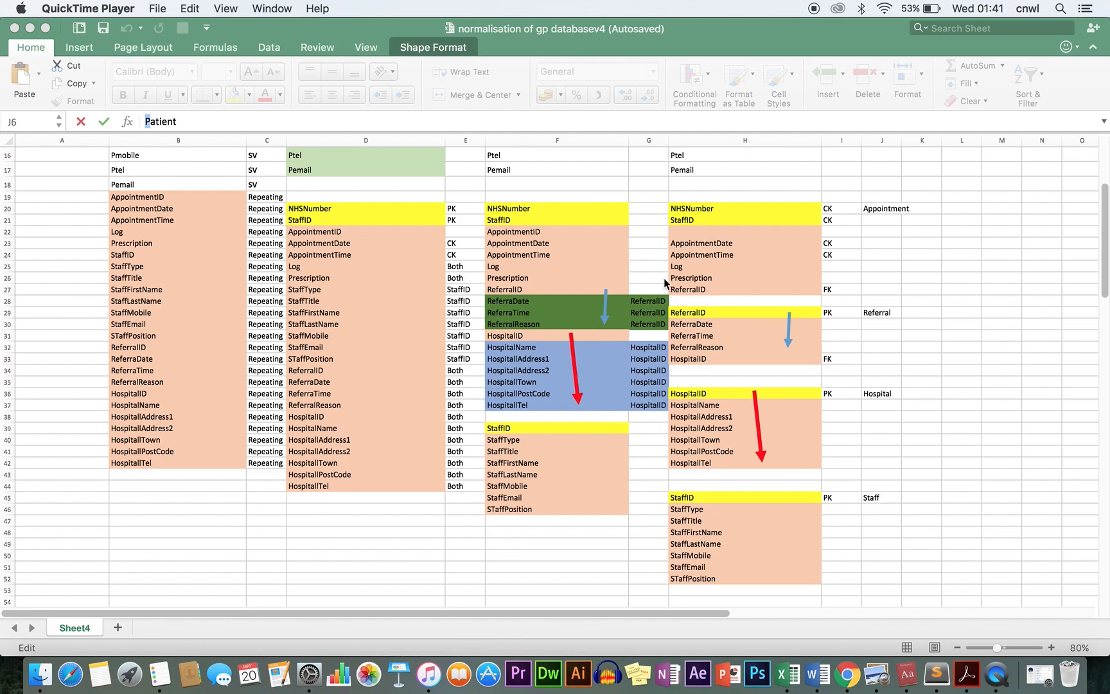
Step: Switch to Chrome and move the Orderline table above the FashionProducts table in the FashionDatabase diagram
left_click(1106, 201)
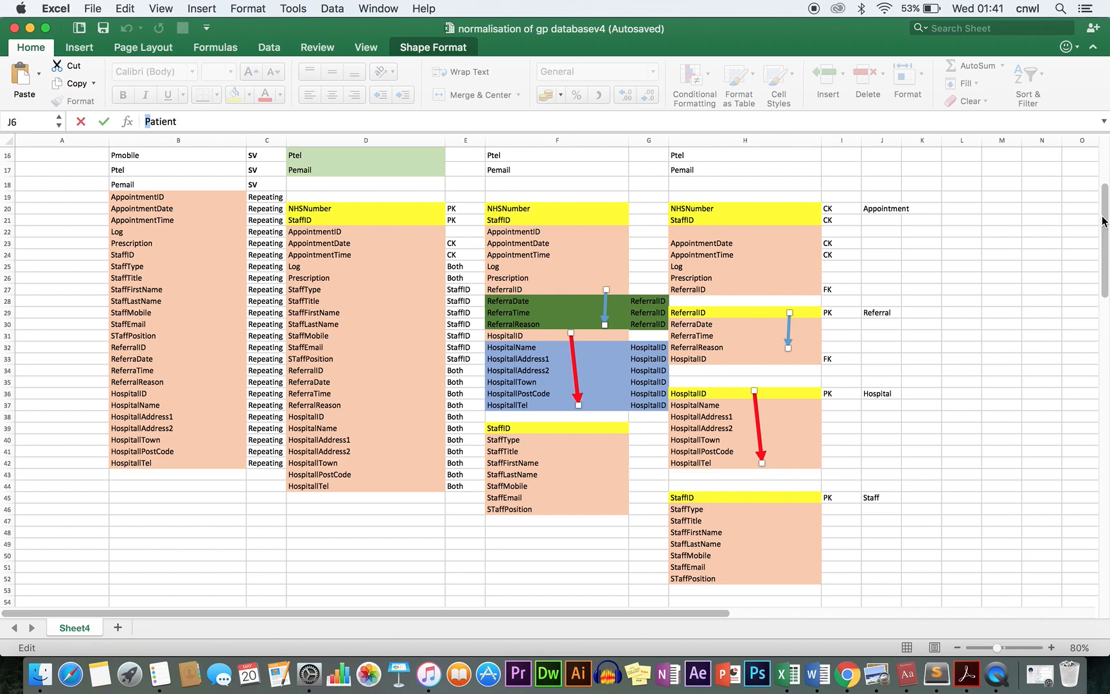
left_click(847, 675)
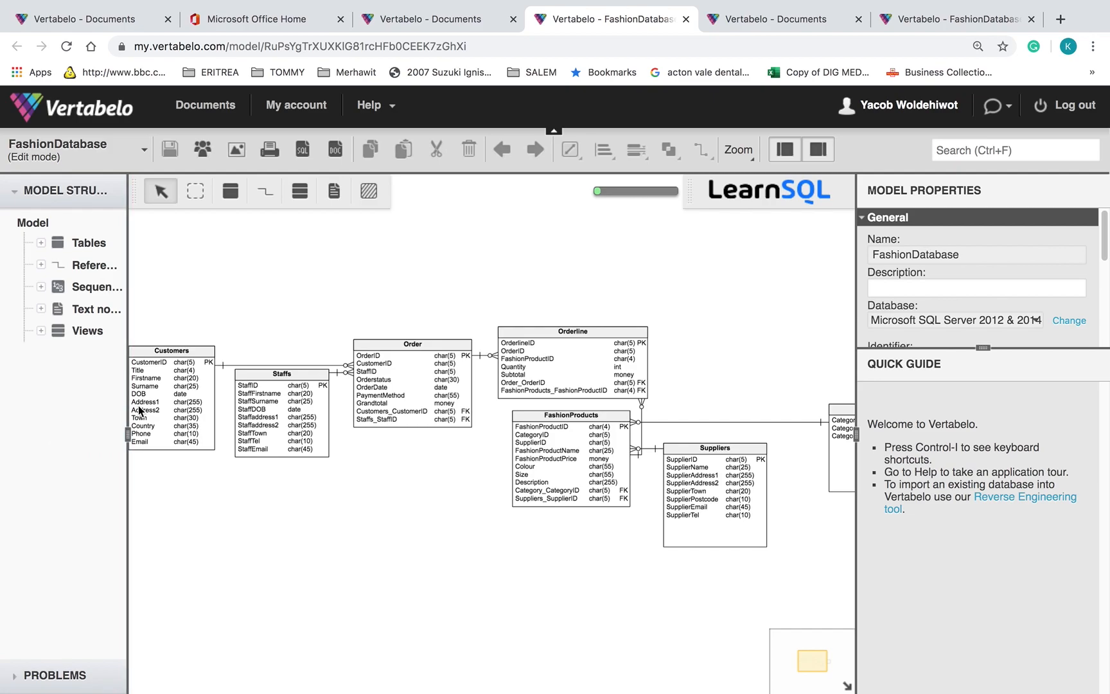
left_click_drag(434, 500, 377, 468)
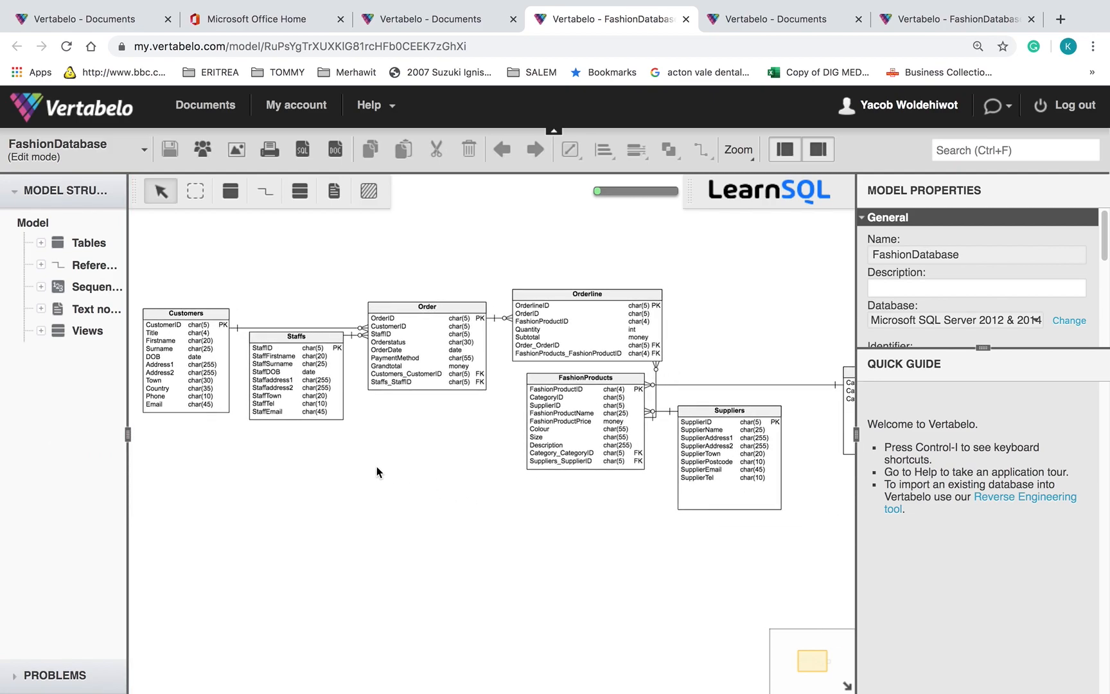
scroll(377, 472, "down", 1)
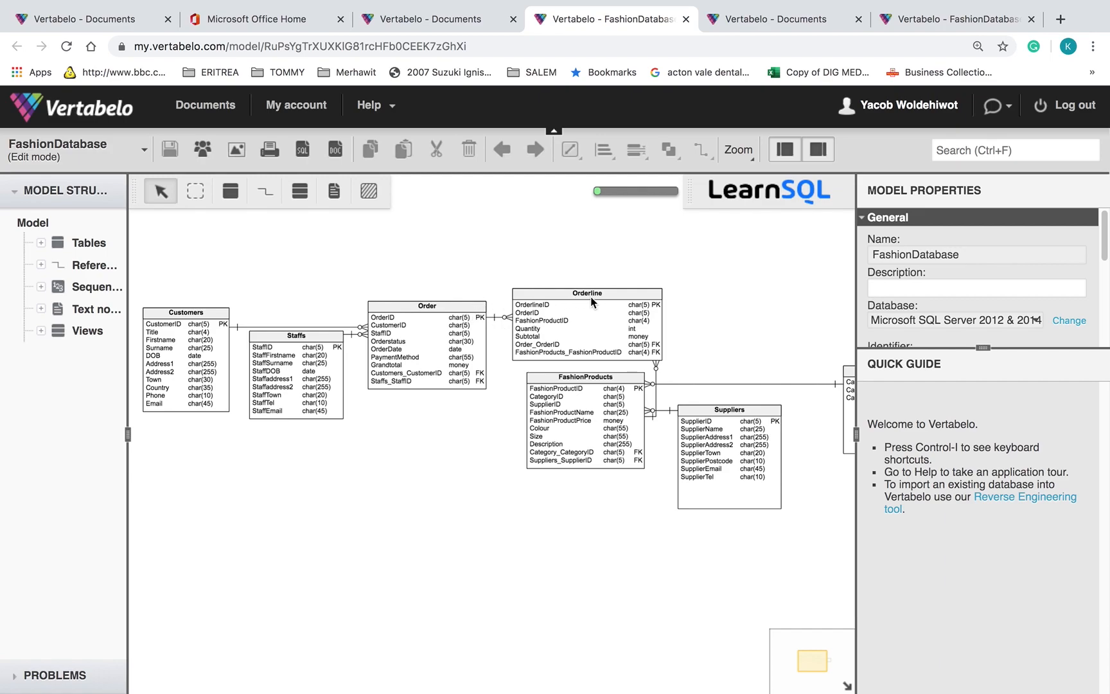
left_click_drag(616, 298, 585, 238)
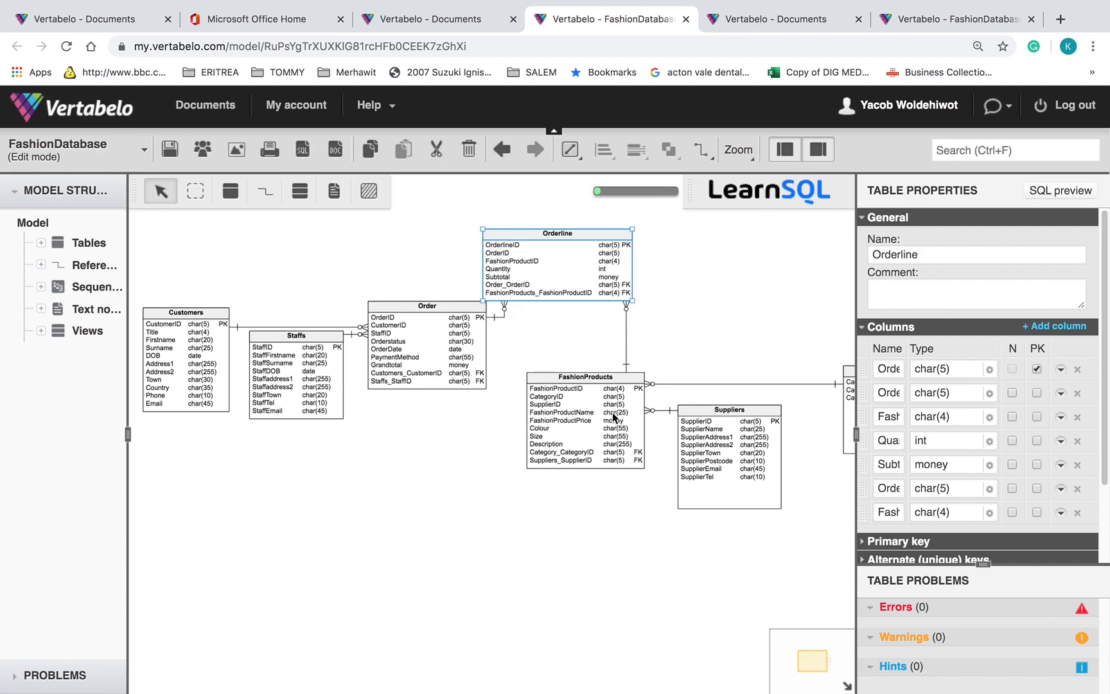
left_click_drag(786, 517, 624, 526)
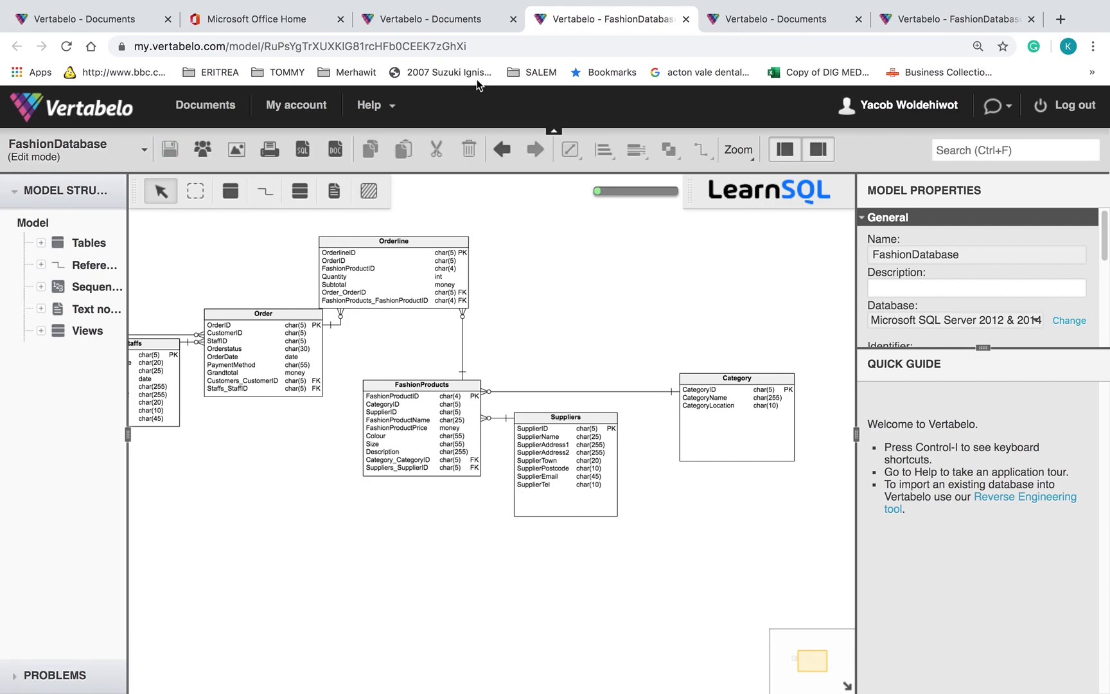
Step: Close the two surplus Vertabelo pages after the FashionDatabase model and switch to the Vertabelo documents list
left_click(859, 20)
left_click(859, 20)
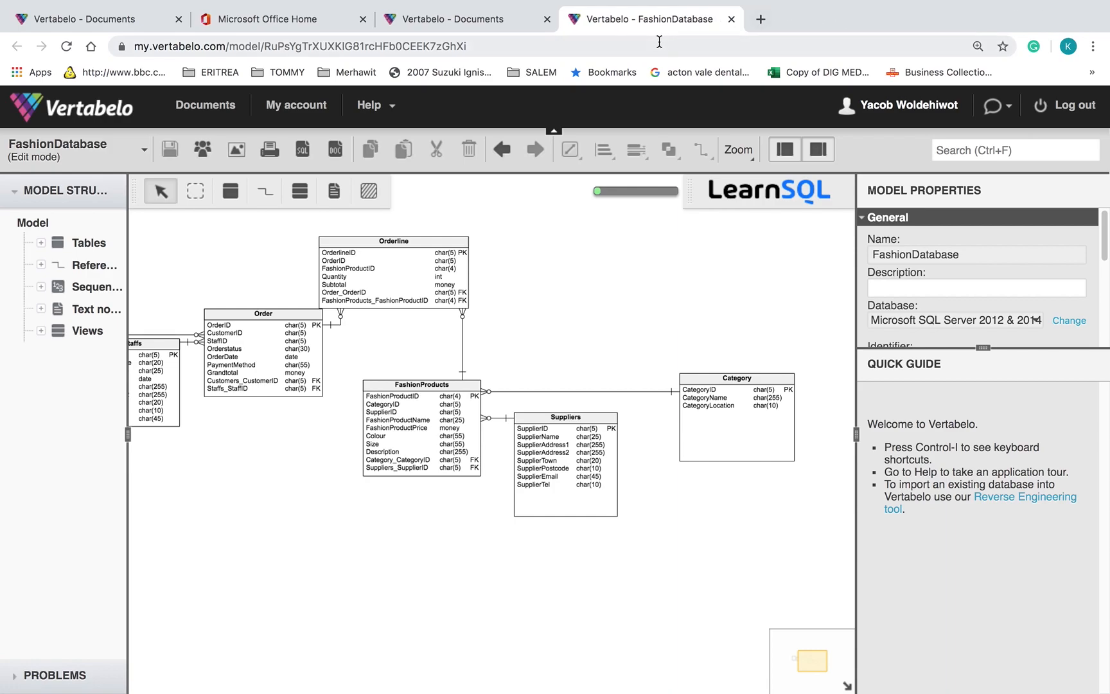
left_click(507, 22)
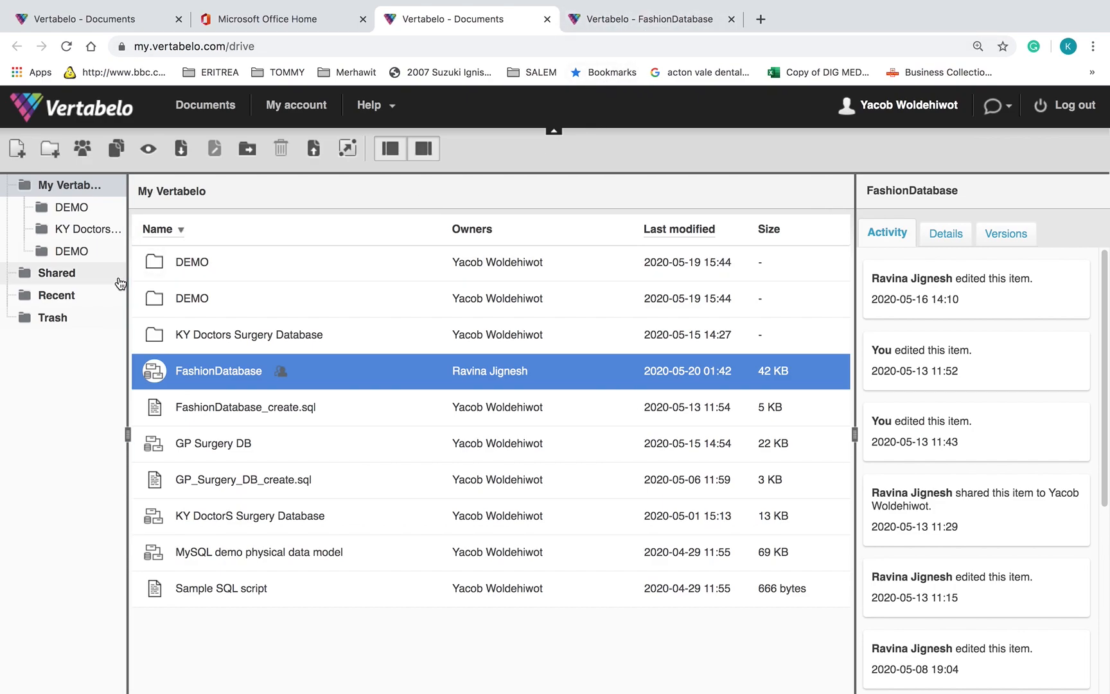
Step: Rename the first DEMO folder in My Vertabelo to DEMO2
double_click(172, 275)
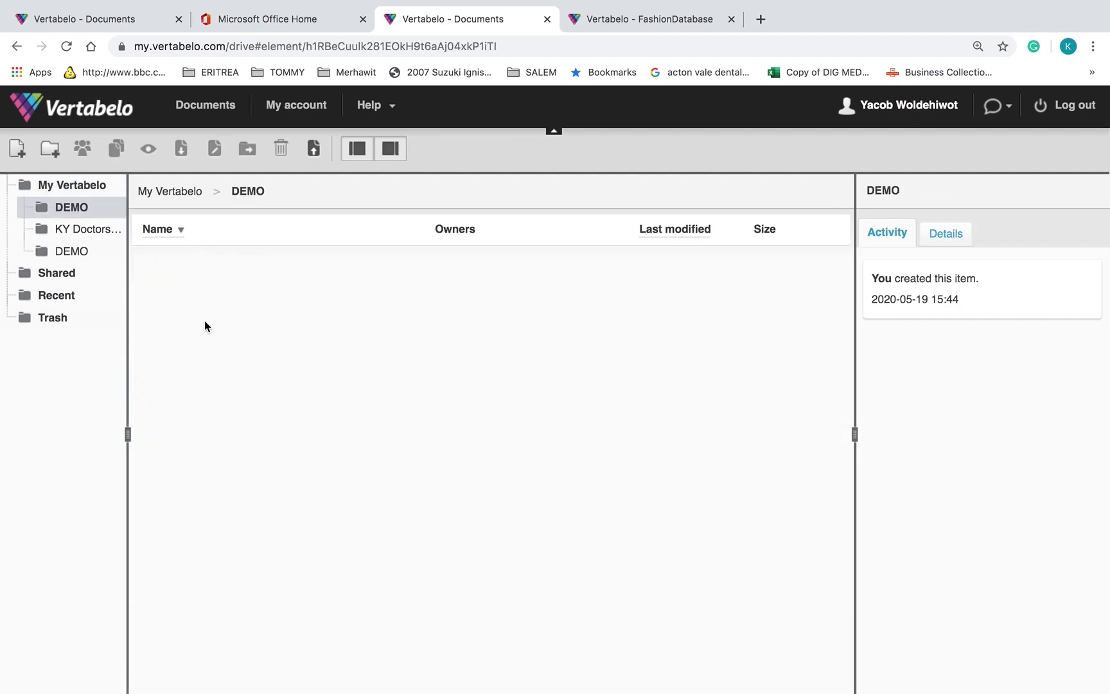
left_click(18, 48)
right_click(178, 262)
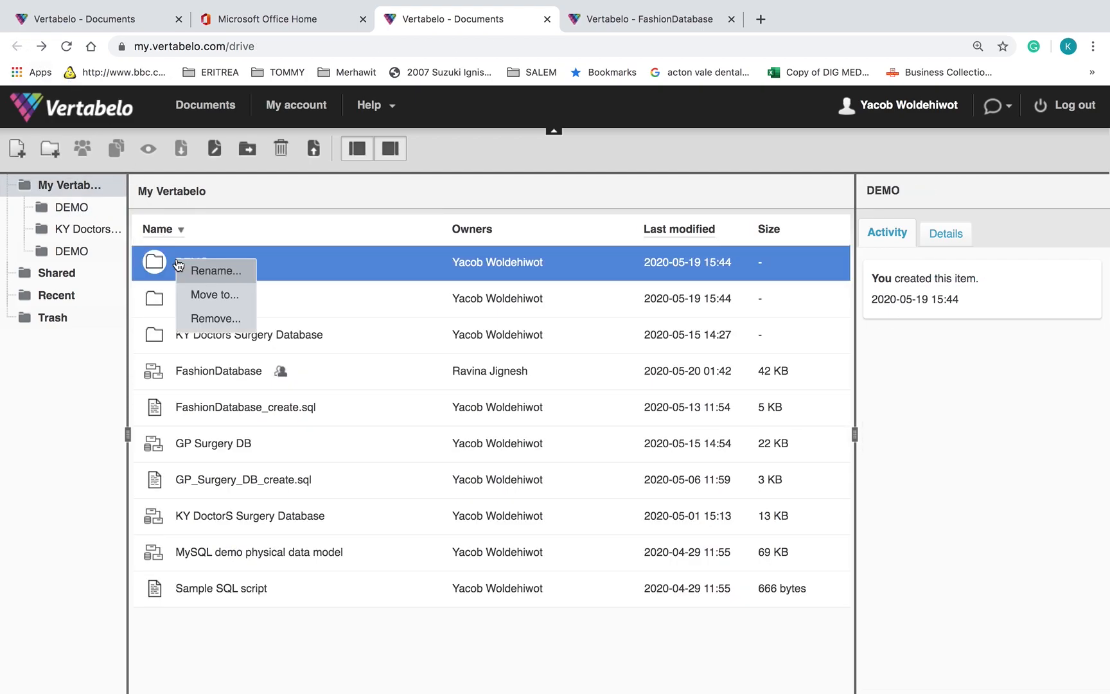
left_click(214, 269)
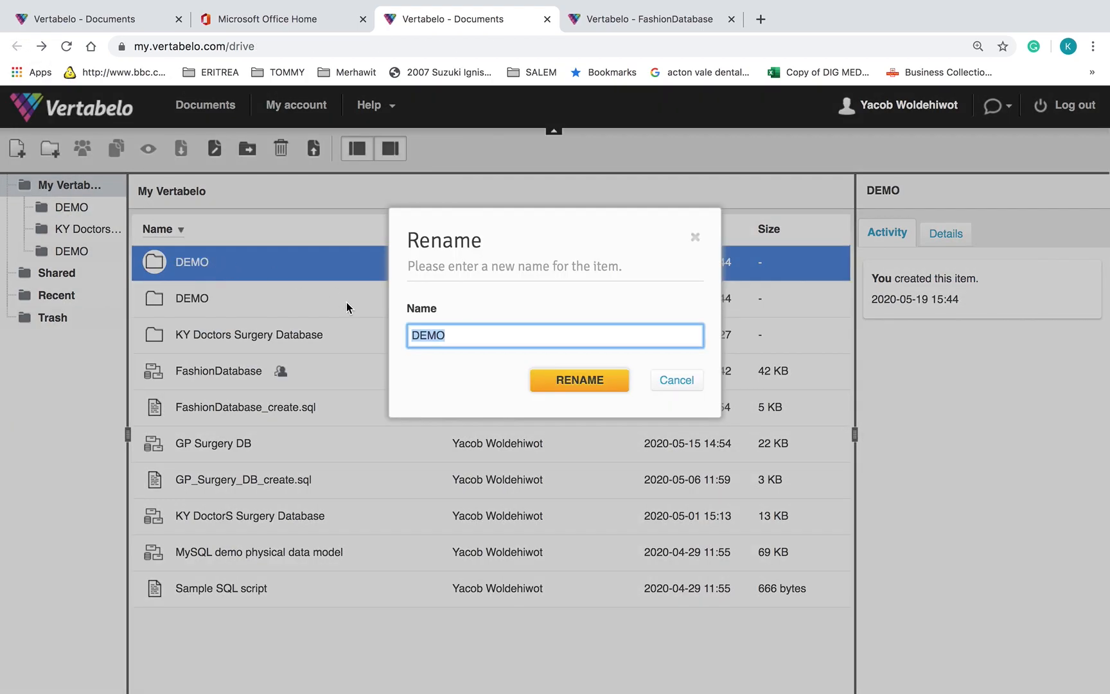
key("Right")
type("2")
key("Return")
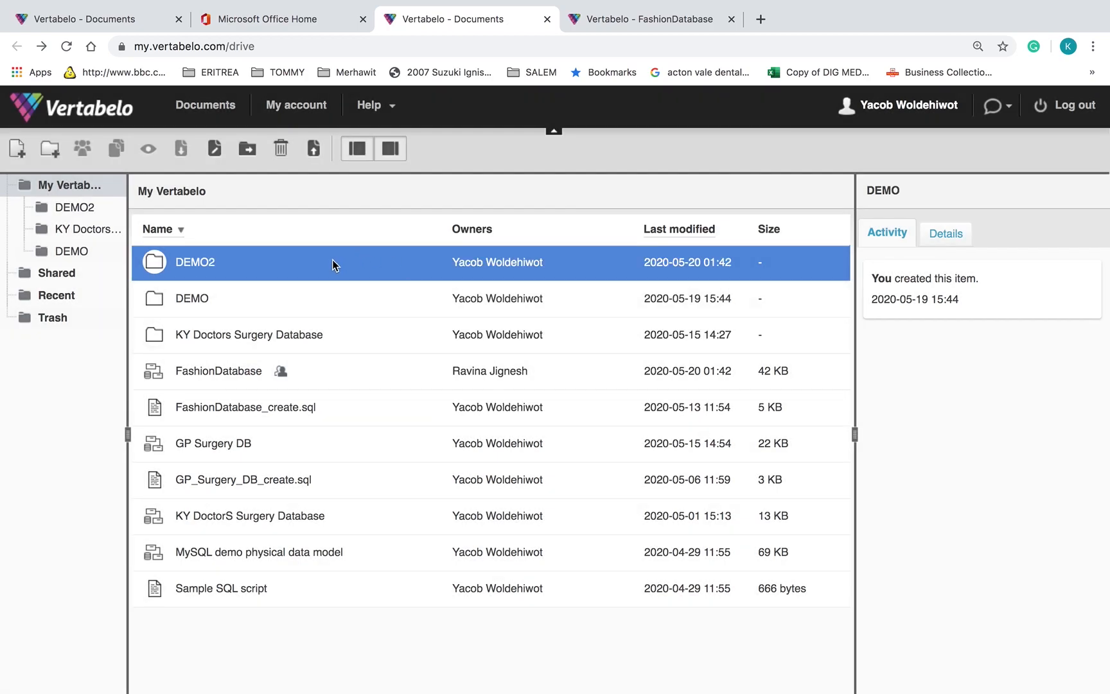
Step: Open the DEMO2 folder and start a new physical data model in it
double_click(332, 261)
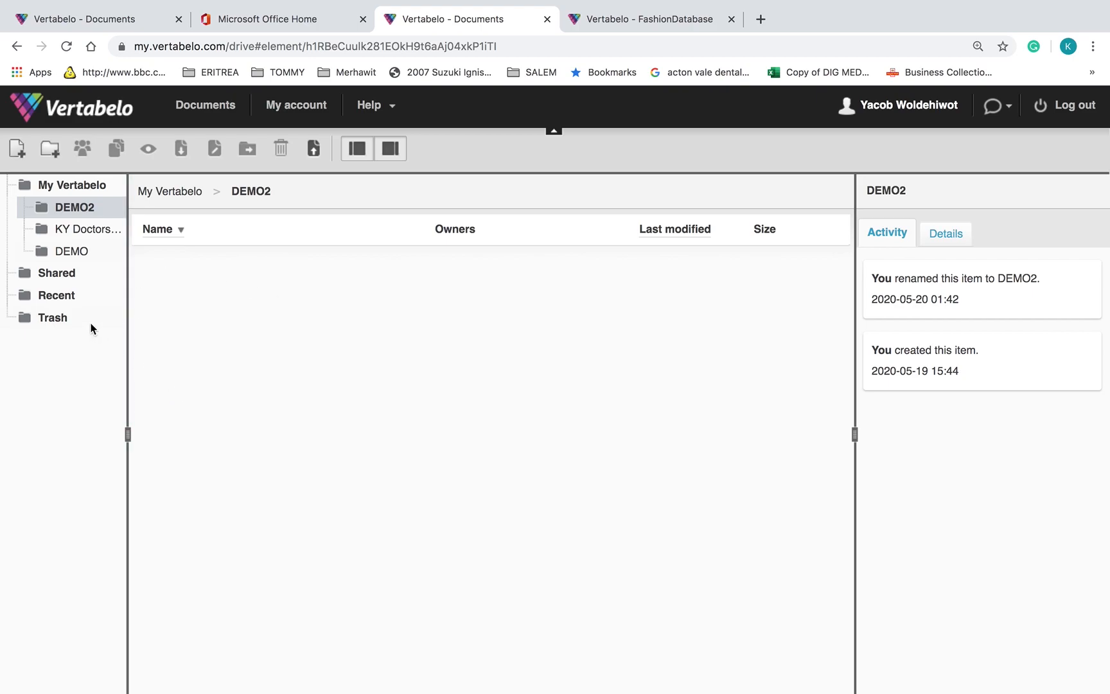
left_click(18, 152)
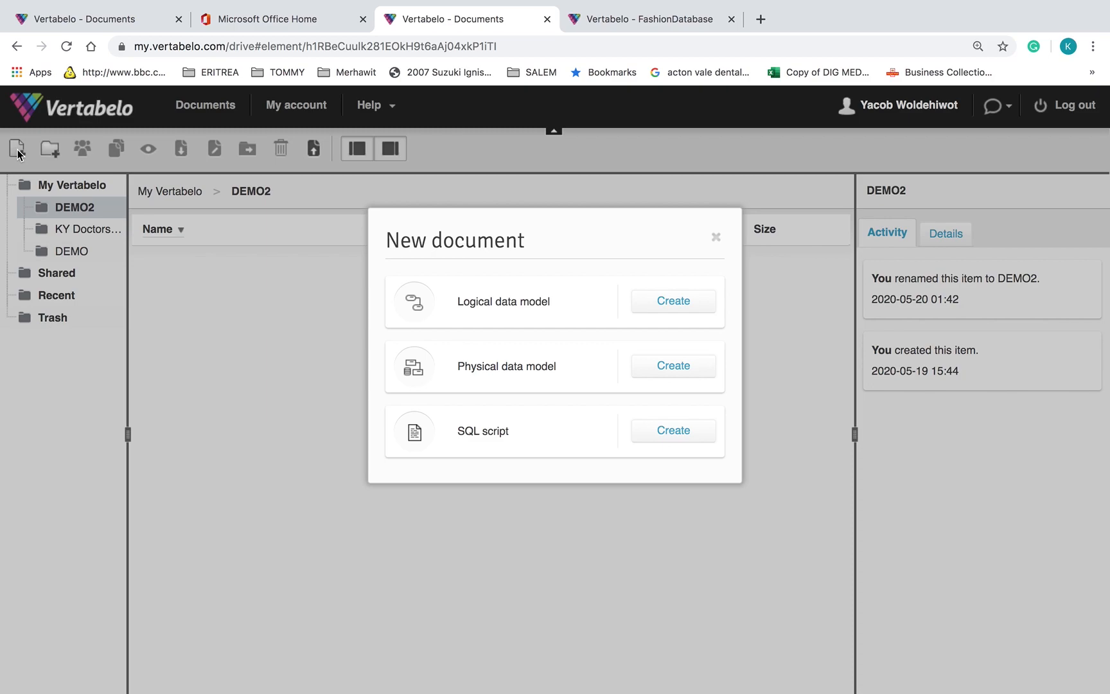
mouse_move(0, 692)
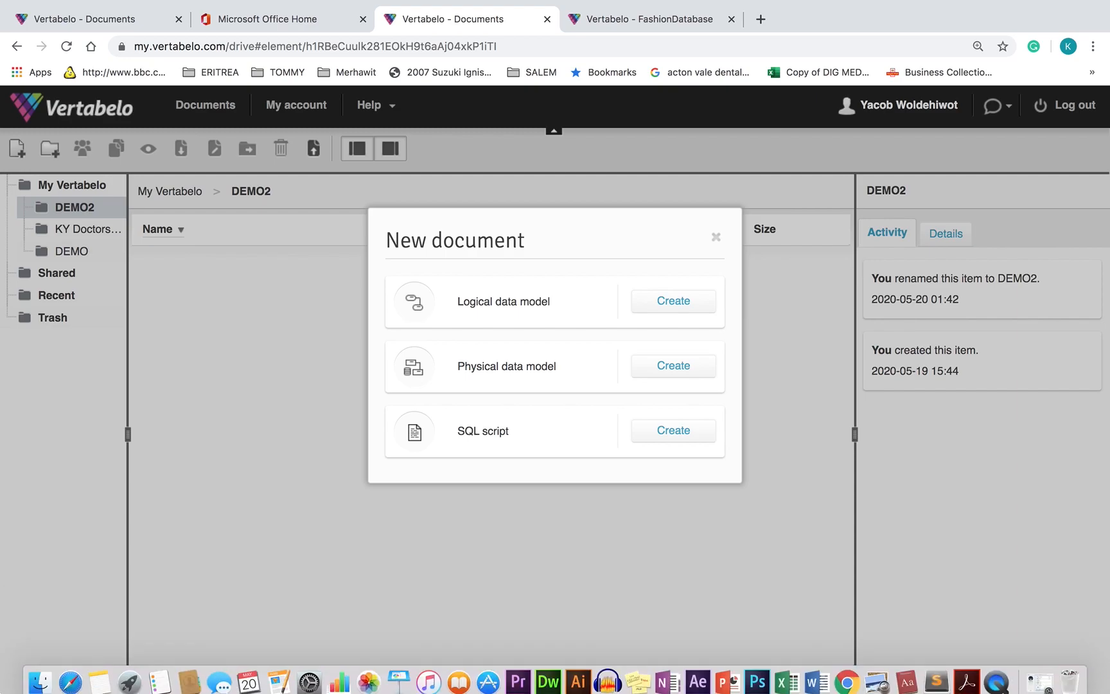
left_click(660, 367)
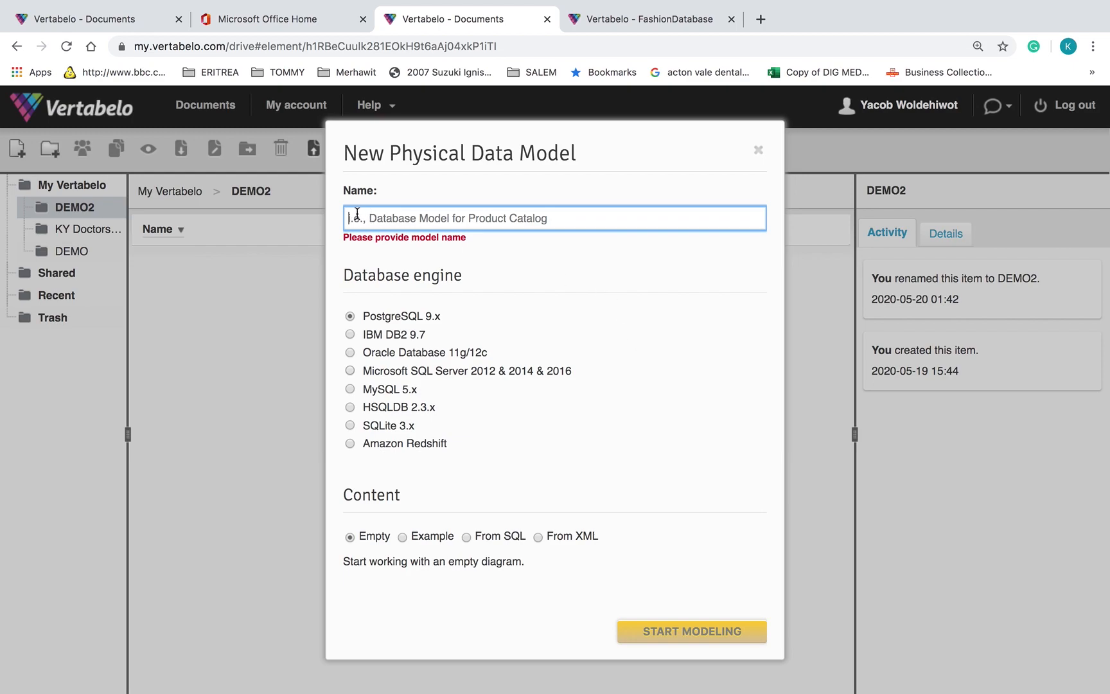
Step: Create the empty model with the name KYGP Surgery Database and the Microsoft SQL Server 2012 & 2014 & 2016 engine
left_click(358, 215)
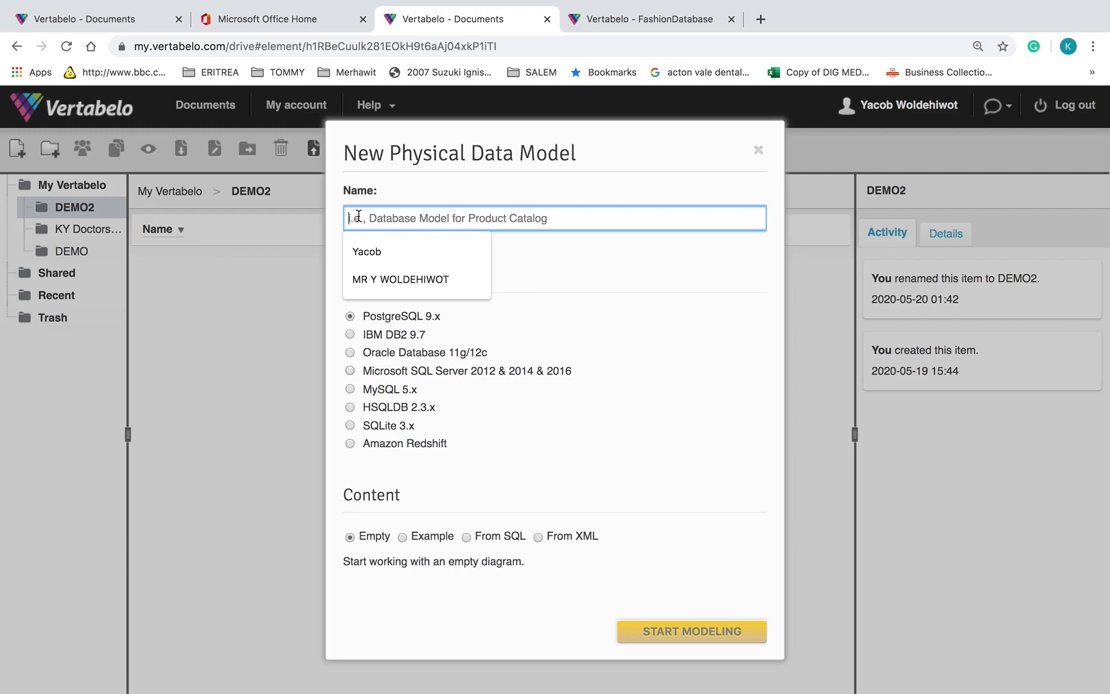
key("super+Tab")
key("super+Tab")
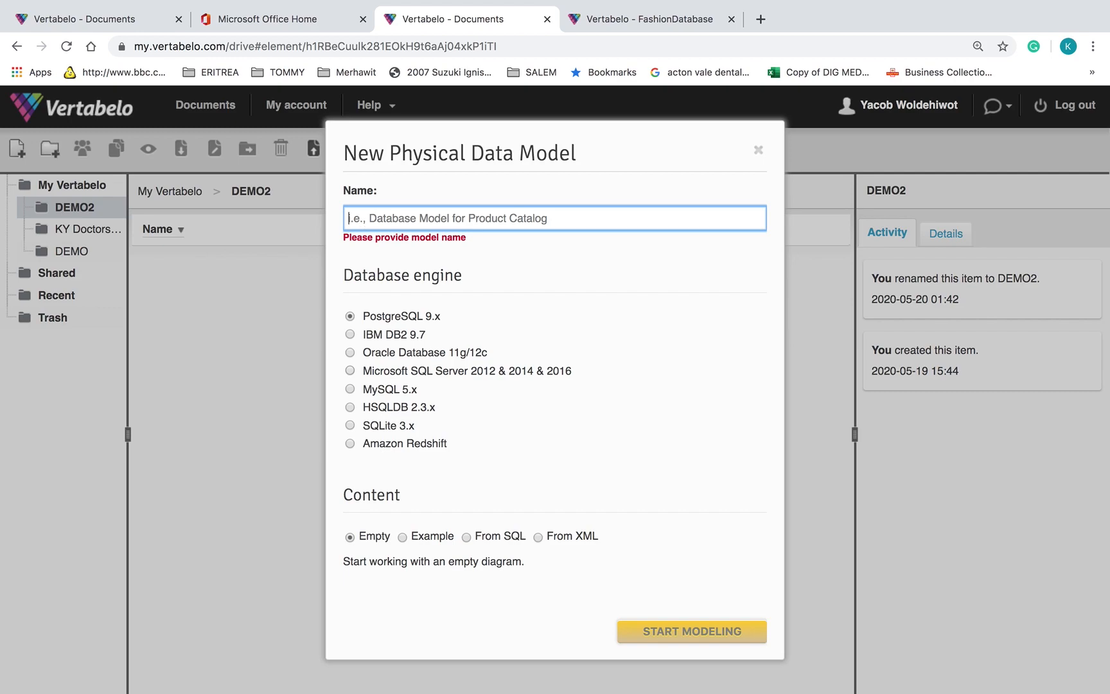
type("KY")
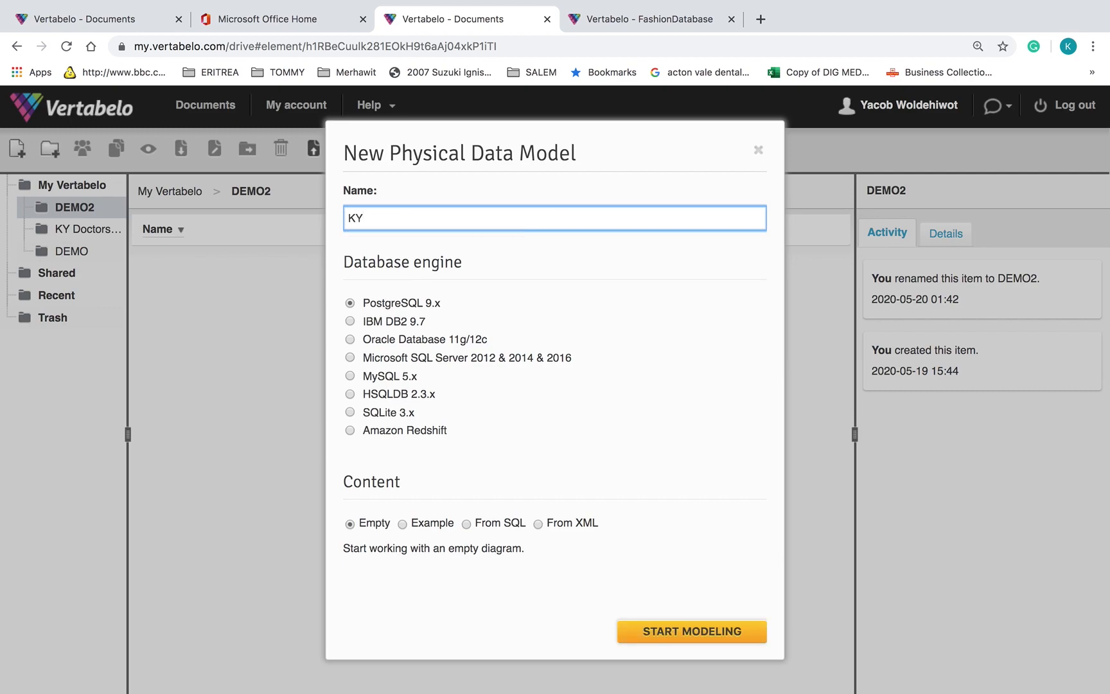
type("P Surgery d")
key("BackSpace")
type("Database")
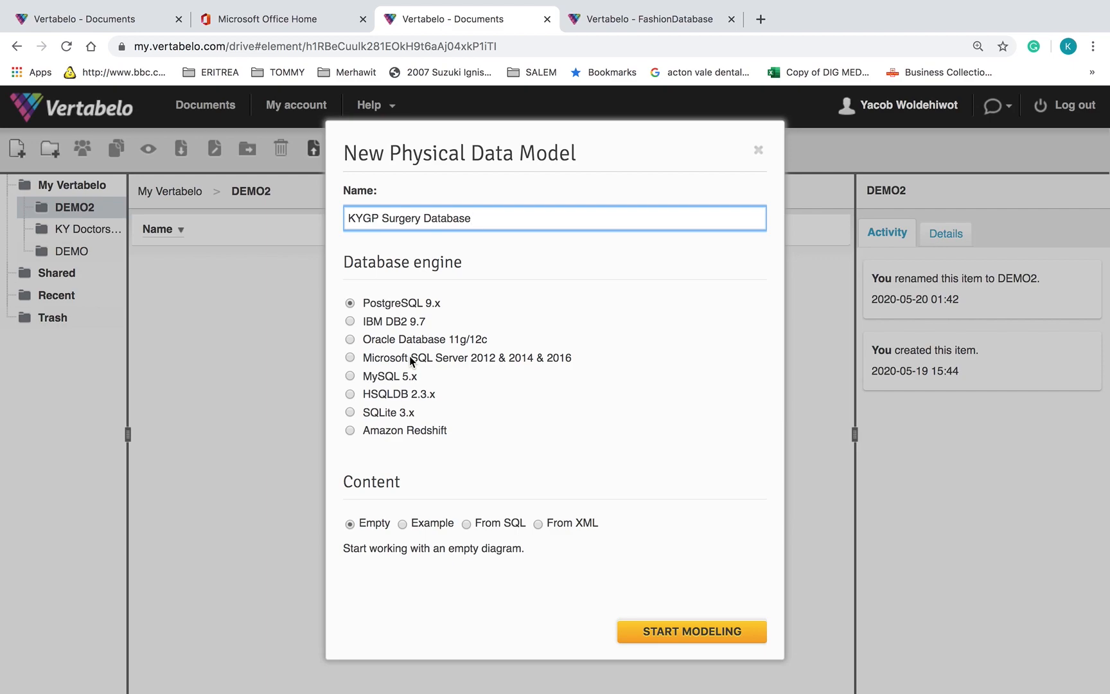
left_click(442, 360)
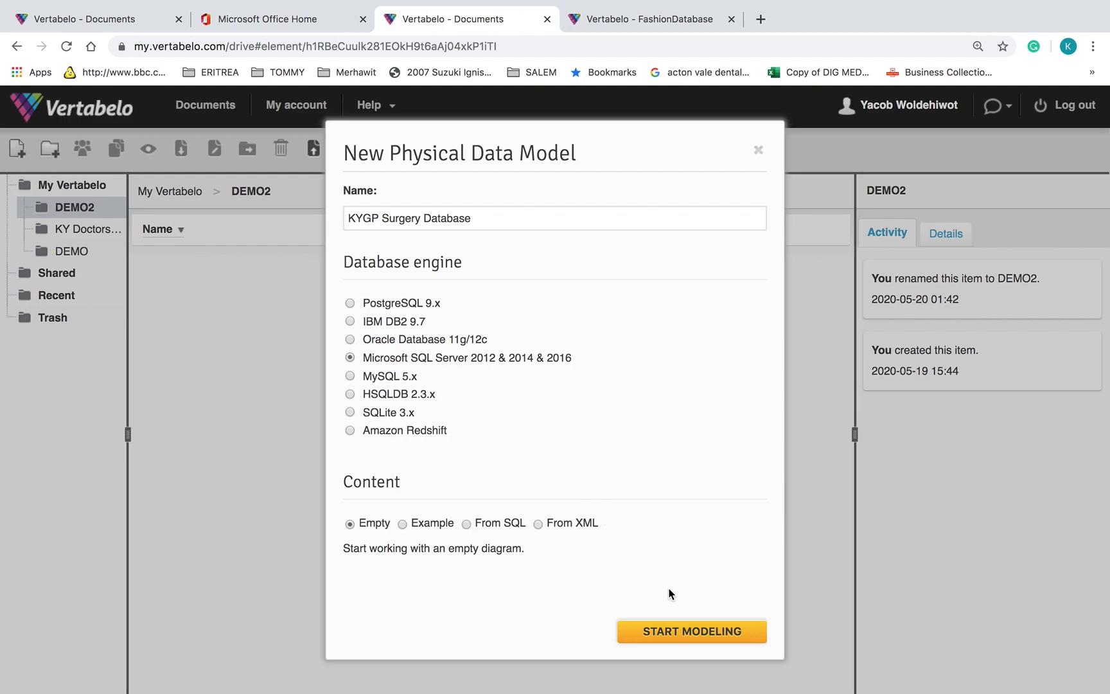
left_click(687, 631)
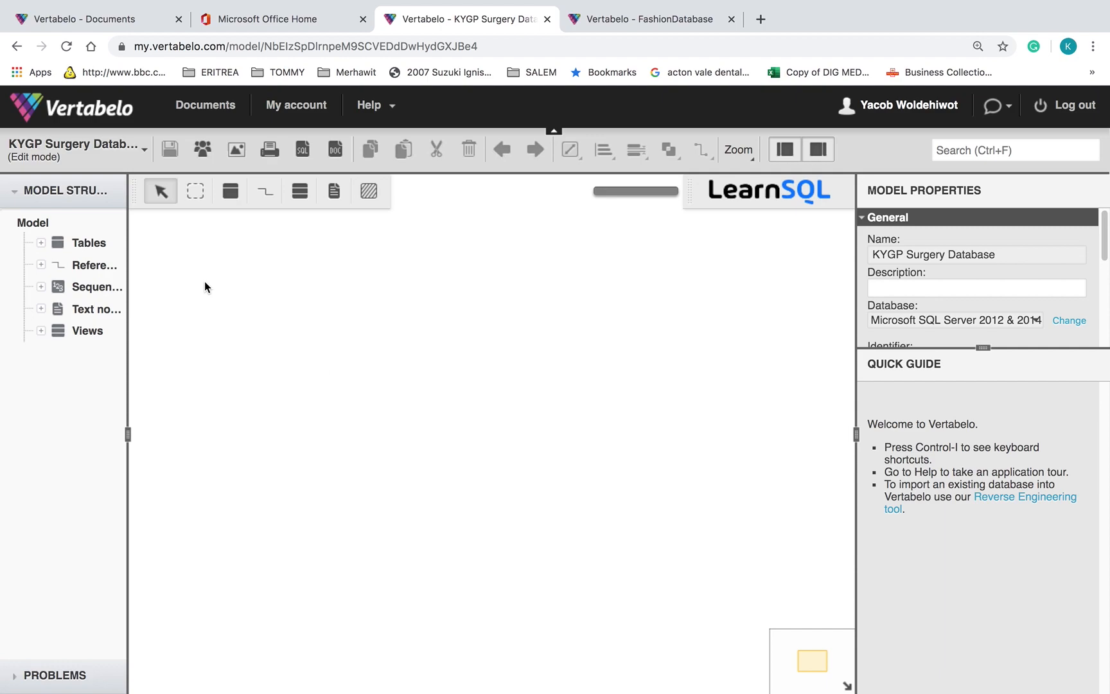
Step: Add a first table to the model and place it in the diagram's upper-left area at 100% zoom
left_click(91, 244)
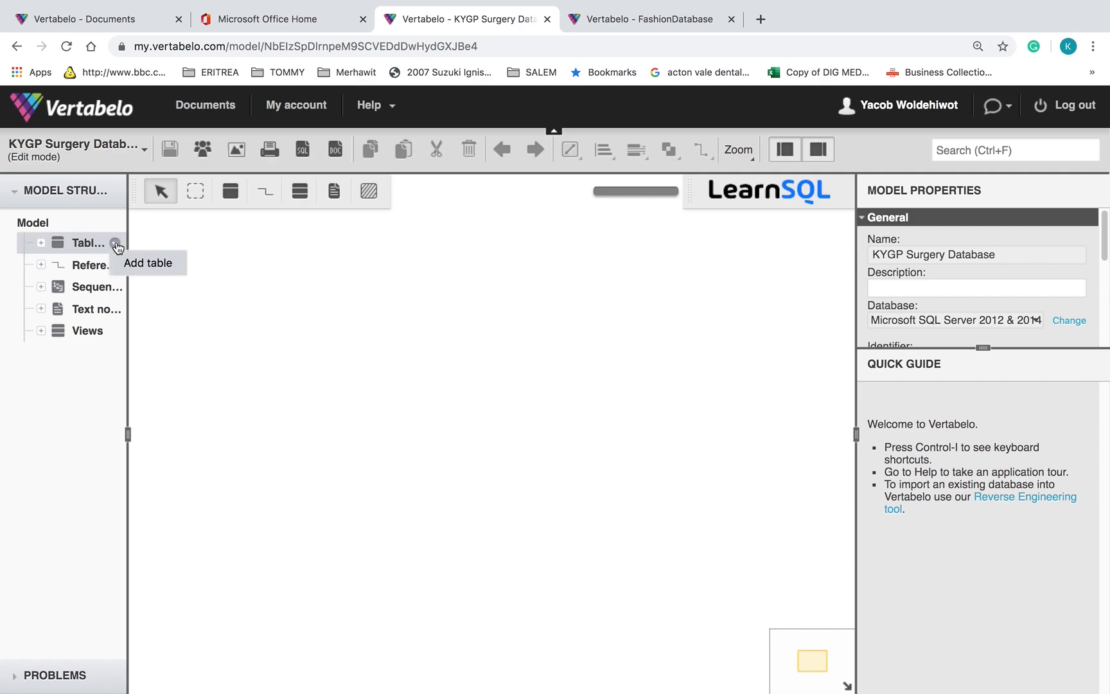
left_click(147, 262)
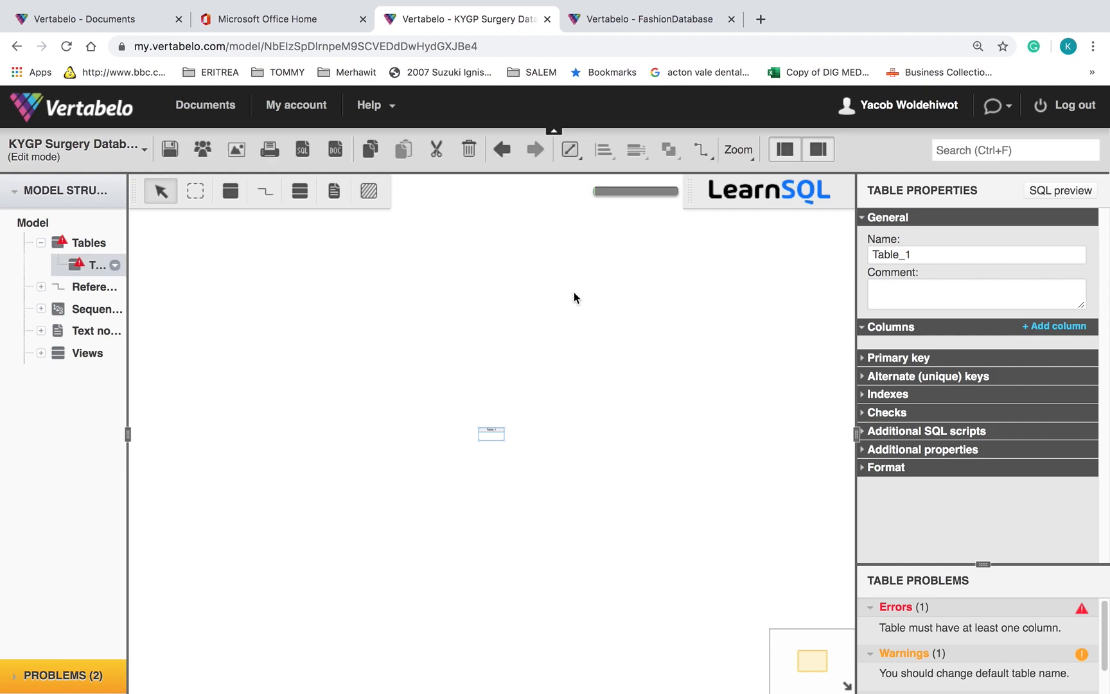
left_click(736, 152)
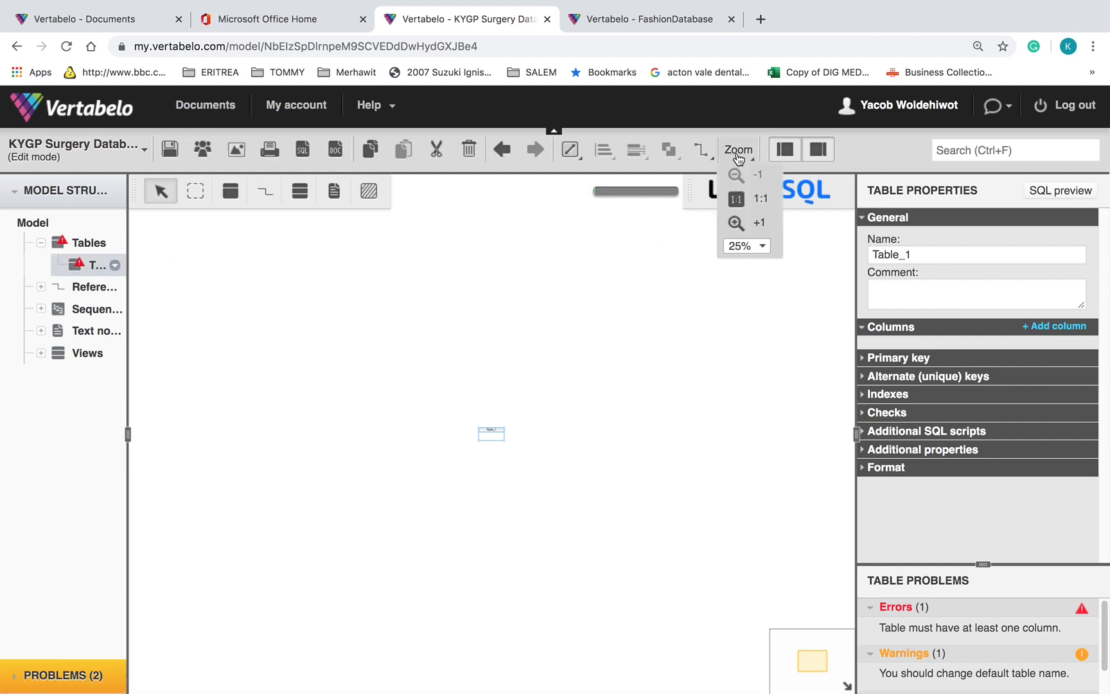
left_click(762, 248)
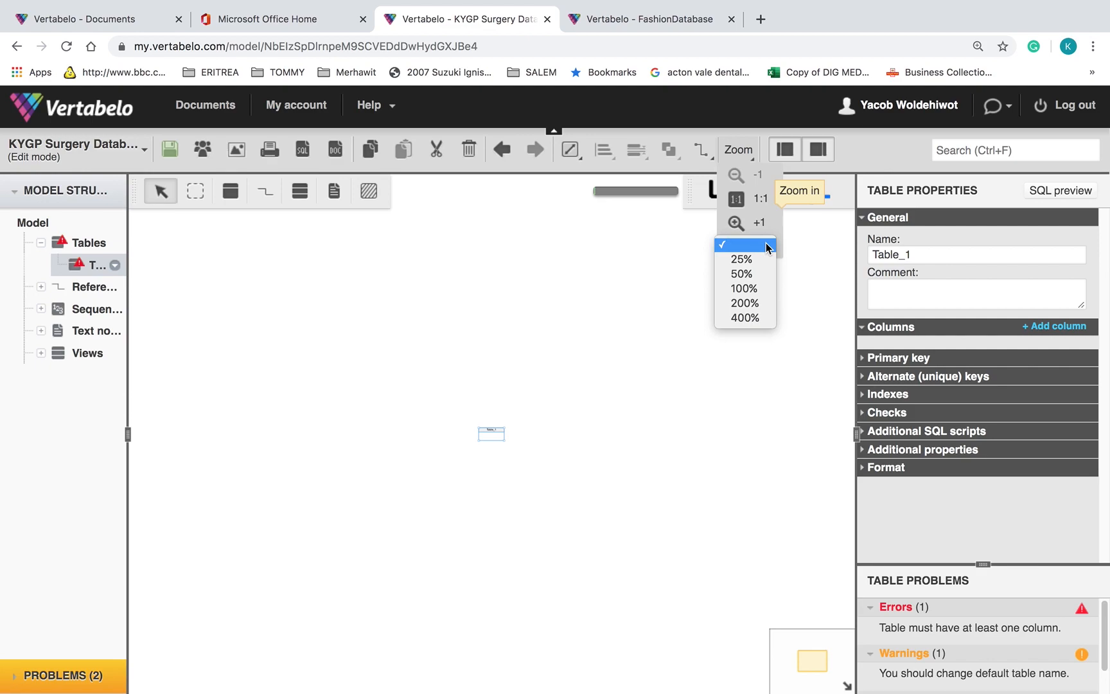
left_click(751, 289)
left_click_drag(509, 416, 258, 301)
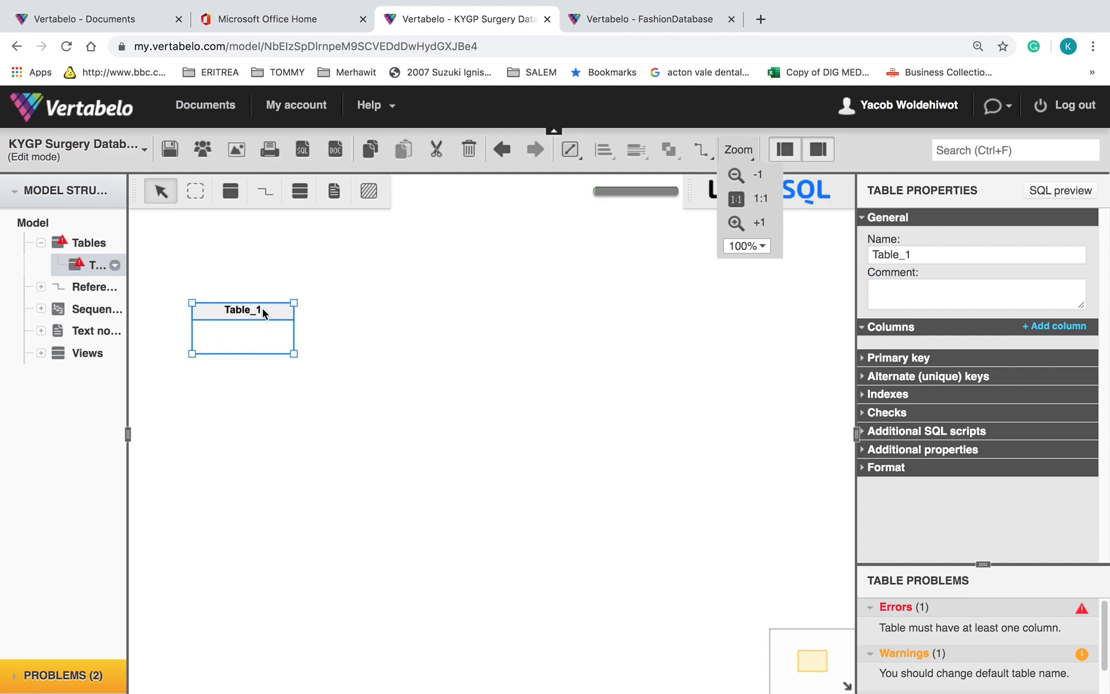
Step: Add a second table and place it below Table_1
left_click(115, 265)
left_click(136, 287)
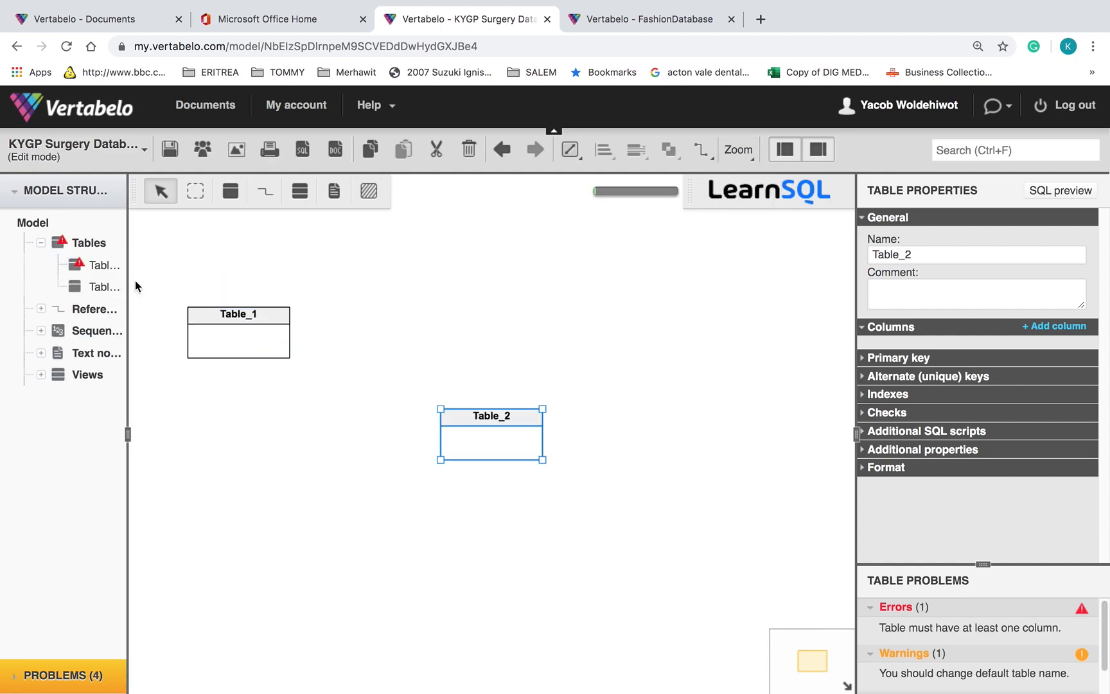
left_click_drag(487, 414, 262, 487)
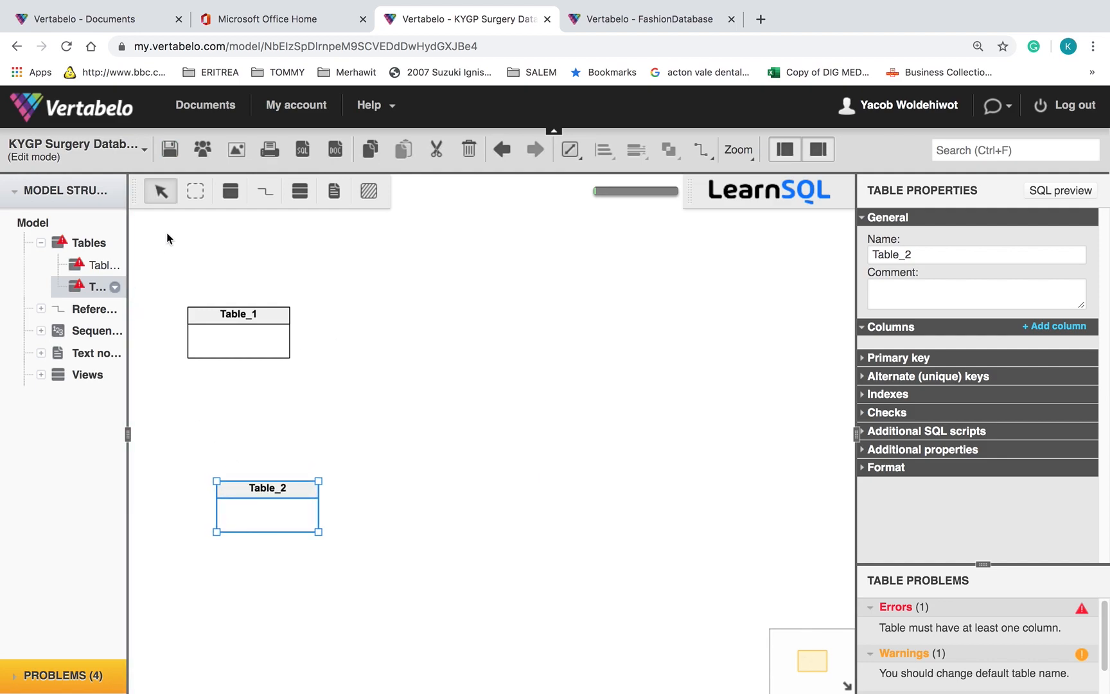
Step: Add a third table and place it to the right of the first two, between their heights
left_click(104, 266)
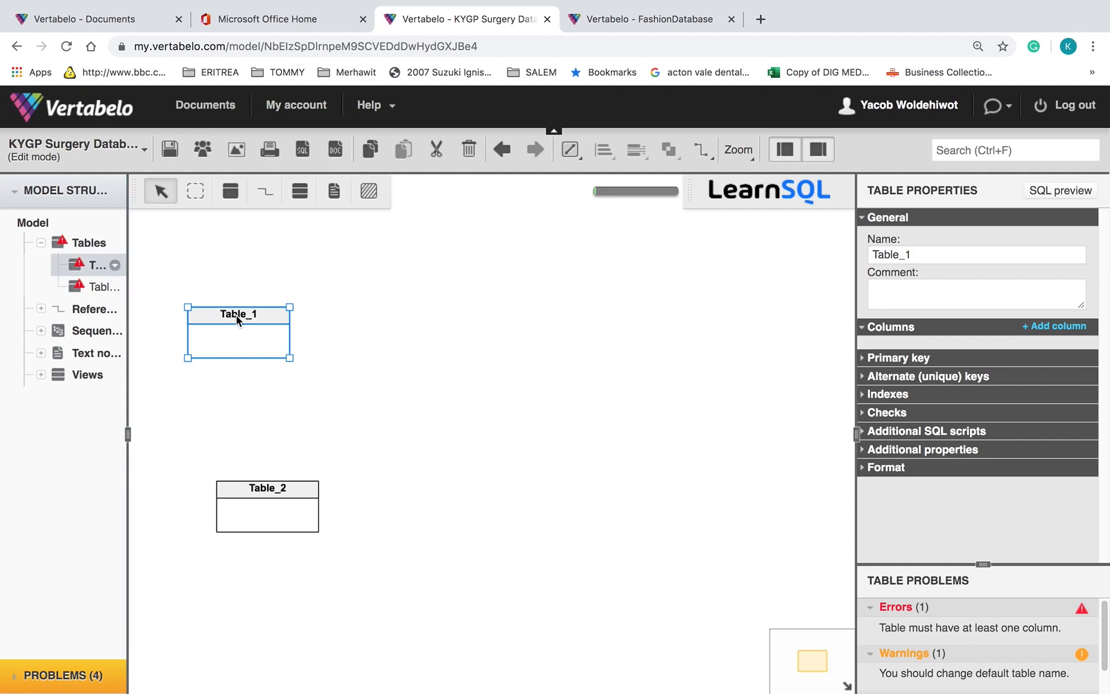
left_click(114, 266)
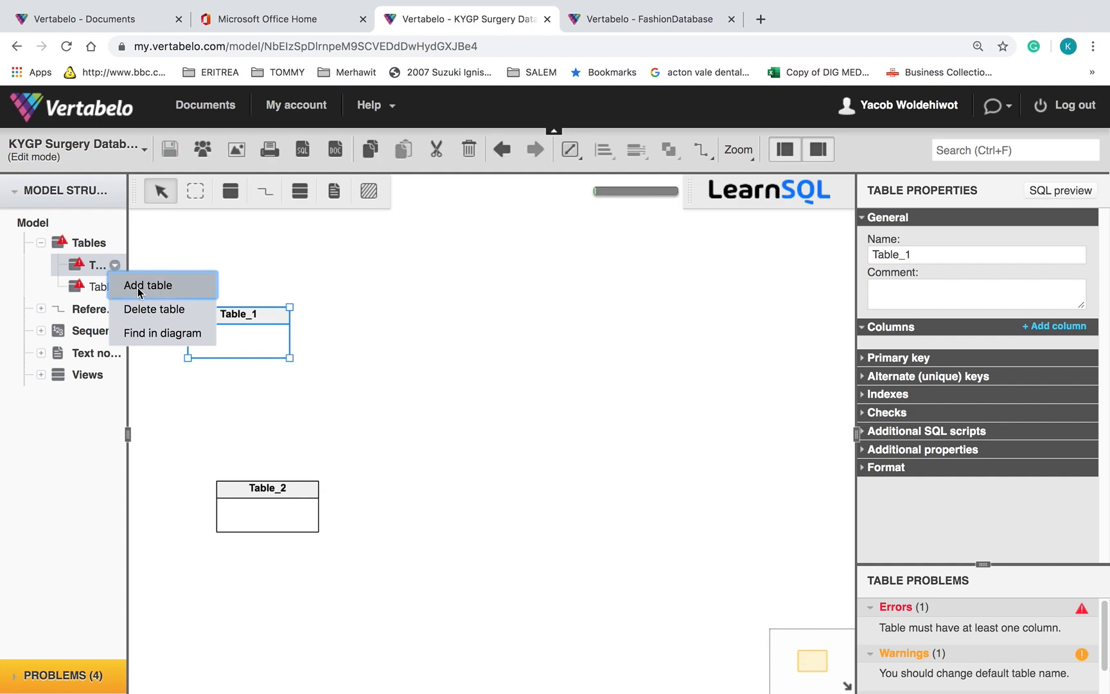
left_click(138, 285)
left_click_drag(490, 417, 477, 393)
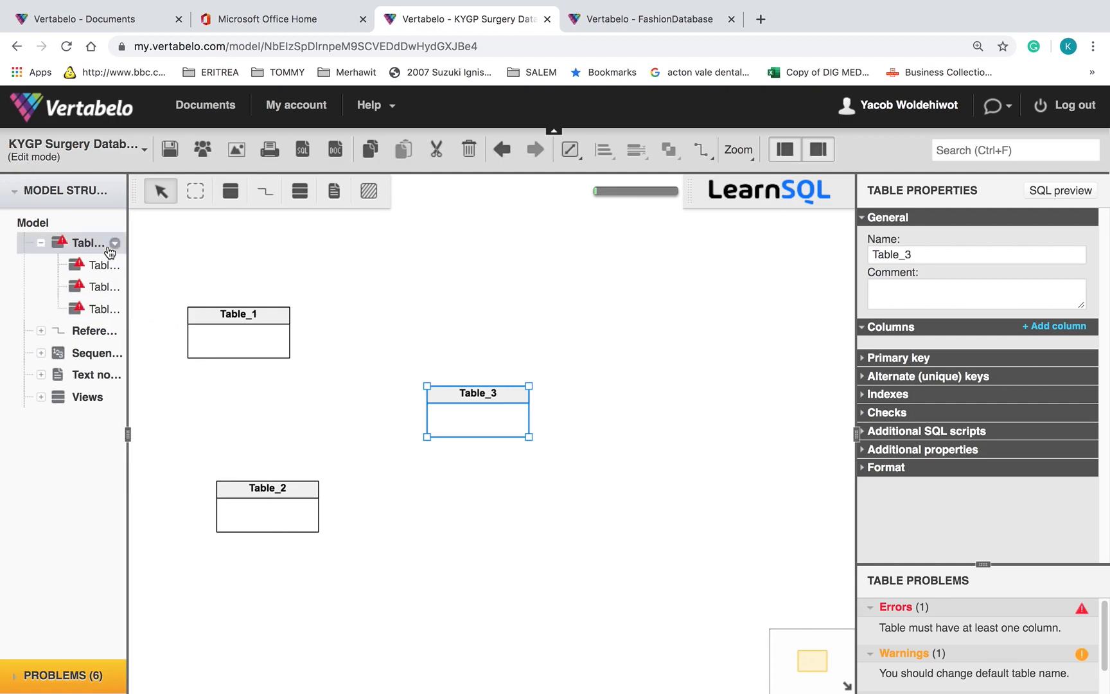
Step: Add a fourth and a fifth table to the model
left_click(115, 245)
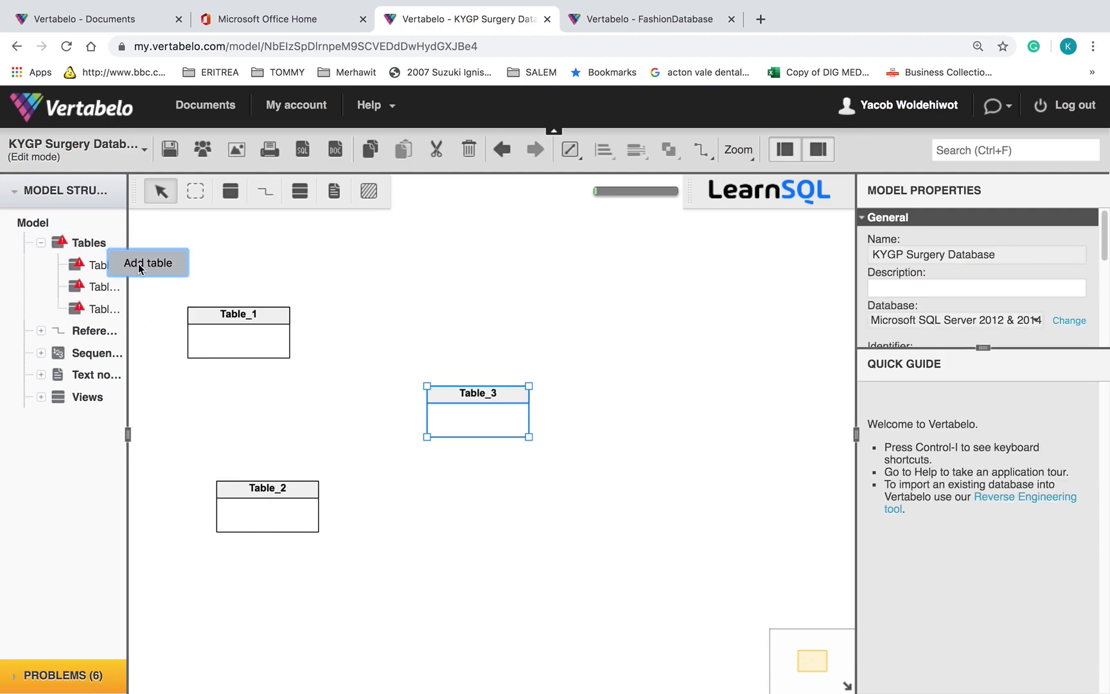
left_click(142, 269)
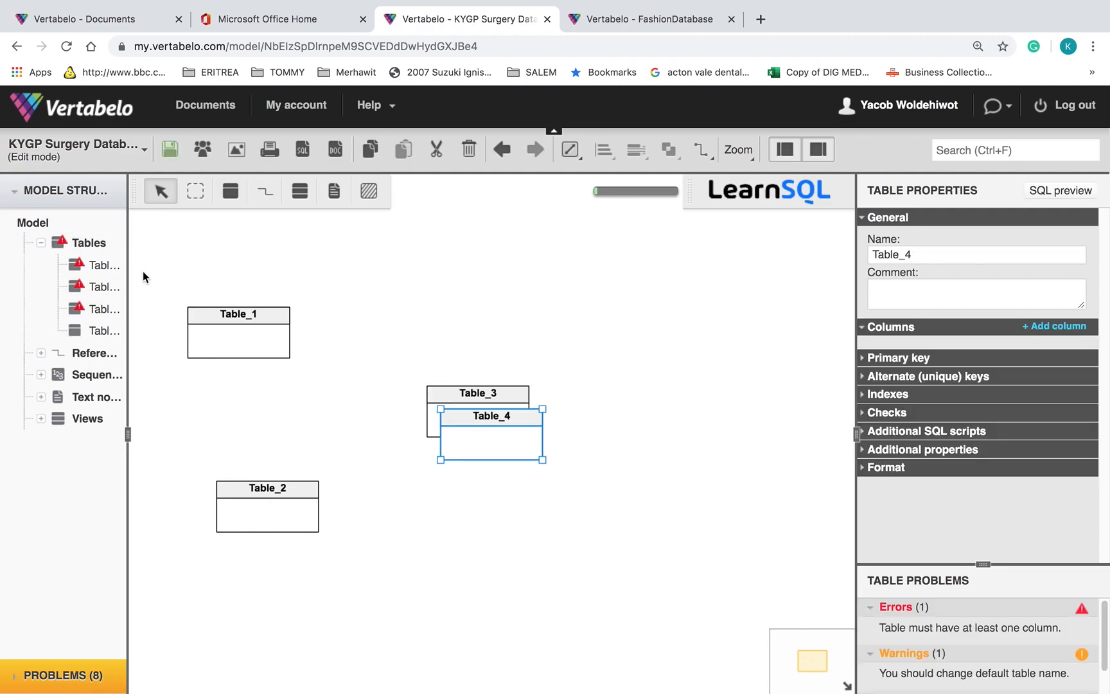
left_click(108, 267)
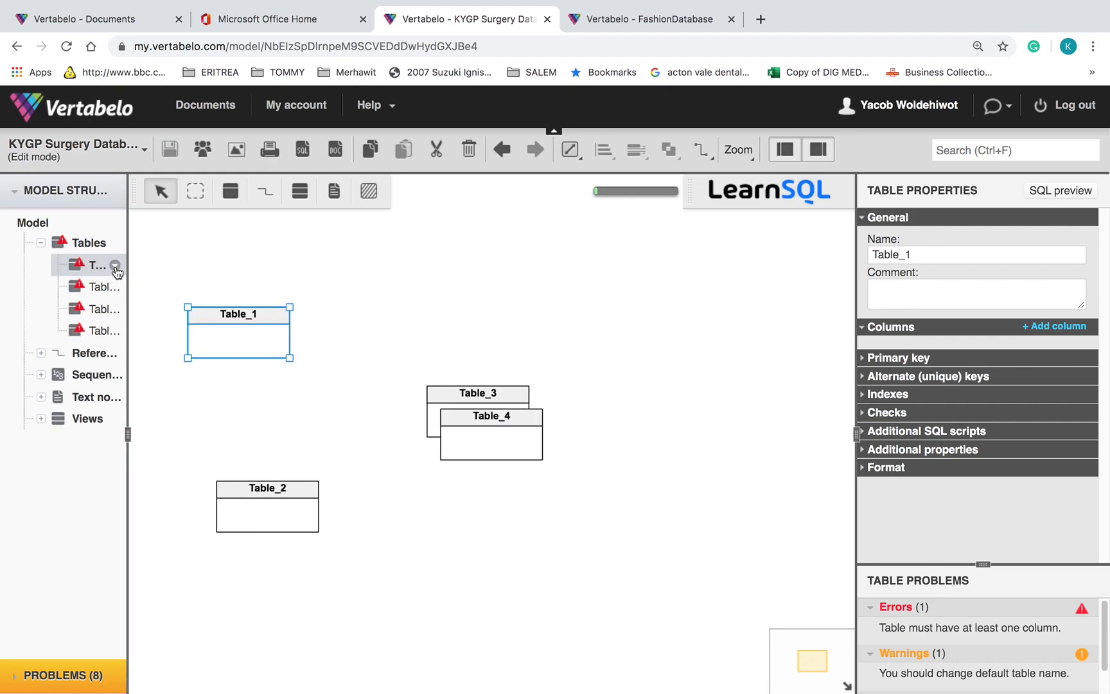
left_click(115, 265)
left_click(138, 285)
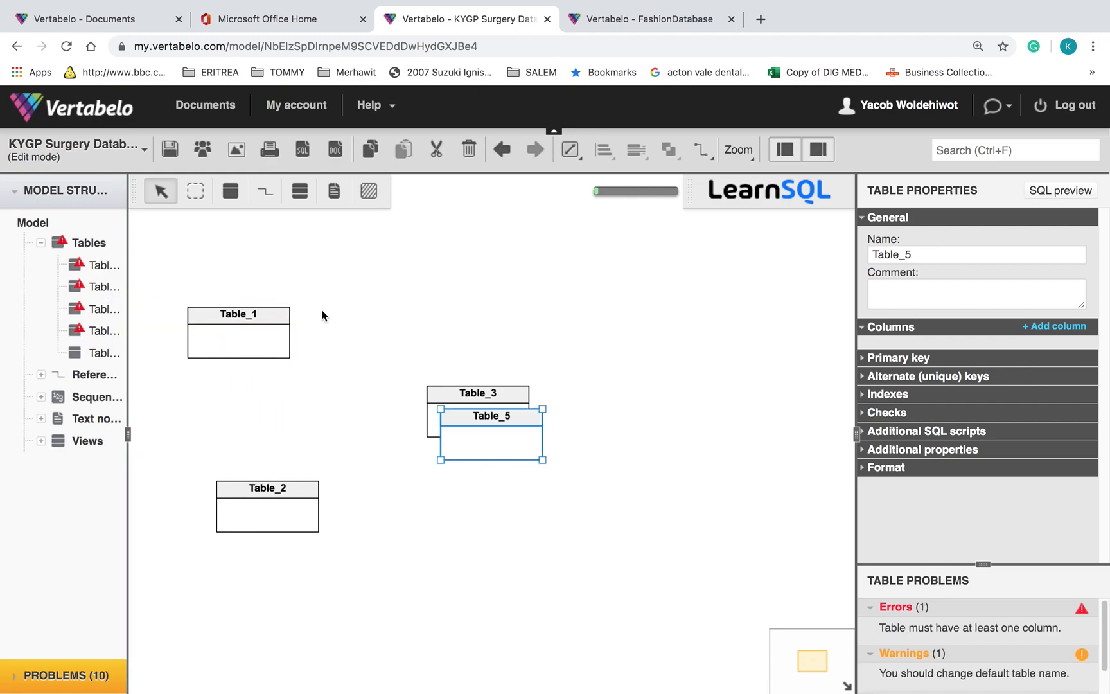
Step: Place Table_5 and Table_4 one above the other to the right of Table_3, and shift Table_3 slightly up and left
left_click_drag(475, 413, 714, 350)
left_click_drag(533, 425, 782, 516)
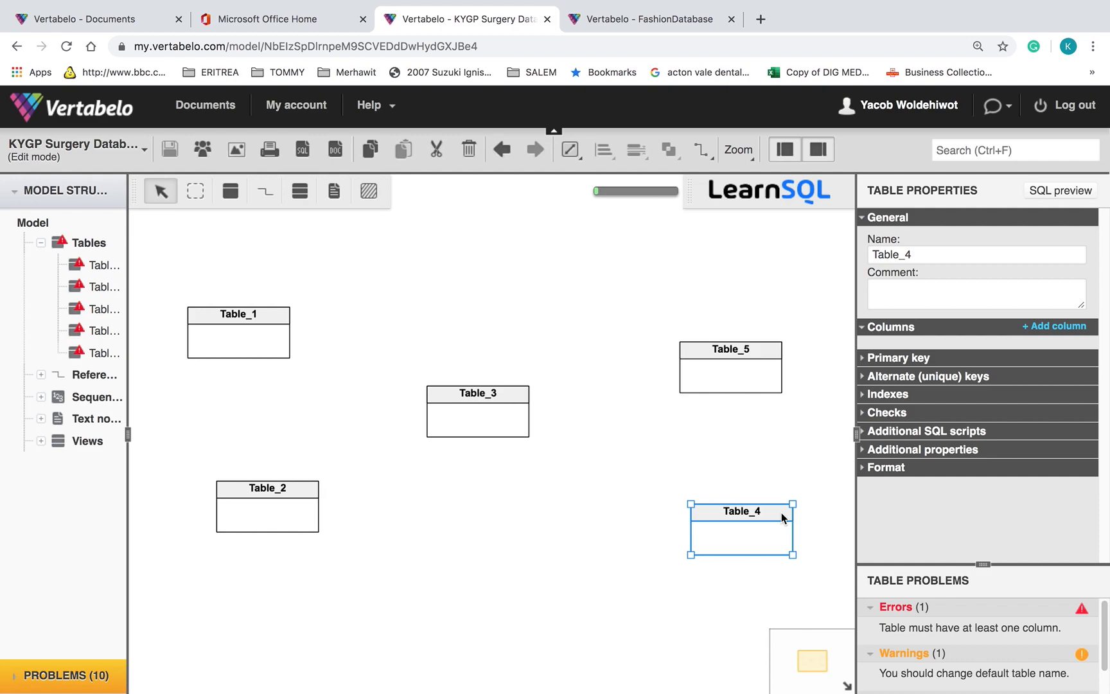
left_click(457, 385)
left_click_drag(457, 385, 447, 373)
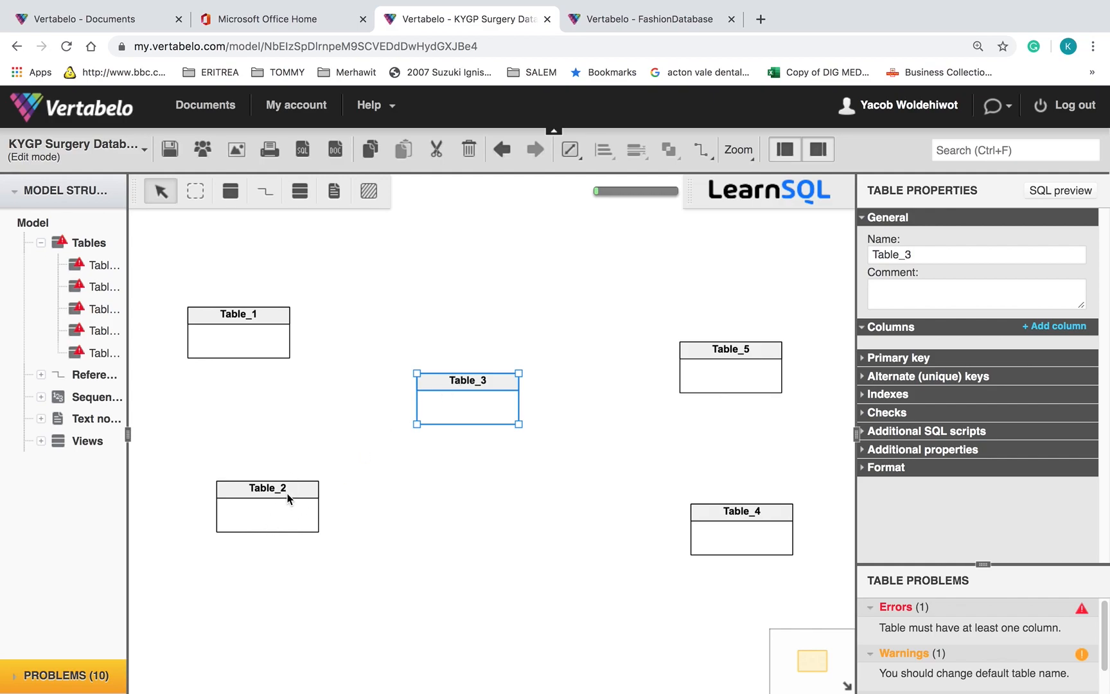
Step: Check the entity names in the Excel normalisation workbook, return to Vertabelo and rename Table_1 as Patient
key("super+Tab")
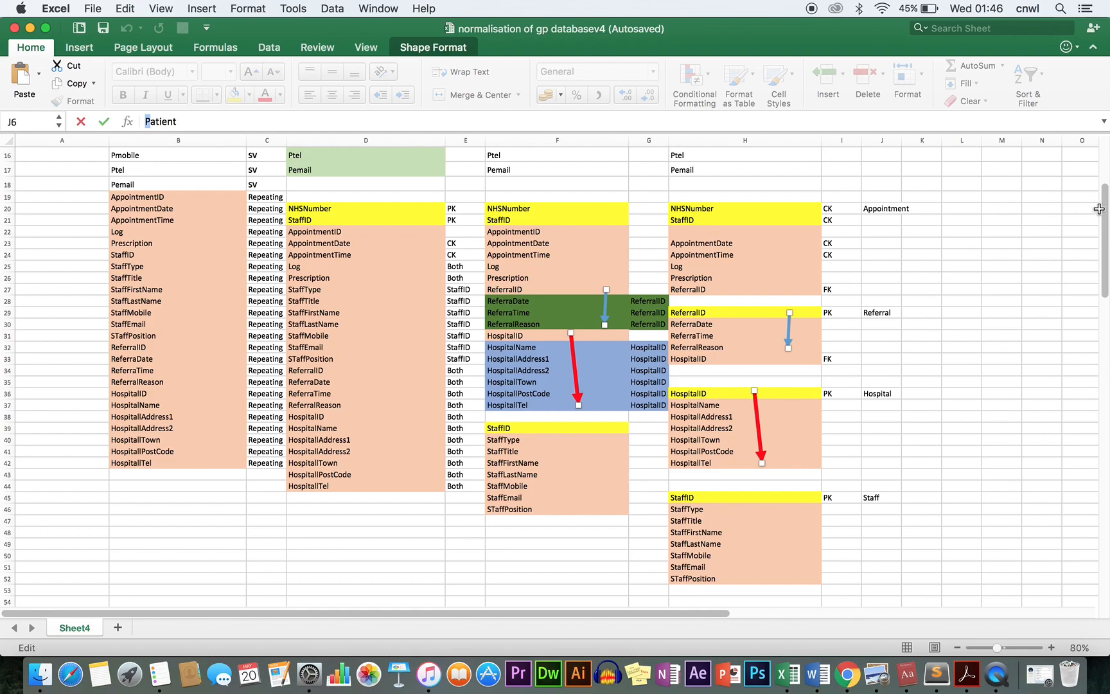
left_click_drag(1101, 214, 1050, 181)
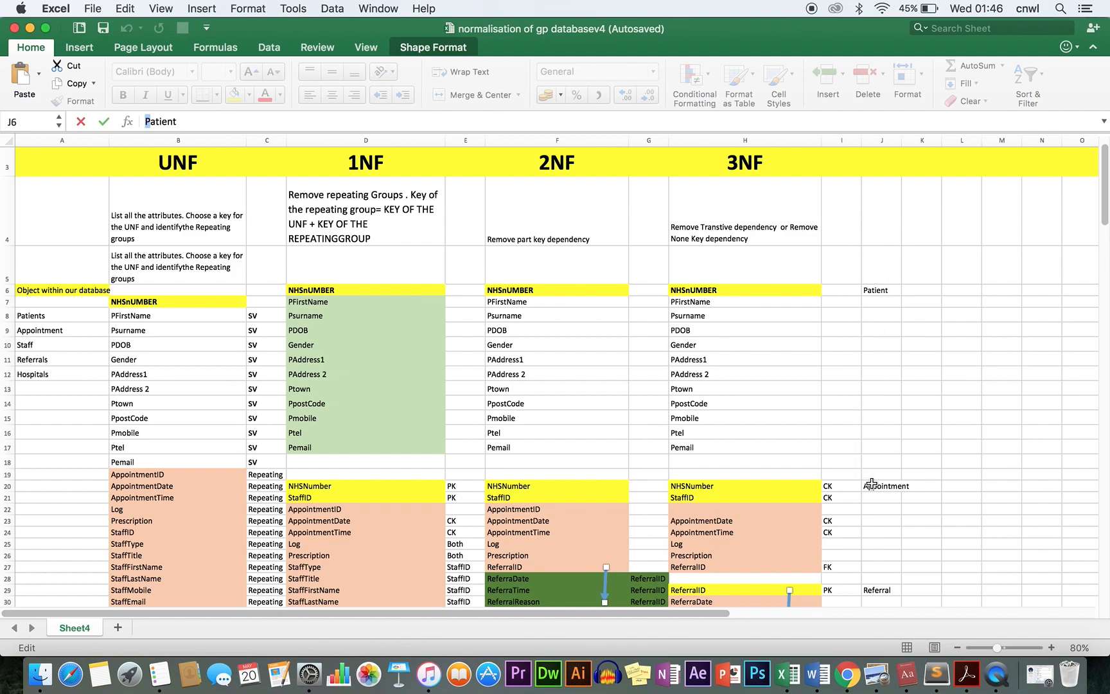
left_click_drag(1106, 213, 1101, 261)
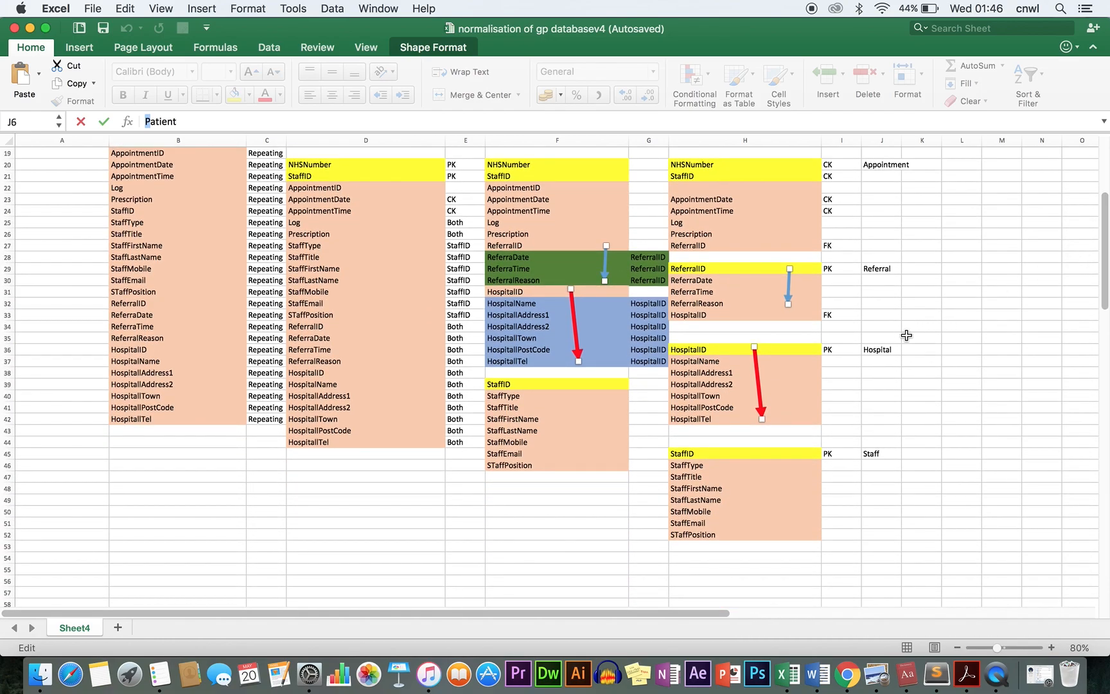
key("super+Tab")
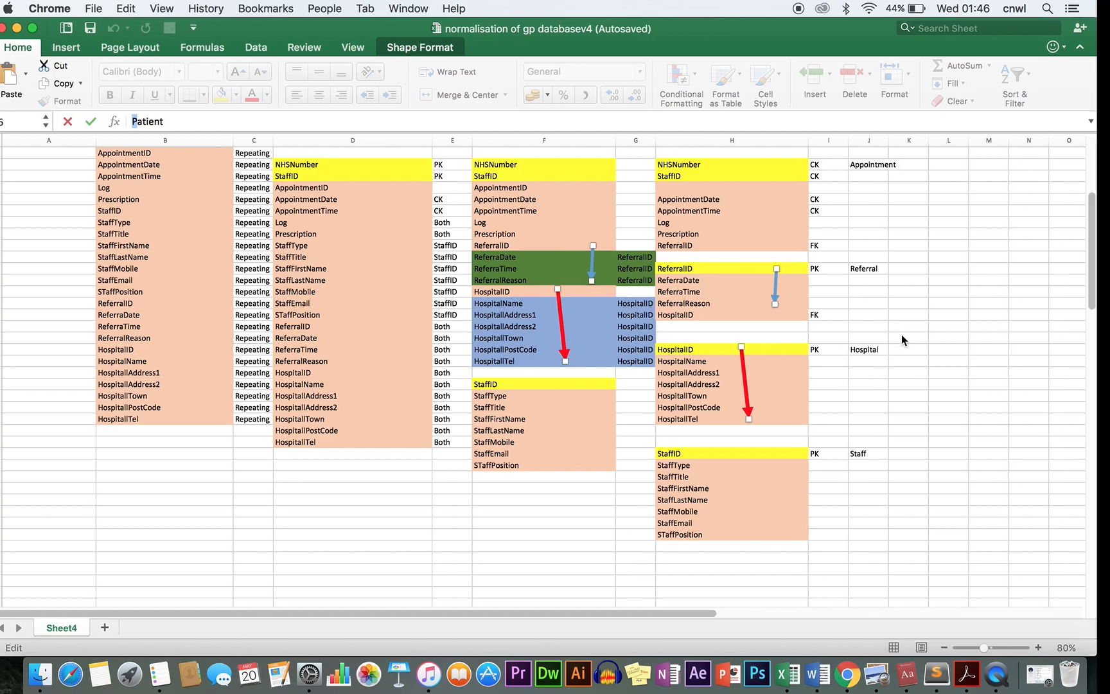
left_click(253, 314)
right_click(255, 318)
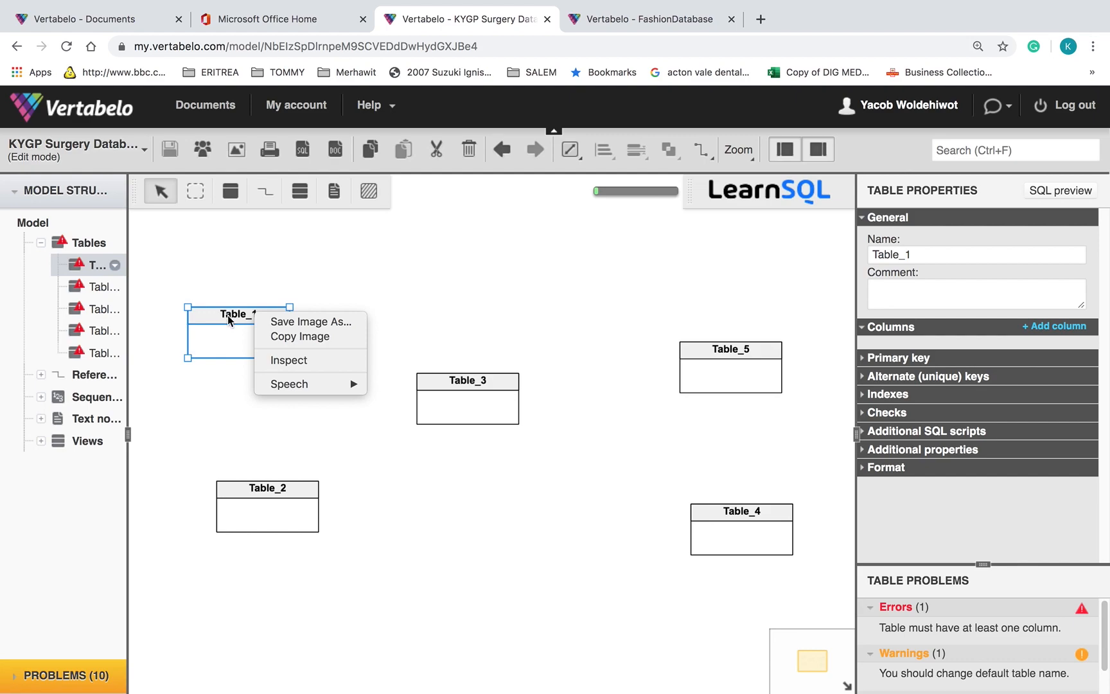
left_click(915, 257)
left_click(920, 259)
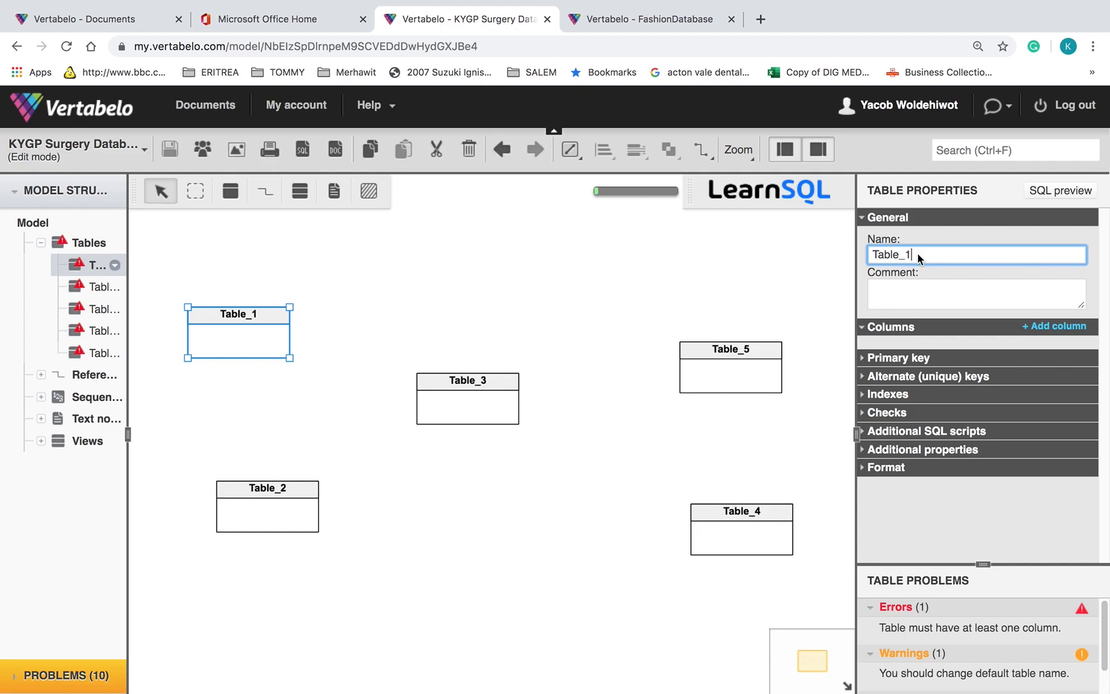
left_click_drag(919, 259, 815, 255)
type("Patient")
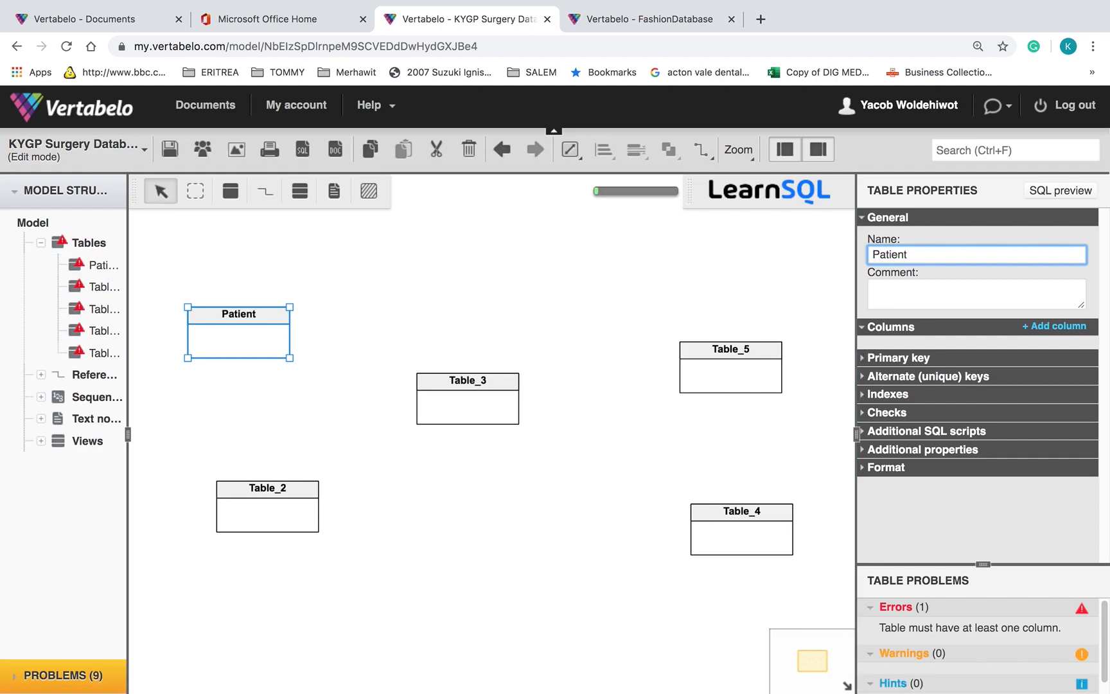
Step: Add a first column to the Patient table, set the page zoom to 100% and switch to the normalisation workbook in Excel
left_click(1049, 327)
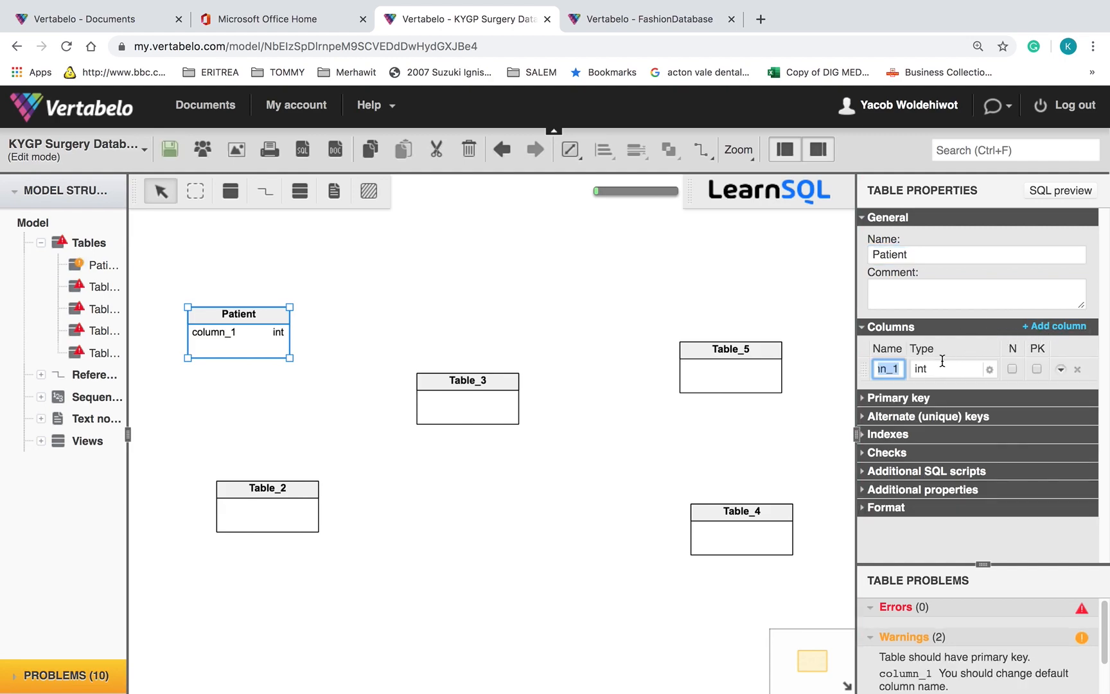
left_click_drag(857, 375, 810, 379)
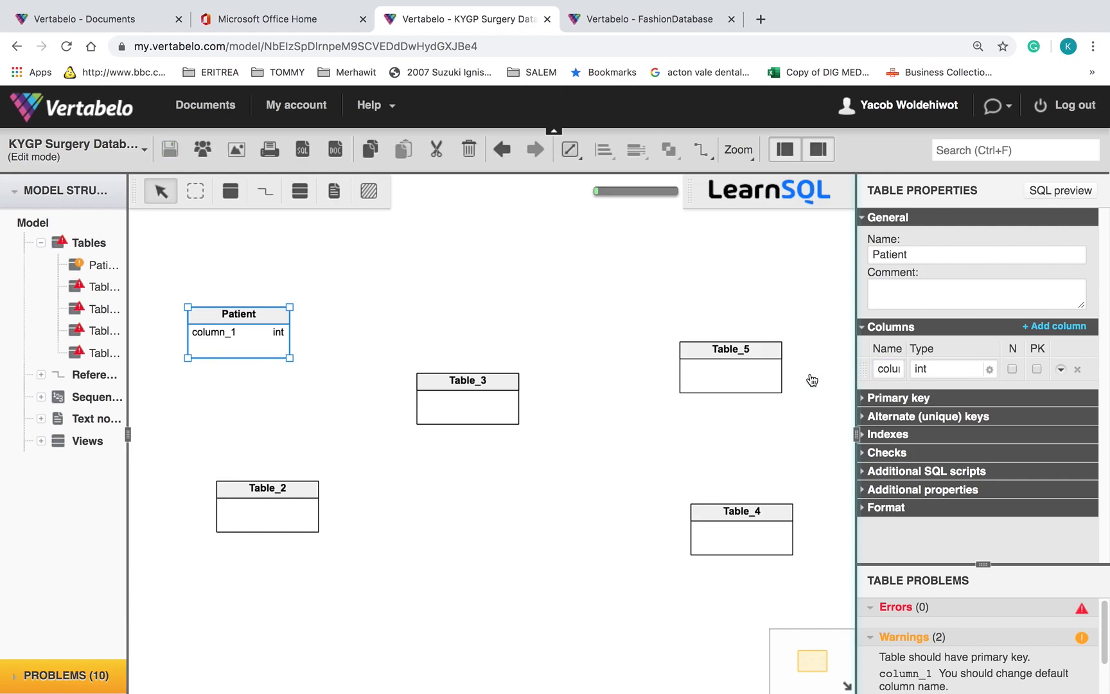
key("ctrl+minus")
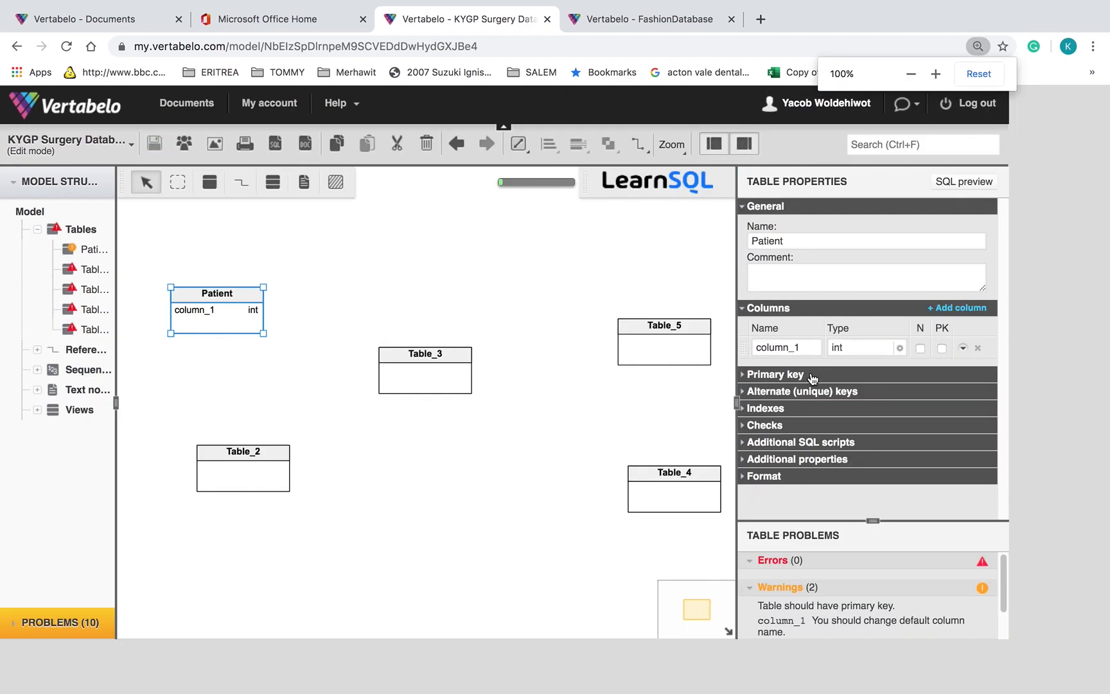
left_click(906, 345)
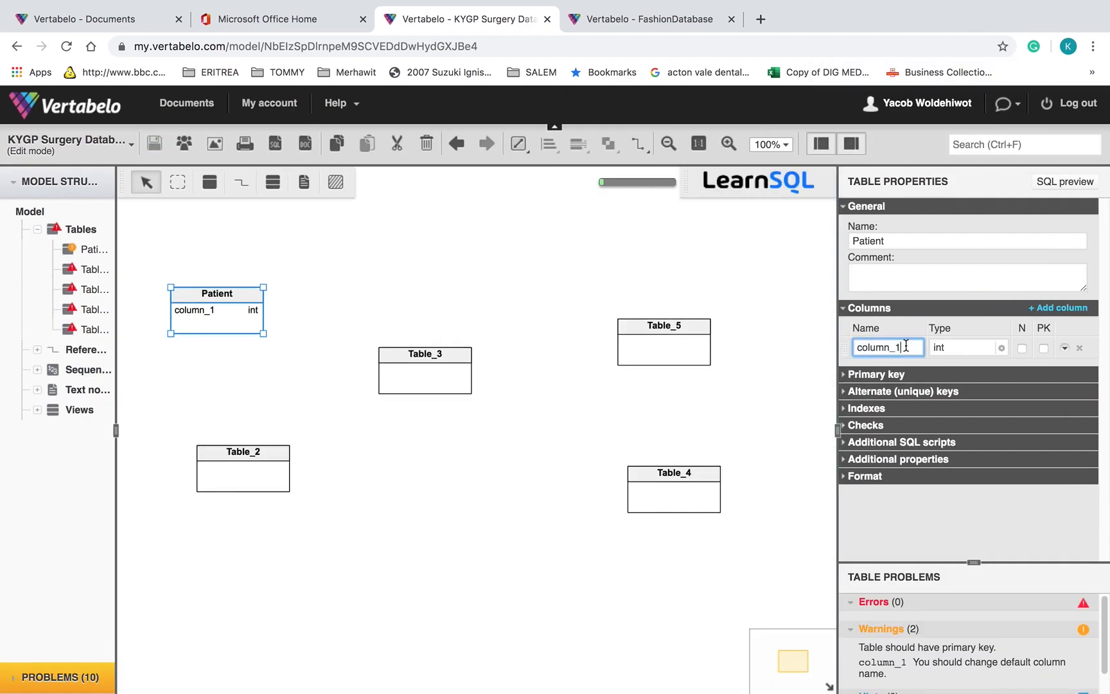
left_click_drag(906, 345, 832, 350)
key("super+Tab")
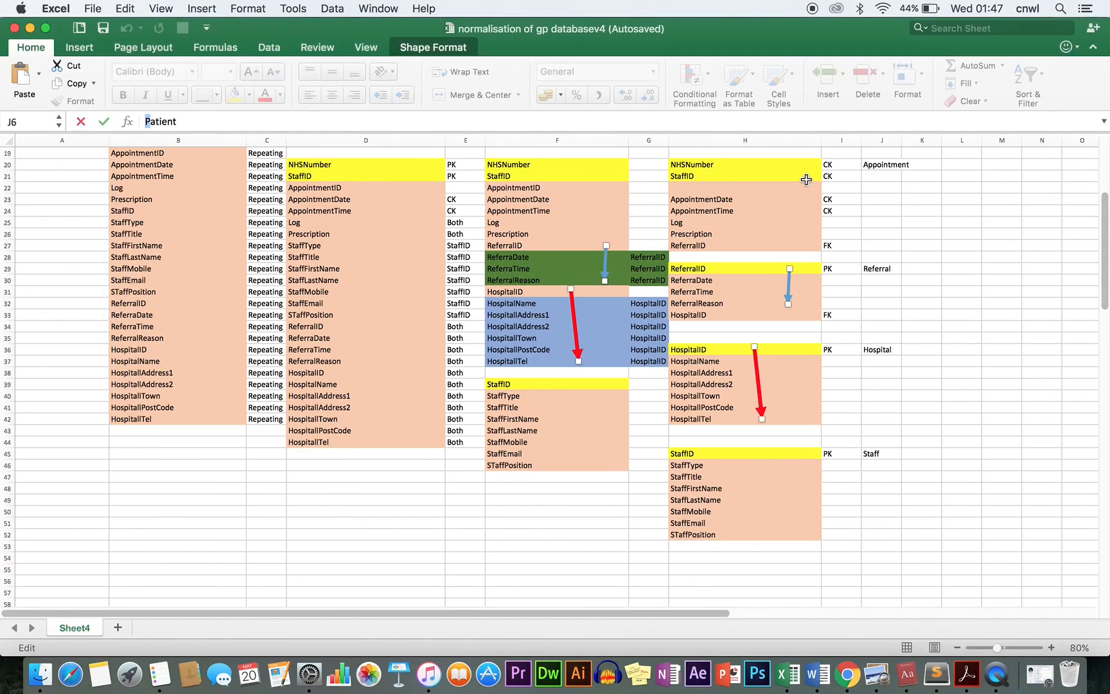
left_click(769, 178)
left_click(678, 242)
left_click(744, 174)
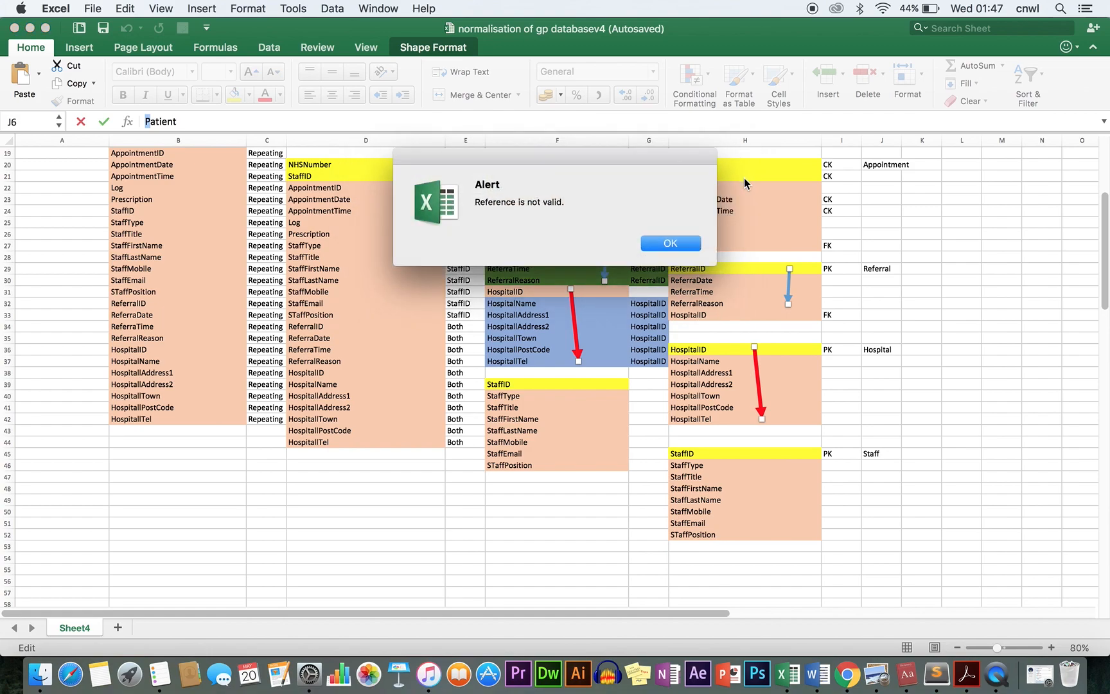
left_click(670, 243)
left_click(685, 246)
left_click(670, 243)
left_click(686, 248)
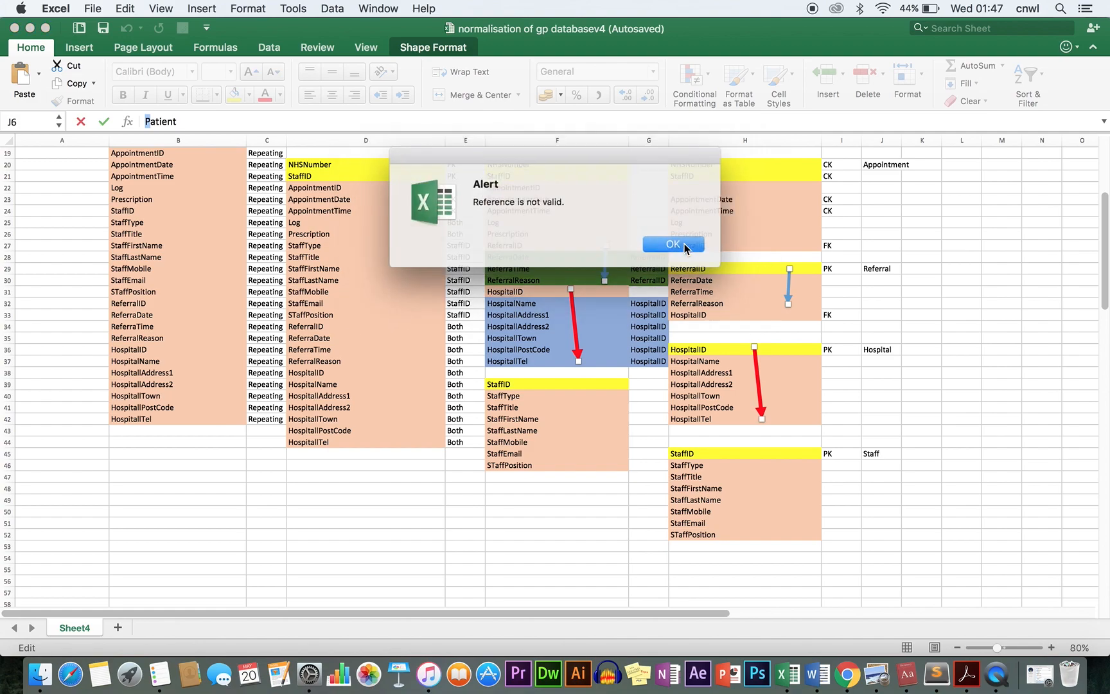
key("Return")
left_click(991, 326)
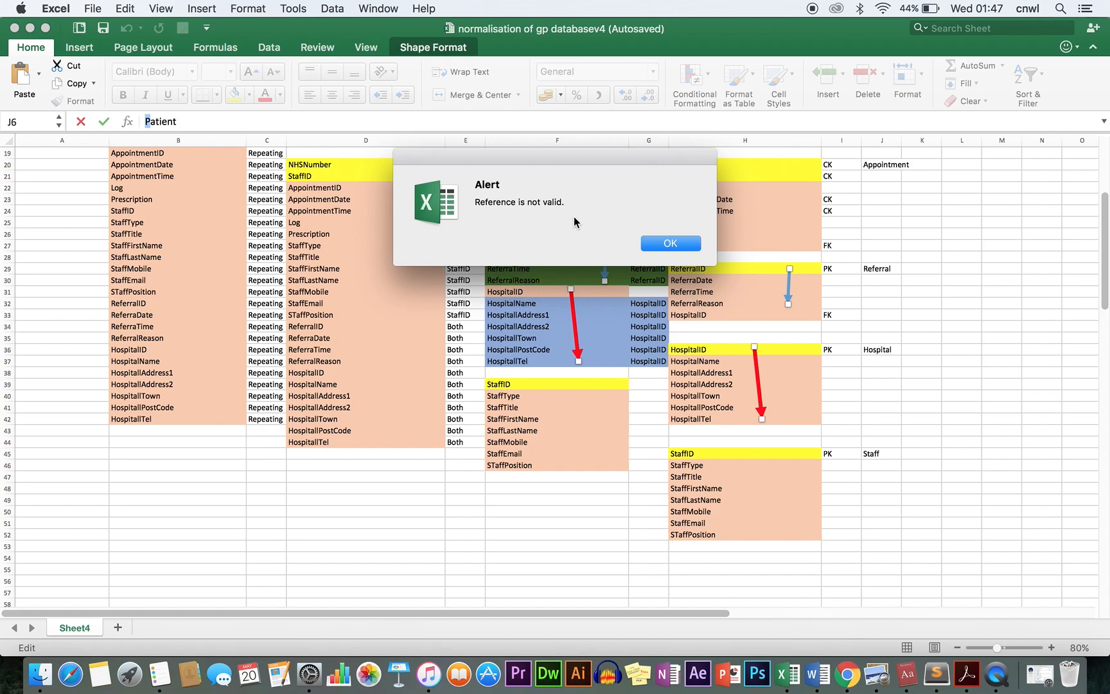
key("Return")
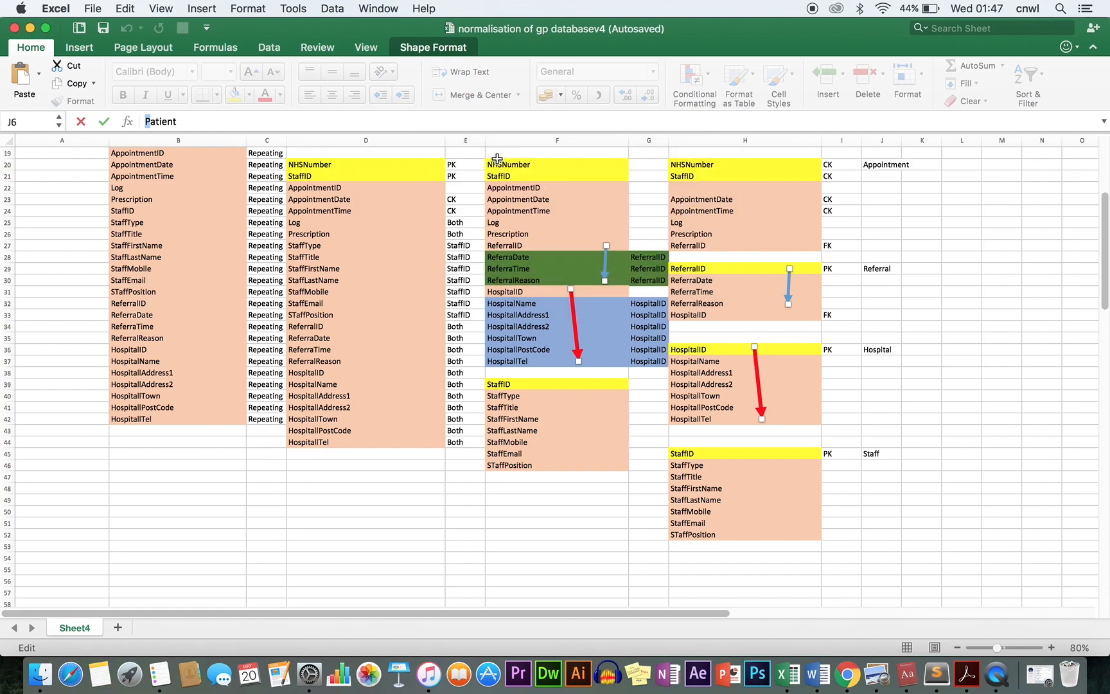
Step: Leave the pending cell edit and copy the NHSnUMBER cell of the patient group in the 3NF column
left_click(277, 125)
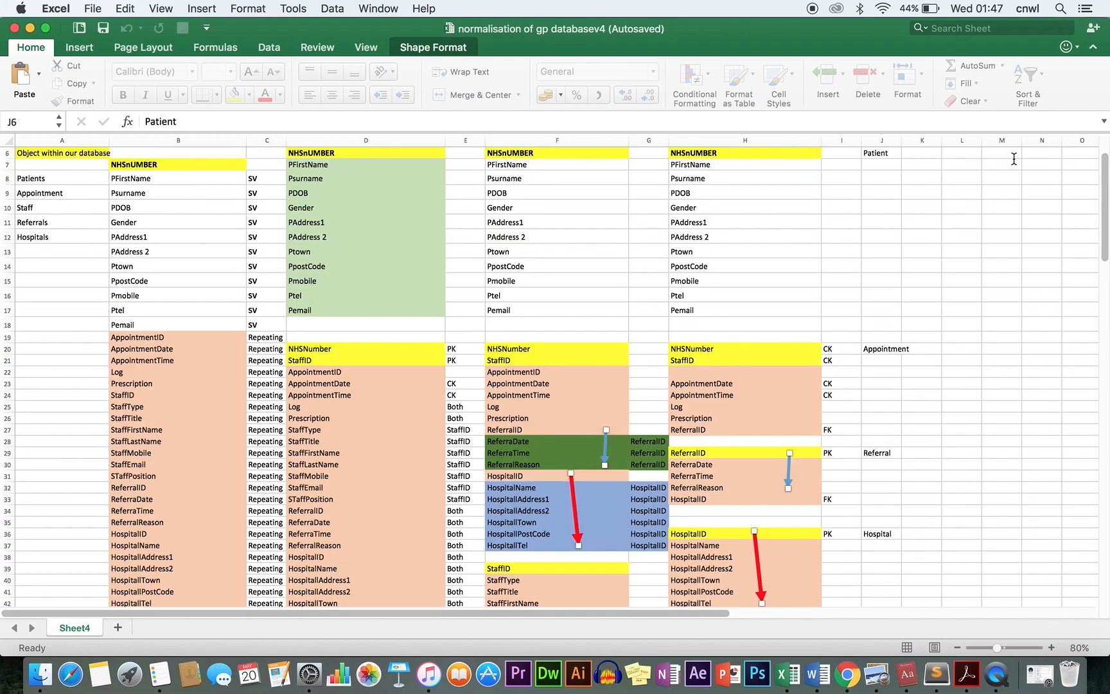
left_click(1042, 162)
left_click(963, 207)
left_click(740, 152)
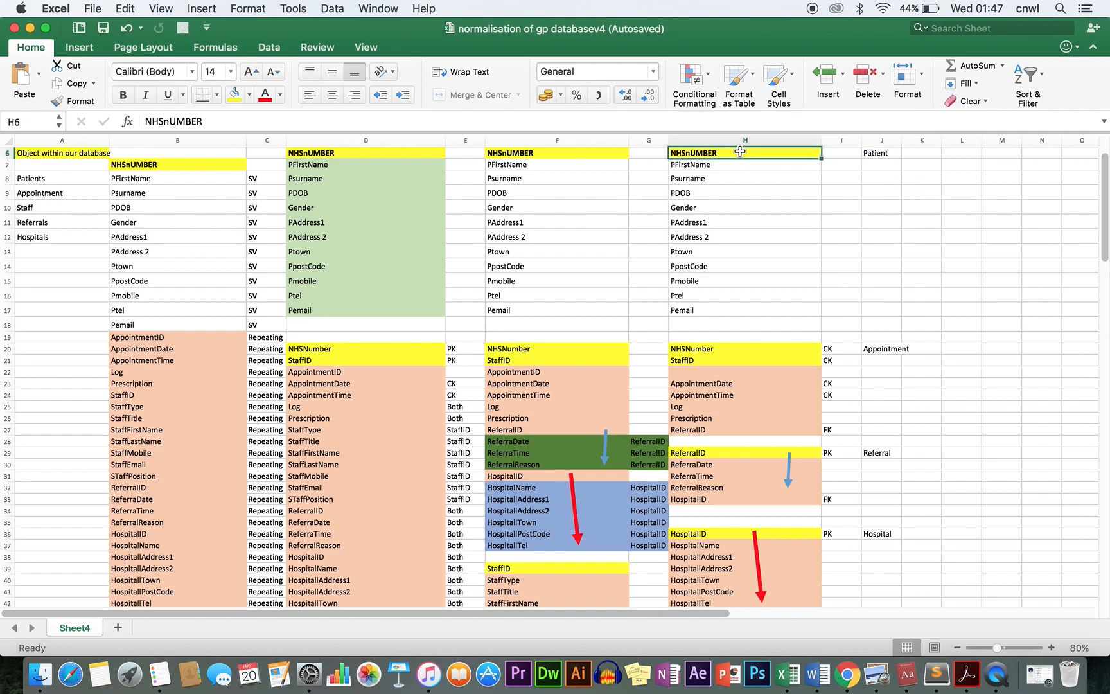
key("super+c")
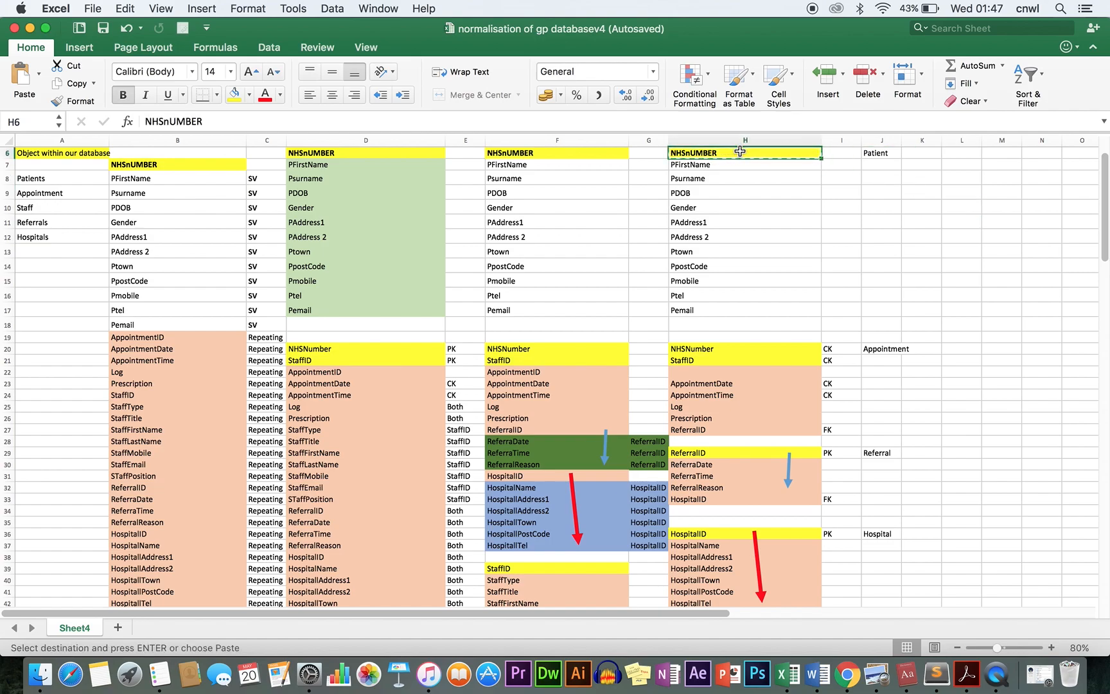
Step: Return to Vertabelo and name the Patient table's first column NHSNumber, based on the copied text
key("super+Tab")
type("NHSnUMBER")
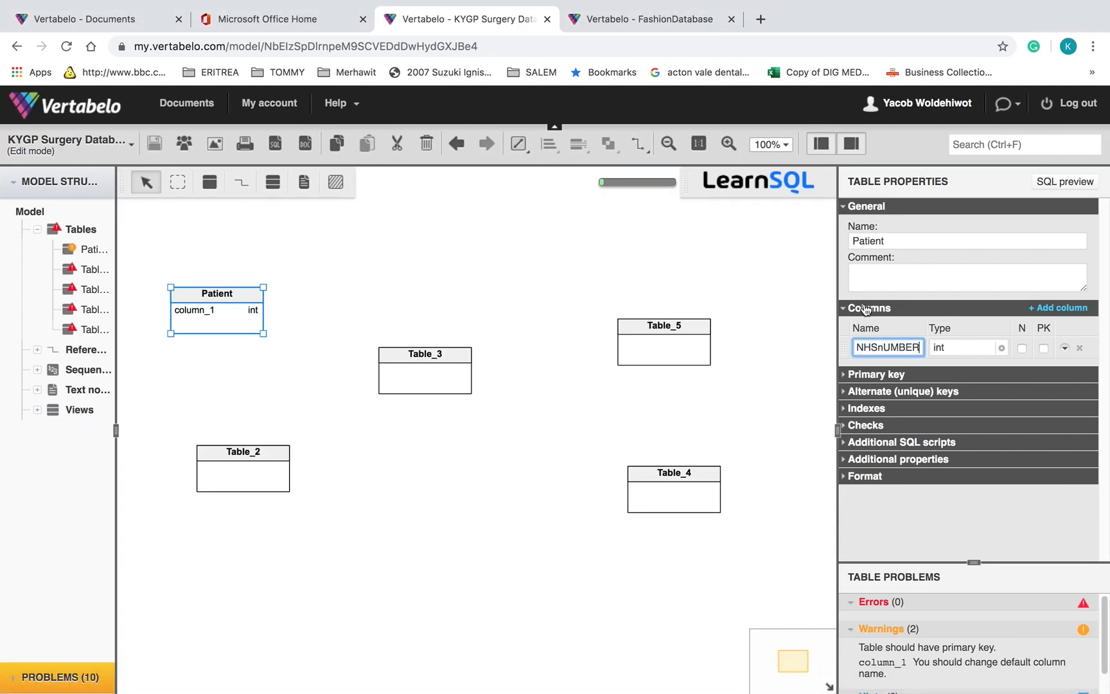
key("BackSpace")
key("BackSpace")
key("BackSpace")
key("BackSpace")
type("um")
Step: Set the NHSNumber column's data type to char with a length of 12
left_click(1001, 348)
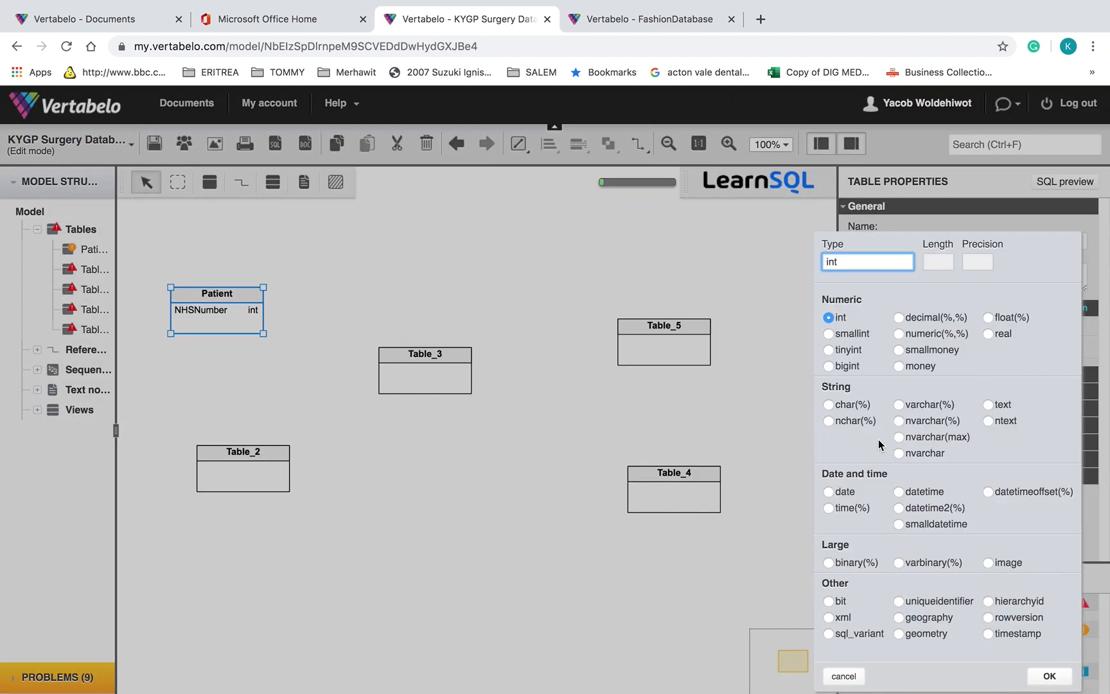
left_click(846, 406)
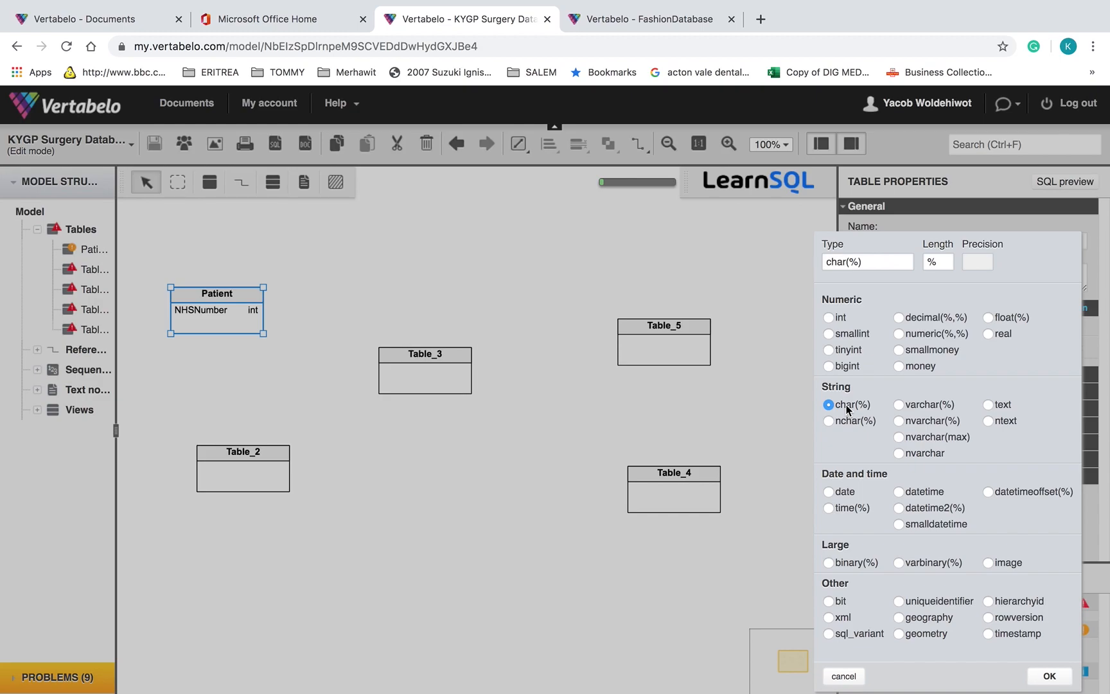
left_click(932, 257)
type("12")
left_click(1048, 679)
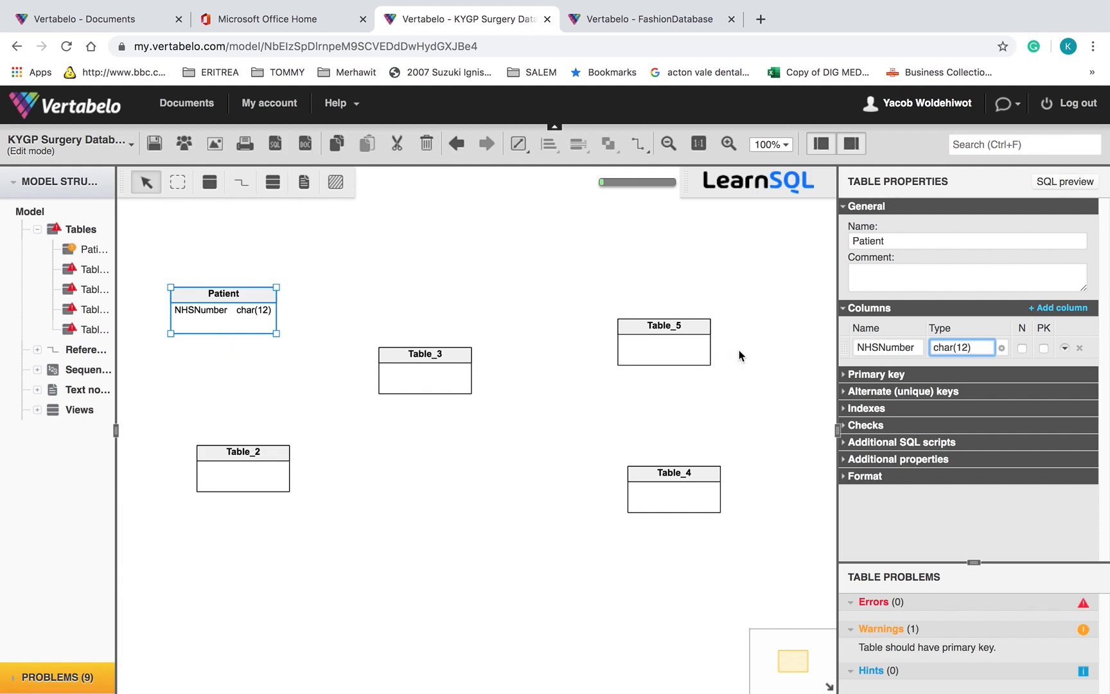
Step: Add ten more columns to the Patient table, keeping their default names and int type
left_click(1080, 312)
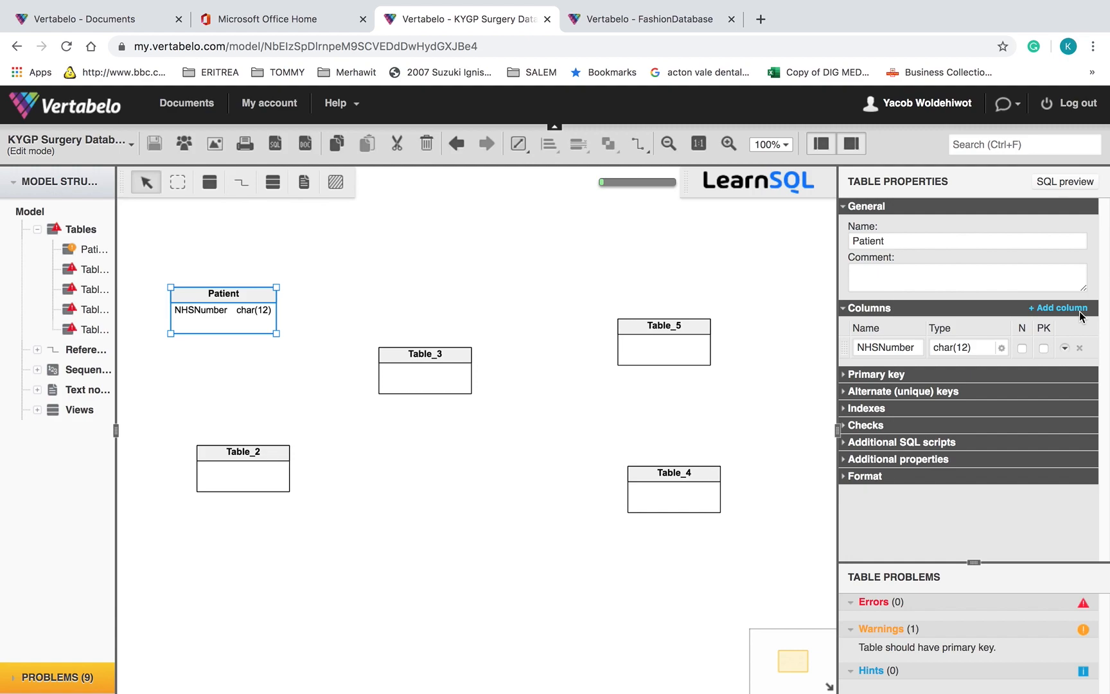
left_click(1068, 308)
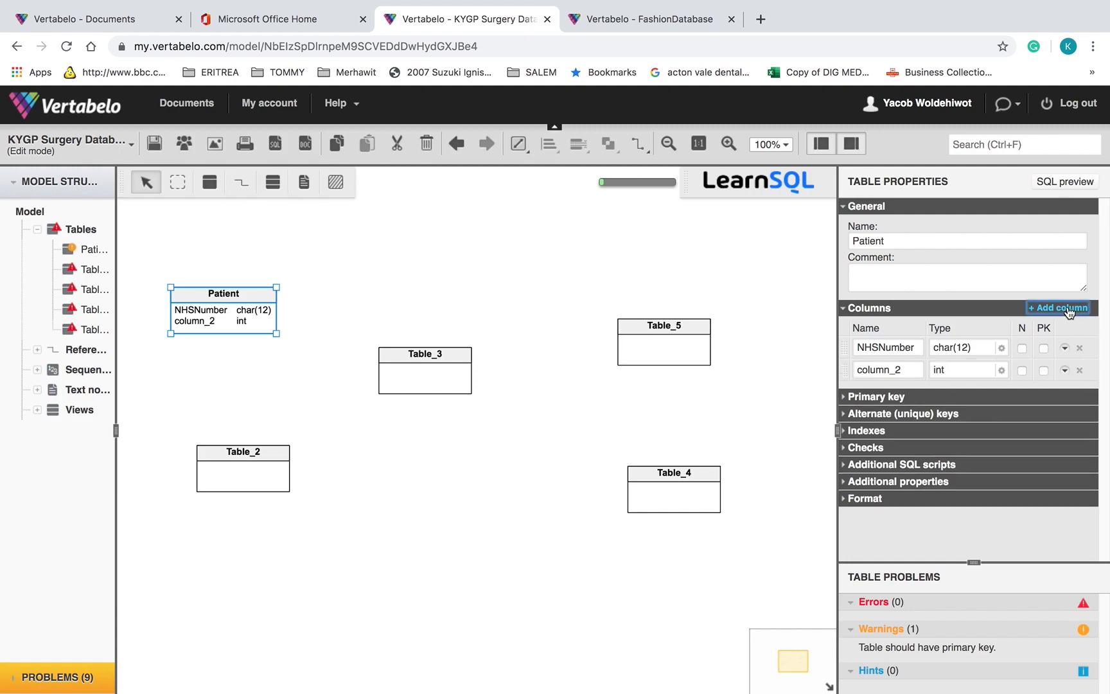
left_click(1069, 309)
left_click(1069, 309)
double_click(1069, 308)
double_click(1068, 309)
double_click(1068, 308)
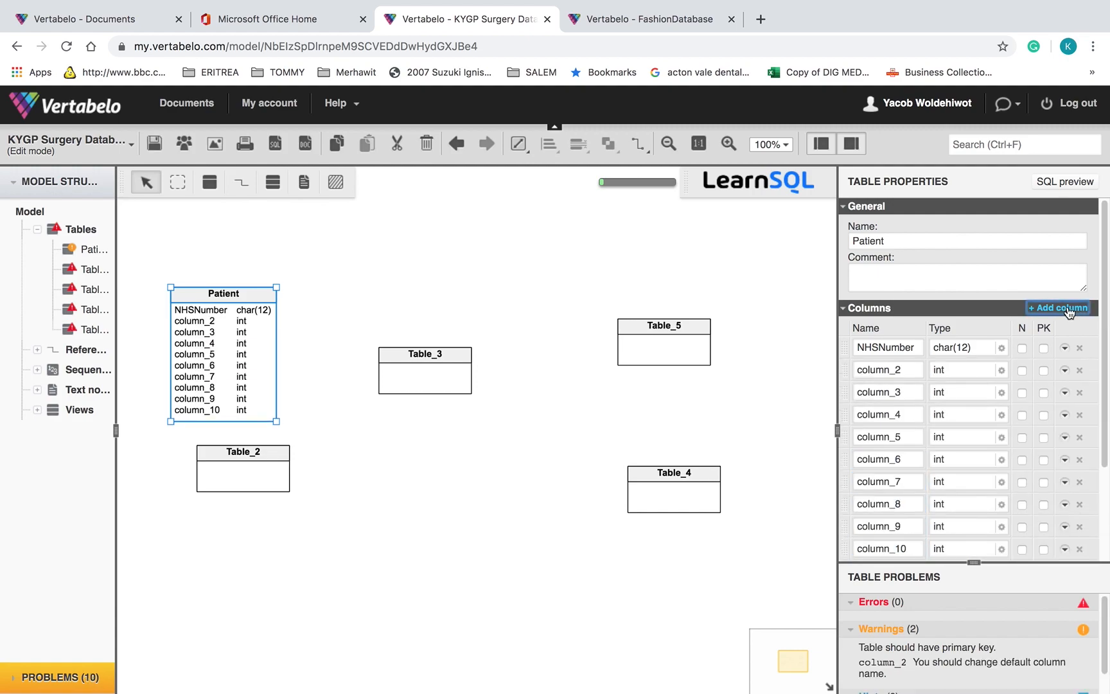
left_click(1068, 308)
left_click(1065, 313)
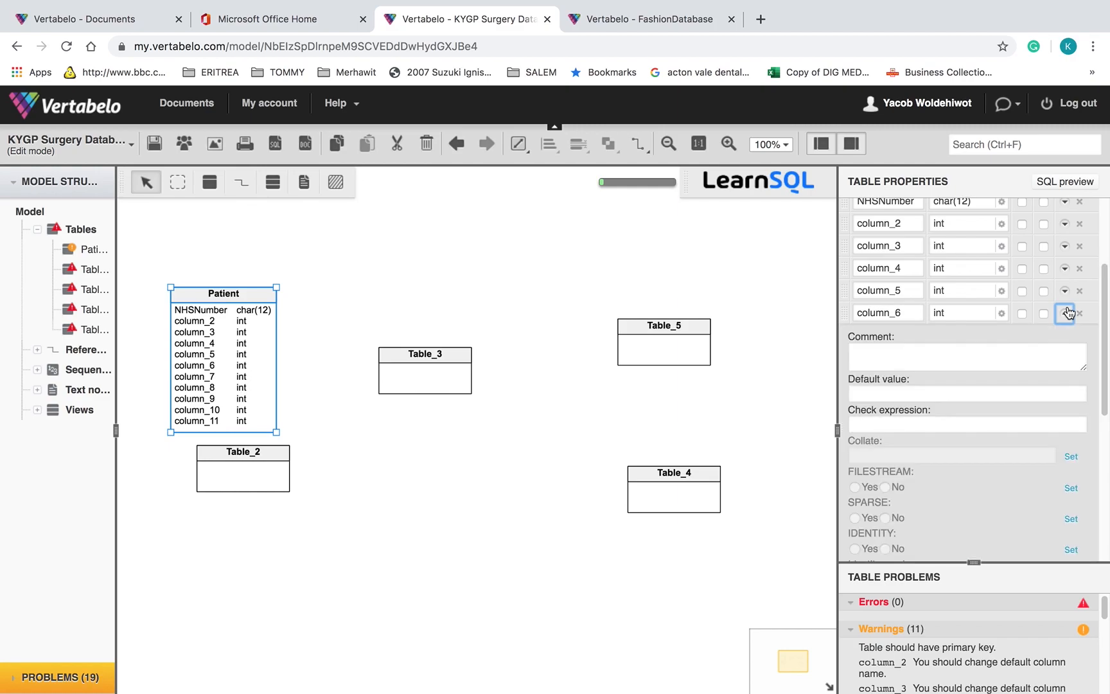
Step: Open the Patient table's second column name for editing and switch to the Excel normalisation workbook
left_click(903, 223)
key("ctrl+Left")
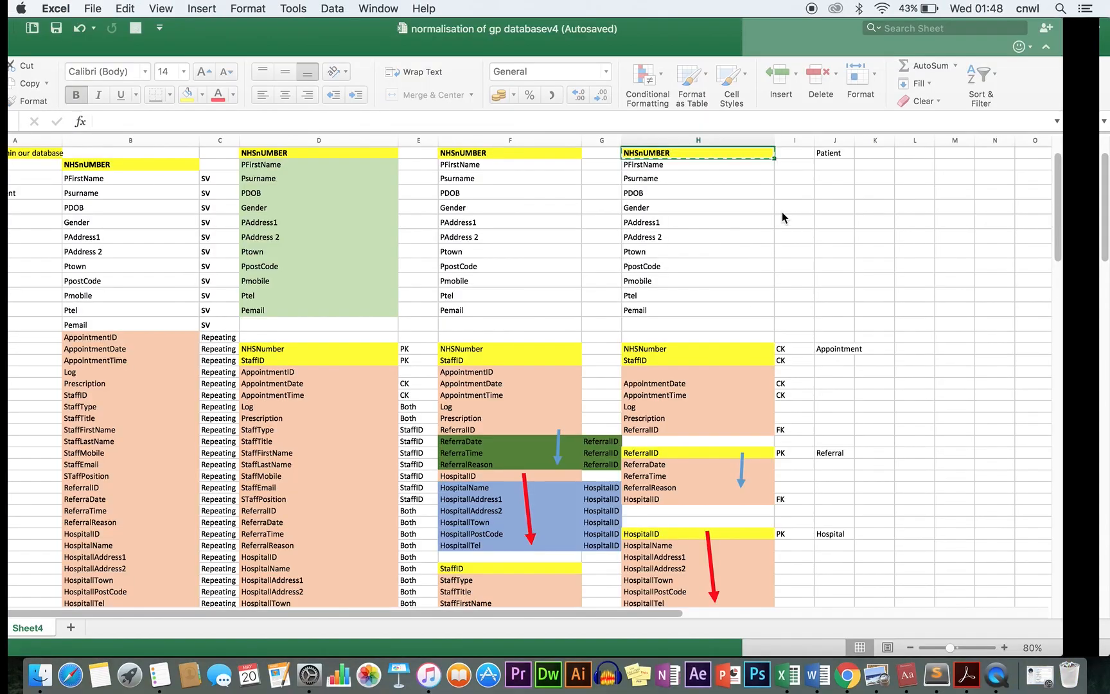
left_click(758, 164)
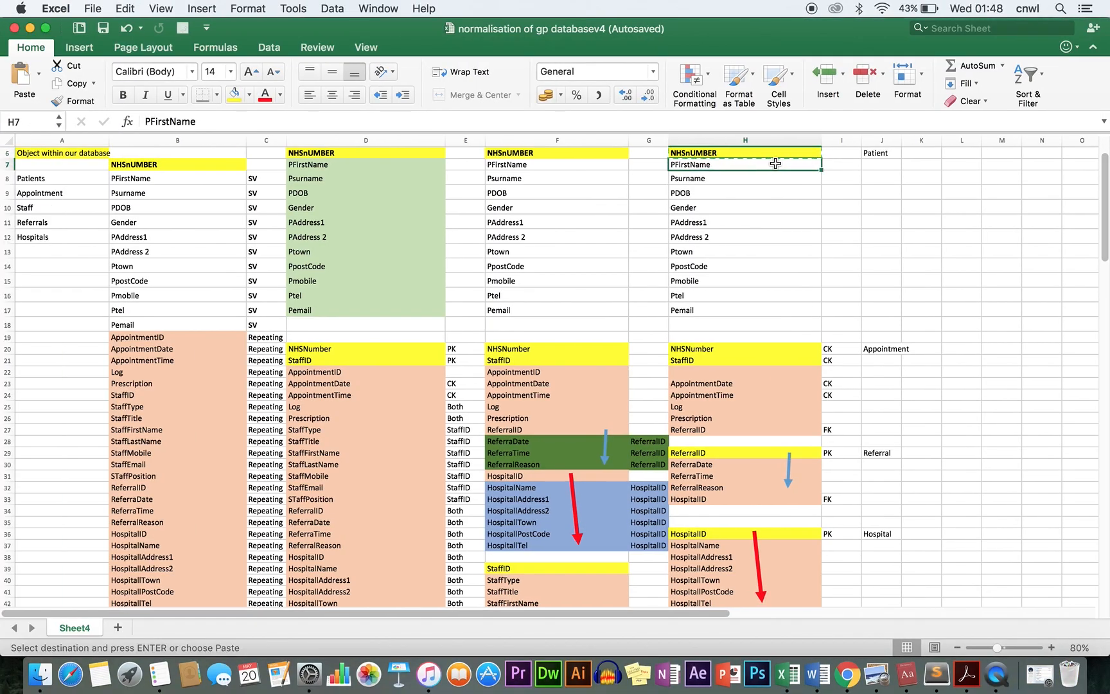
key("ctrl+Right")
key("ctrl+Left")
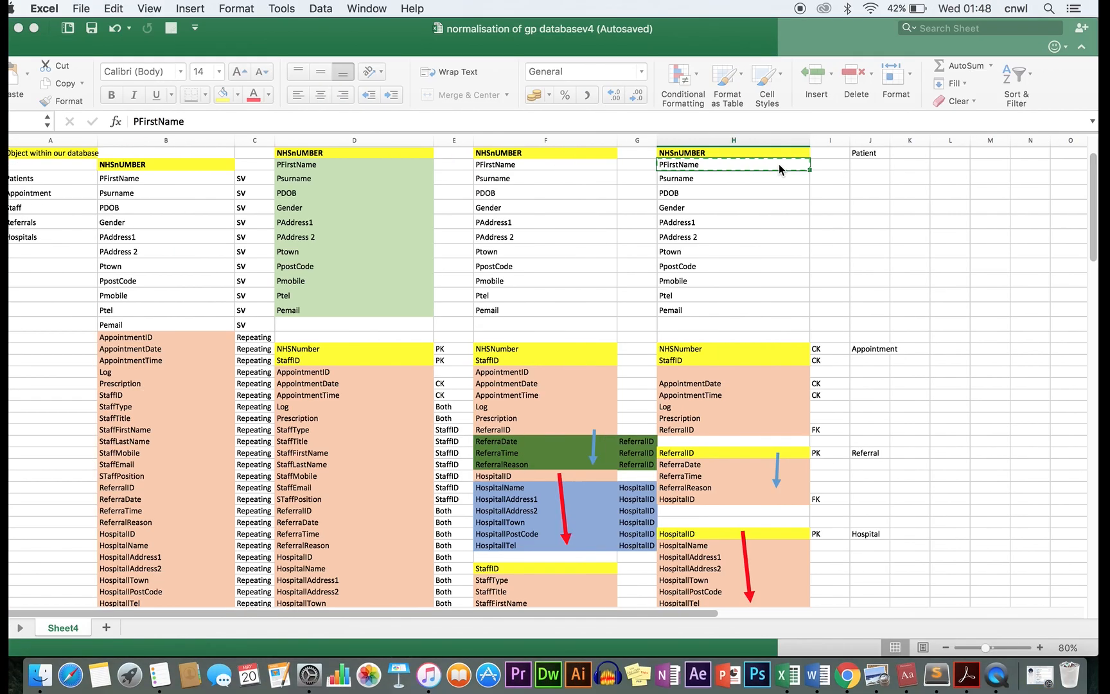
Step: Copy the Patient label beside the 3NF patient group, then return to Vertabelo and name the second column Patient
left_click(889, 153)
key("ctrl+c")
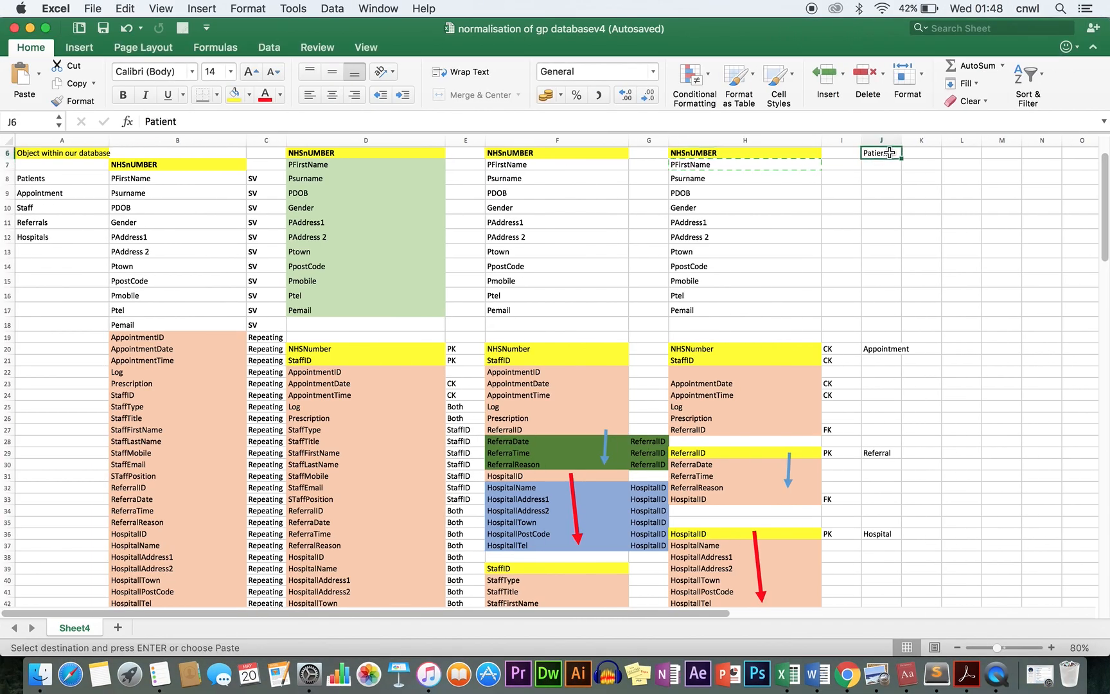
key("ctrl+Right")
key("ctrl+v")
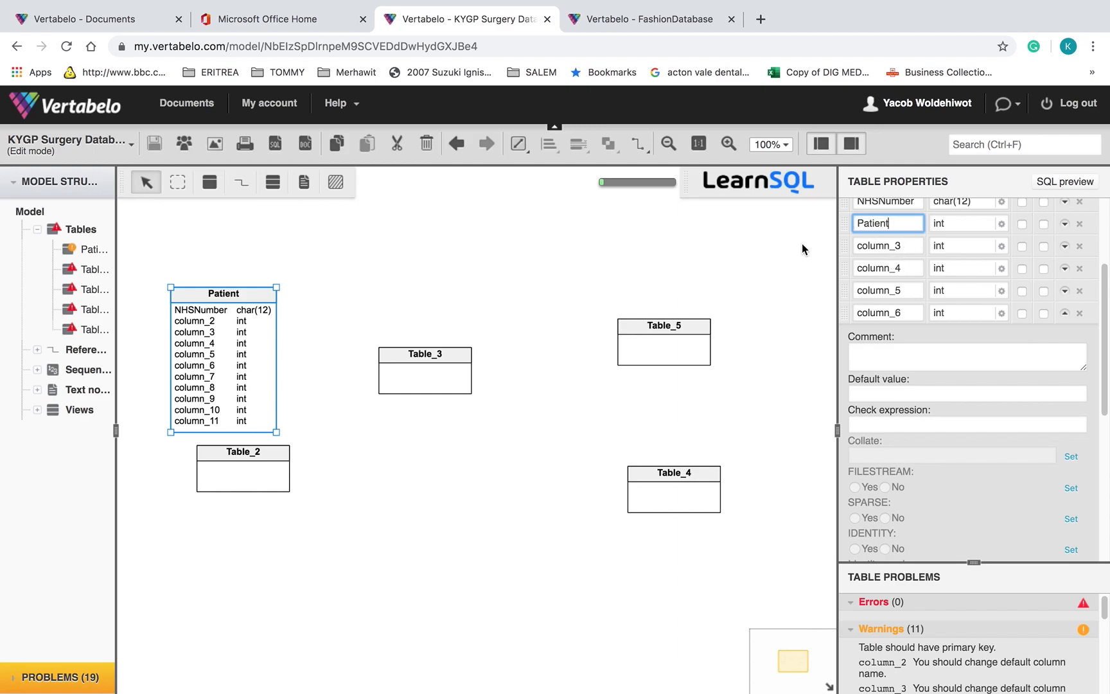
Step: Replace the names of the Patient table's third to sixth columns with the copied text Patient
key("Tab")
key("ctrl+v")
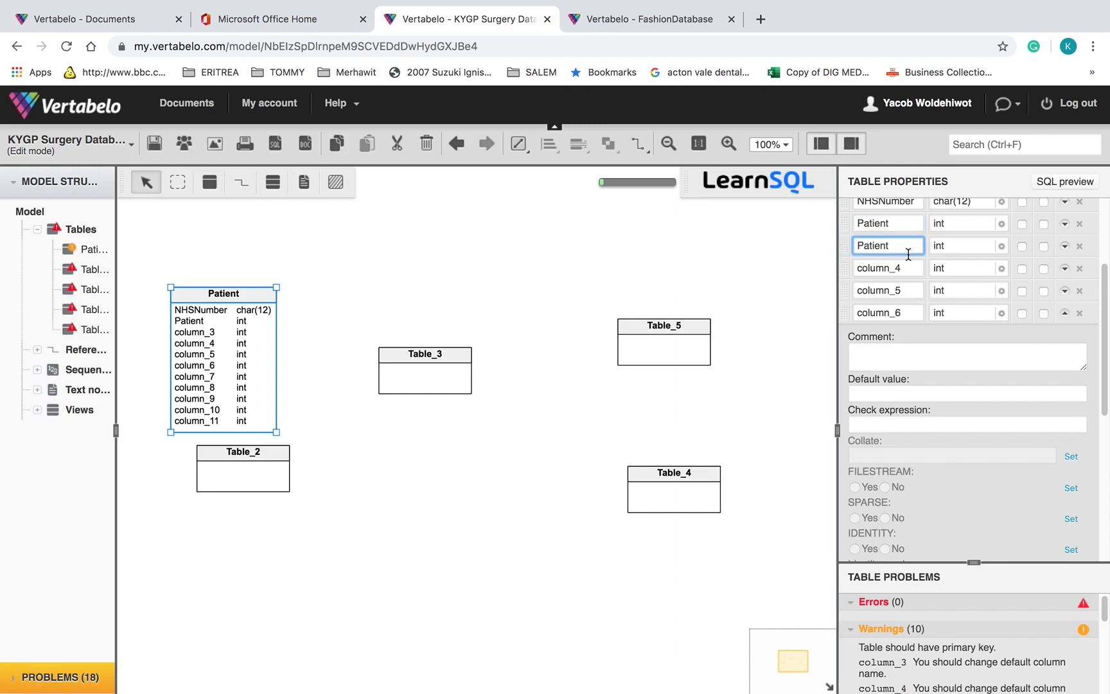
key("Tab")
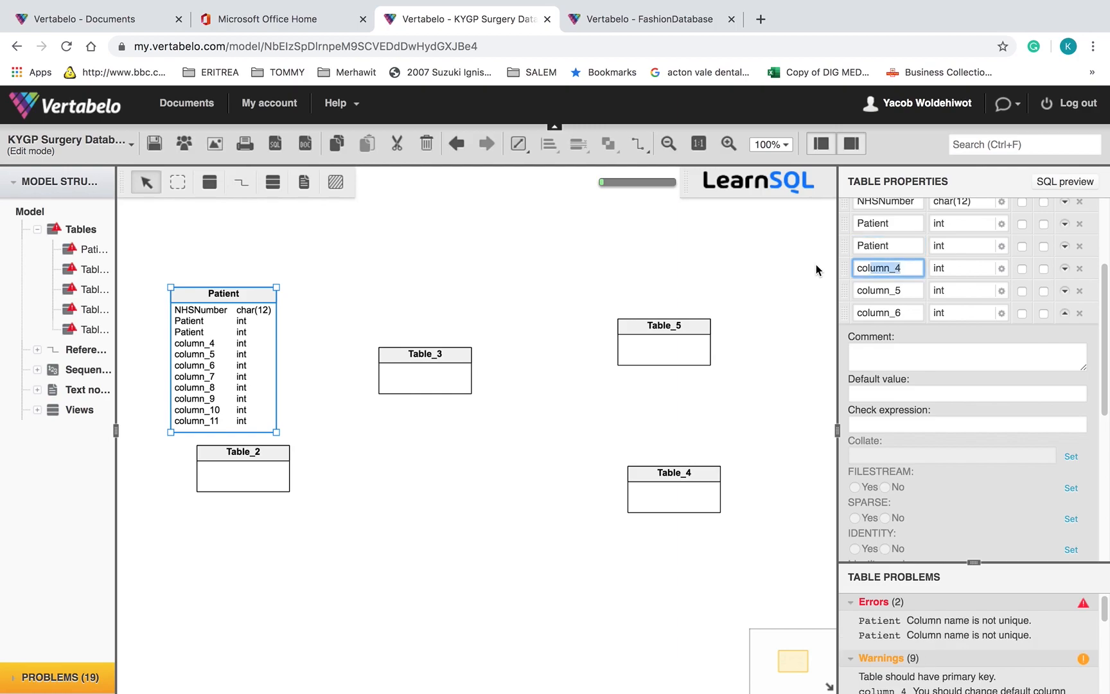
key("ctrl+v")
left_click(910, 289)
key("ctrl+a")
key("ctrl+v")
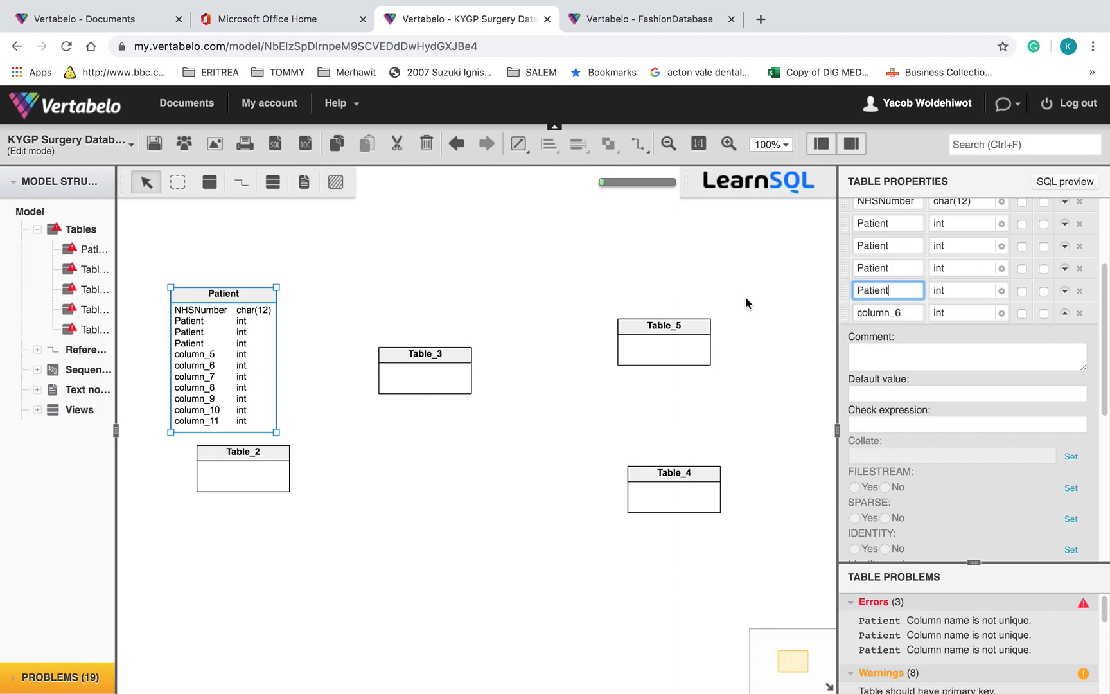
left_click_drag(911, 312, 797, 310)
key("ctrl+v")
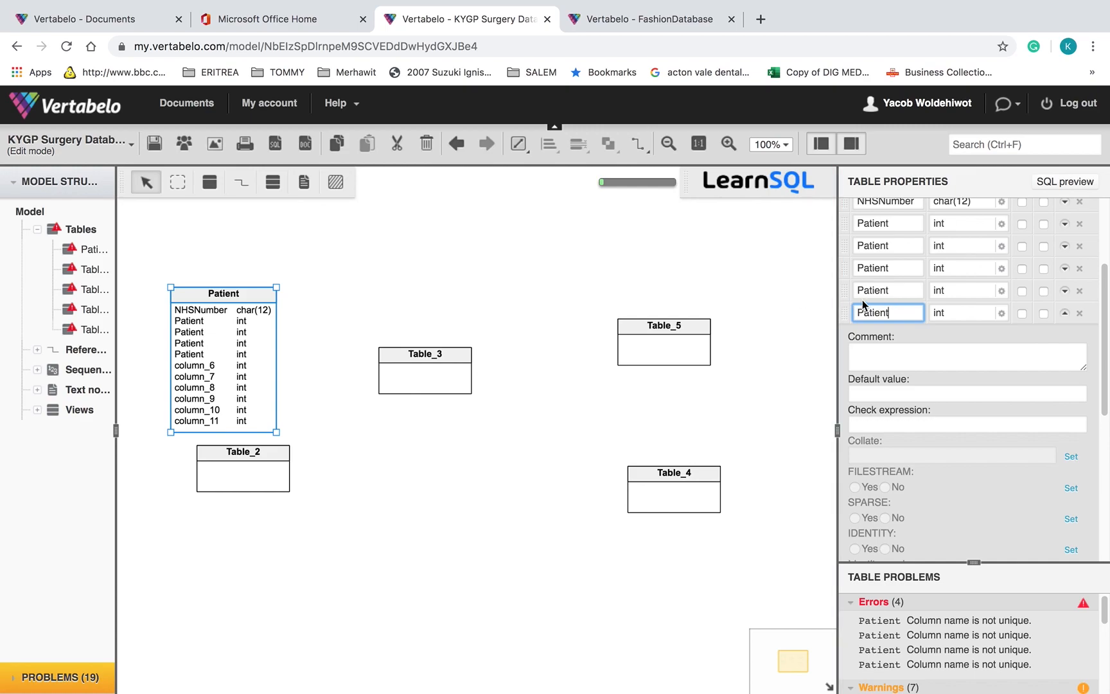
Step: Extend the second column's name to PatientFirstName, checking the attribute name in the Excel workbook
scroll(1102, 296, "up", 2)
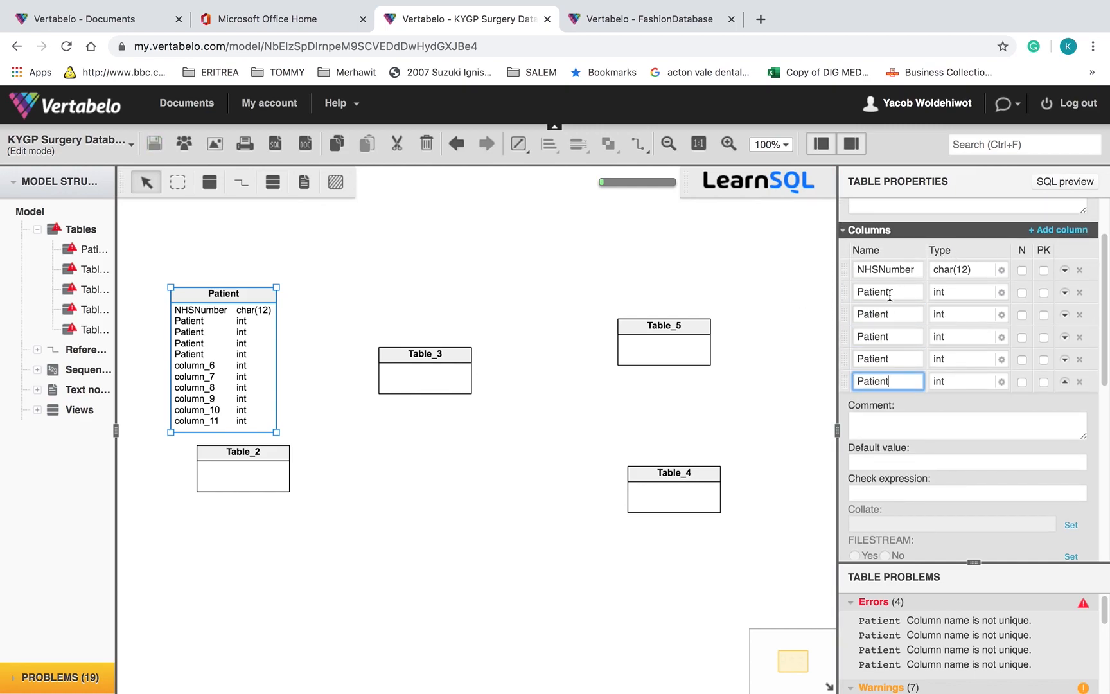
left_click(900, 296)
key("super+Tab")
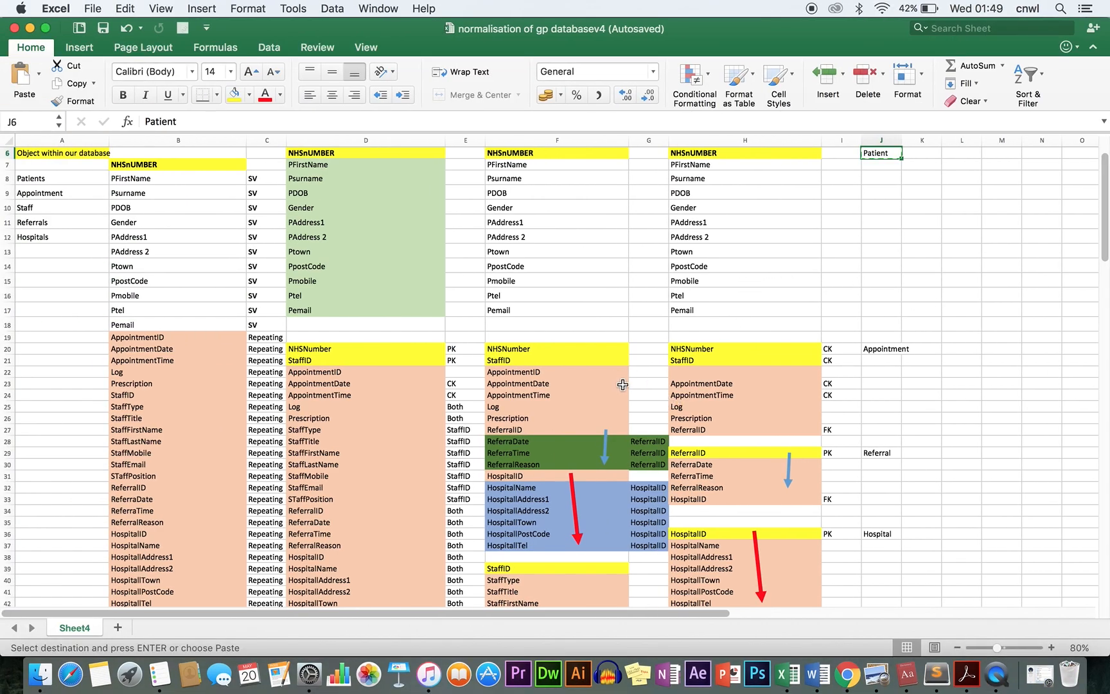
key("super+Tab")
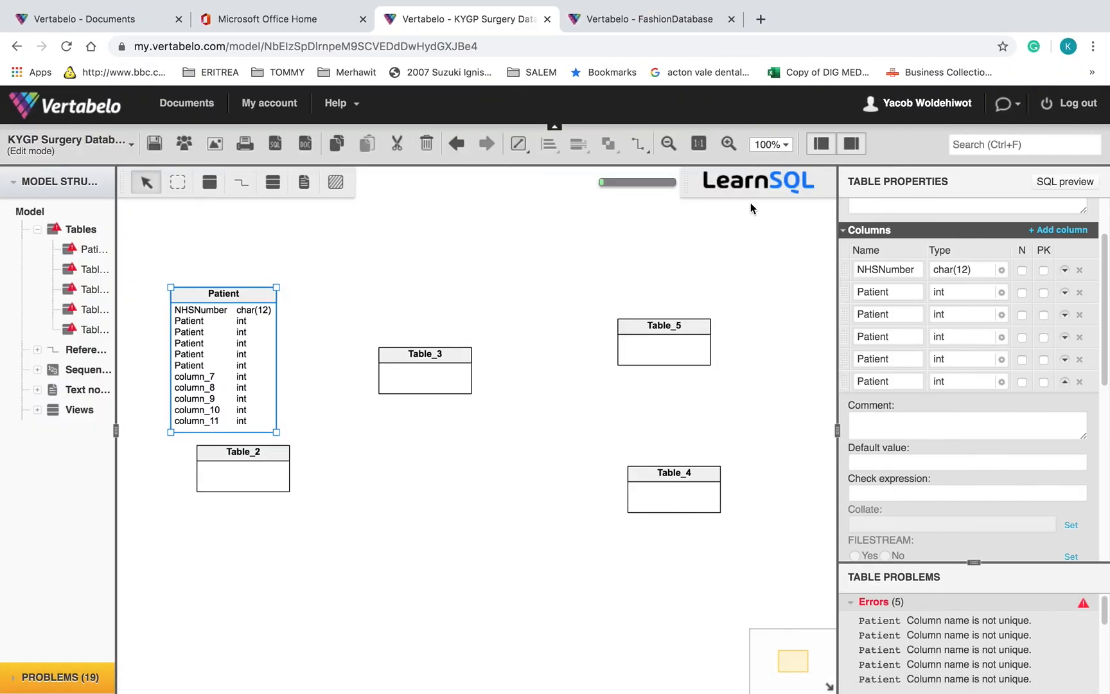
type("FirstName")
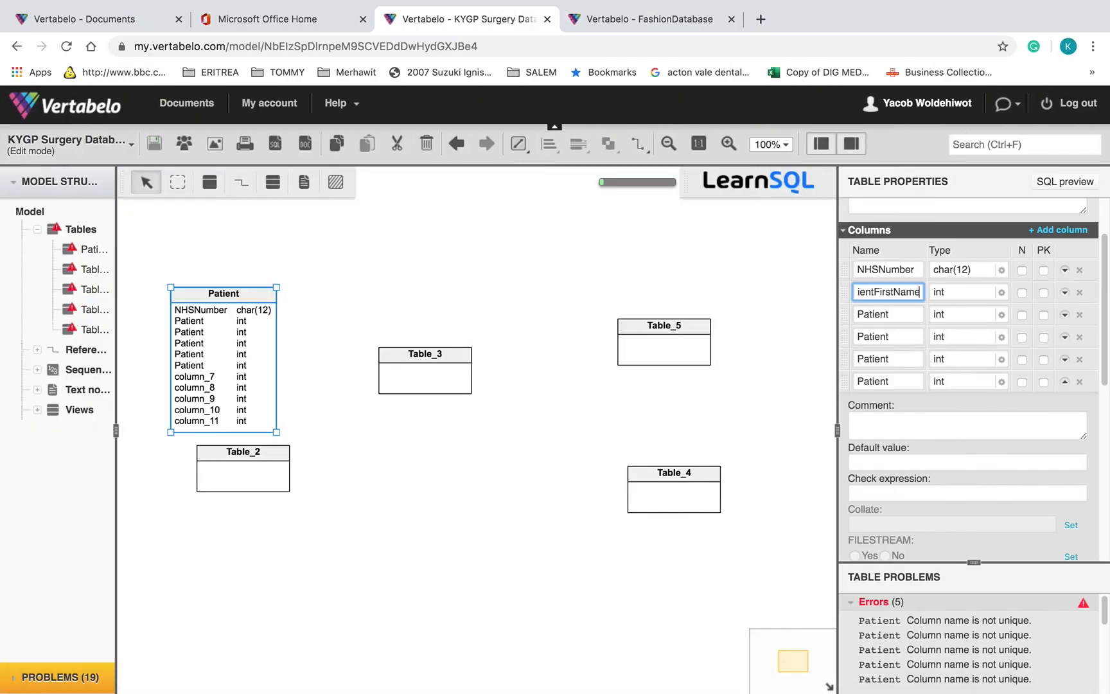
key("Tab")
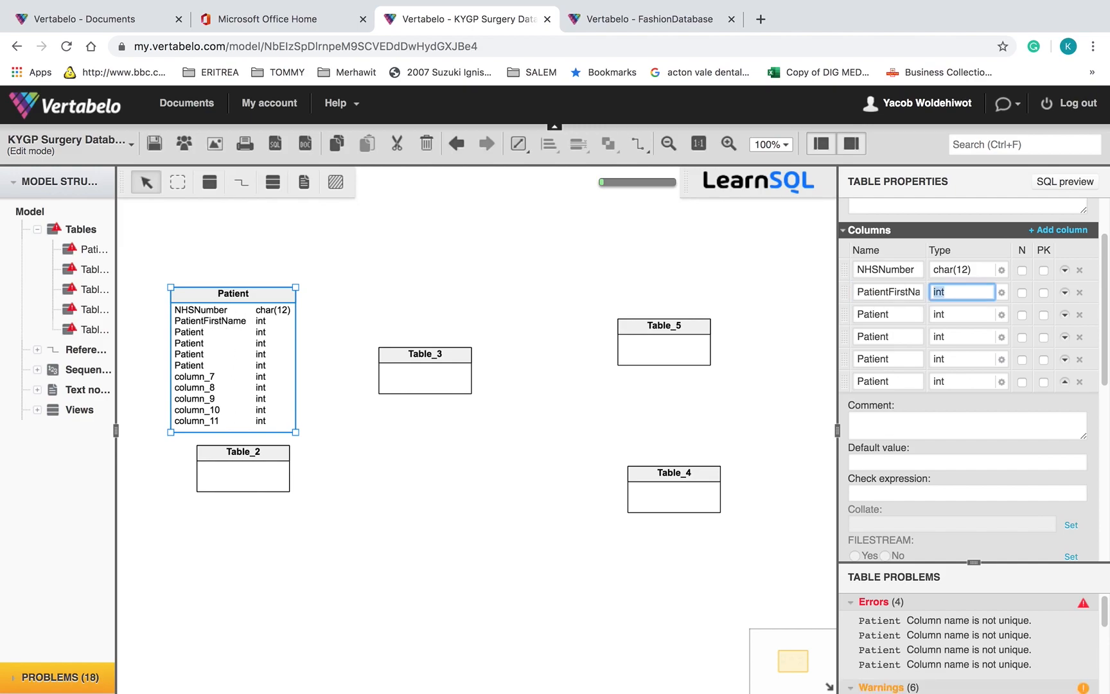
Step: Set the PatientFirstName column's data type to char with a length of 30
left_click(1002, 294)
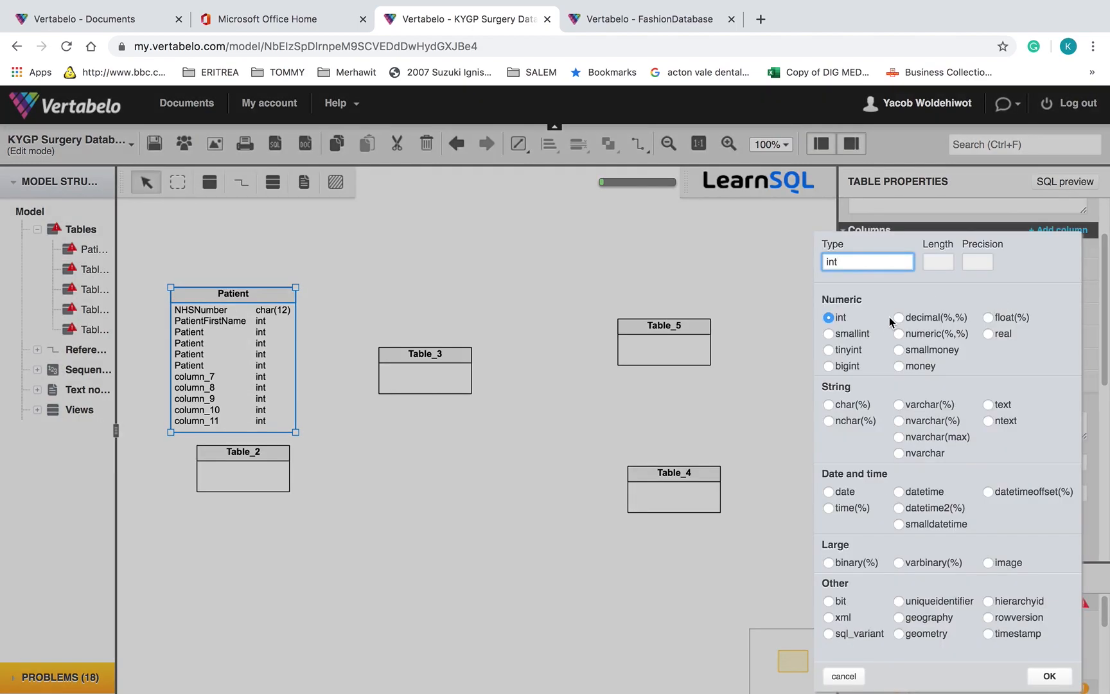
left_click(837, 405)
left_click(945, 264)
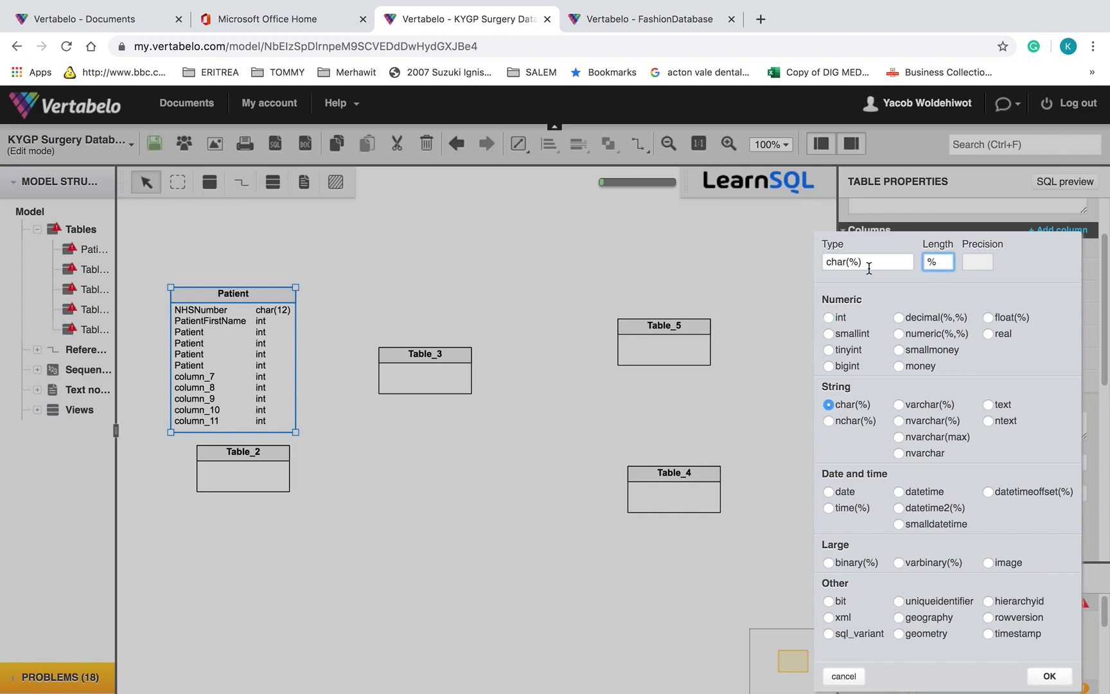
key("BackSpace")
left_click(1049, 677)
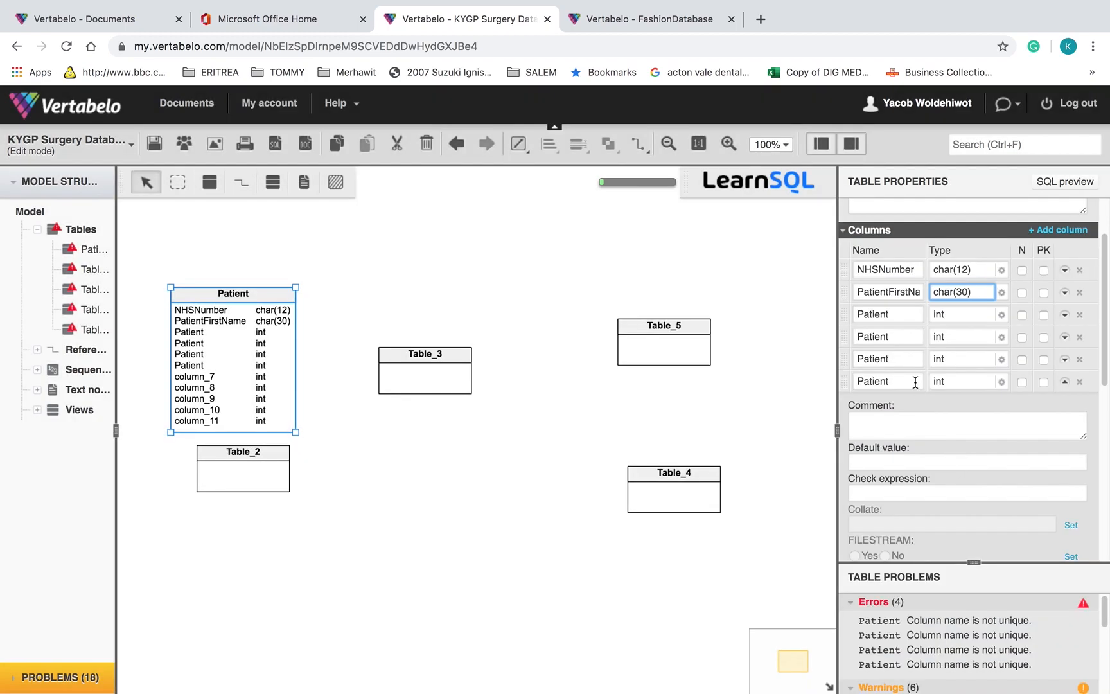
Step: Name the third column PatientSurname and set its data type to char(30)
left_click(898, 317)
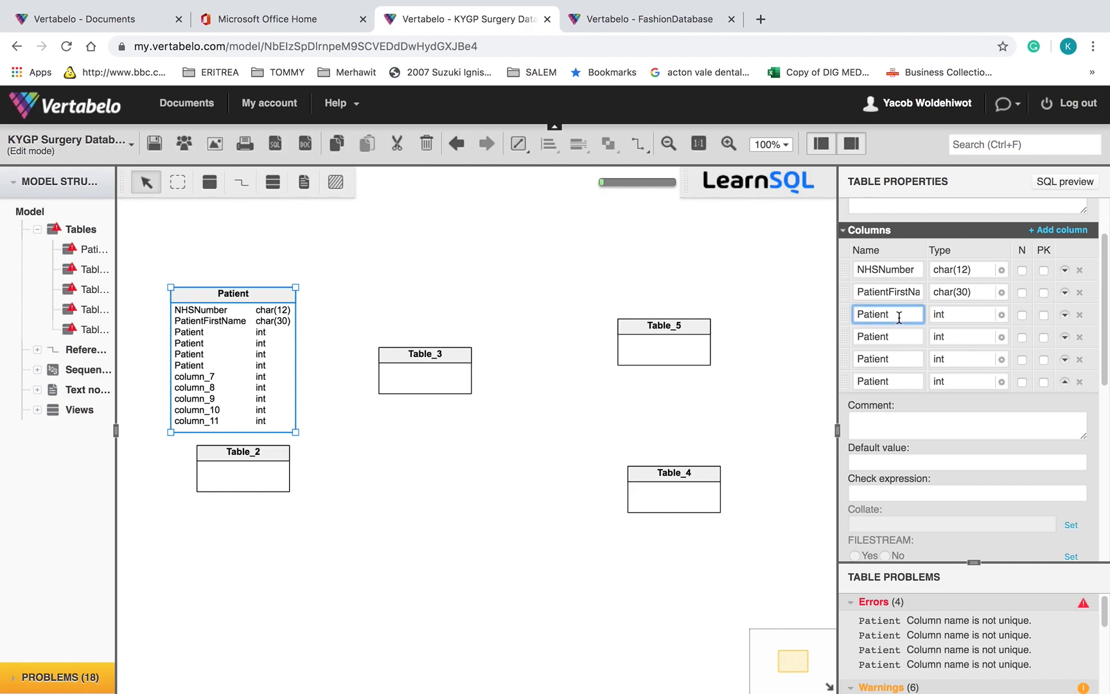
type("Surname")
left_click(966, 317)
type("ch")
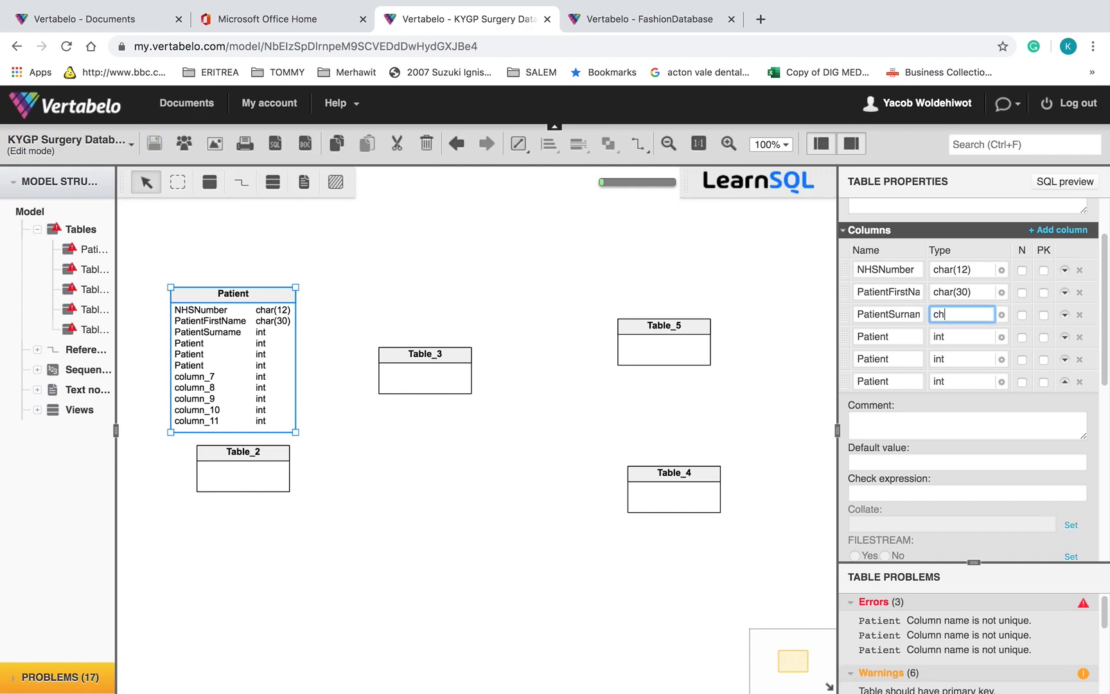
type("ar(30")
Step: Check the next attribute in the Excel workbook, name the fourth column PatientDOB and give it the date type
left_click(897, 343)
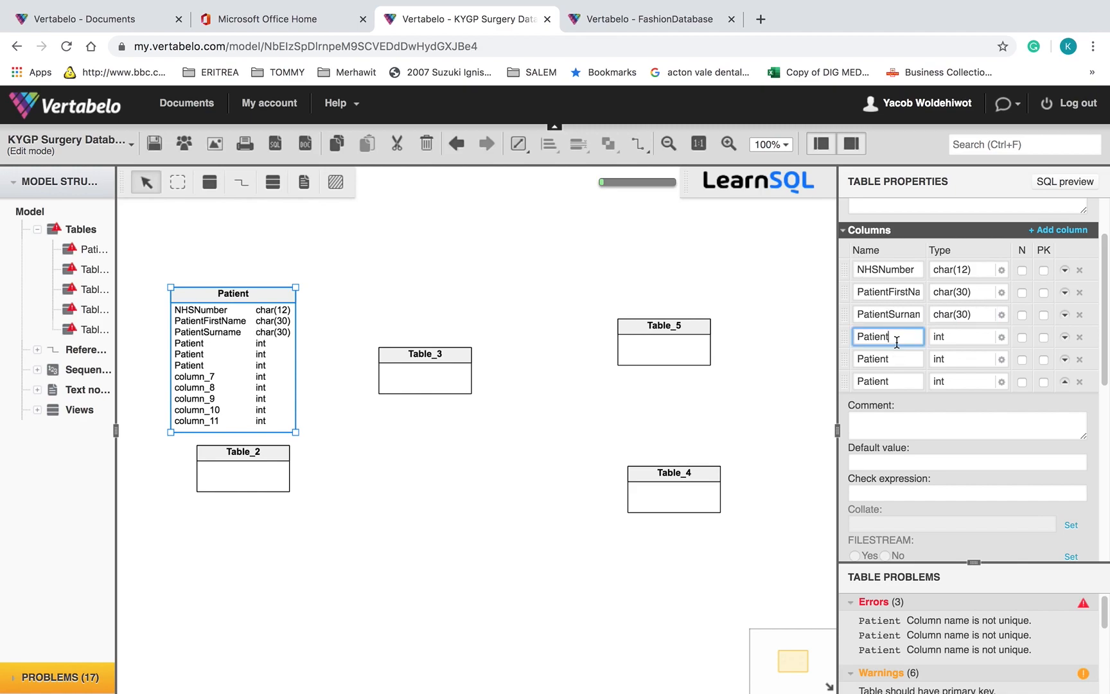
key("ctrl+Left")
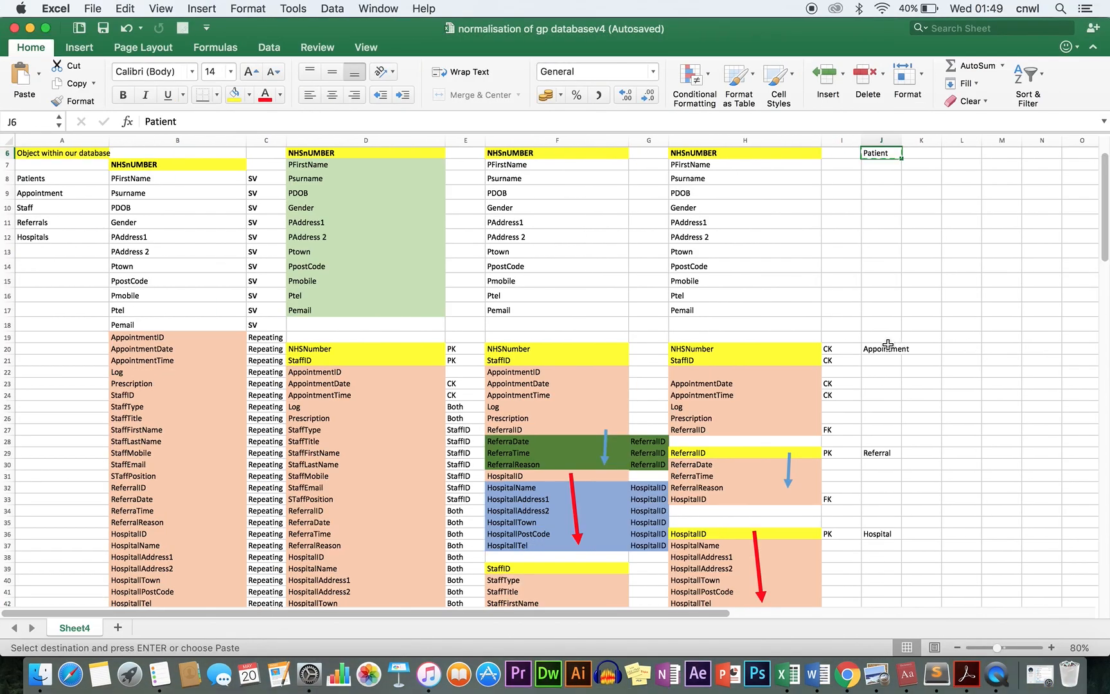
key("ctrl+Right")
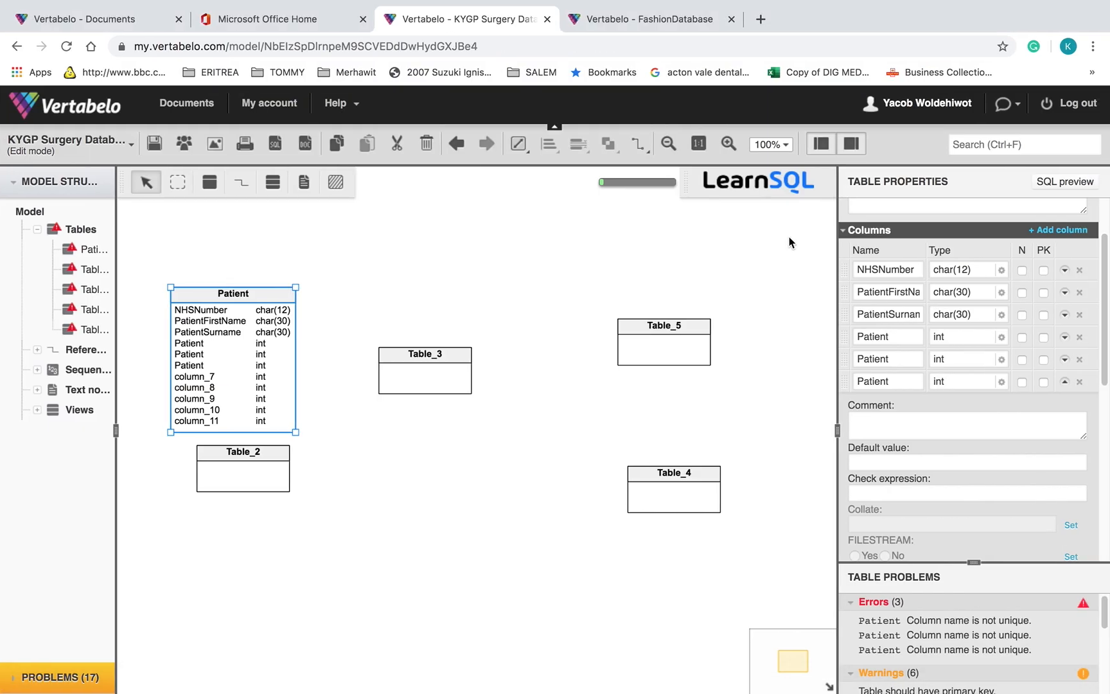
type("DOB")
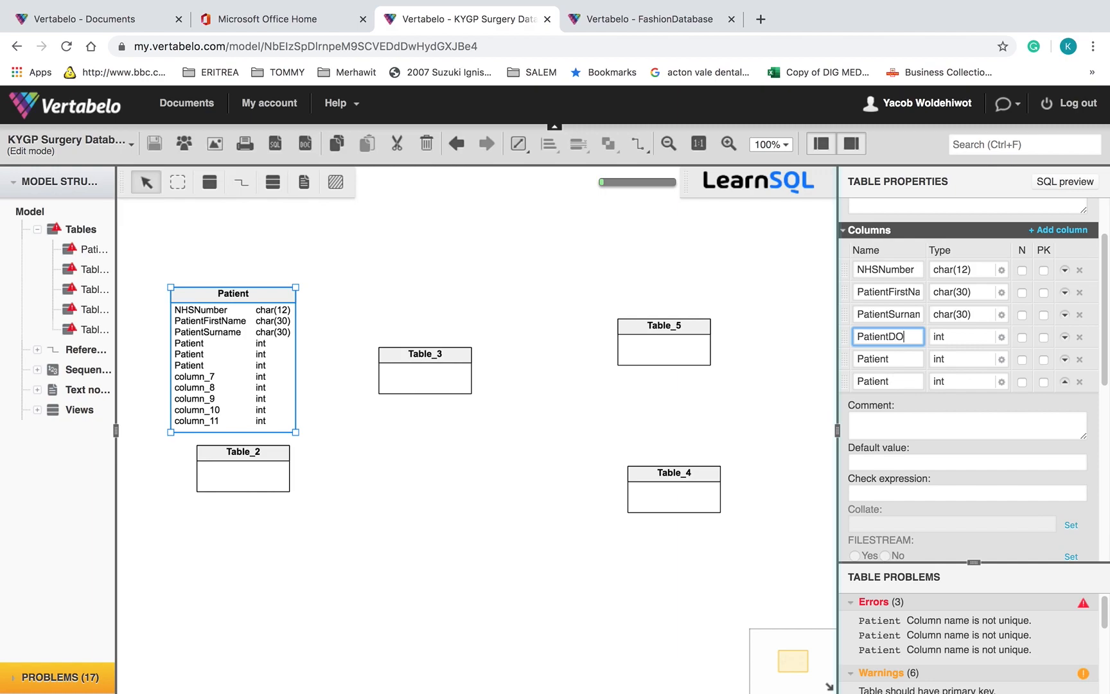
left_click(1002, 337)
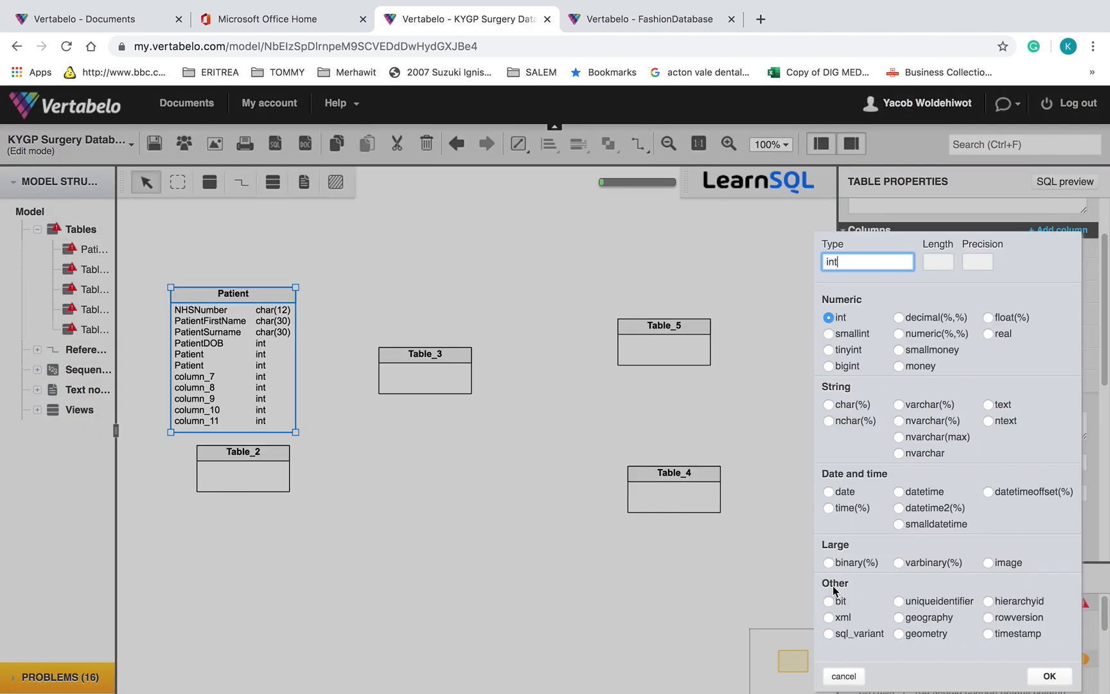
left_click(830, 492)
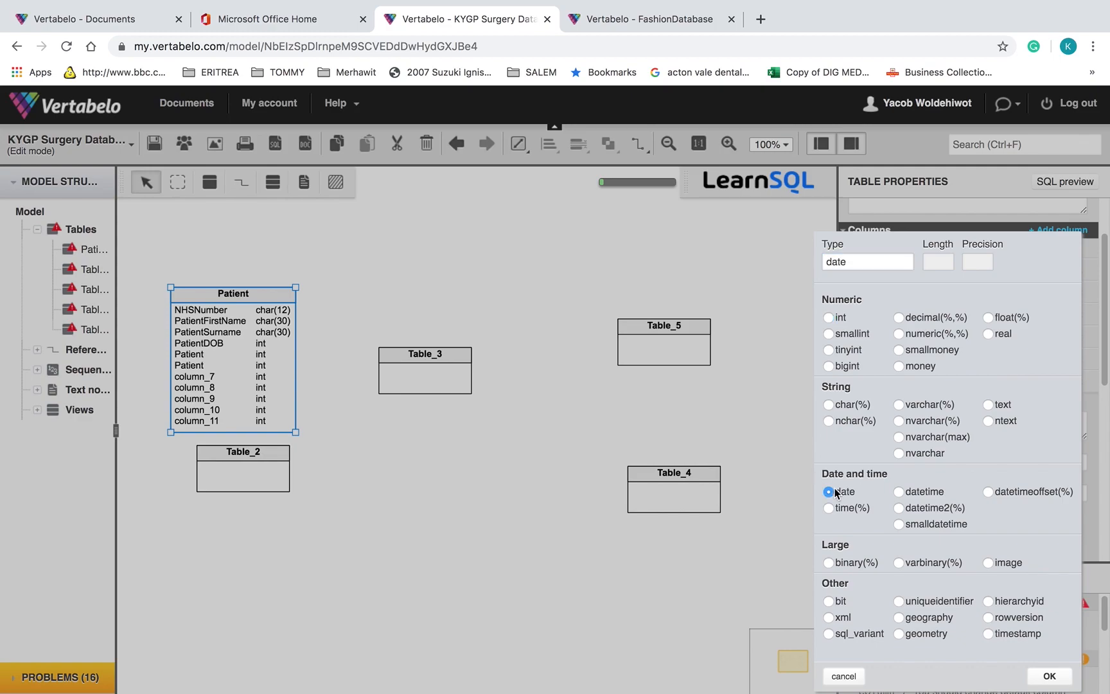
left_click(1049, 676)
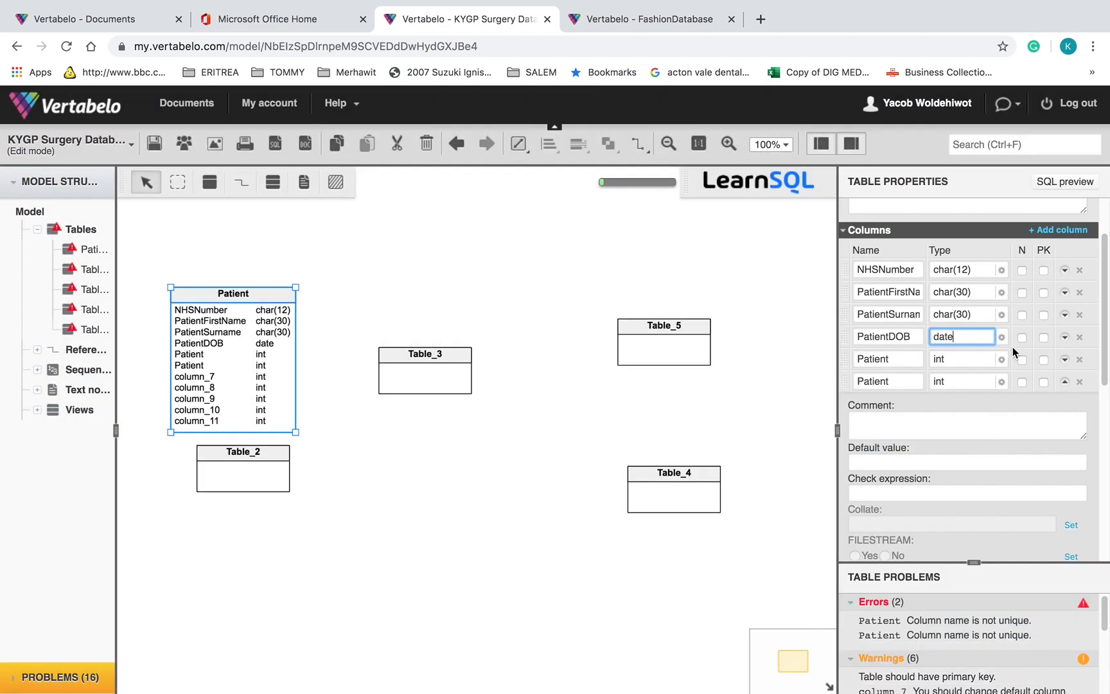
Step: Look up the Gender attribute in the Excel workbook's 3NF column and name the fifth Patient column PatientGender
left_click(915, 352)
key("ctrl+Left")
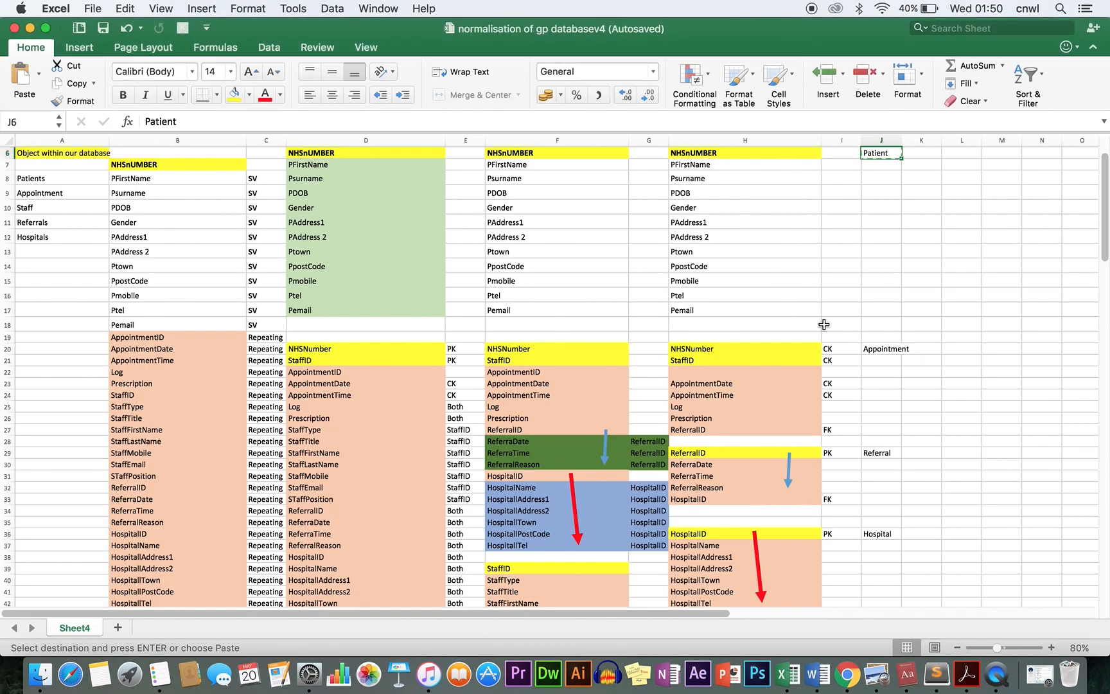
left_click(758, 207)
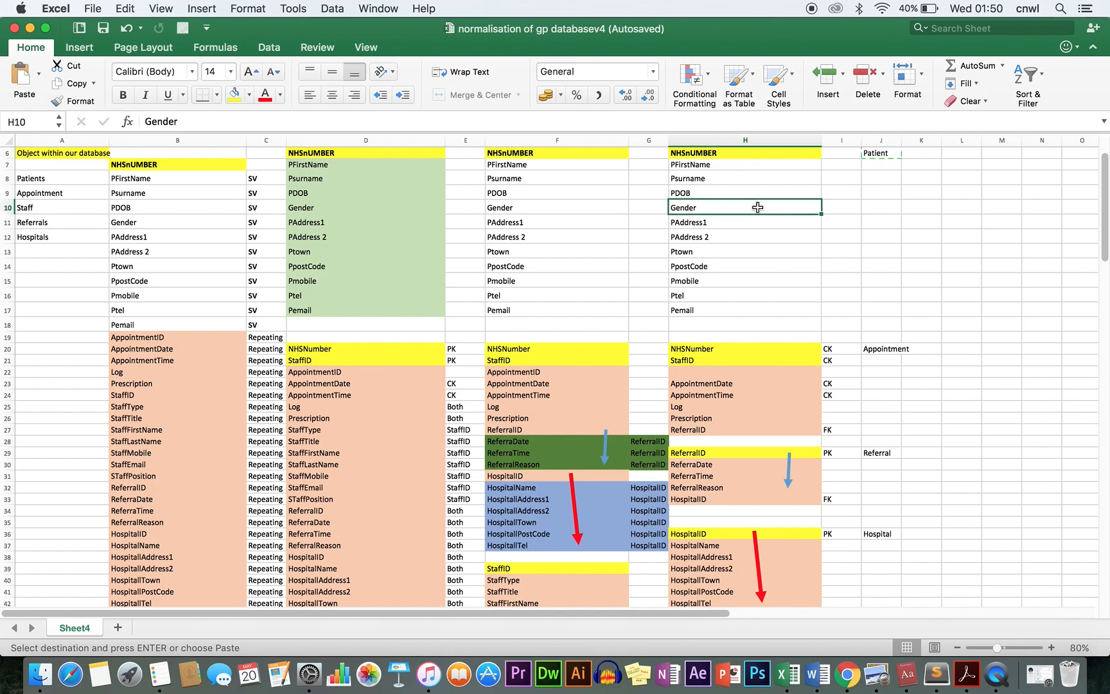
key("ctrl+Right")
type("gg")
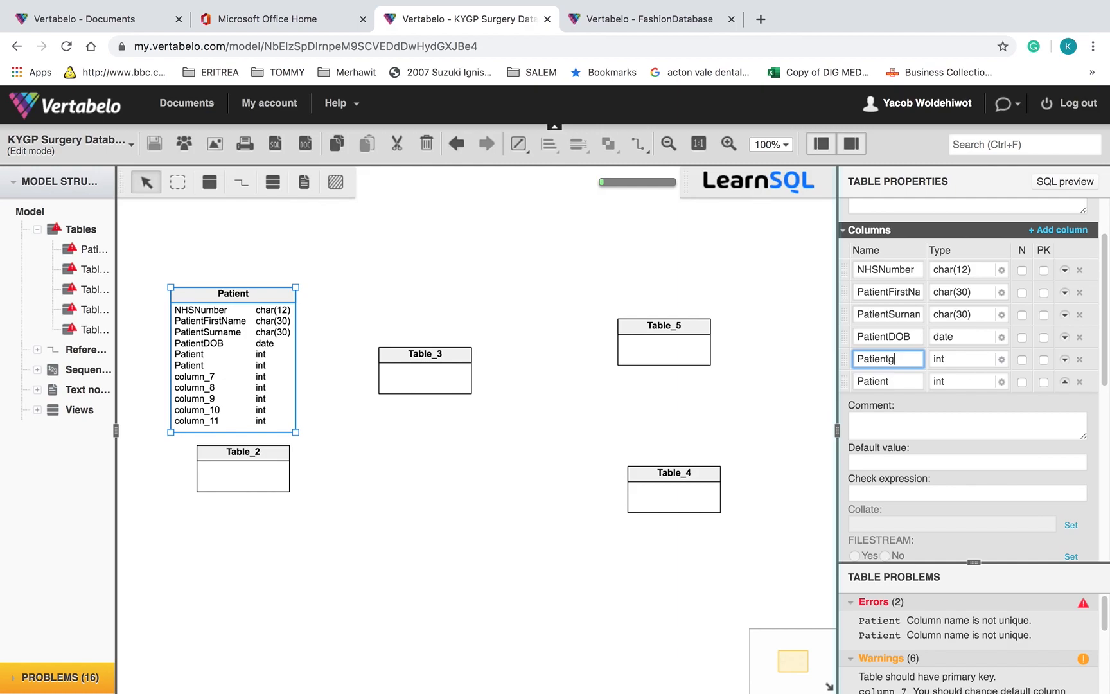
type("Gender")
Step: Set the PatientGender column's data type to bit
left_click(1000, 361)
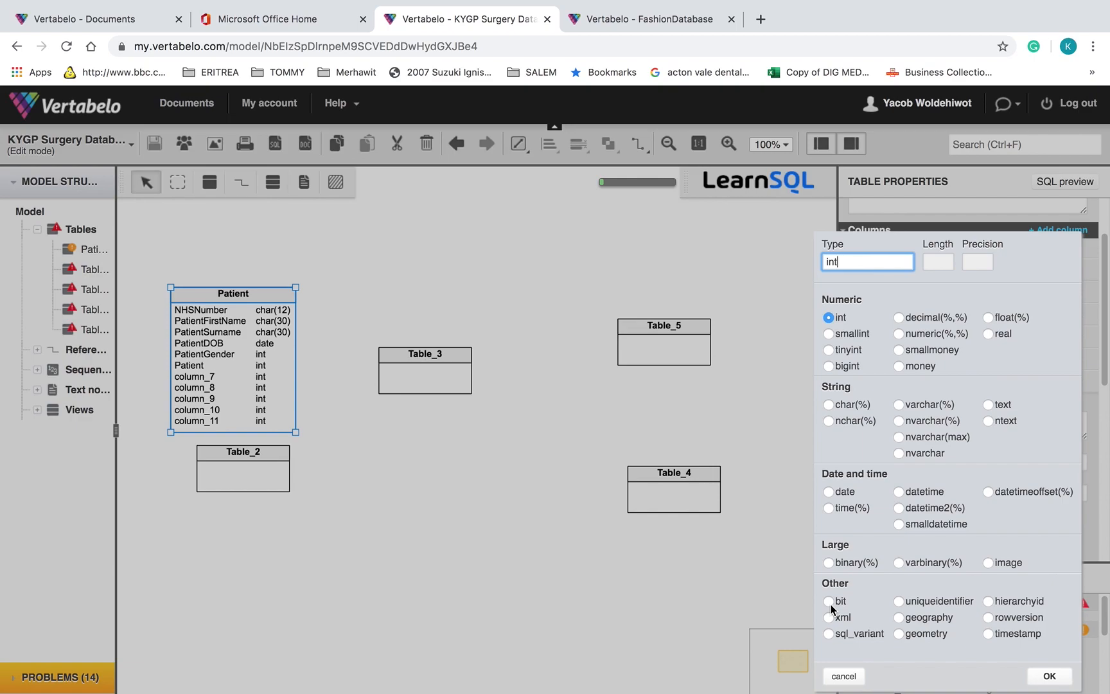
left_click(829, 601)
mouse_move(1035, 672)
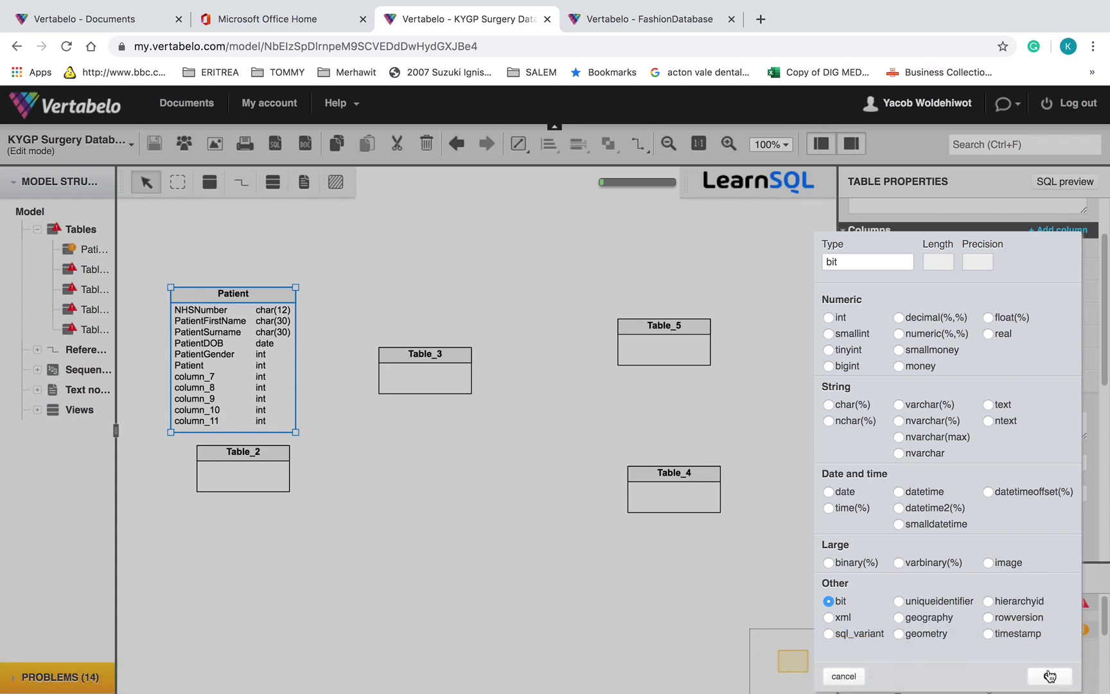
left_click(1049, 675)
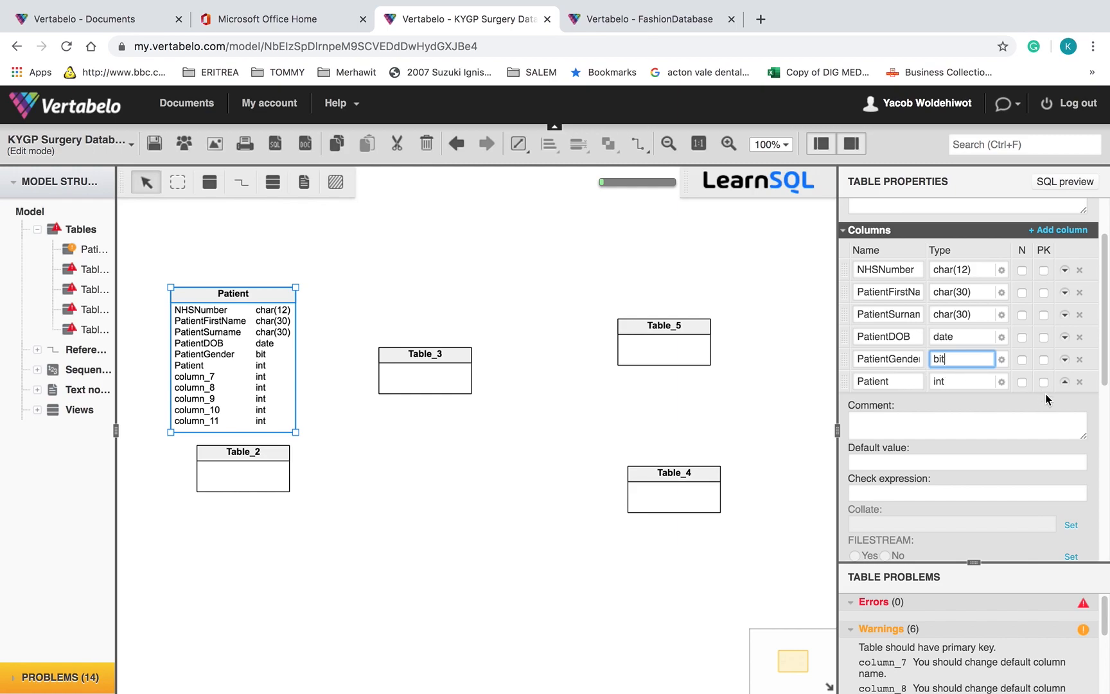
Step: Look up the first address attribute in the Excel workbook and name the sixth Patient column PatientAddress1
scroll(1105, 384, "down", 1)
left_click_drag(1105, 384, 1106, 394)
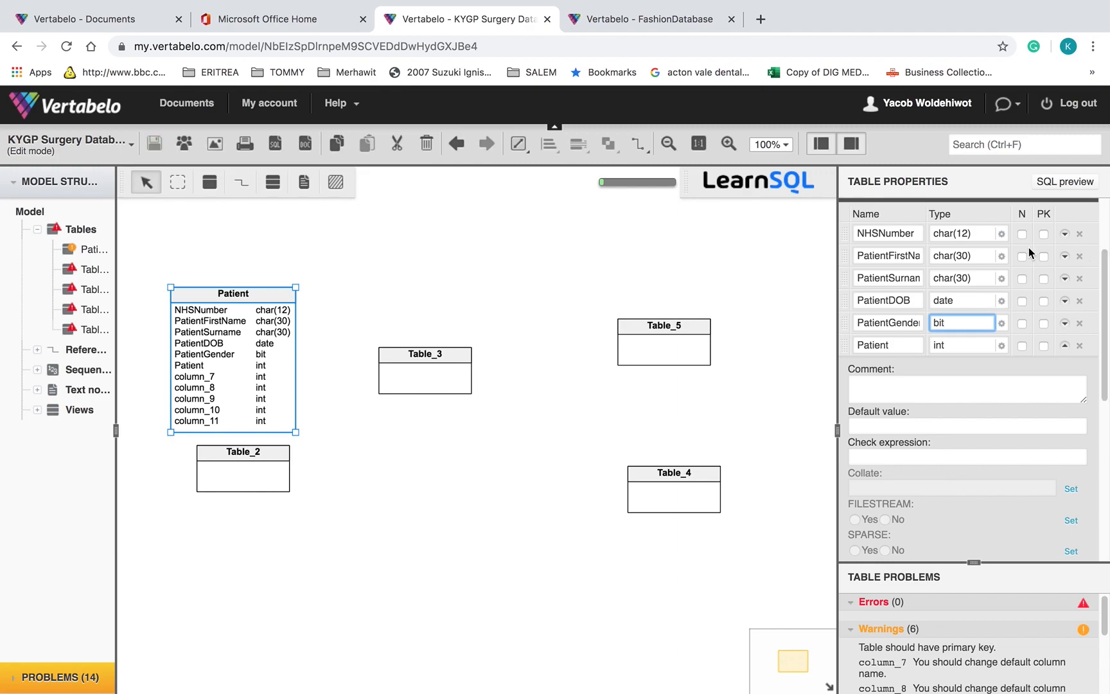
left_click(902, 346)
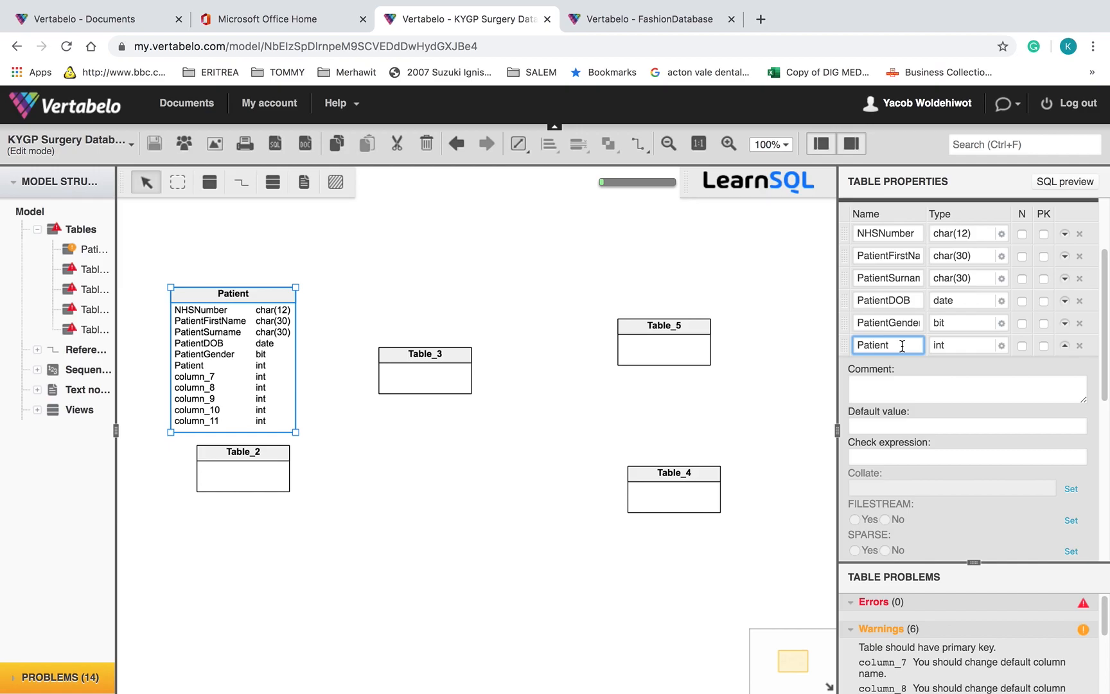
key("ctrl+Right")
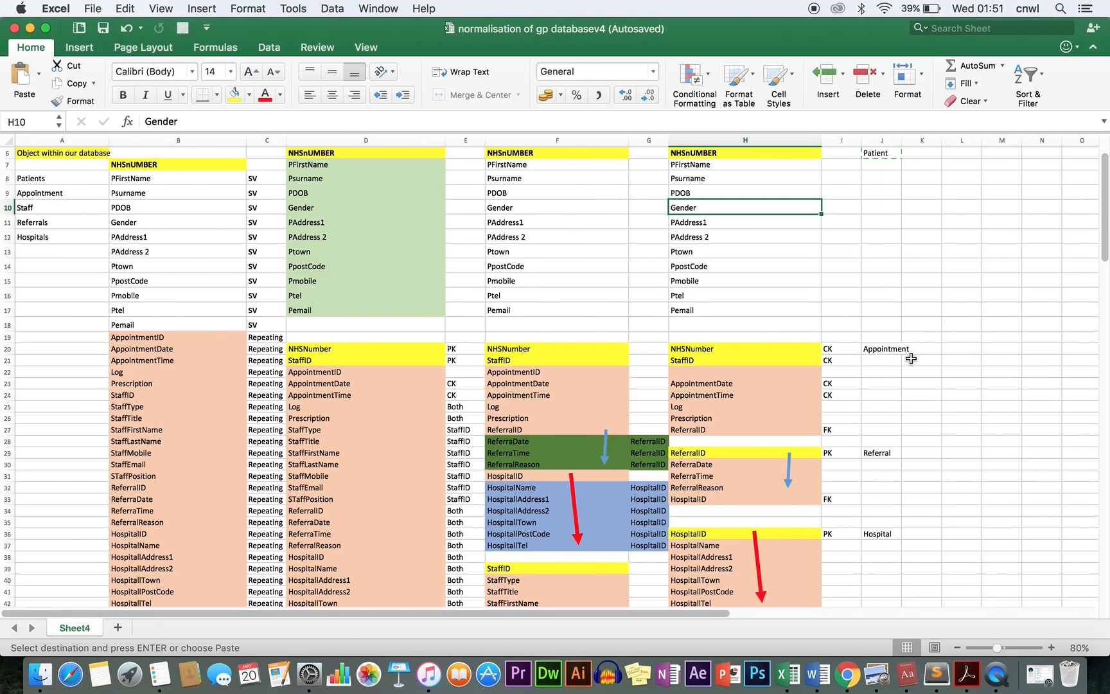
key("ctrl+Right")
type("Address1")
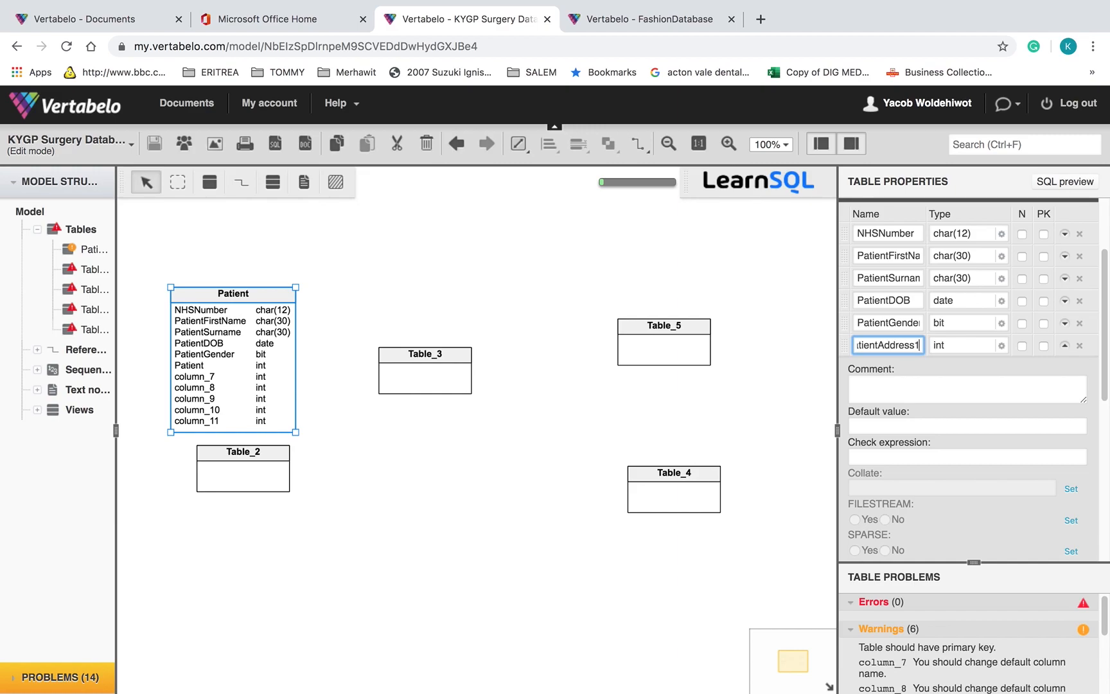
Step: Set the PatientAddress1 column's data type to char(50)
left_click(974, 346)
key("super+a")
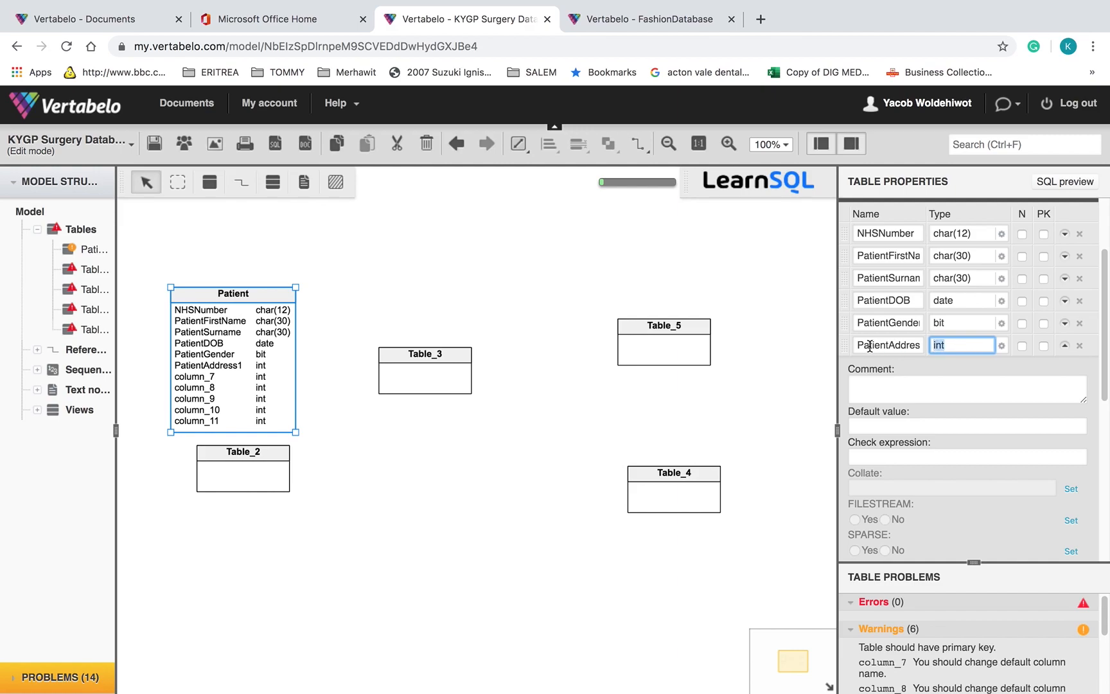
type("car")
key("BackSpace")
key("BackSpace")
type("har(50")
Step: Jump to column_7 from its warning, with the page zoom reduced and the table properties pane widened
left_click_drag(1070, 563, 1056, 467)
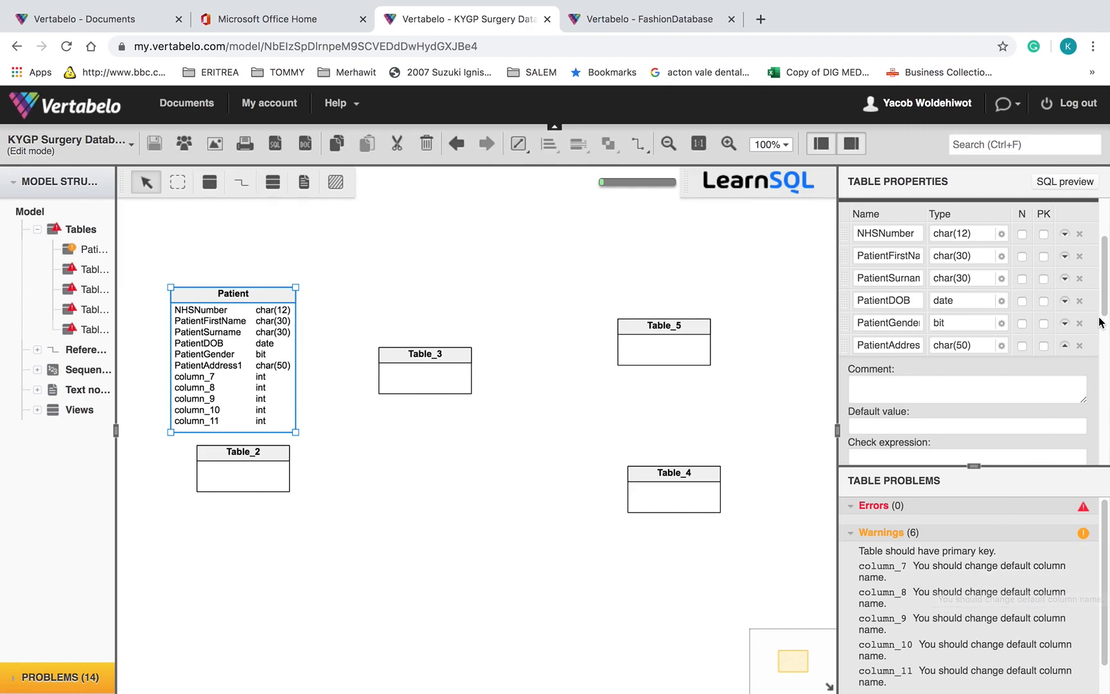
scroll(1103, 319, "down", 1)
scroll(1103, 320, "down", 1)
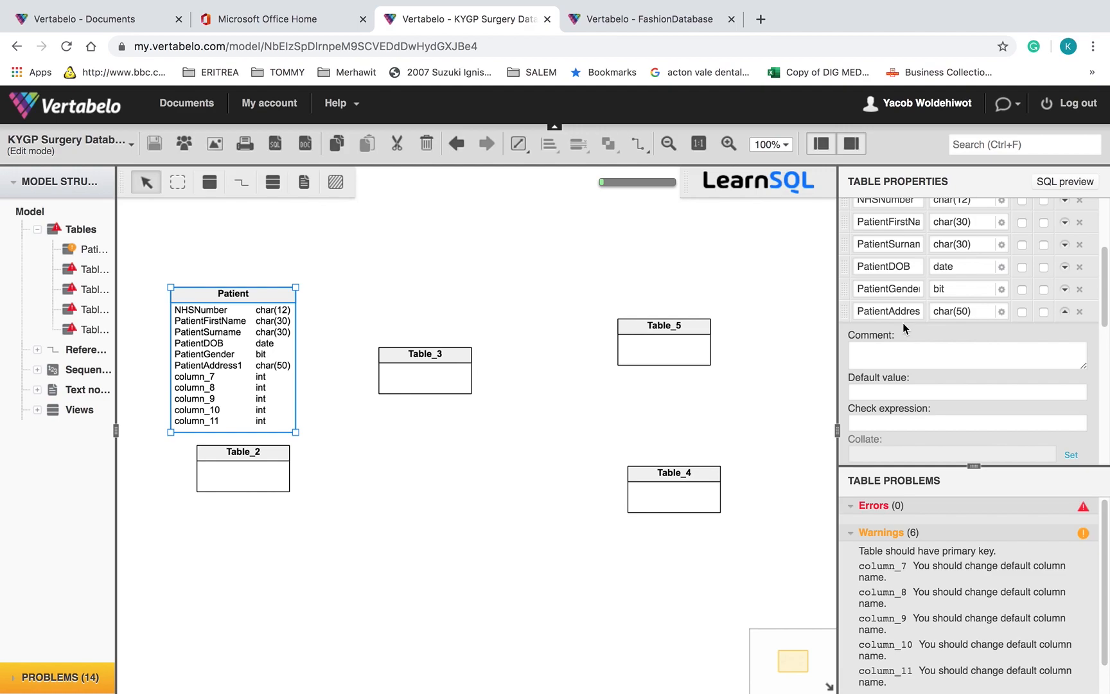
key("ctrl+minus")
key("ctrl+minus")
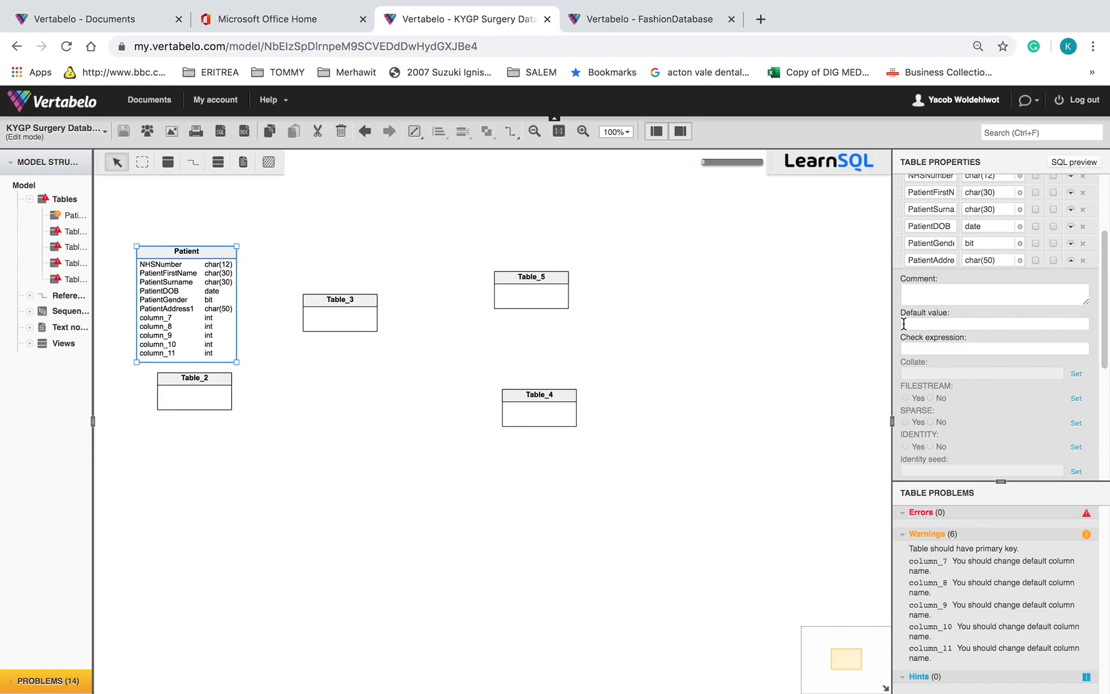
key("ctrl+plus")
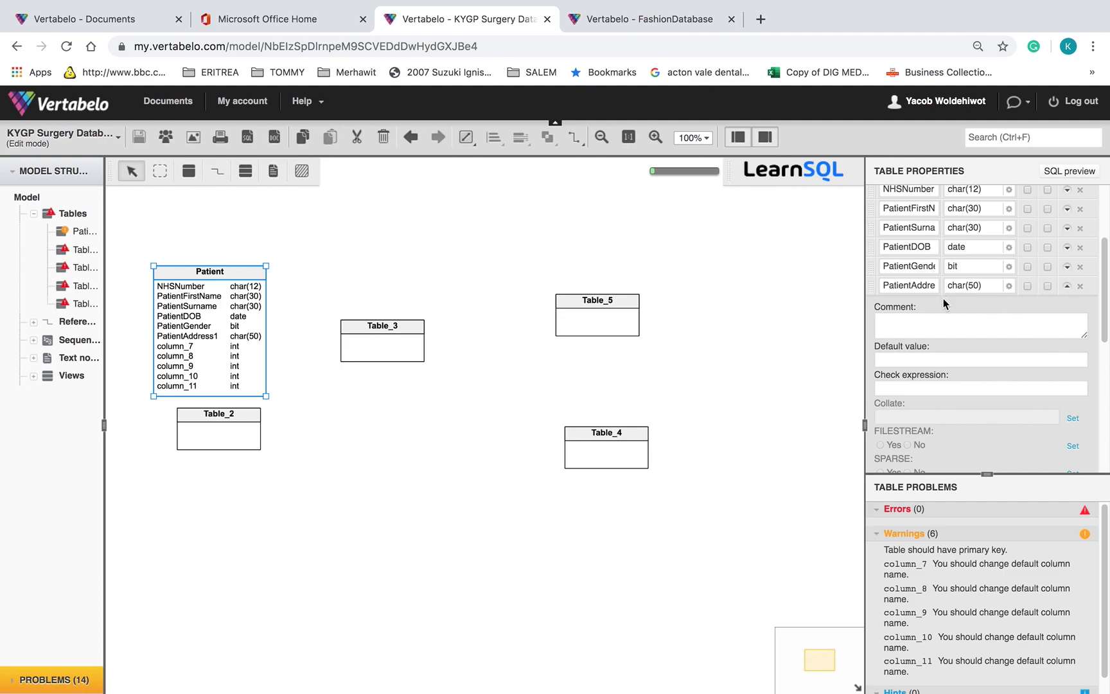
left_click(906, 567)
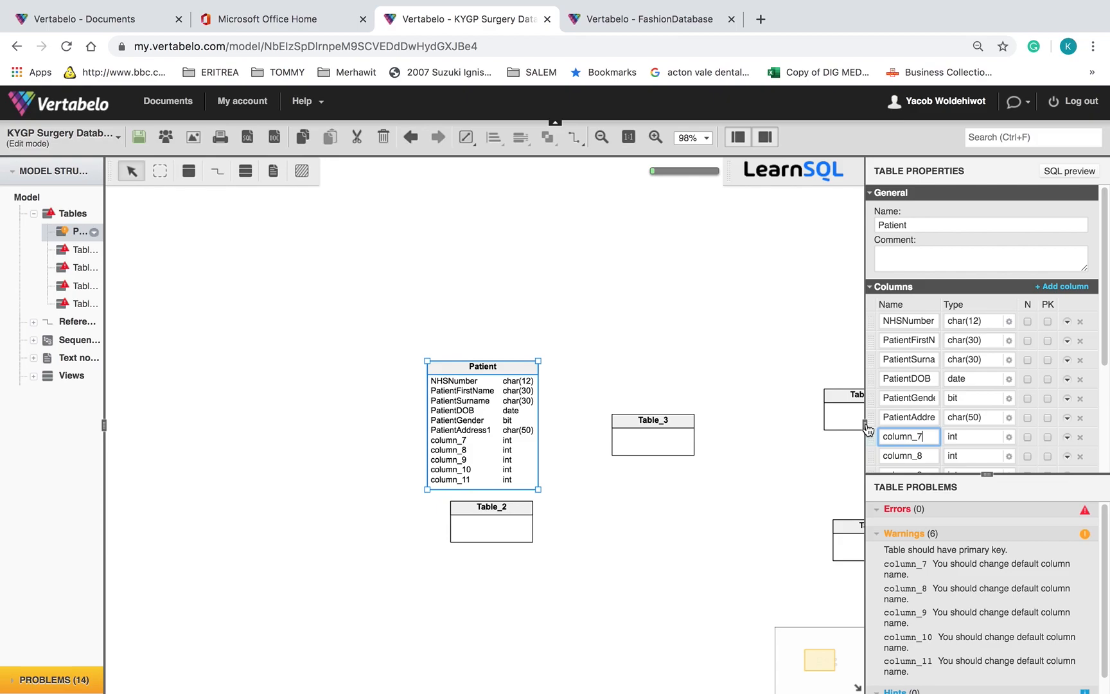
left_click_drag(865, 427, 839, 428)
Step: Name the seventh Patient column PatientAddress2 by reusing the PatientAddress1 name
left_click(920, 436)
double_click(927, 418)
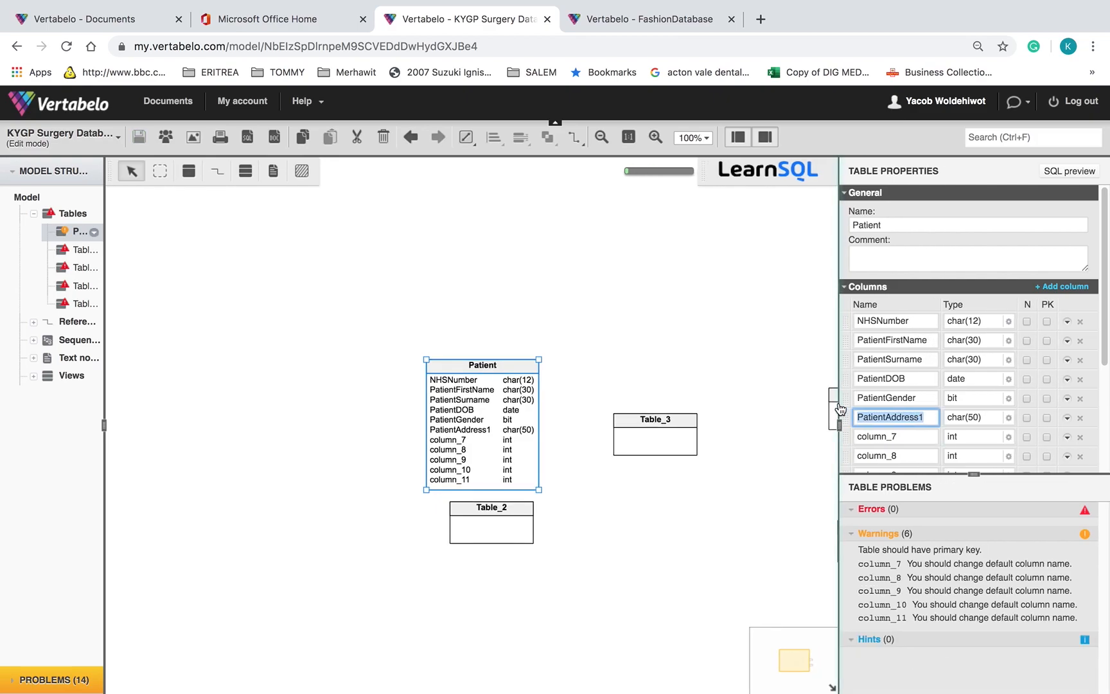
key("ctrl+c")
double_click(899, 437)
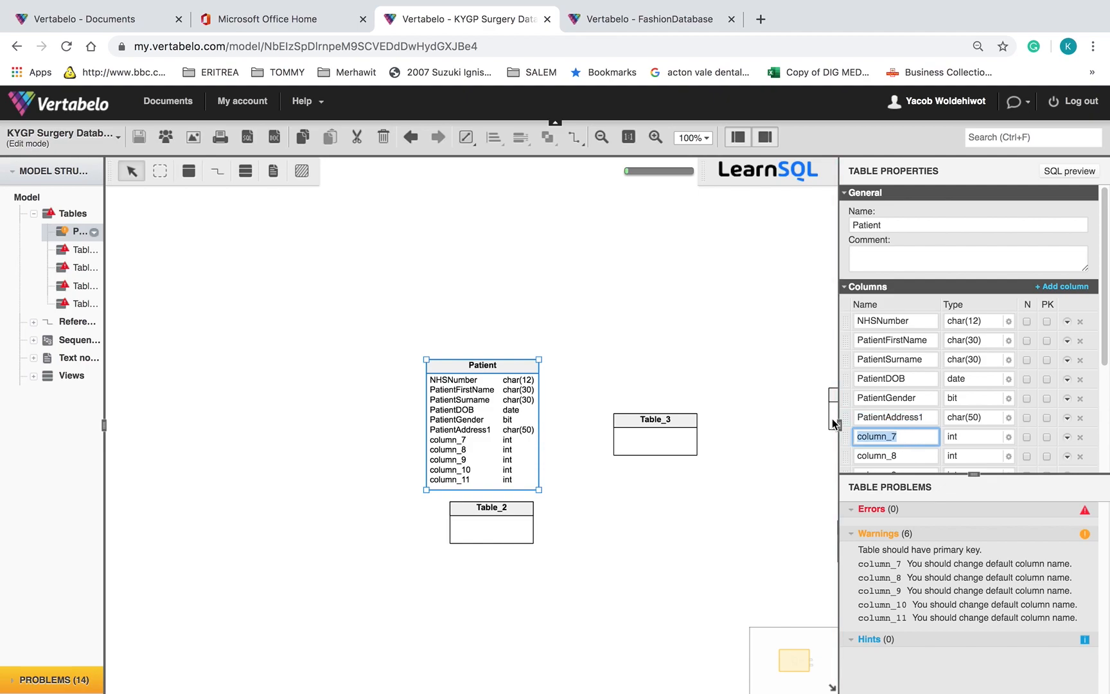
key("ctrl+v")
key("BackSpace")
type("2")
Step: Copy the char(50) data type from PatientAddress1 to the PatientAddress2 column
left_click(966, 416)
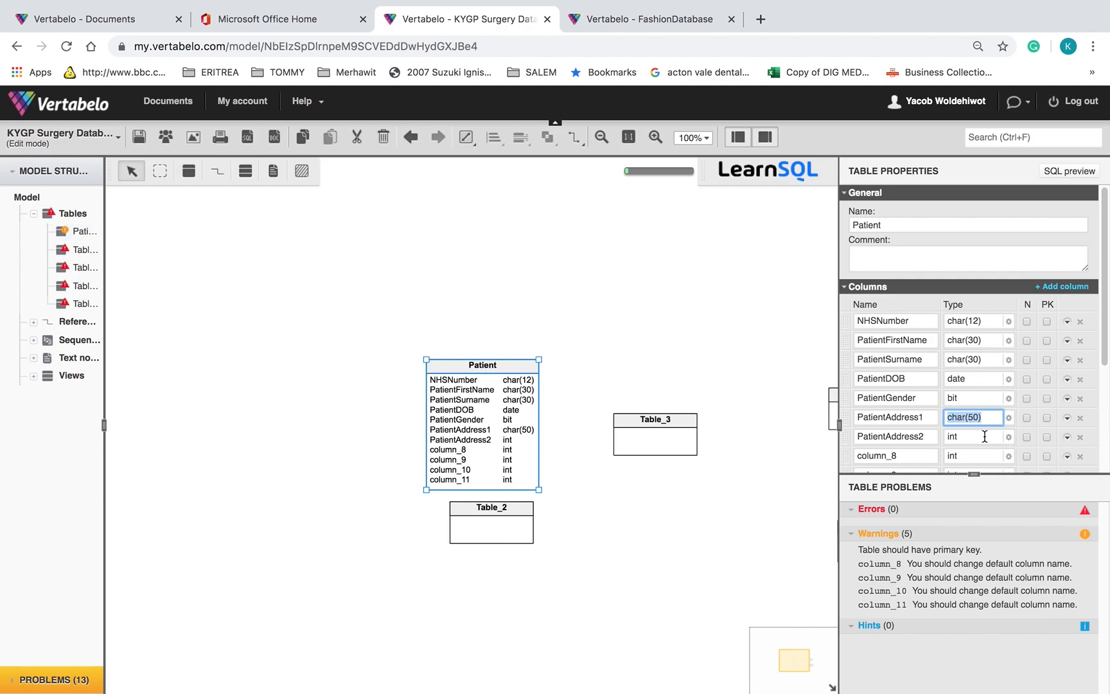
left_click(959, 435)
key("BackSpace")
key("BackSpace")
key("BackSpace")
key("super+v")
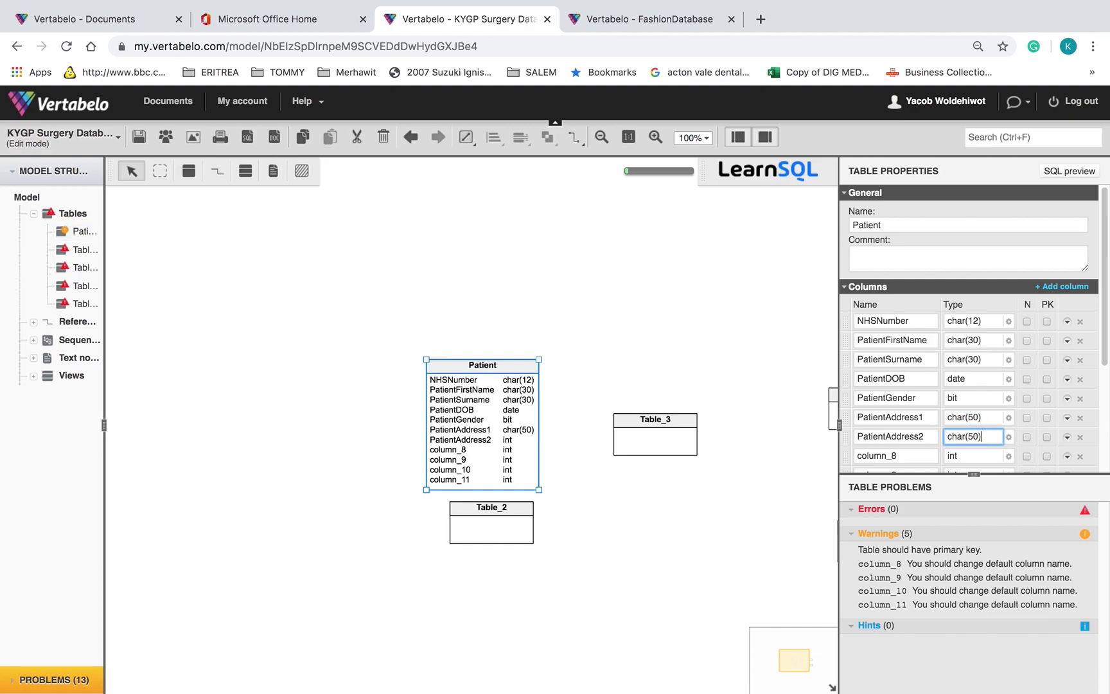
Step: Clear the eighth Patient column's default name and check the next attribute in the Excel workbook
left_click(908, 456)
key("BackSpace")
key("BackSpace")
key("BackSpace")
key("BackSpace")
key("BackSpace")
key("BackSpace")
key("BackSpace")
key("BackSpace")
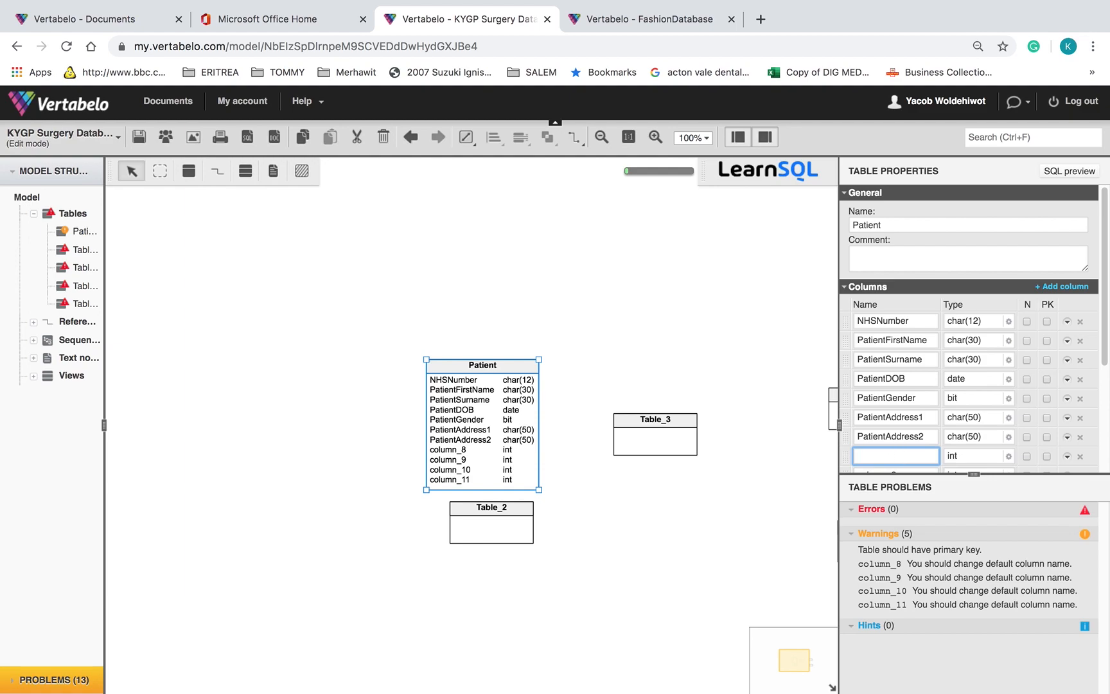
key("ctrl+Left")
key("Tab")
key("super+Tab")
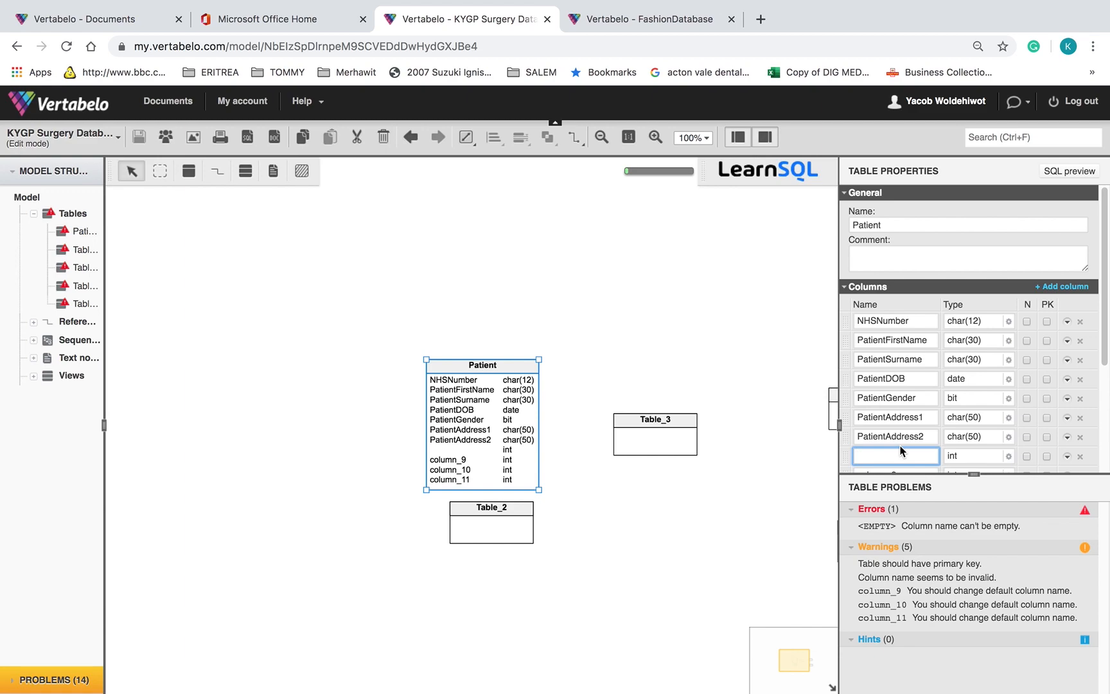
Step: Name the eighth Patient column PatienTown, starting from a copy of the PatientAddress2 name
key("ctrl+v")
left_click(925, 437)
key("ctrl+c")
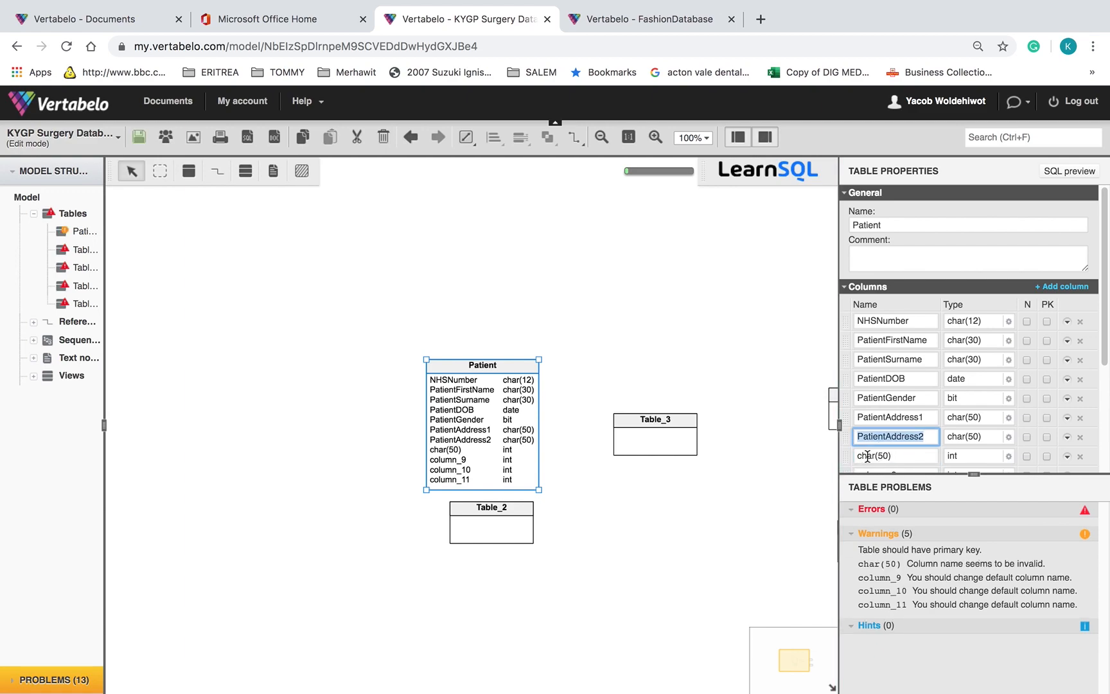
left_click(864, 456)
key("ctrl+v")
key("BackSpace")
key("BackSpace")
key("BackSpace")
key("BackSpace")
key("BackSpace")
key("BackSpace")
key("BackSpace")
key("BackSpace")
key("BackSpace")
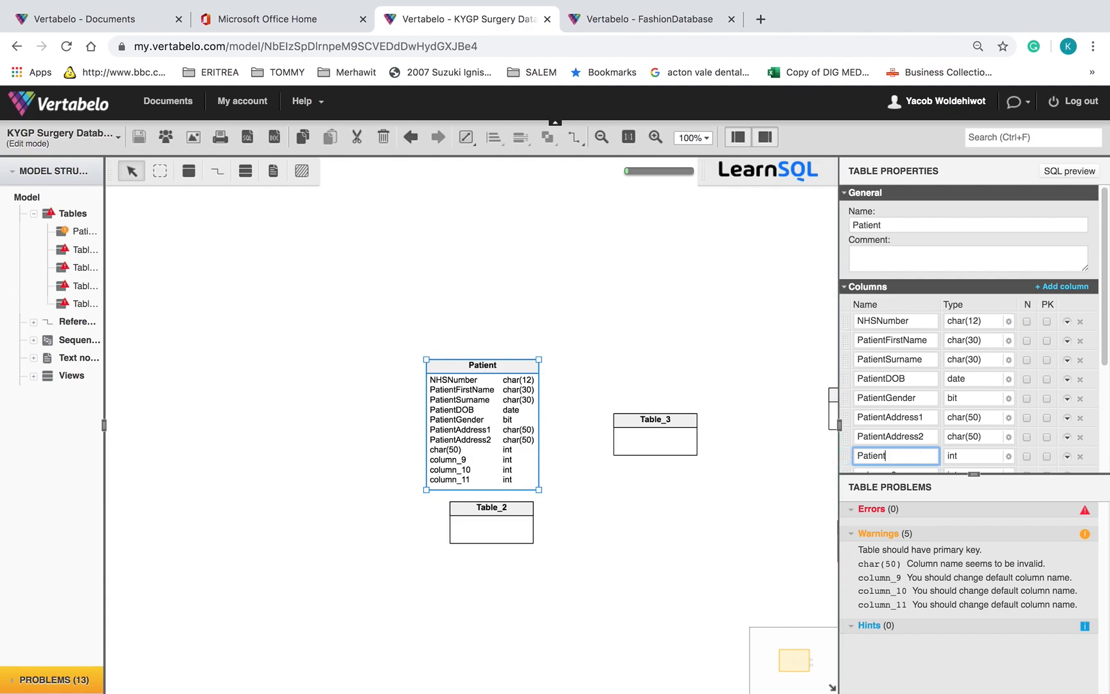
type("Town")
Step: Enter char(30 as the PatienTown column's data type and append 0 to the PatientAddress2 column's type
left_click(964, 455)
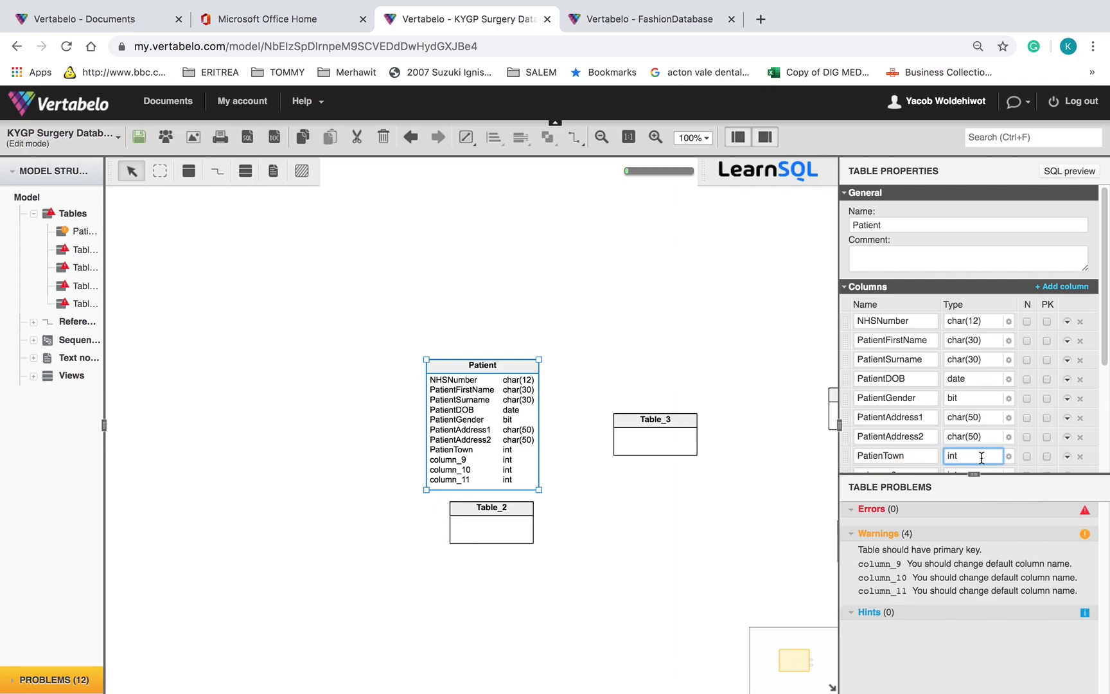
key("BackSpace")
key("BackSpace")
key("BackSpace")
type("char(30")
key("Up")
type("0")
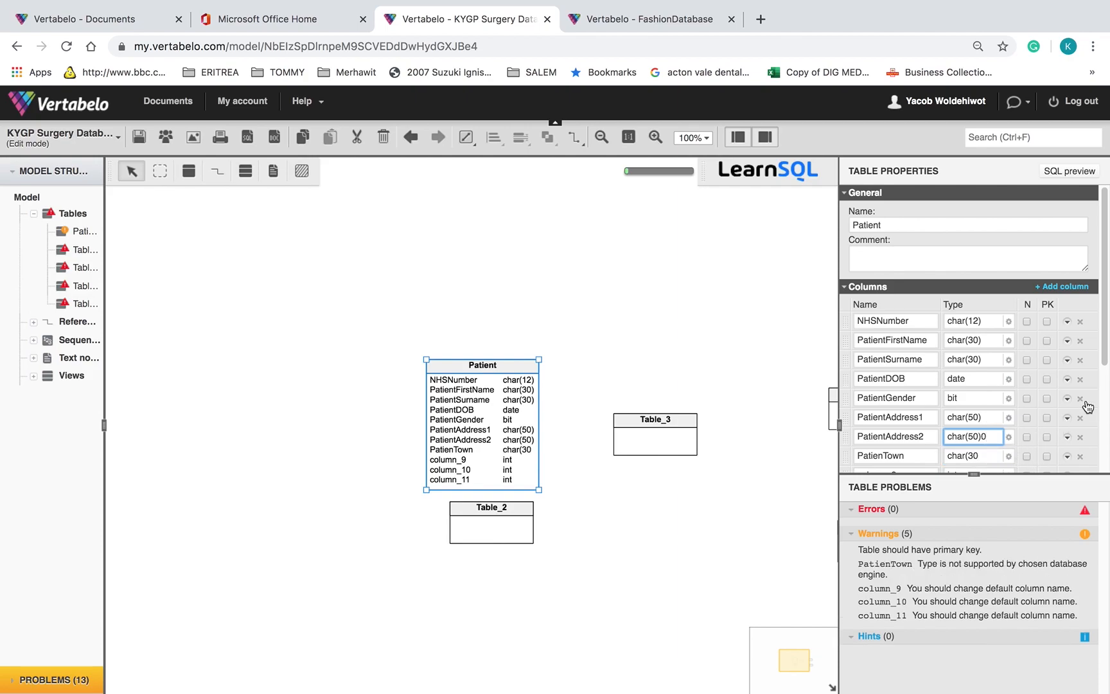
Step: Enter PatientAddress as the ninth column's starting name and check the next attribute in the Excel workbook
scroll(1103, 379, "down", 2)
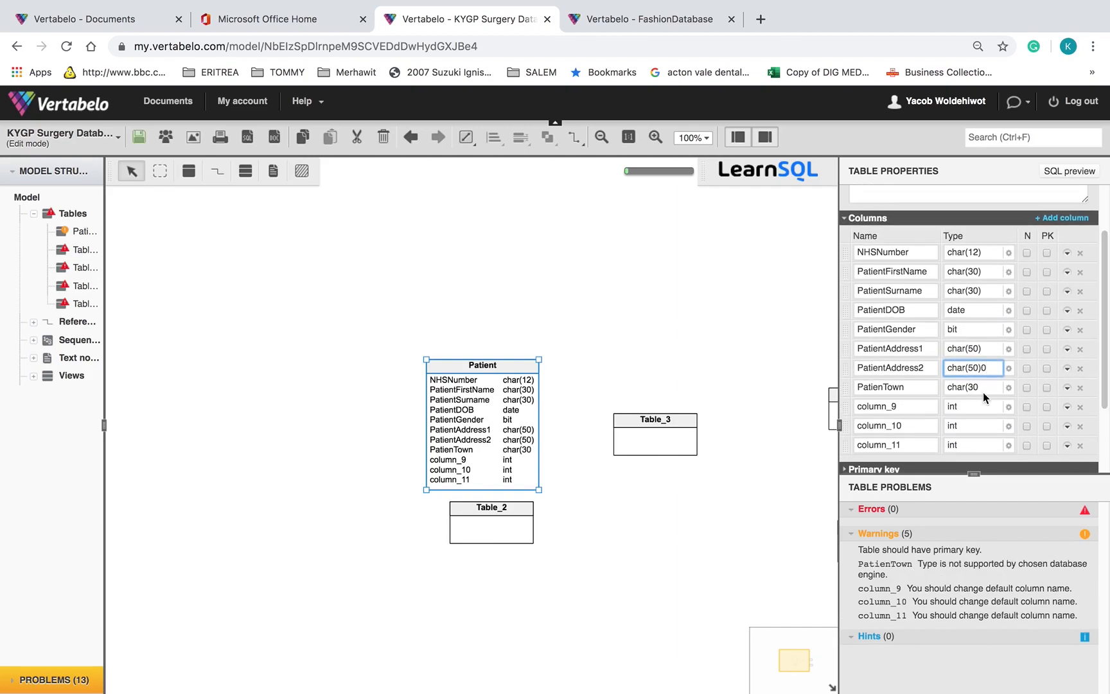
left_click(920, 406)
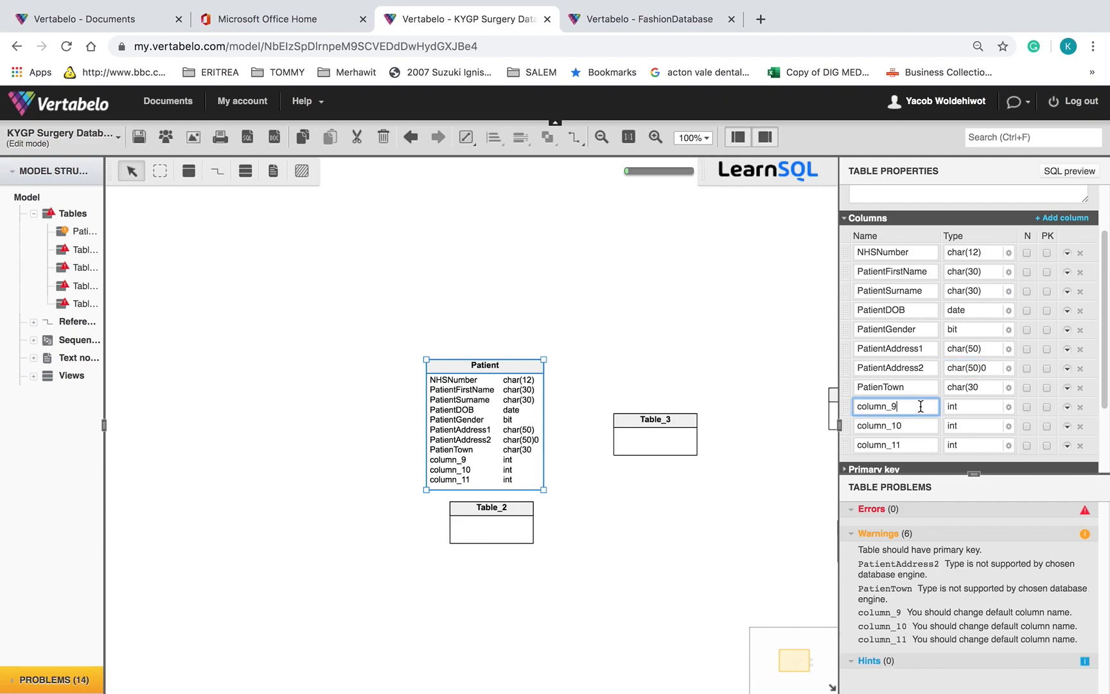
key("BackSpace")
key("BackSpace")
key("BackSpace")
key("BackSpace")
key("BackSpace")
key("BackSpace")
key("BackSpace")
key("BackSpace")
type("PatientAddress2")
key("BackSpace")
key("ctrl+Left")
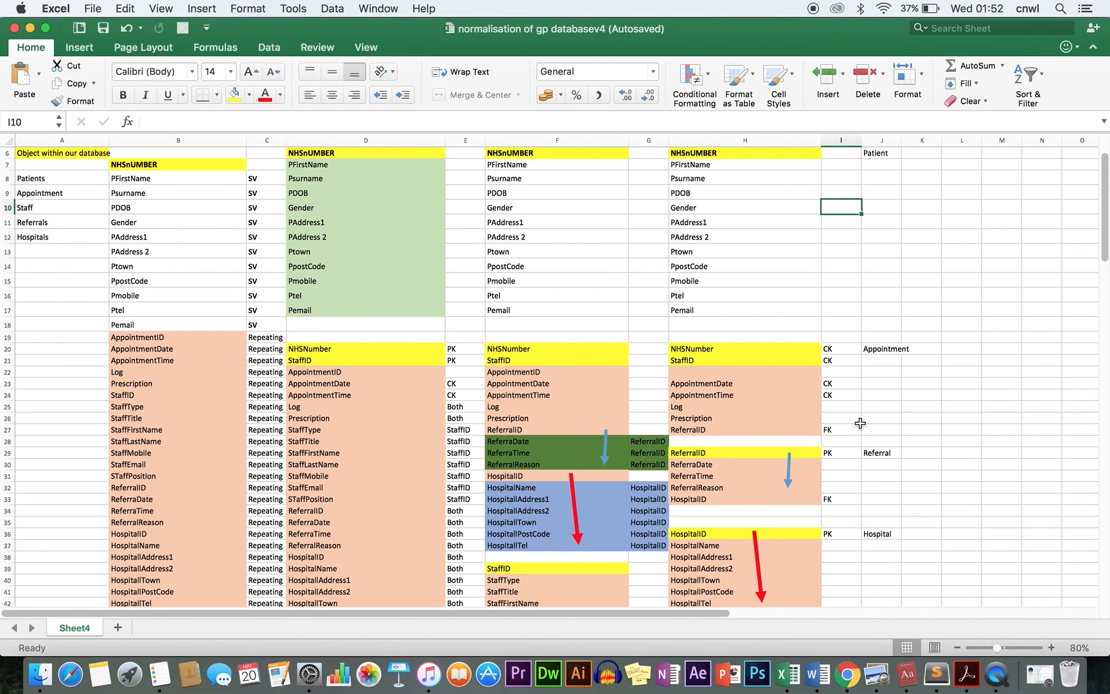
key("ctrl+Right")
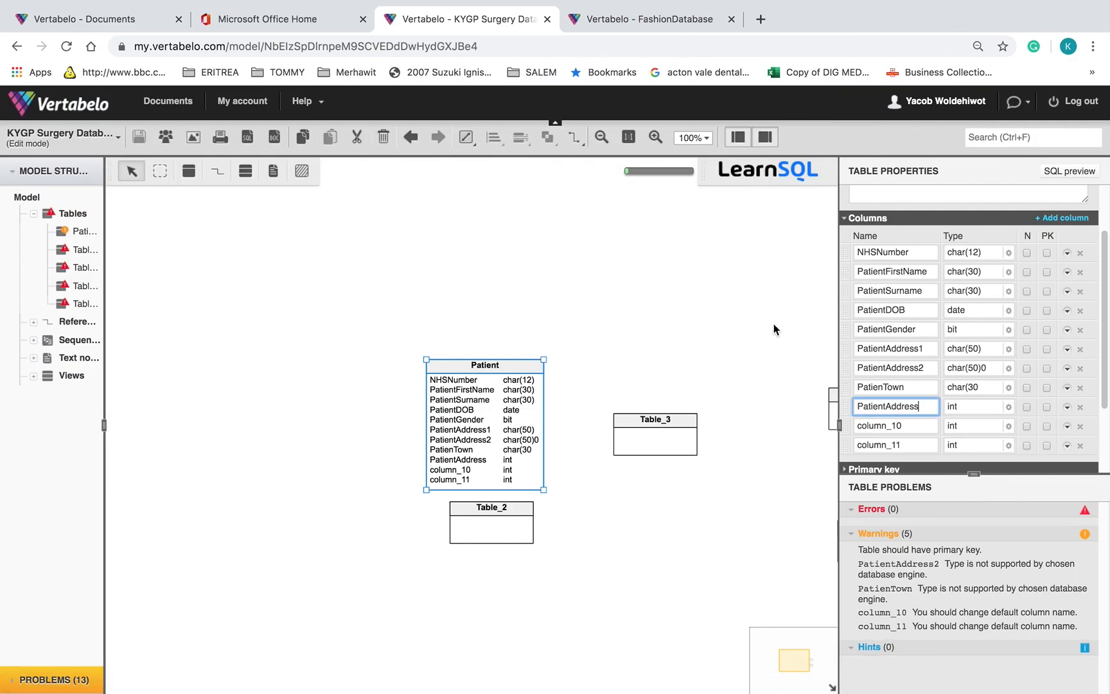
Step: Change the ninth Patient column's name to PatientPostCode
key("BackSpace")
key("BackSpace")
key("BackSpace")
key("BackSpace")
key("BackSpace")
key("BackSpace")
key("BackSpace")
type("PPOs")
key("BackSpace")
key("BackSpace")
key("BackSpace")
key("BackSpace")
type("ostCode")
Step: Enter char*12) as the PatientPostCode column's data type
key("Tab")
type("ch")
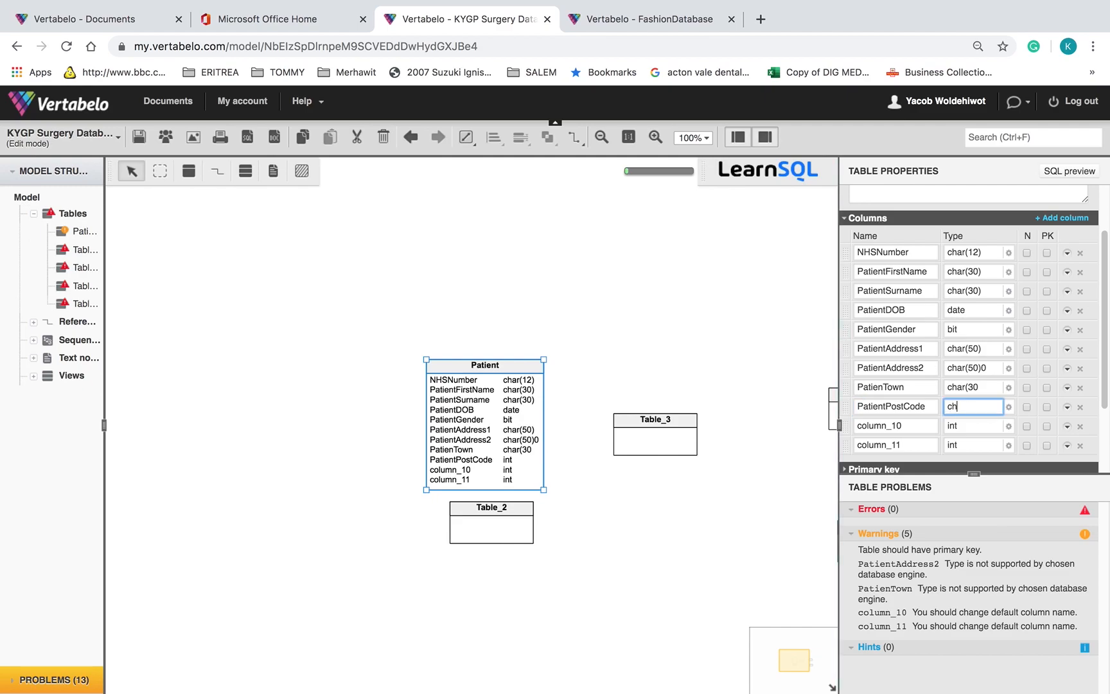
type("ar*12)")
Step: Check the attribute following the postcode in the Excel workbook and name the tenth Patient column PatientMobile
left_click(916, 427)
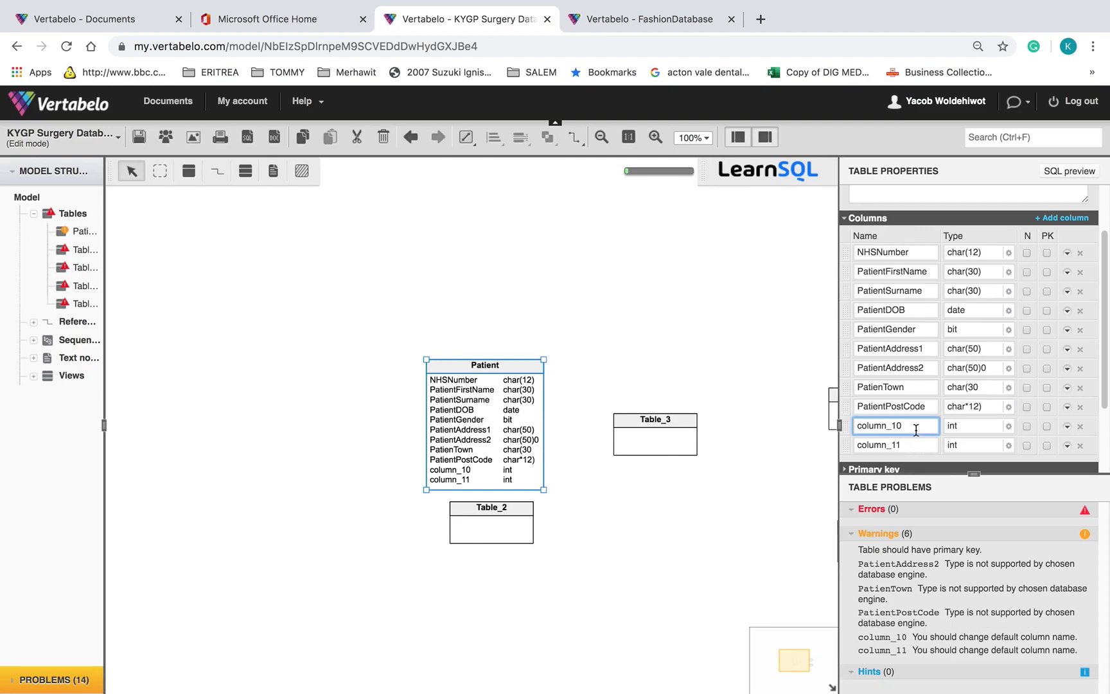
key("ctrl+Left")
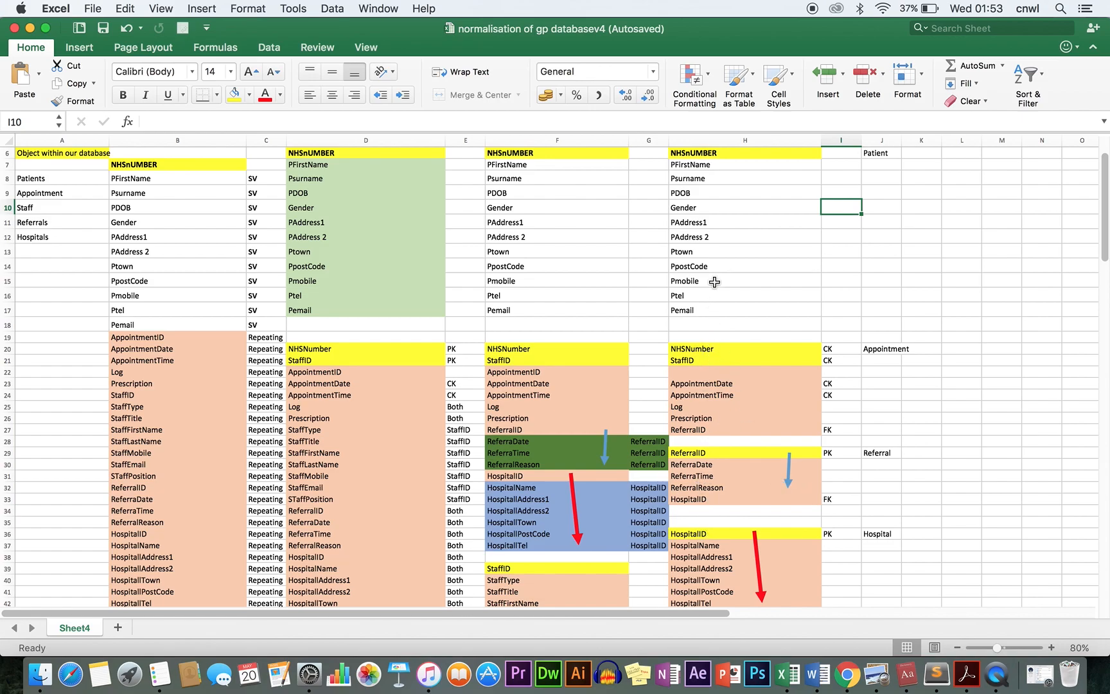
key("ctrl+Right")
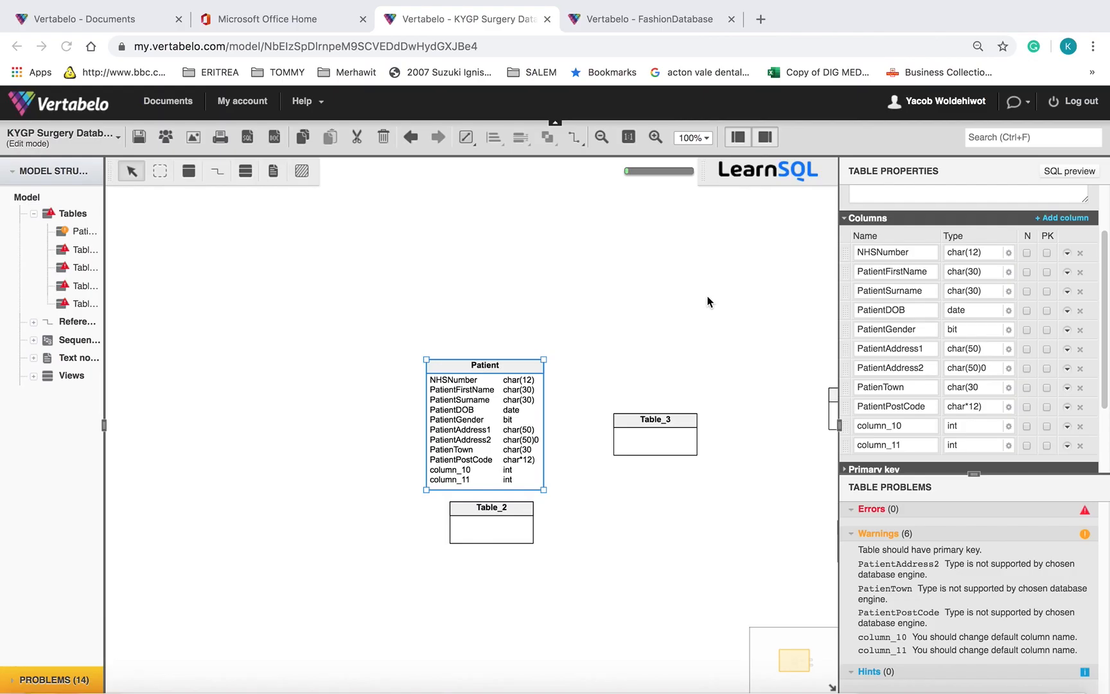
key("BackSpace")
key("BackSpace")
key("BackSpace")
key("BackSpace")
key("BackSpace")
key("BackSpace")
key("BackSpace")
key("BackSpace")
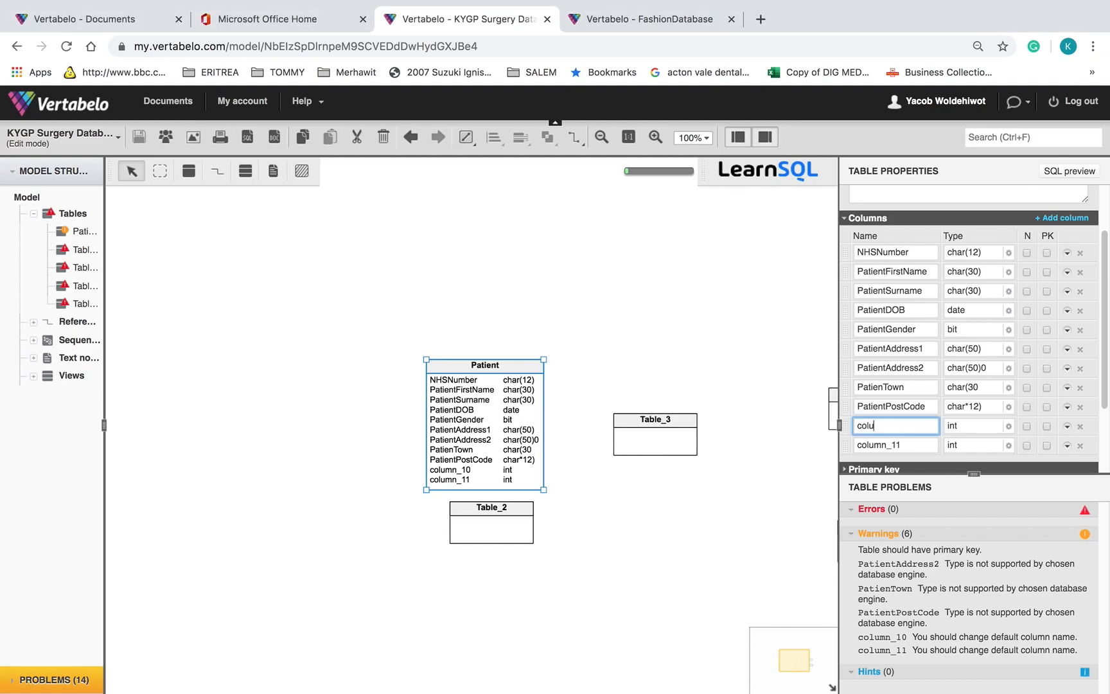
type("PatientAddress2")
key("BackSpace")
key("BackSpace")
key("BackSpace")
key("BackSpace")
key("BackSpace")
key("BackSpace")
key("BackSpace")
key("BackSpace")
type("Mobile")
Step: Set the PatientMobile column's data type to char(14)
left_click(965, 429)
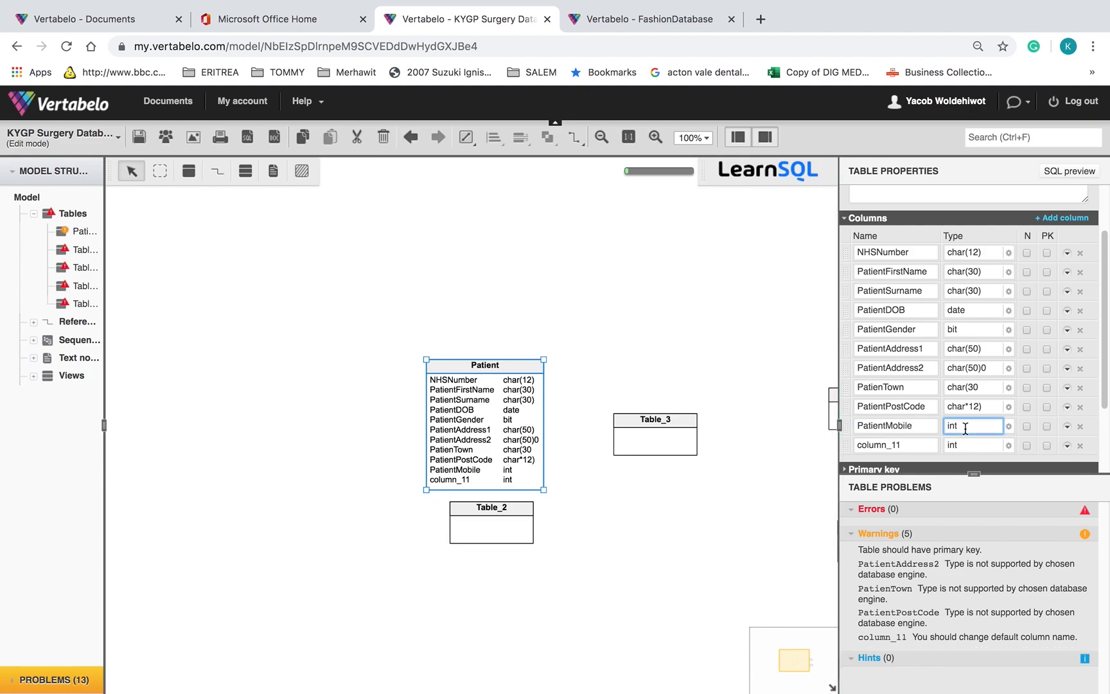
key("BackSpace")
key("BackSpace")
key("BackSpace")
type("char(13)")
key("Left")
key("BackSpace")
type("4")
Step: Name the eleventh Patient column PatientTel and check the attribute list in the Excel workbook
left_click(913, 446)
key("BackSpace")
key("BackSpace")
key("BackSpace")
key("BackSpace")
key("BackSpace")
key("BackSpace")
key("BackSpace")
key("BackSpace")
key("BackSpace")
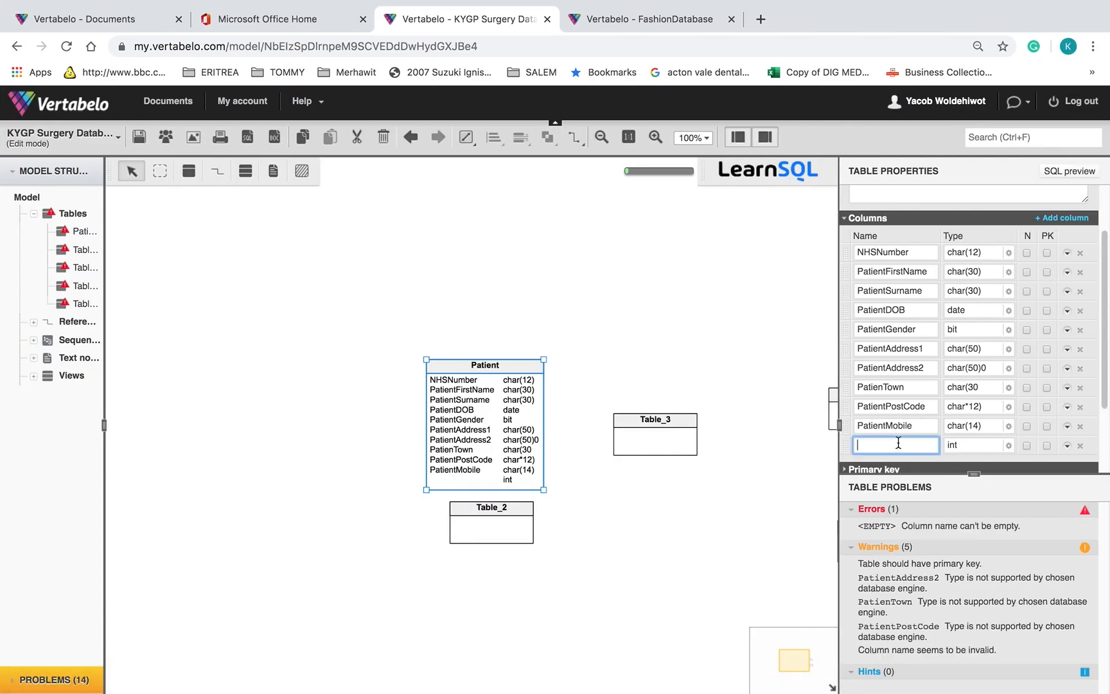
type("Patient(")
type("Tel")
key("ctrl+Left")
key("ctrl+Right")
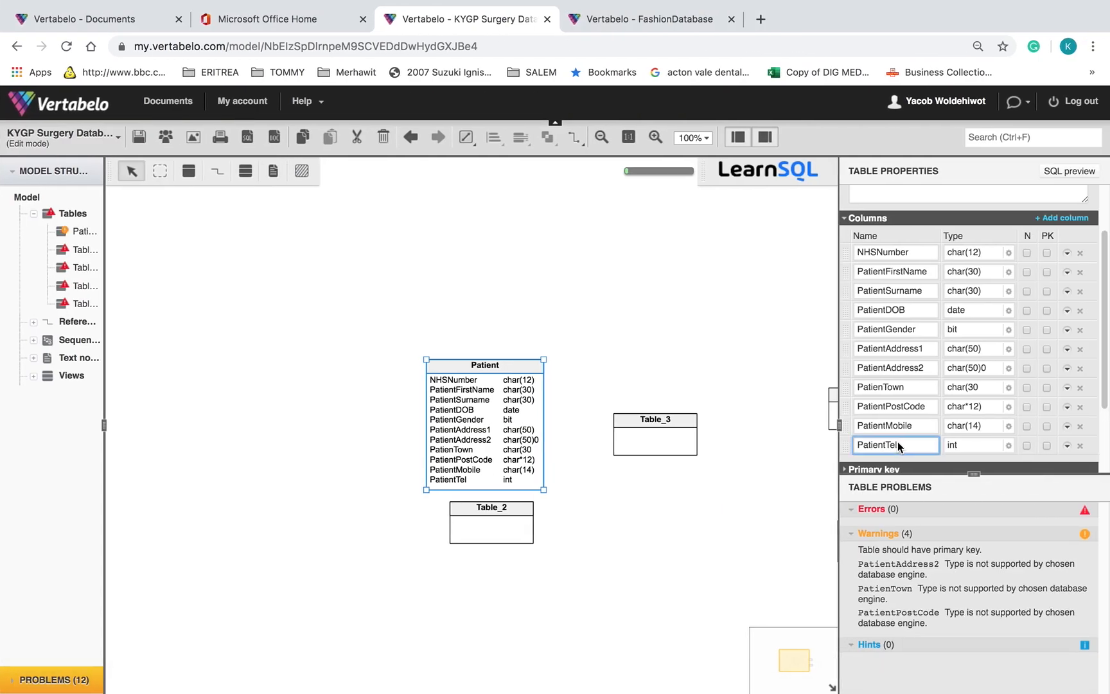
Step: Set the PatientTel column's data type to char(14) and mark NHSNumber as the Patient table's primary key
left_click(969, 447)
key("BackSpace")
key("BackSpace")
key("BackSpace")
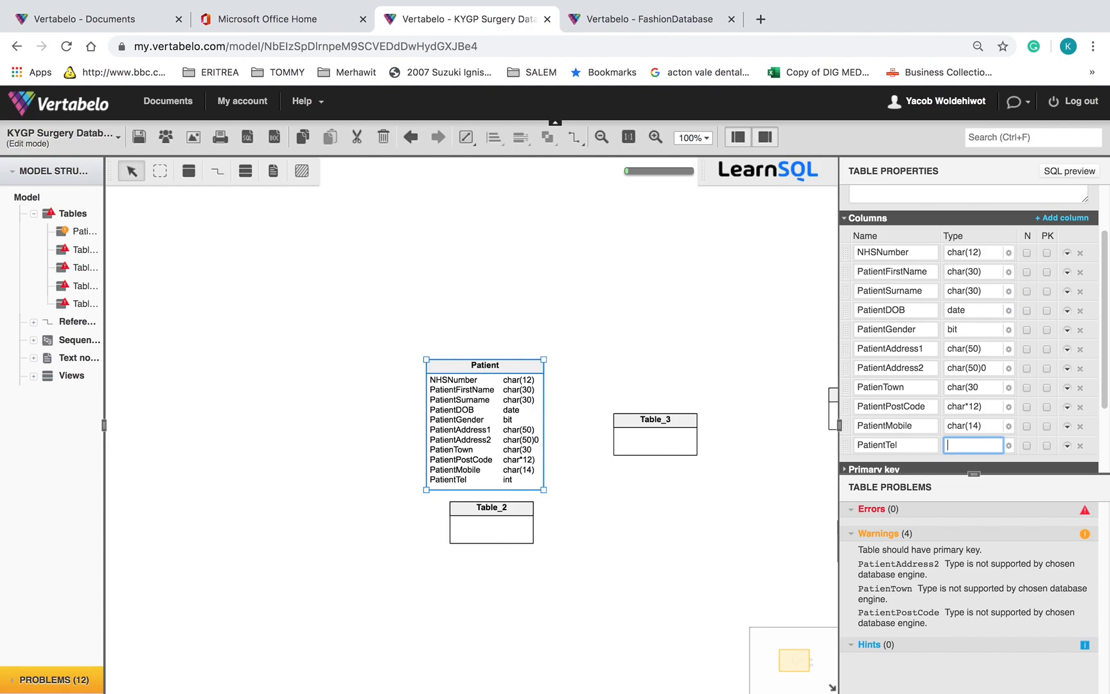
type("char")
type("14)")
left_click(1047, 253)
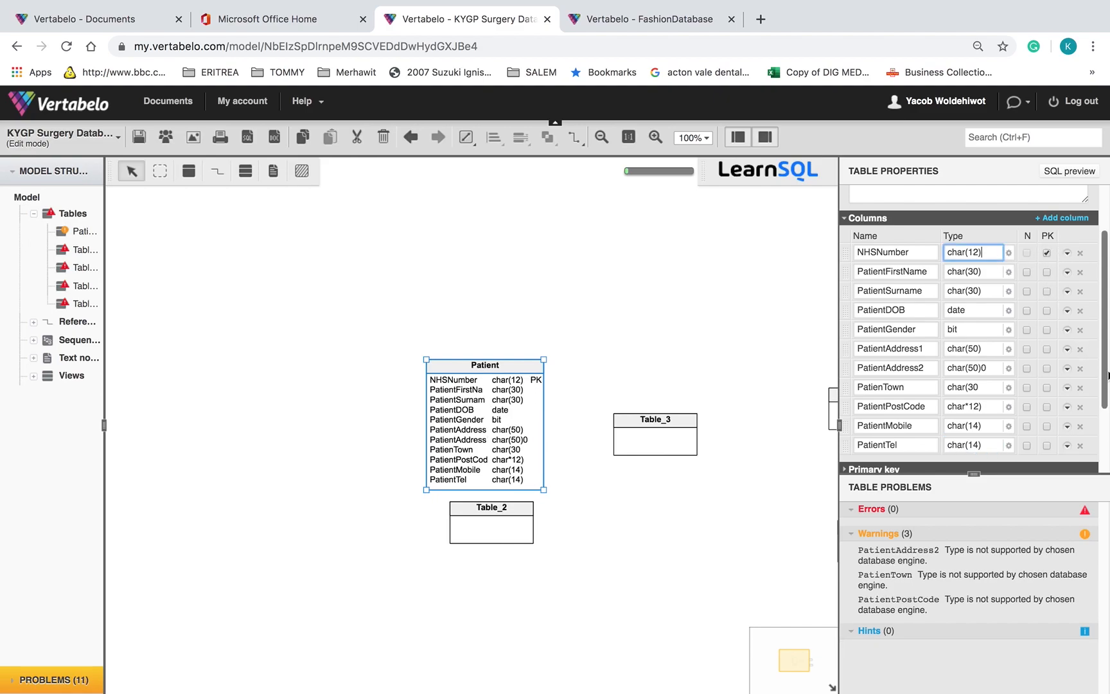
scroll(1106, 411, "down", 2)
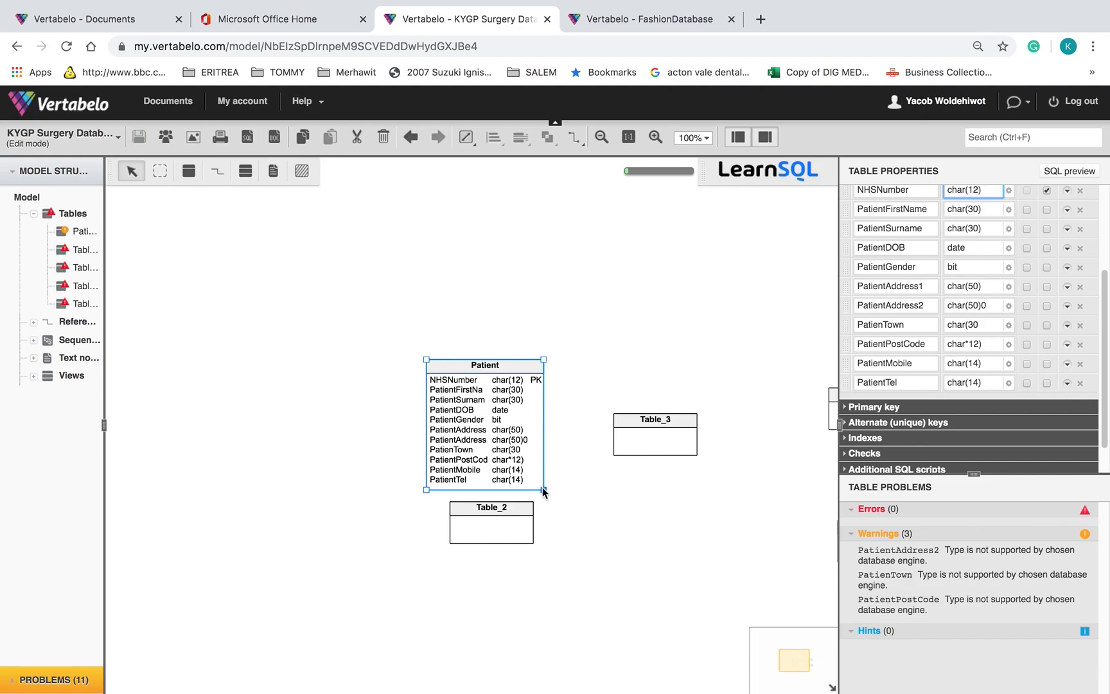
Step: Check the remaining patient attributes in the Excel workbook and add a twelfth column to the Patient table
key("ctrl+Right")
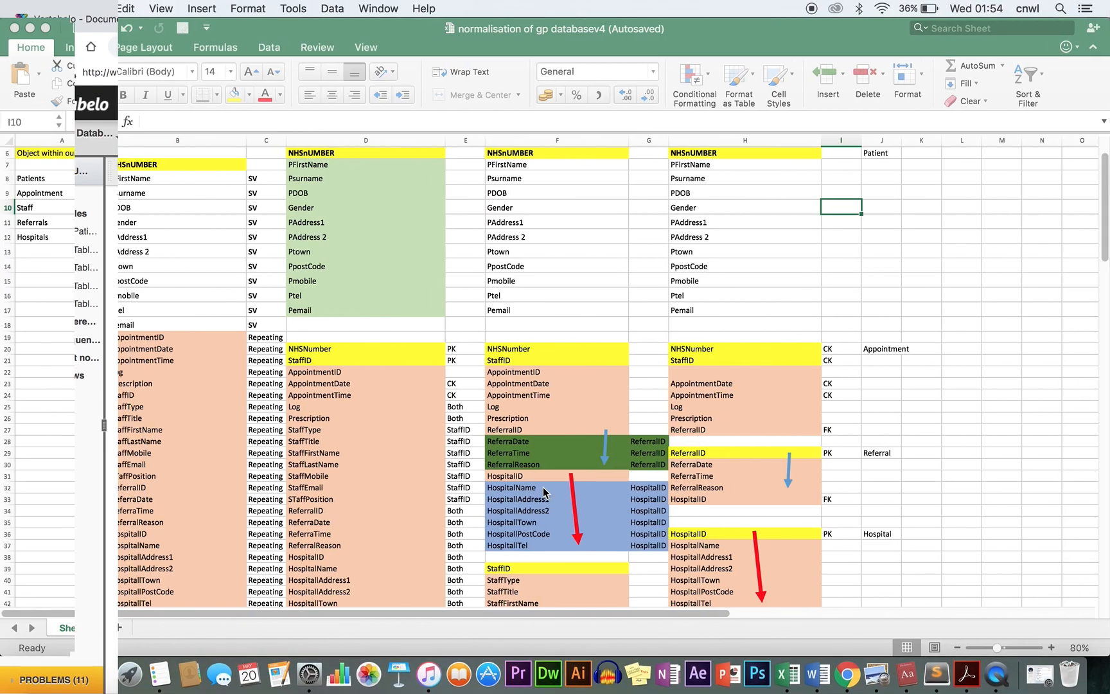
key("ctrl+Left")
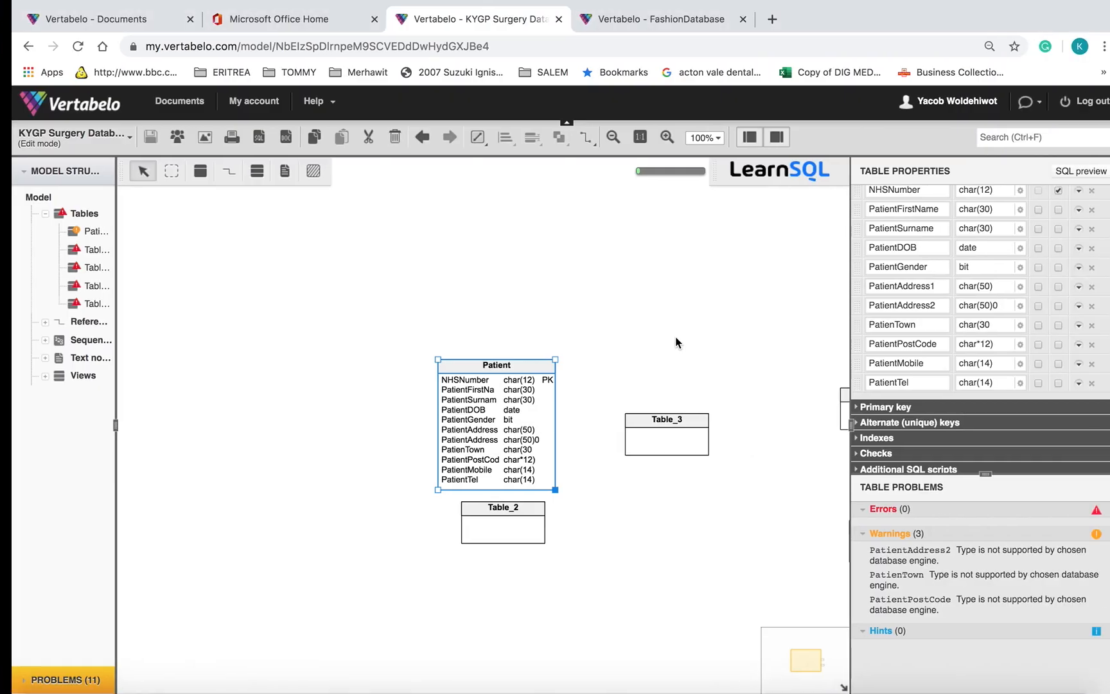
left_click(890, 383)
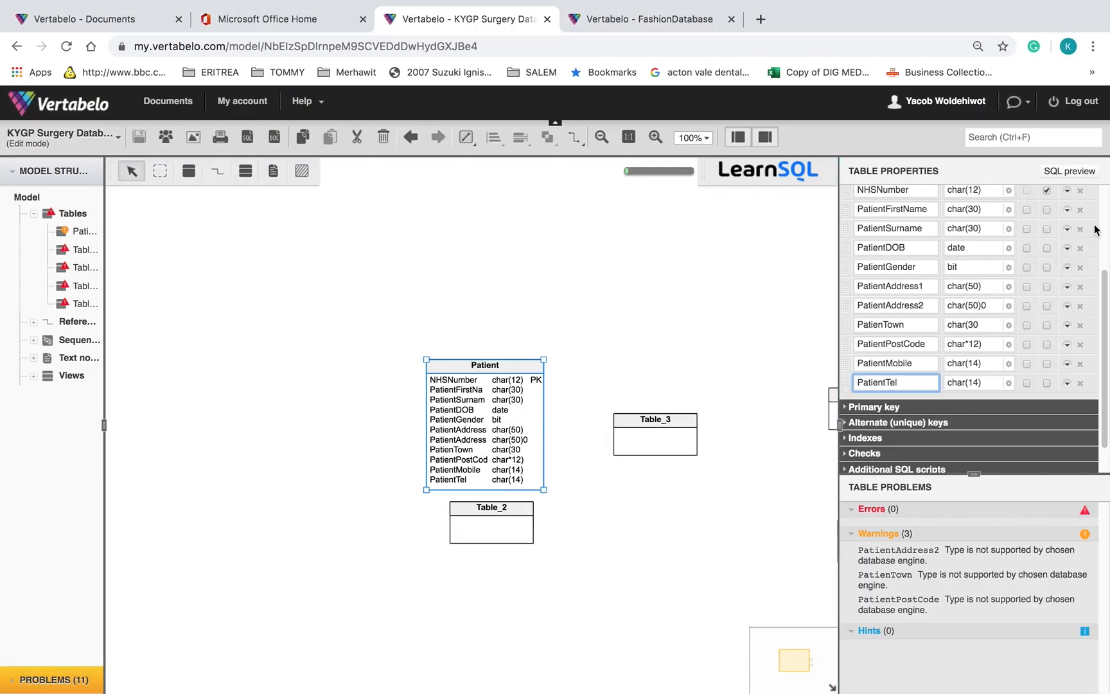
left_click_drag(1106, 289, 1101, 244)
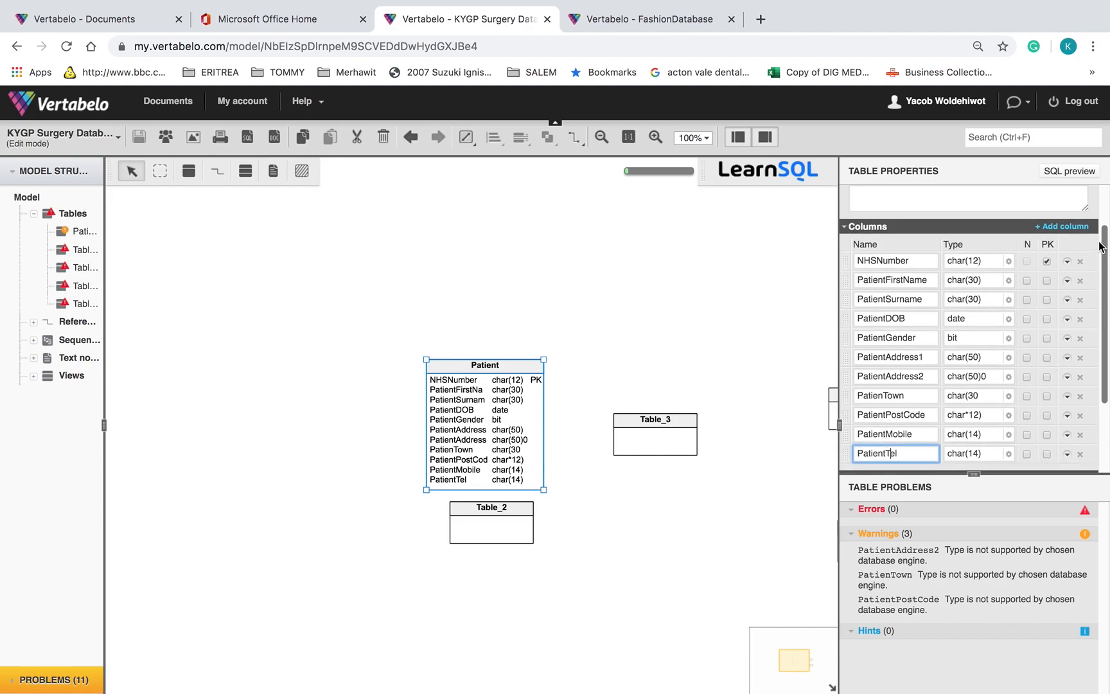
left_click(1086, 232)
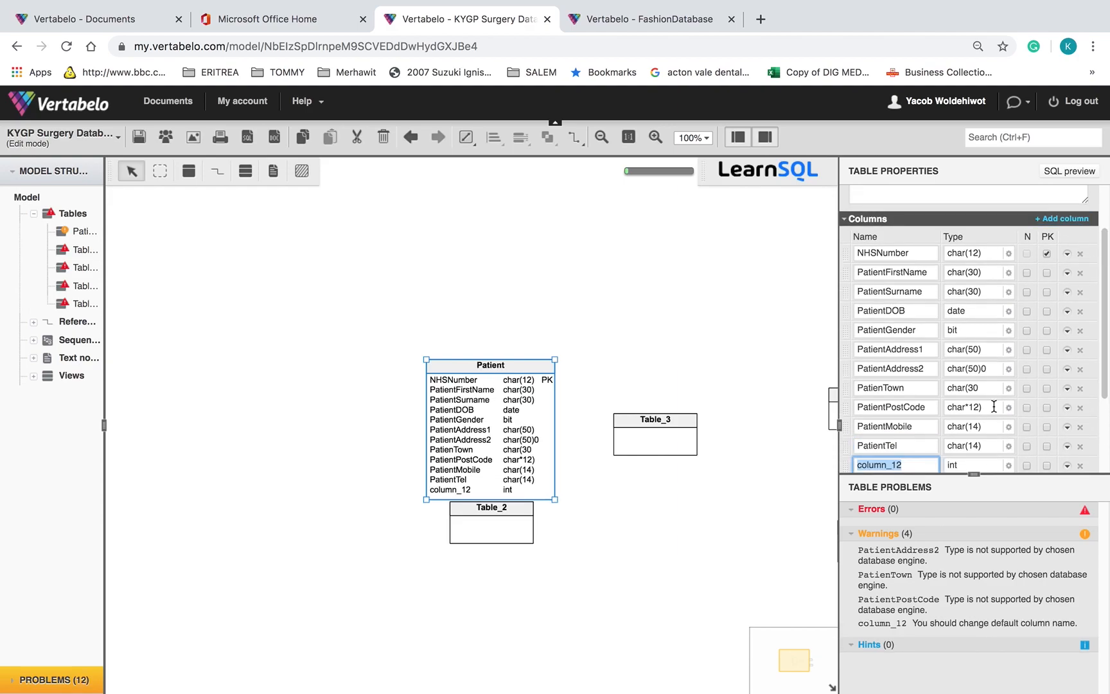
Step: Name the twelfth Patient column PatienteMAIL
type("PatientAddress2")
key("BackSpace")
key("BackSpace")
key("BackSpace")
key("BackSpace")
key("BackSpace")
type("eMAIL")
key("Tab")
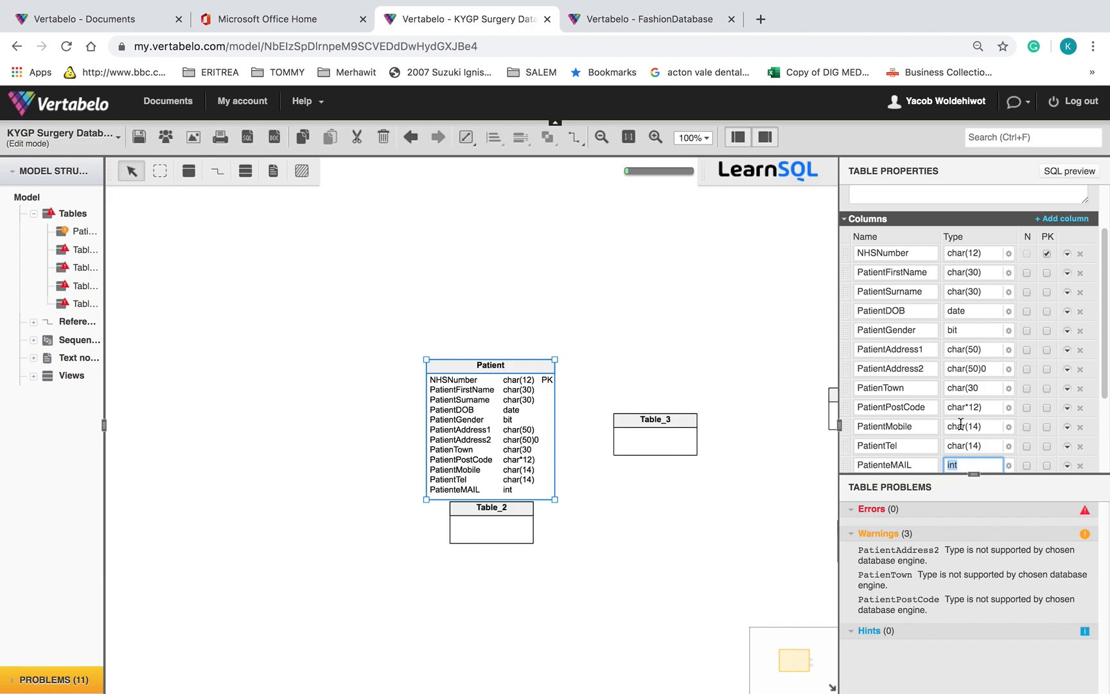
Step: Set the PatienteMAIL column's data type to char(50)
type("CHAR")
key("BackSpace")
key("BackSpace")
key("BackSpace")
key("BackSpace")
type("char(50")
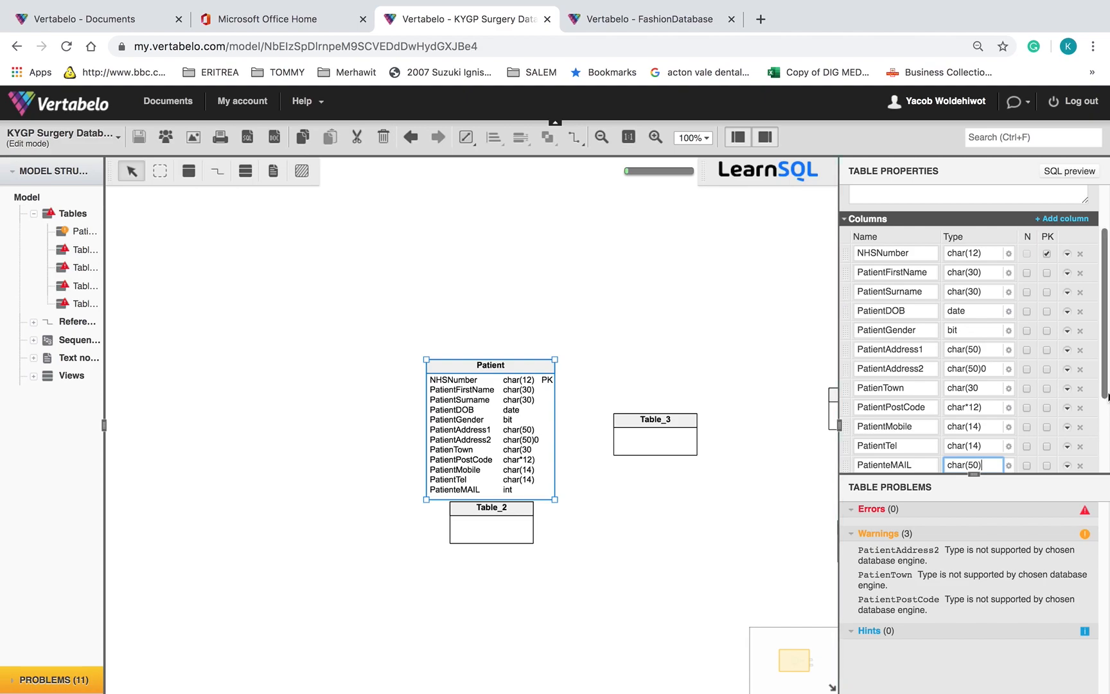
scroll(1106, 393, "down", 2)
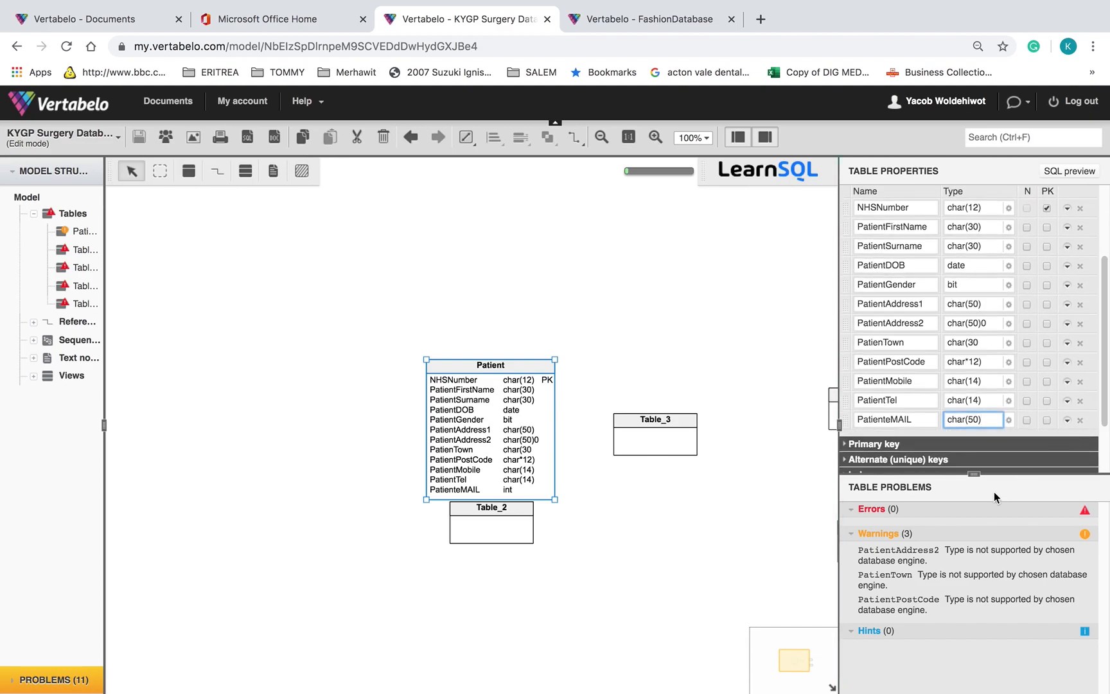
Step: Locate the PatientAddress2 type warning and correct that column's data type to char(50)
left_click(946, 561)
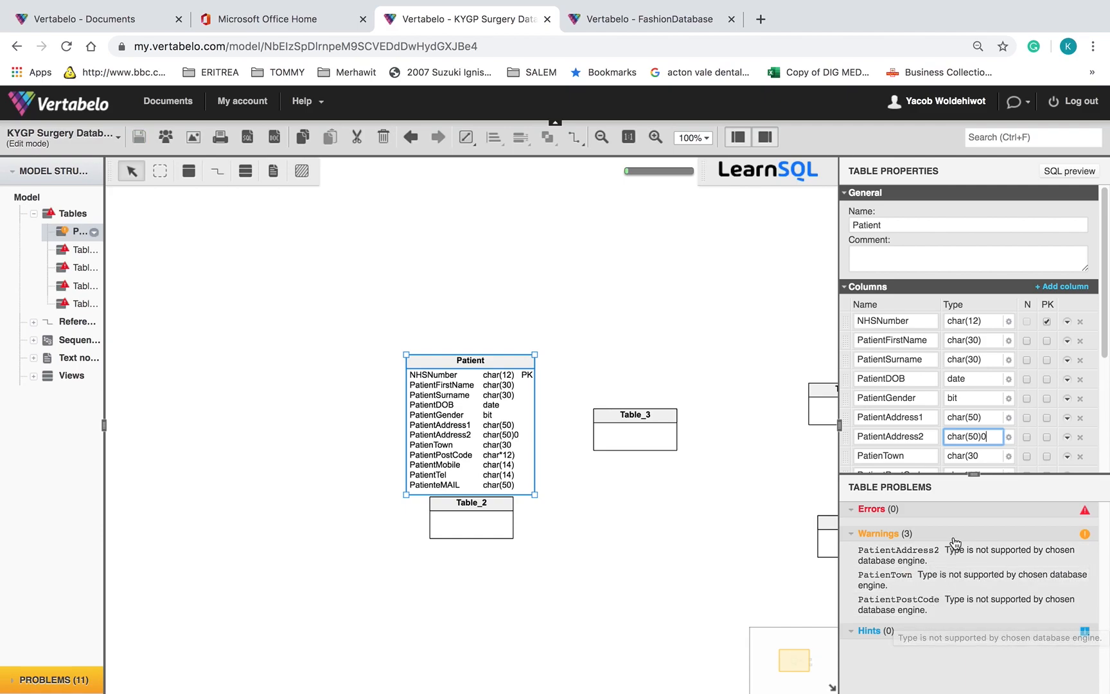
left_click(957, 556)
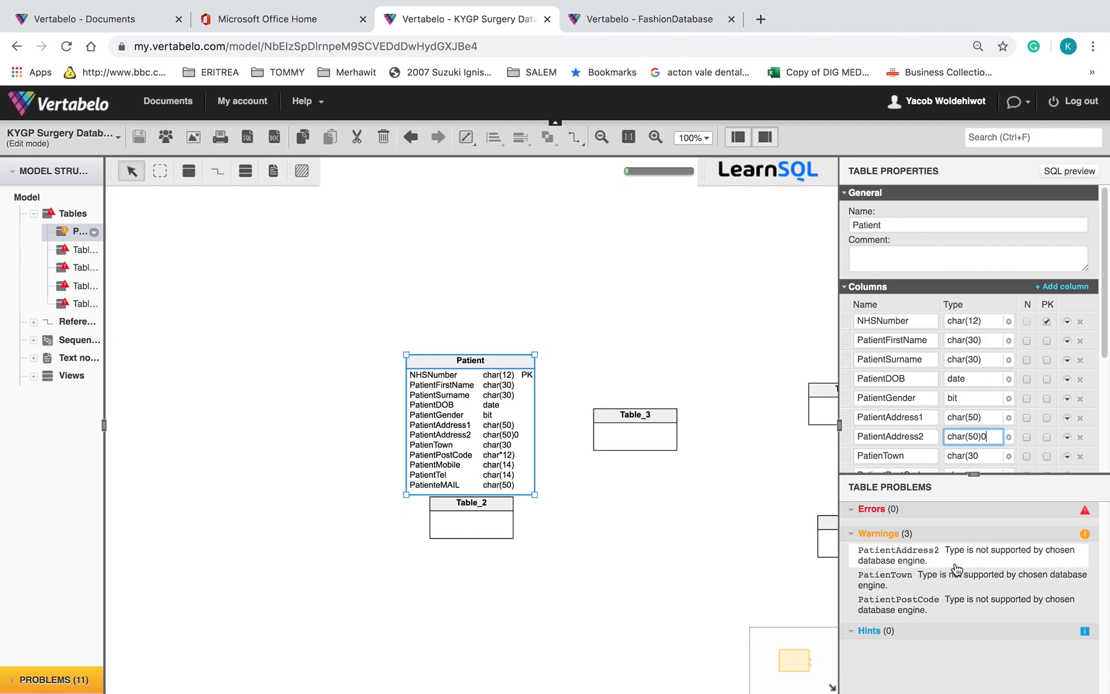
left_click(957, 561)
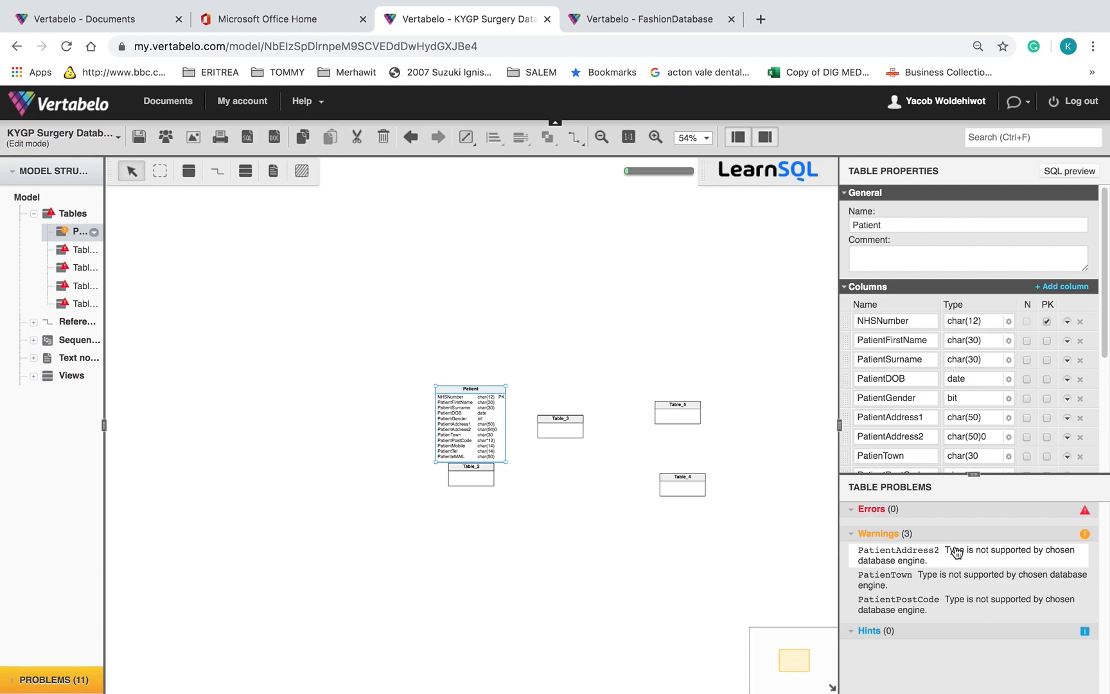
left_click(993, 439)
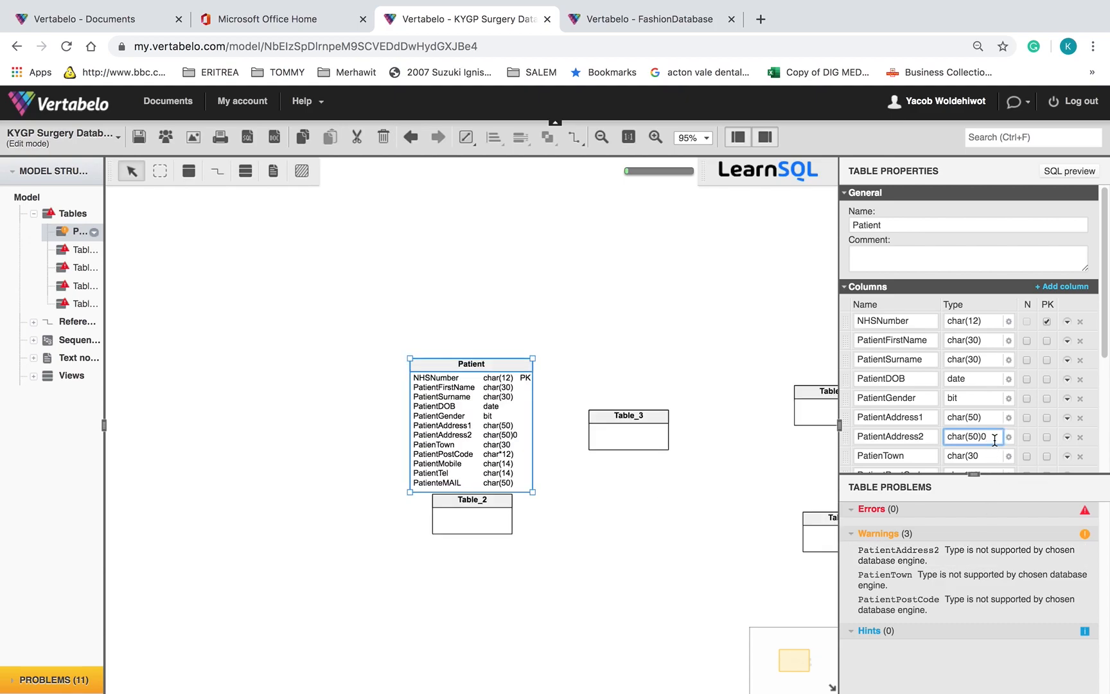
key("BackSpace")
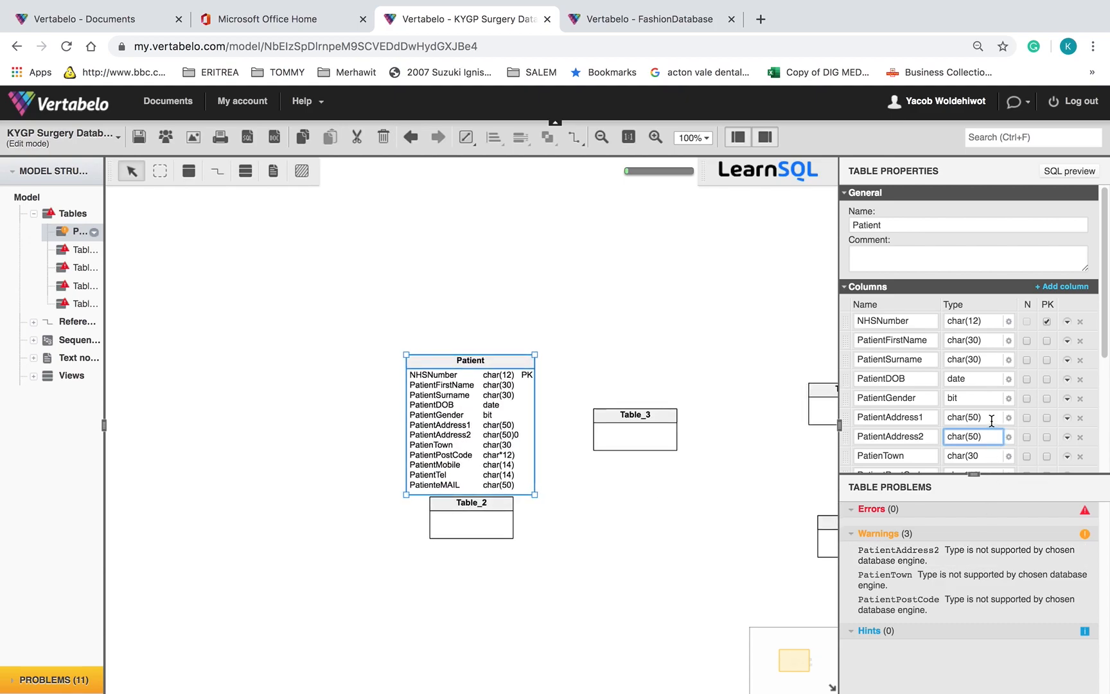
left_click(991, 419)
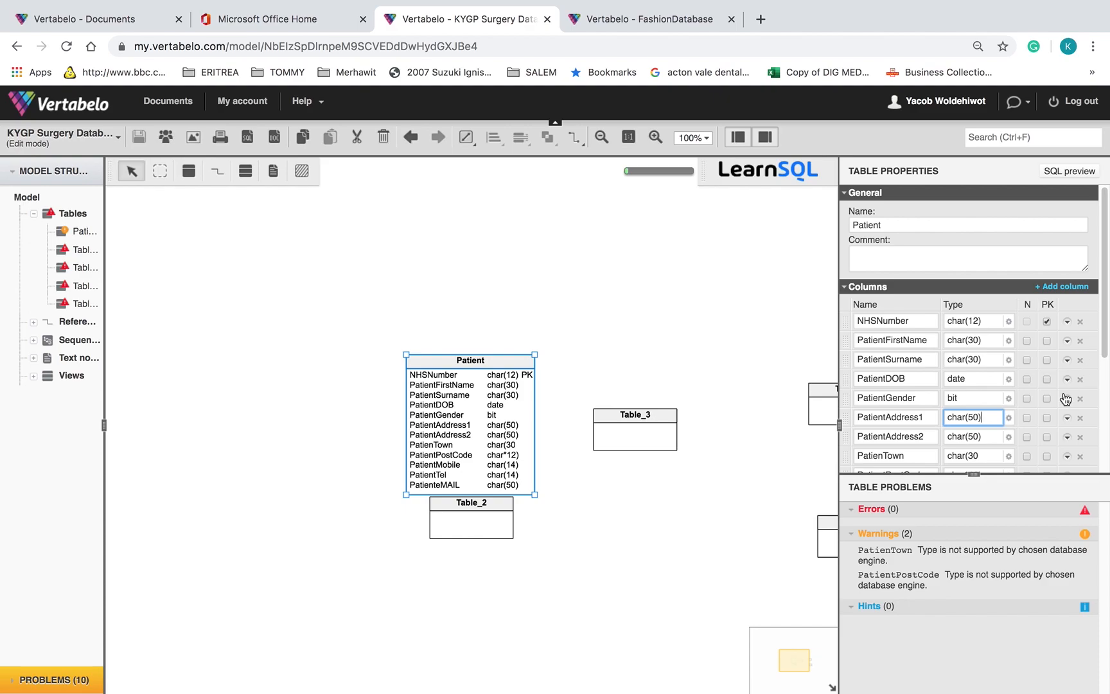
Step: Correct the PatienTown column's data type to char(30) in the Patient table
left_click(989, 454)
type(")")
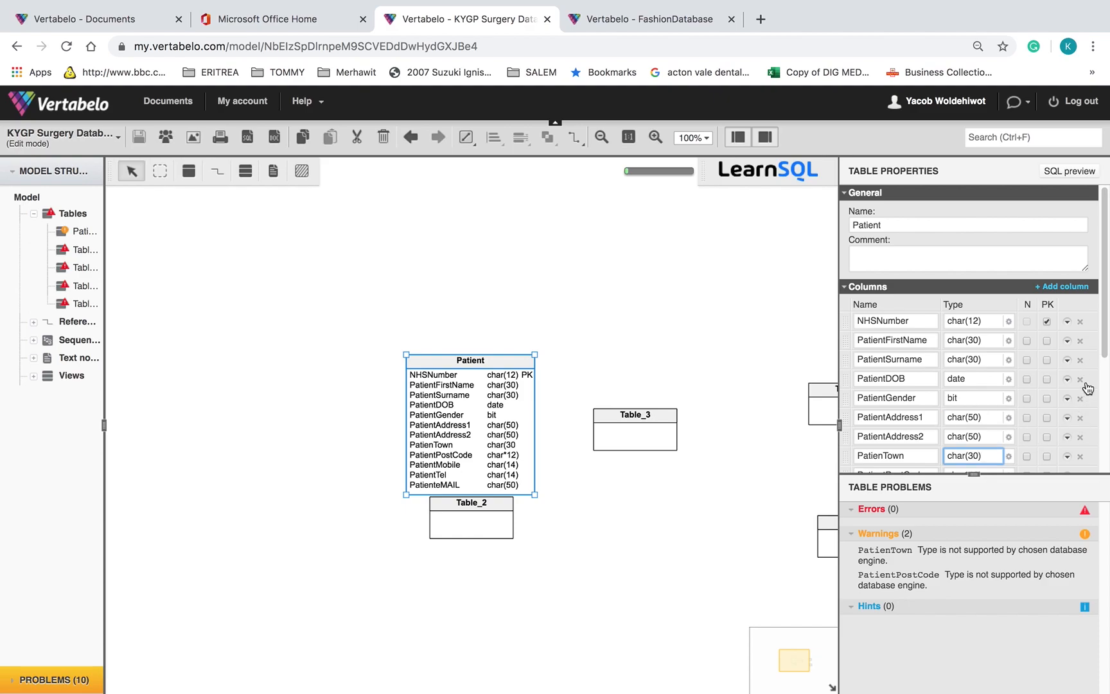
left_click_drag(1106, 348, 1092, 420)
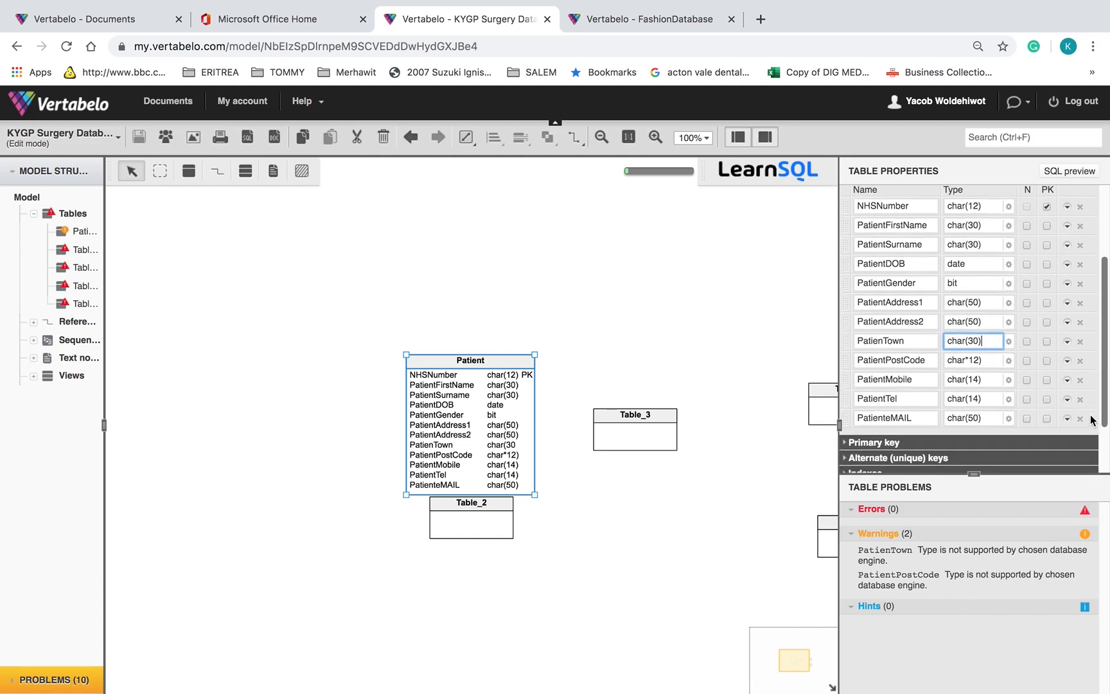
left_click(804, 542)
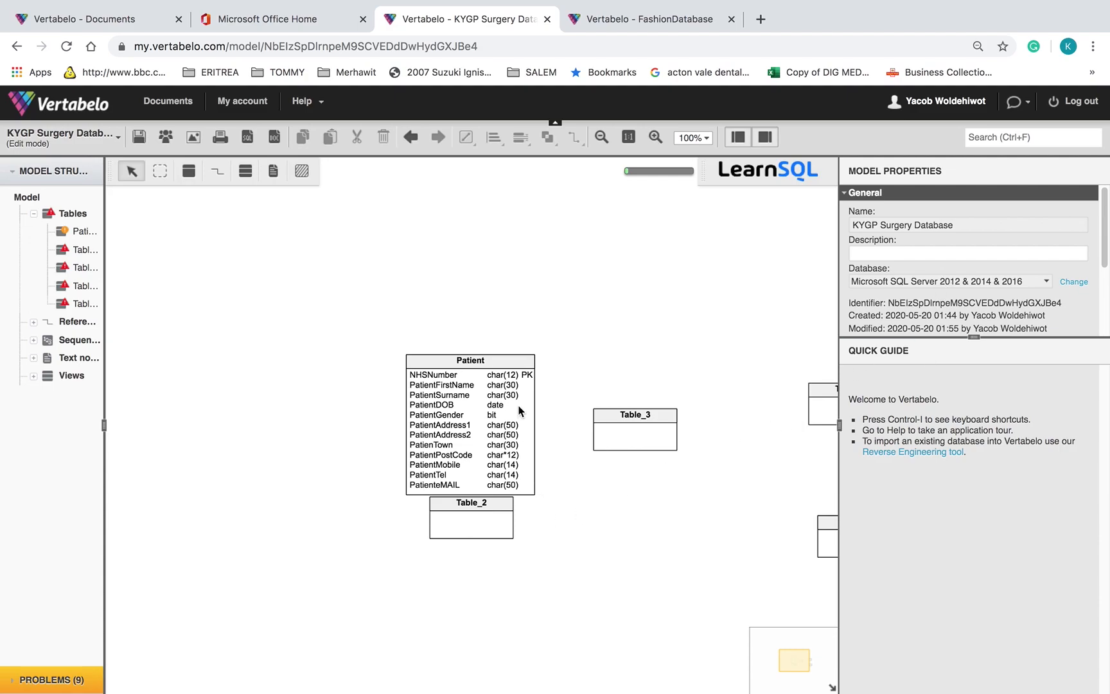
Step: Correct the PatientPostCode column's data type to char(12) in the Patient table
left_click(522, 387)
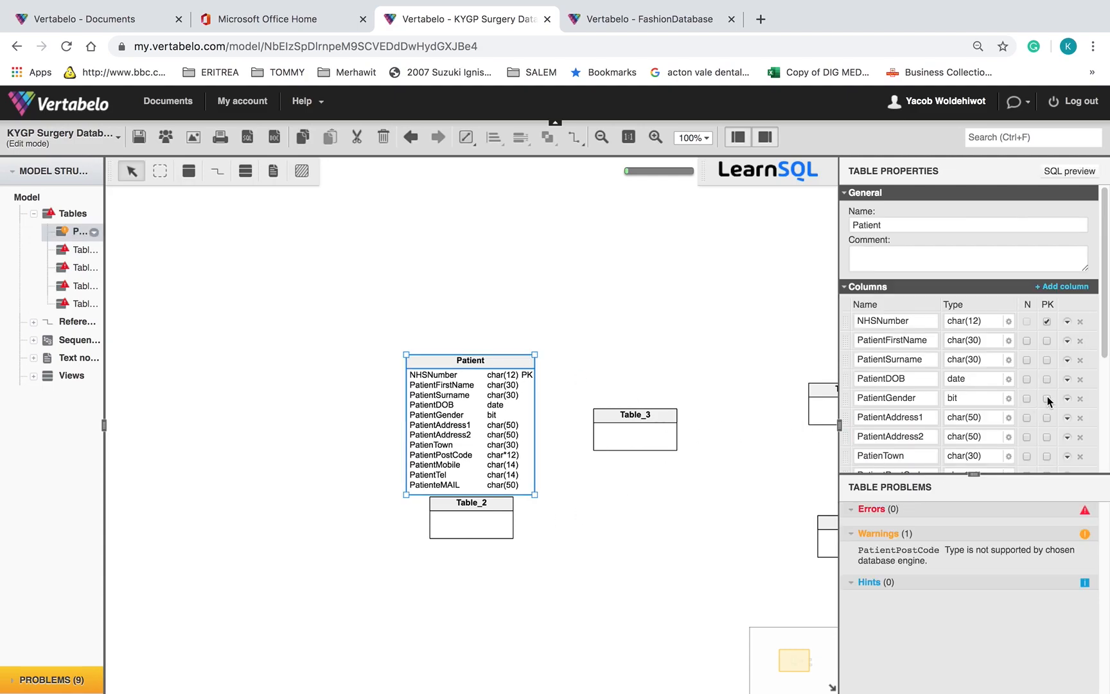
left_click_drag(1103, 350, 1104, 426)
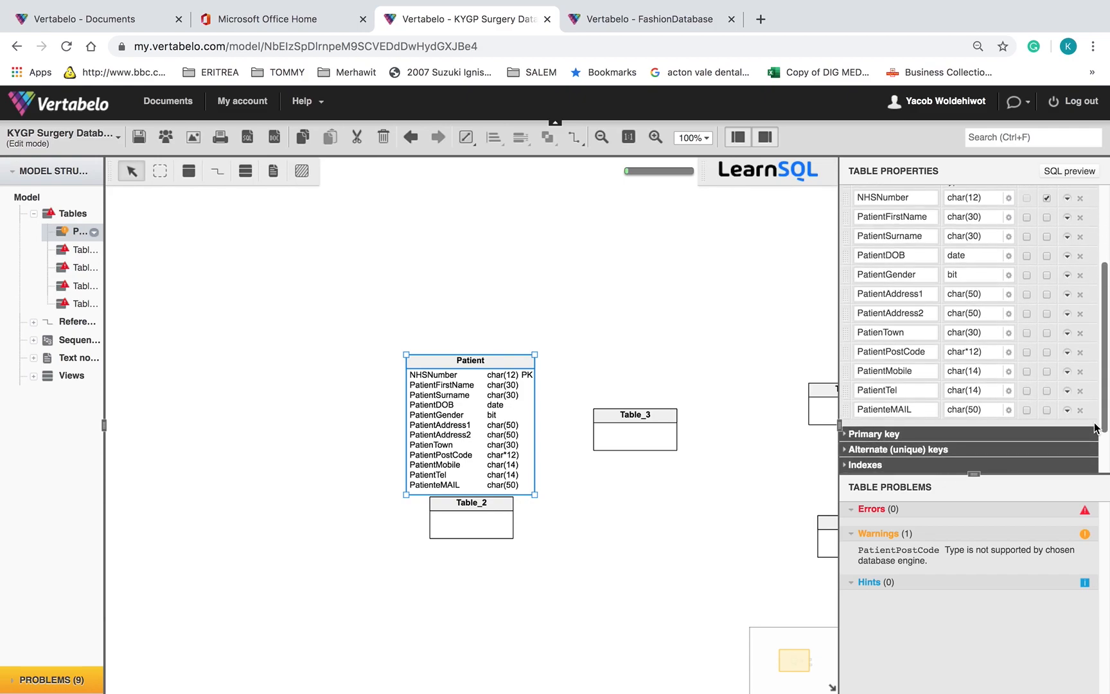
left_click(894, 535)
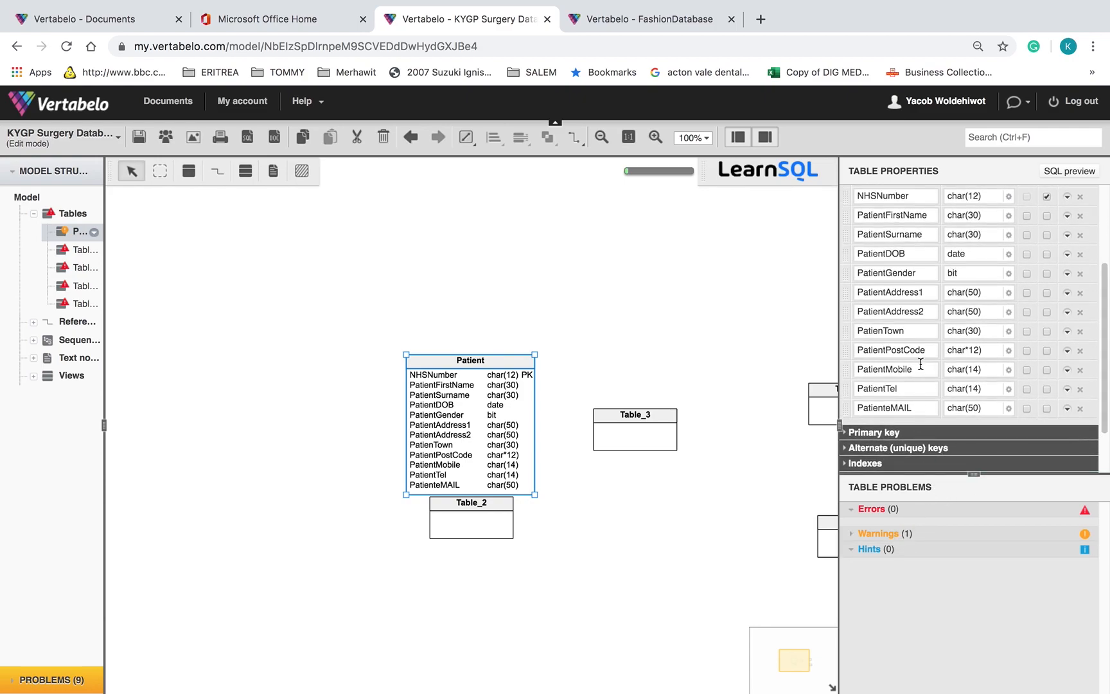
left_click(973, 351)
key("BackSpace")
type("((")
key("BackSpace")
left_click(901, 539)
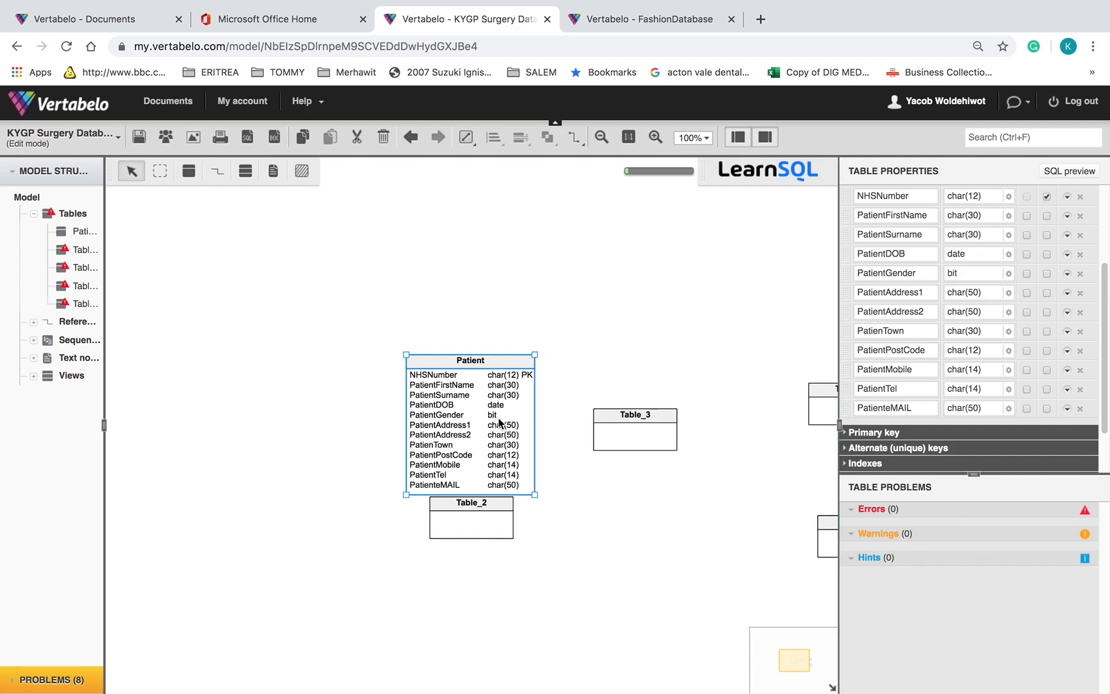
Step: Space the Patient table and Table_2 apart on the diagram and rename Table_2 as Staff
left_click_drag(473, 359, 433, 329)
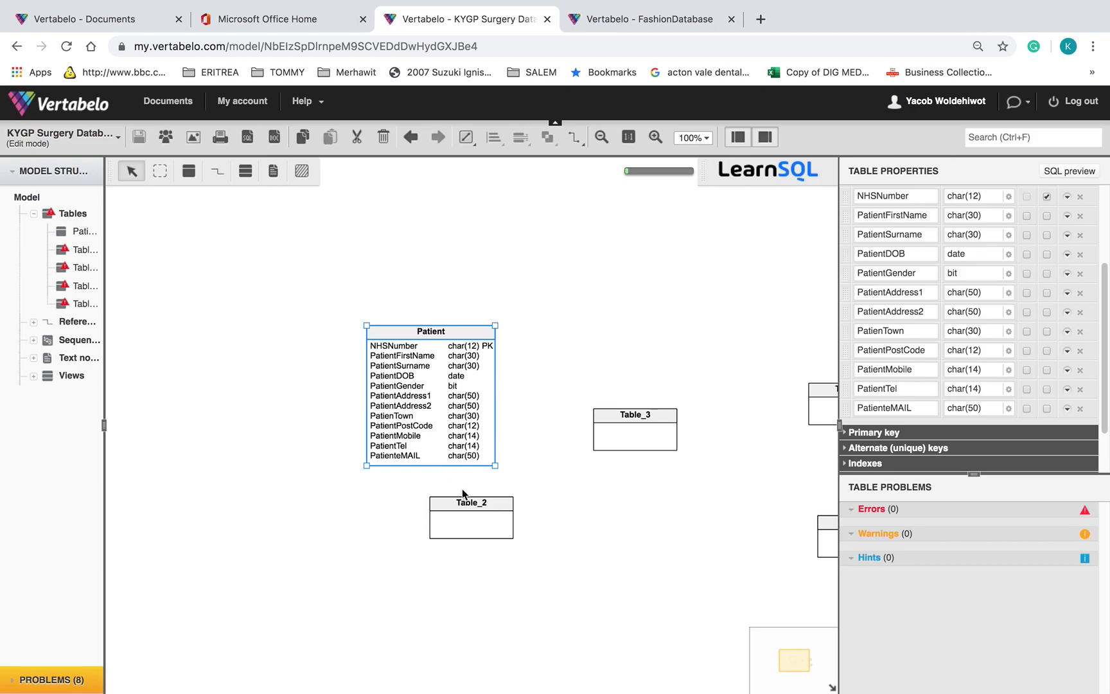
left_click_drag(438, 533, 411, 565)
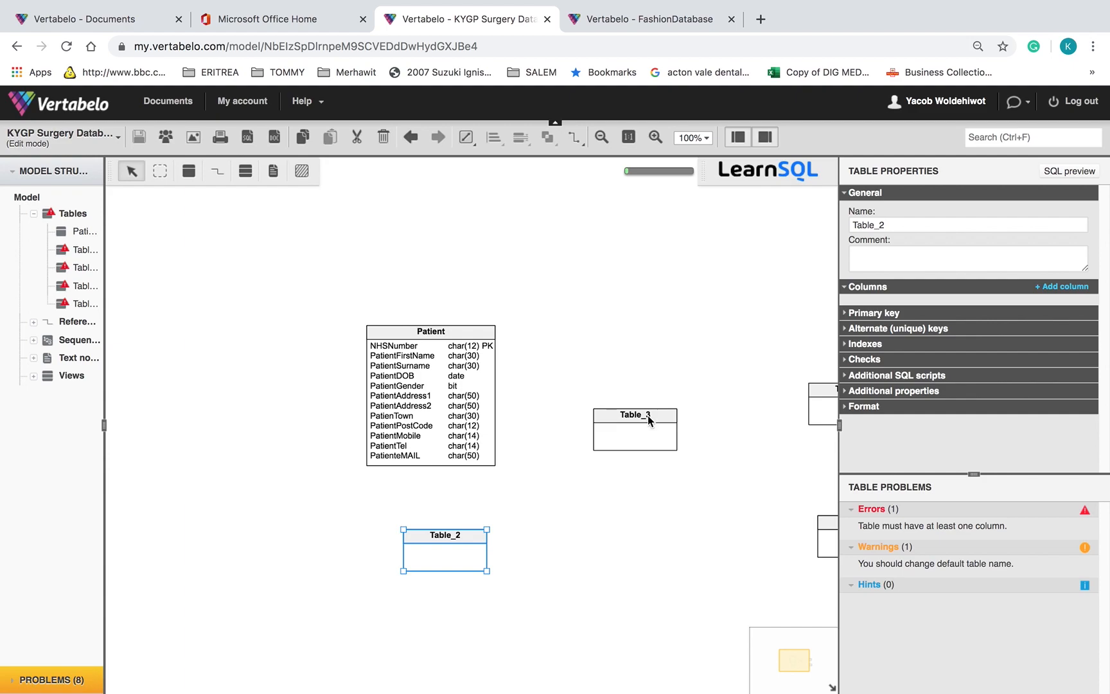
left_click(894, 226)
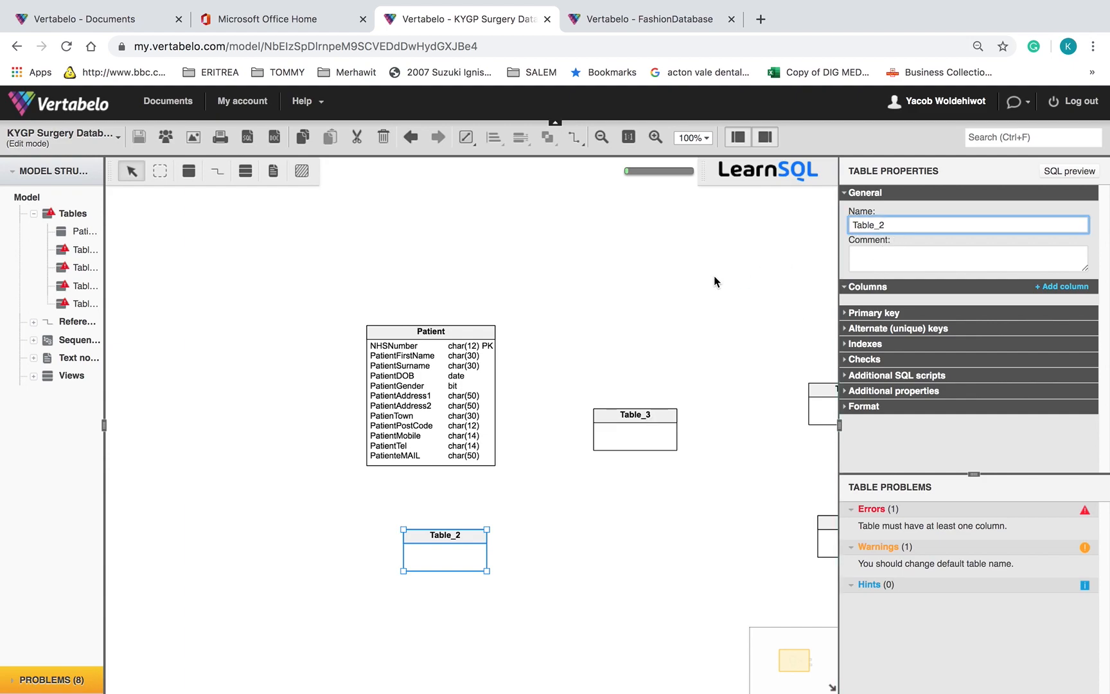
key("BackSpace")
key("BackSpace")
key("BackSpace")
key("BackSpace")
key("BackSpace")
key("BackSpace")
key("BackSpace")
type("S")
Step: Add nine columns to the Staff table, checking the staff attribute list in the Excel workbook
left_click(1068, 287)
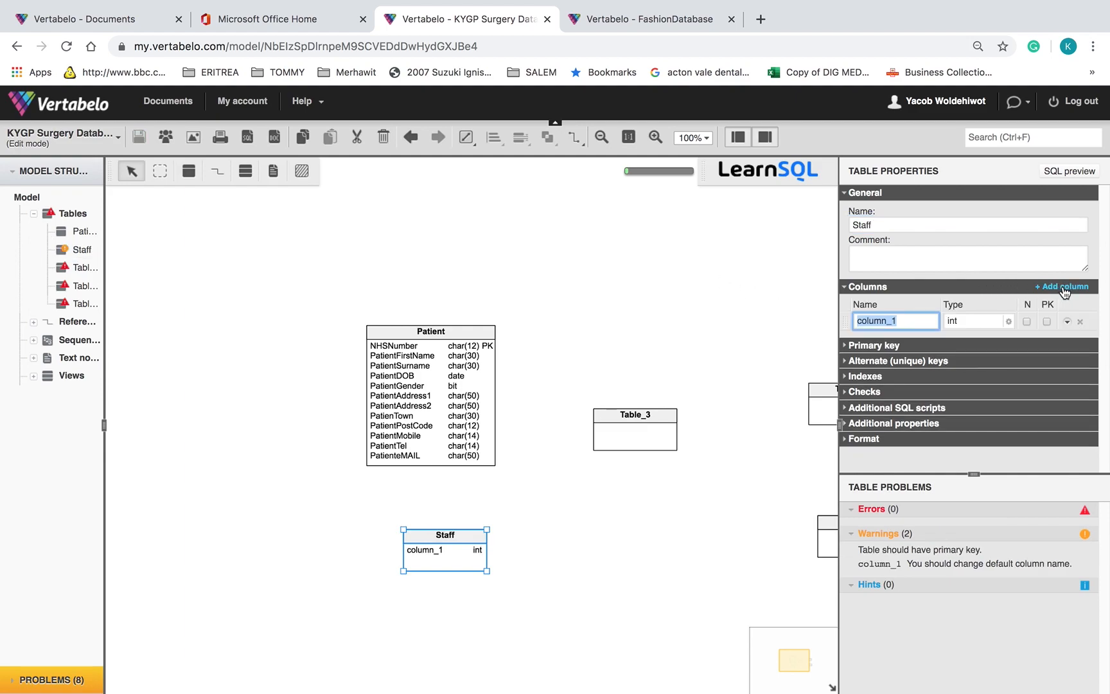
left_click(1065, 287)
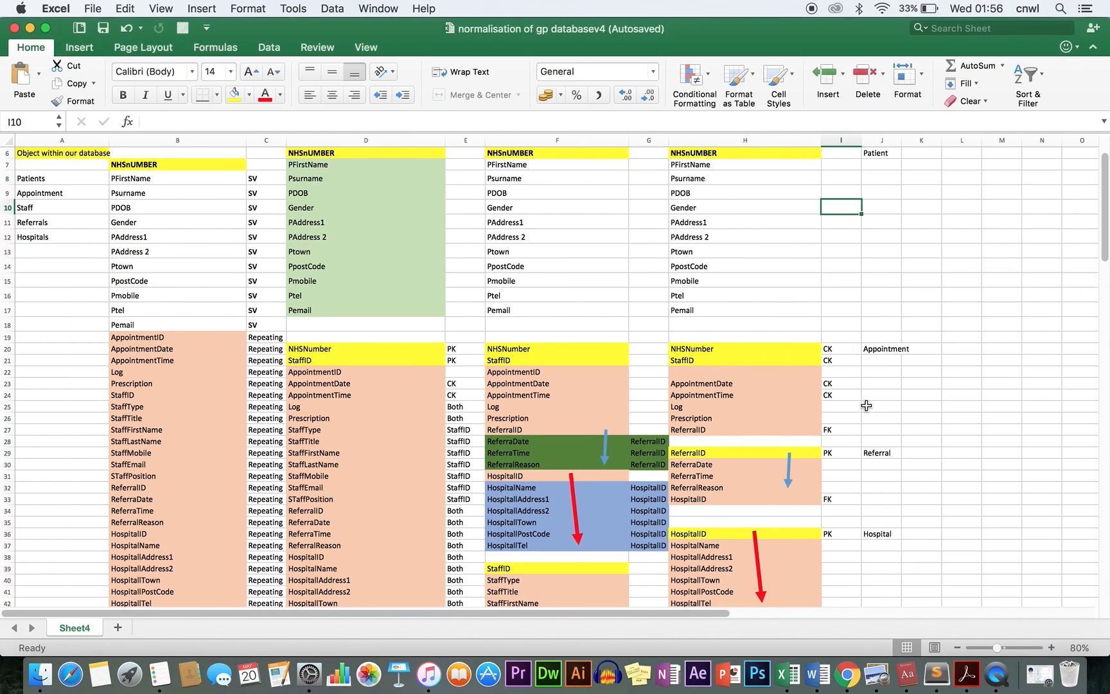
left_click_drag(1102, 247, 1103, 341)
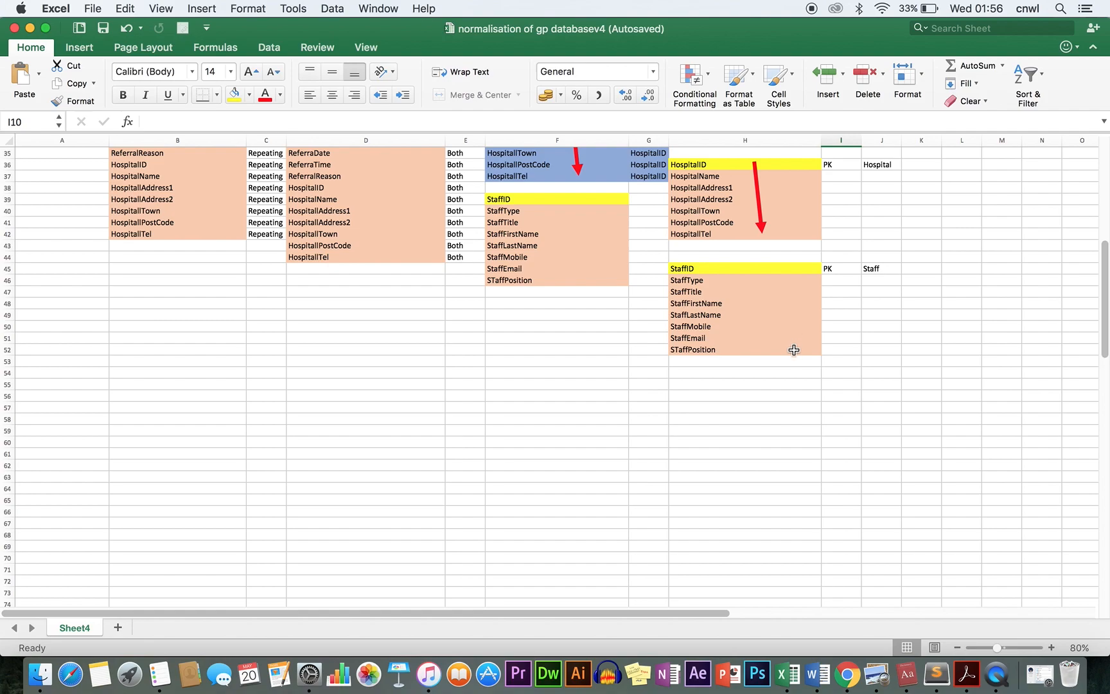
key("super+Tab")
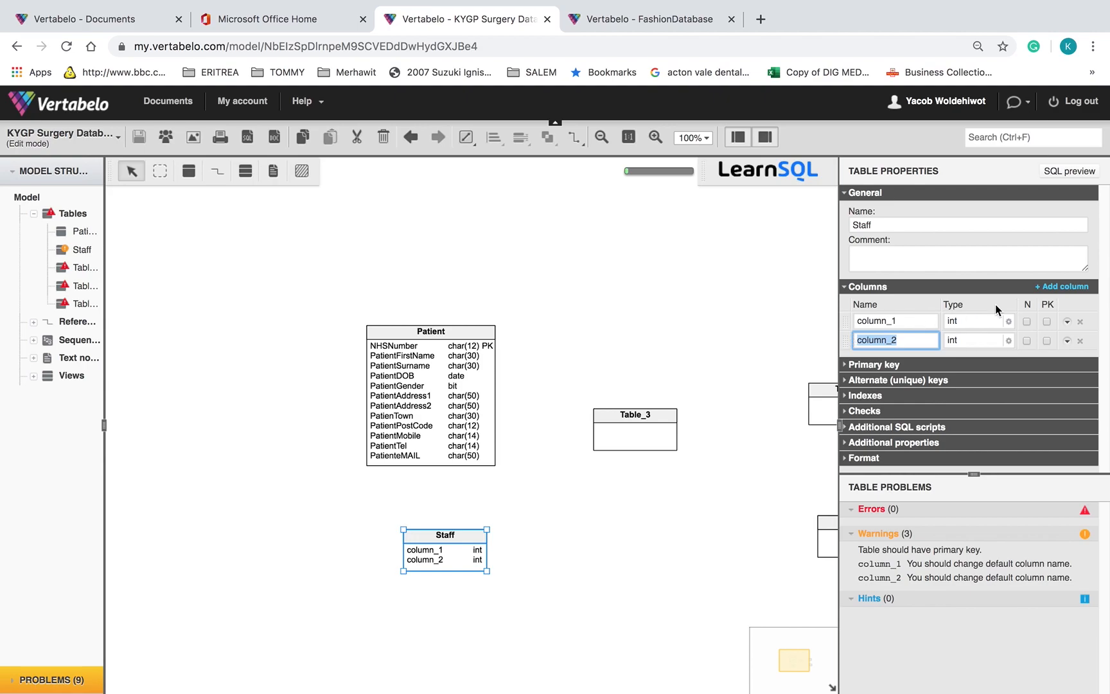
left_click(1065, 287)
left_click(1065, 287)
left_click(1065, 287)
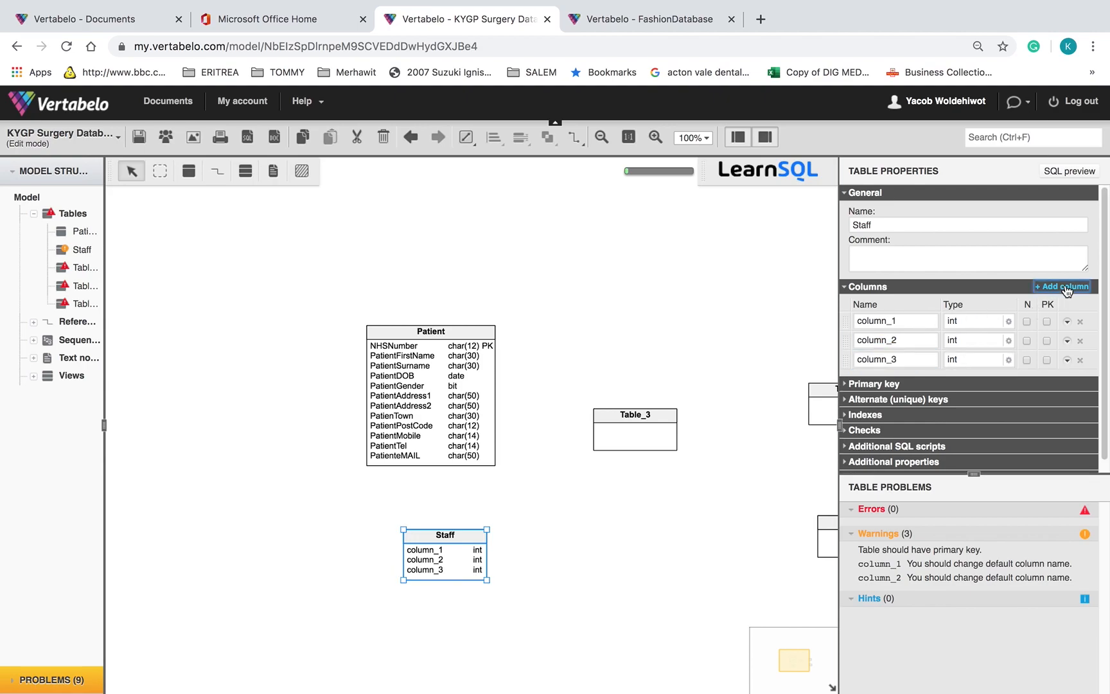
left_click(1065, 287)
left_click(1065, 287)
left_click(1065, 287)
left_click(1065, 287)
left_click(1065, 287)
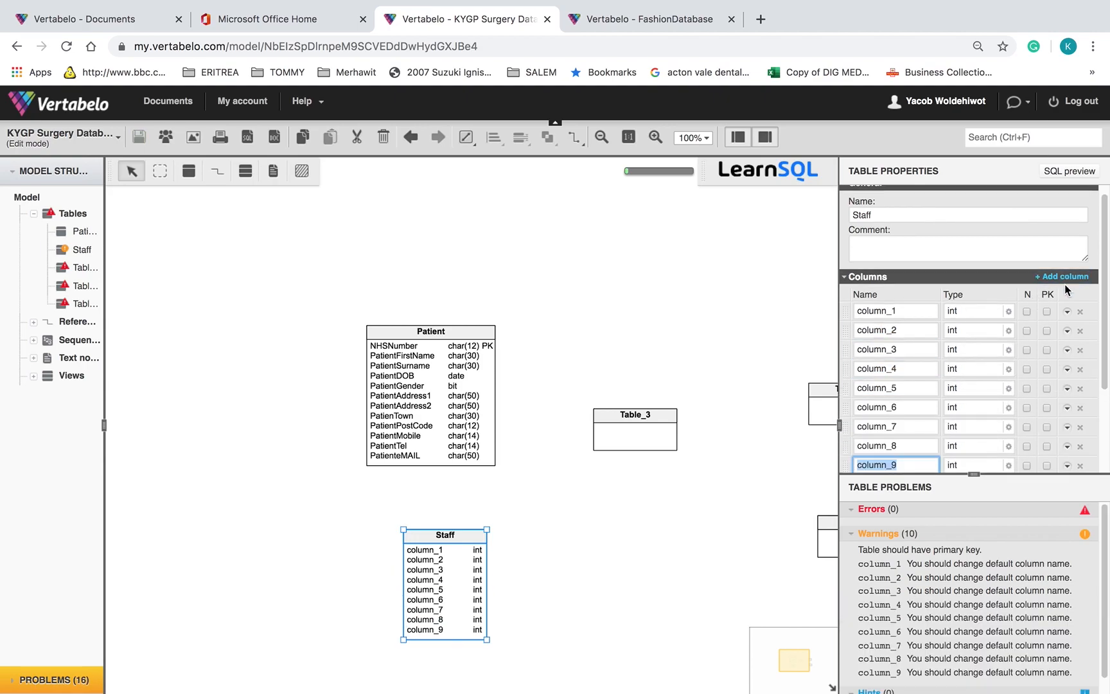
Step: Copy StaffID from the Excel workbook as the first Staff column's name and mark that column as the primary key
double_click(916, 311)
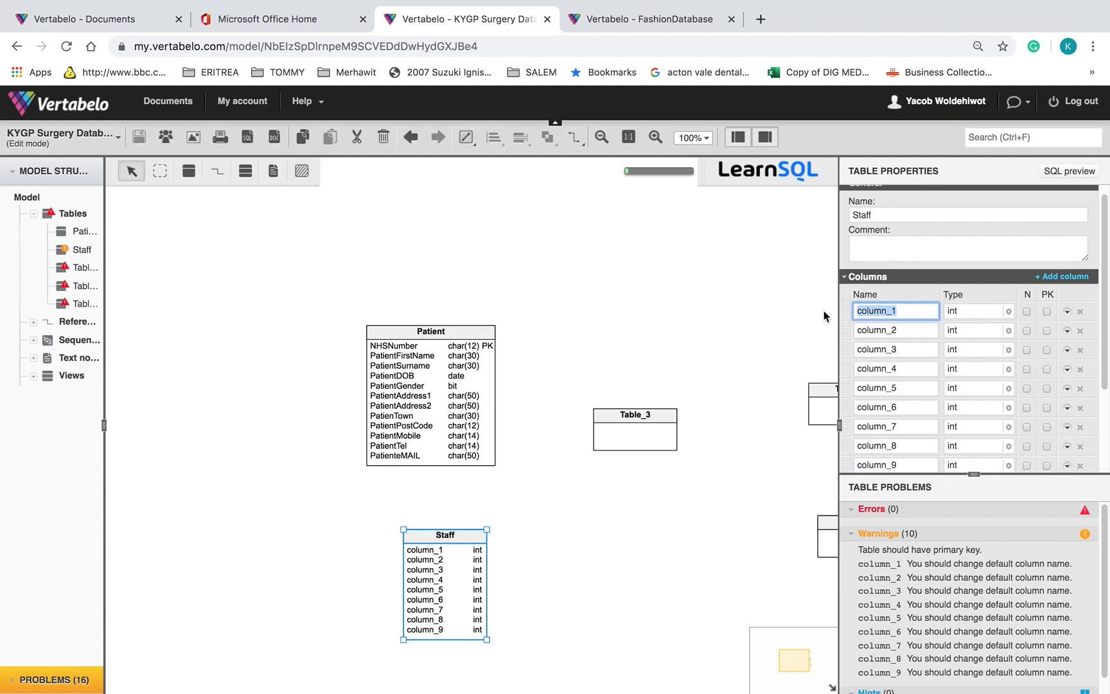
key("ctrl+Left")
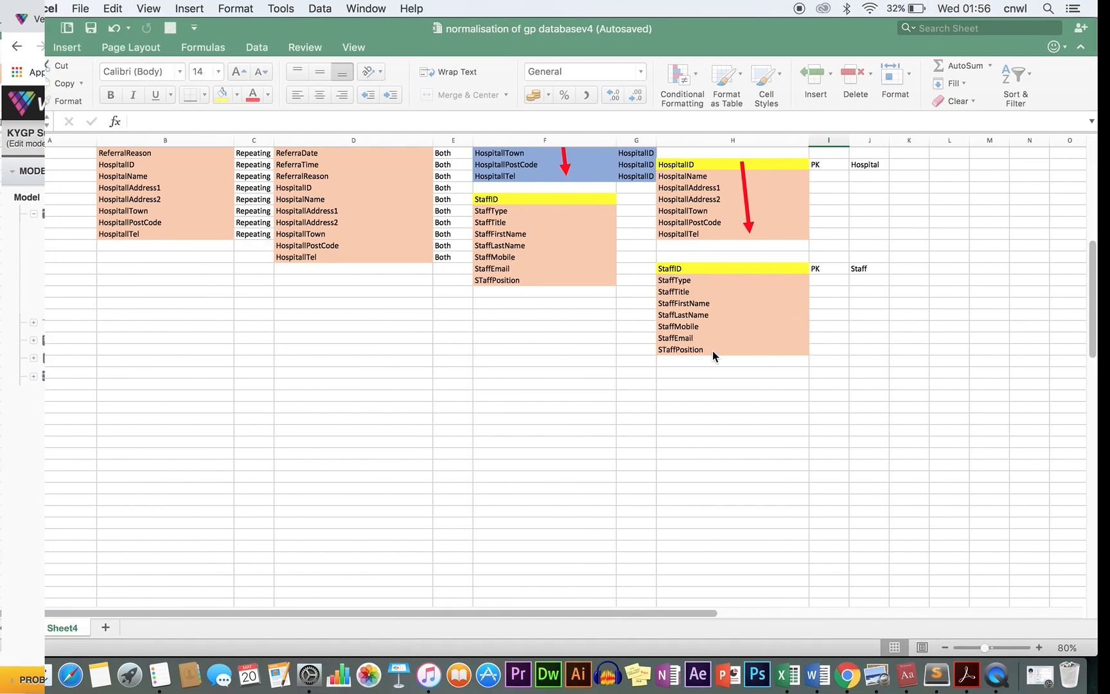
left_click(740, 269)
key("super+c")
key("ctrl+Right")
key("super+v")
left_click(977, 313)
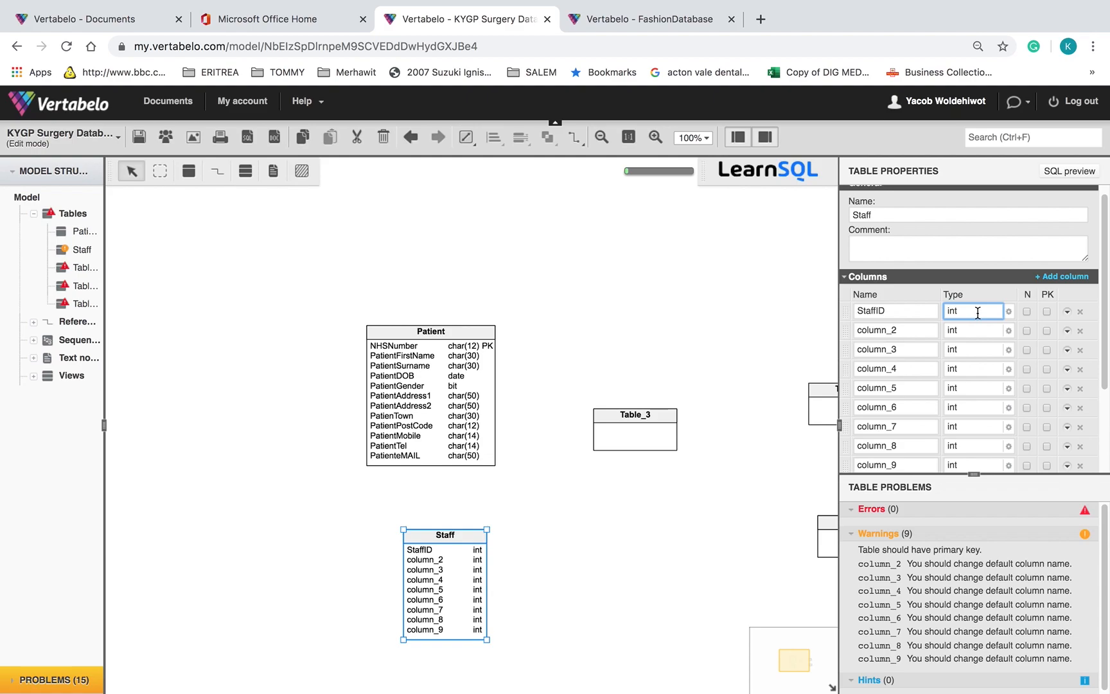
left_click(1047, 312)
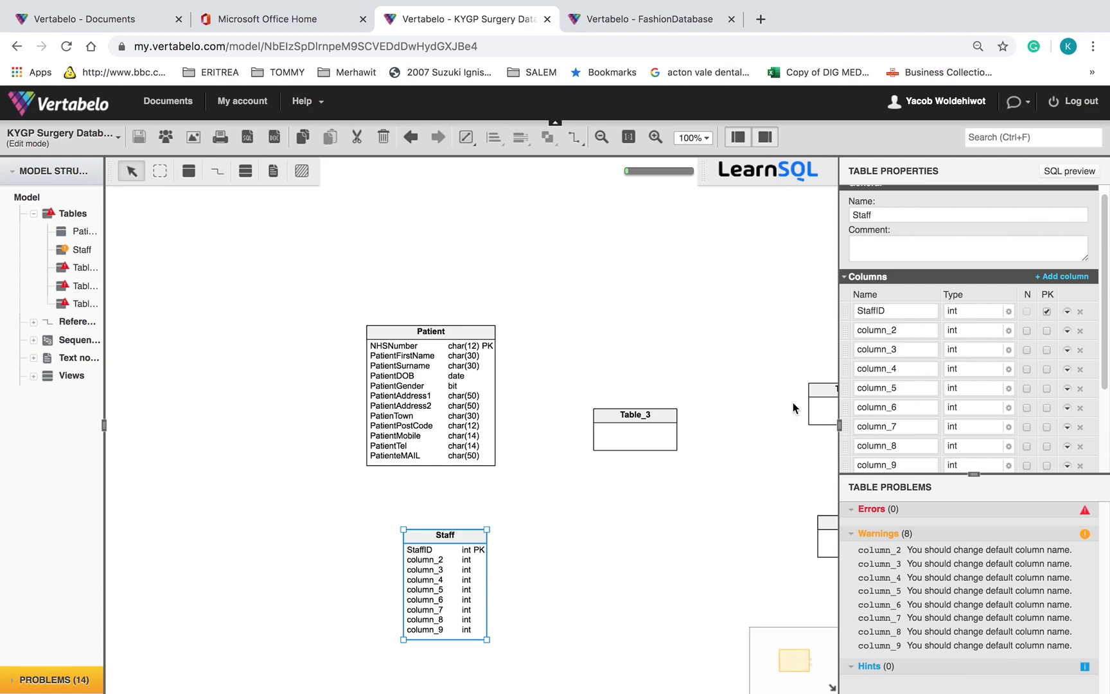
right_click(454, 333)
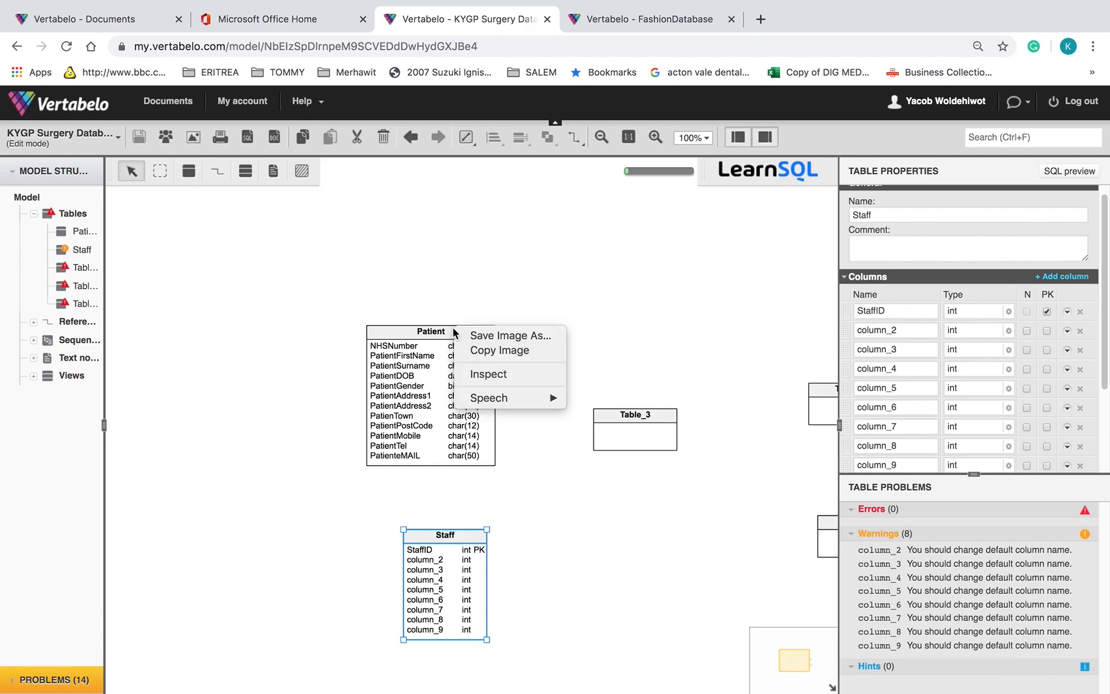
Step: Nudge the Patient table slightly on the diagram and duplicate it with copy and paste
left_click(603, 309)
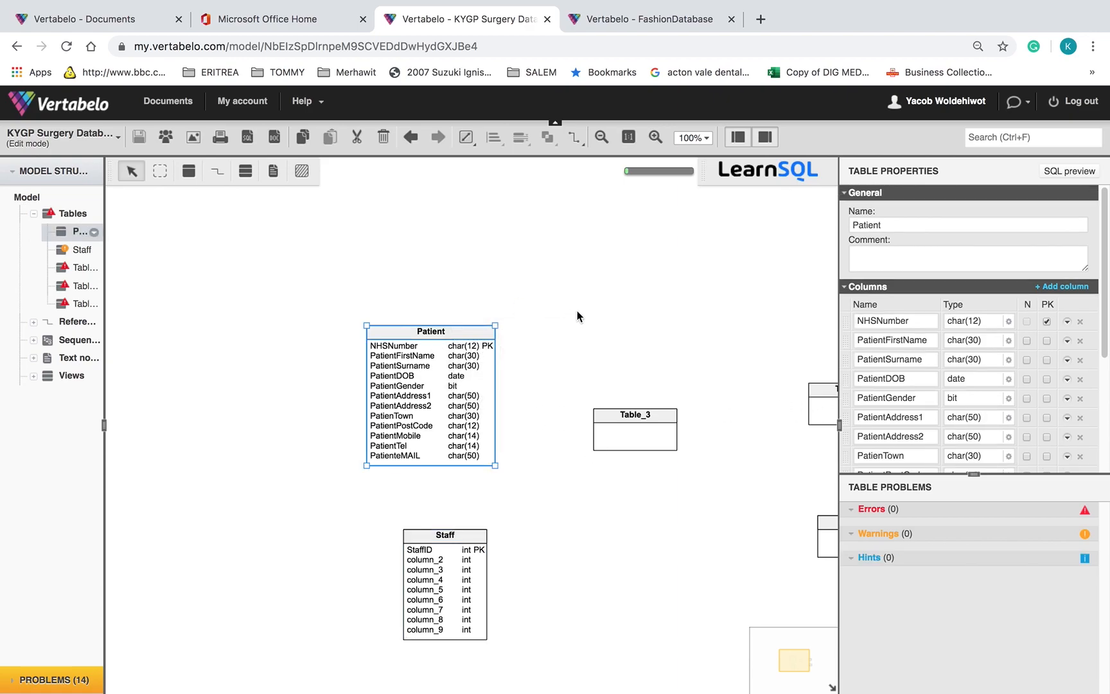
left_click_drag(471, 324, 480, 319)
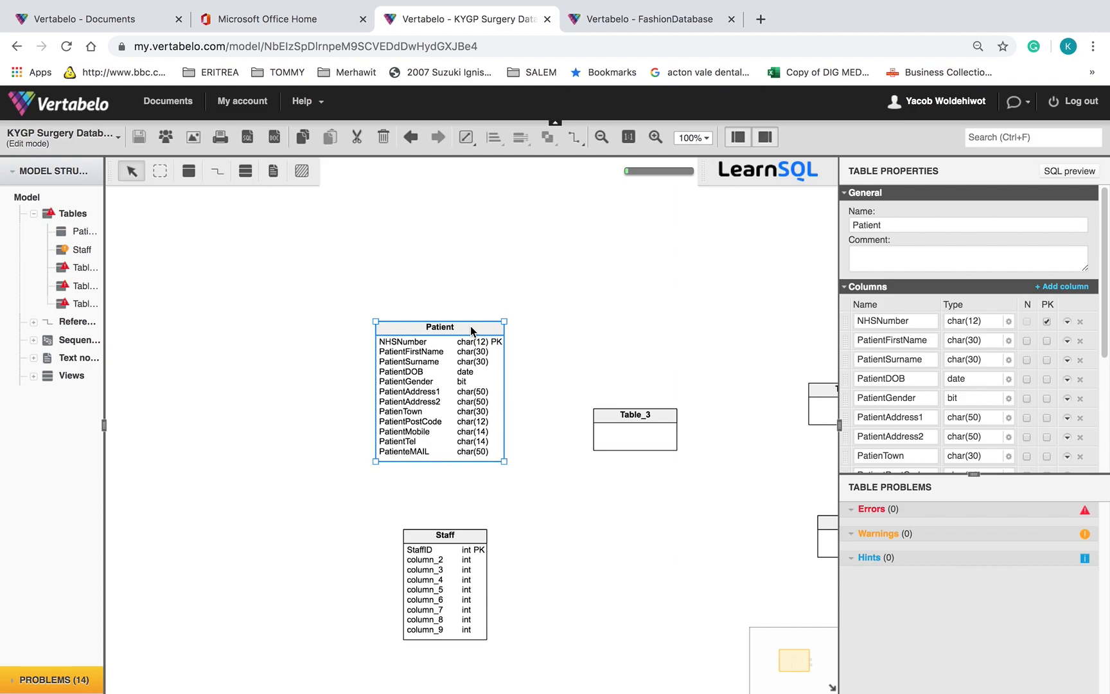
left_click(305, 137)
left_click(318, 332)
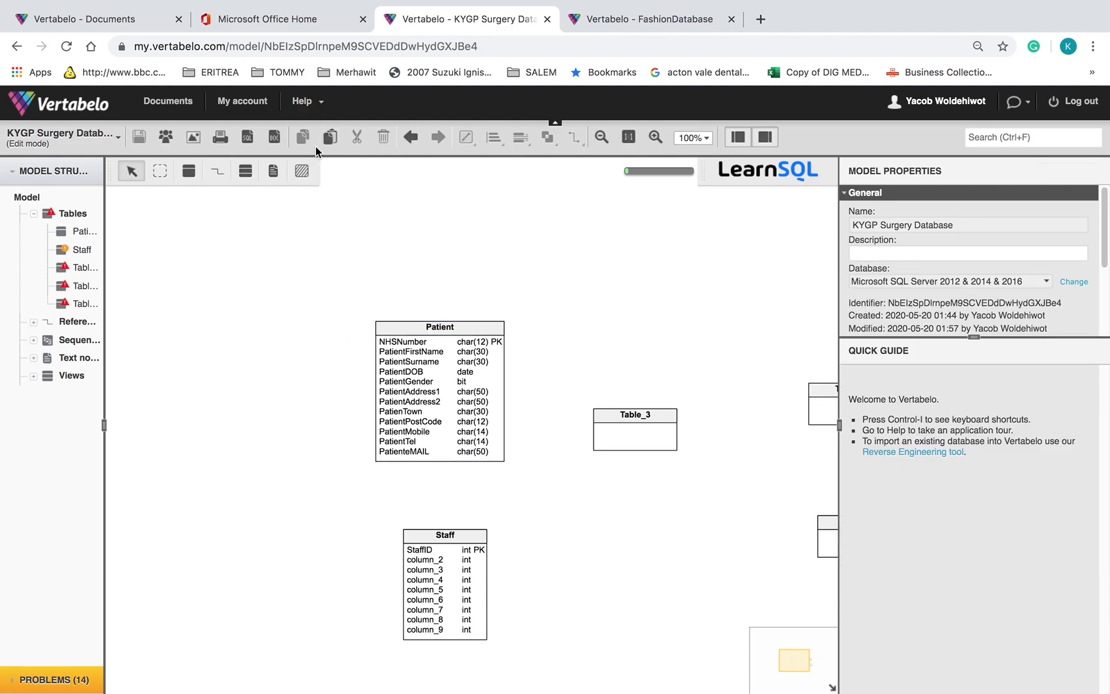
left_click(329, 137)
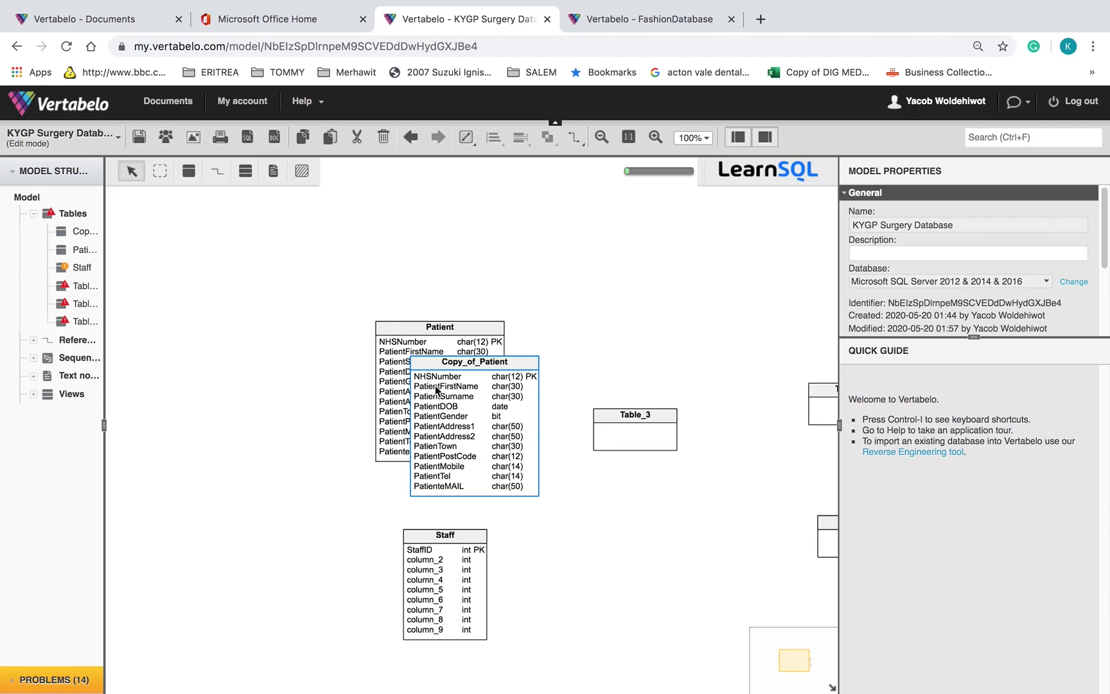
Step: Delete the old Staff table and move the Patient copy into its place below the Patient table
left_click(446, 539)
key("Delete")
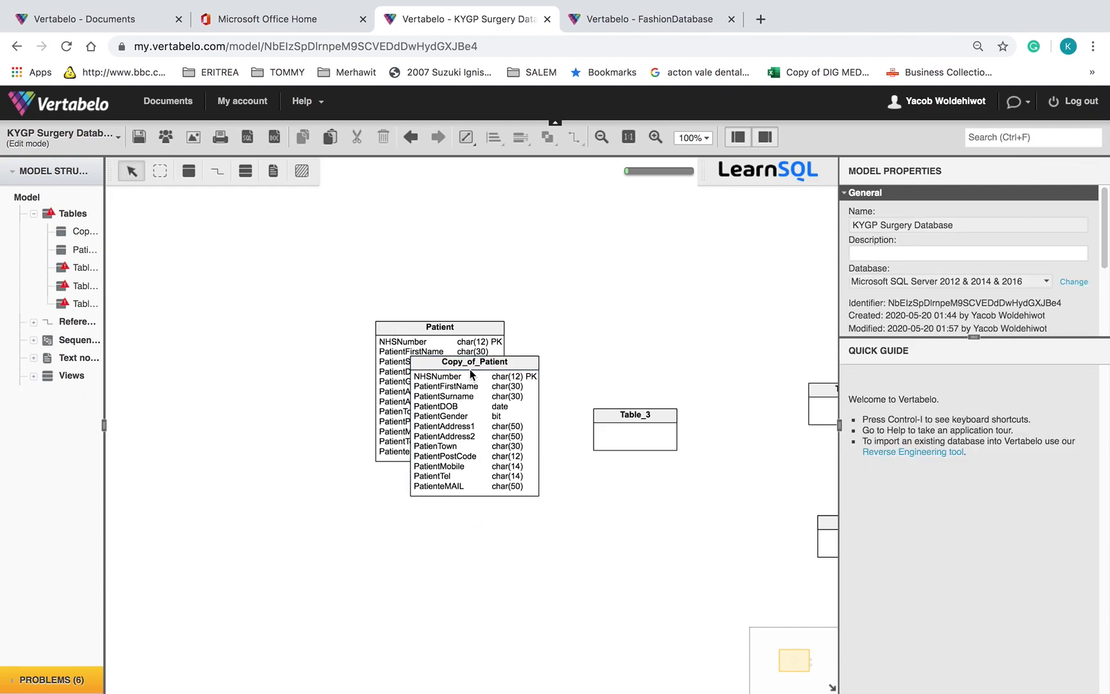
left_click_drag(475, 365, 425, 525)
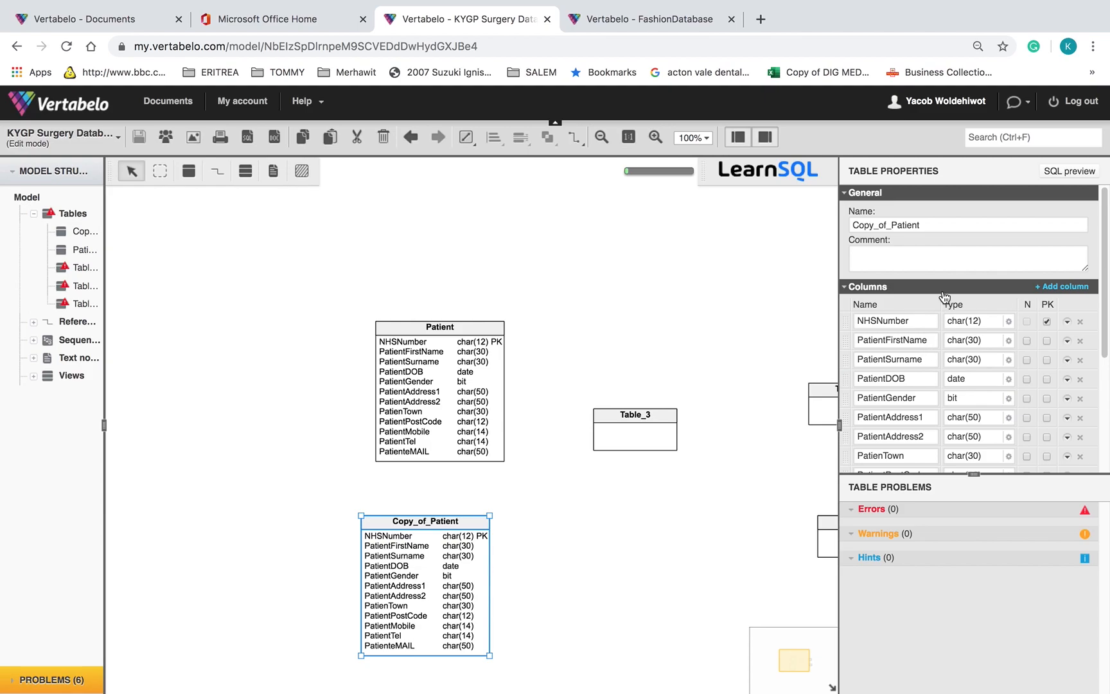
Step: Rename the copied table as Staff and its primary key column NHSNumber as StaffID
double_click(927, 225)
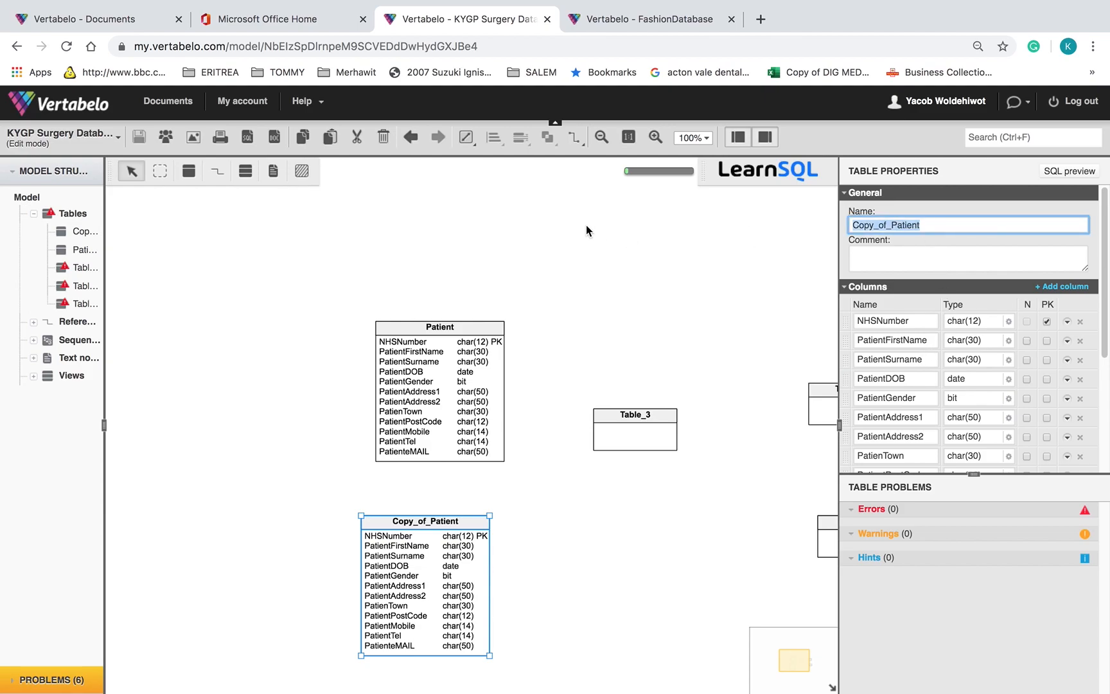
type("Staff")
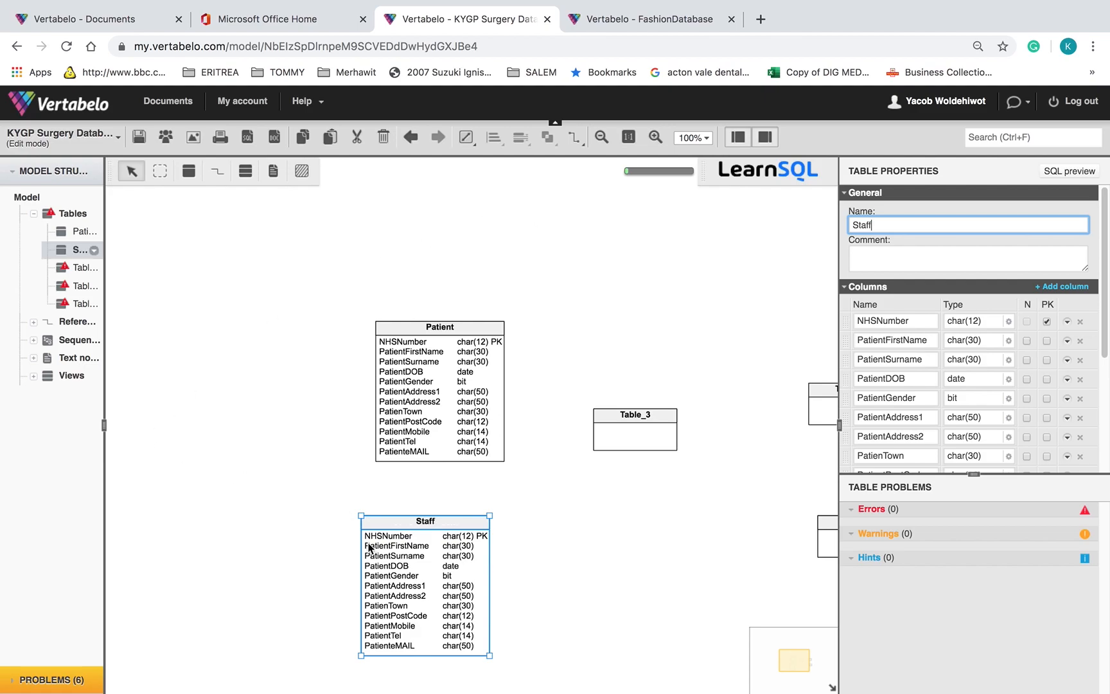
left_click(918, 321)
left_click_drag(918, 322, 782, 326)
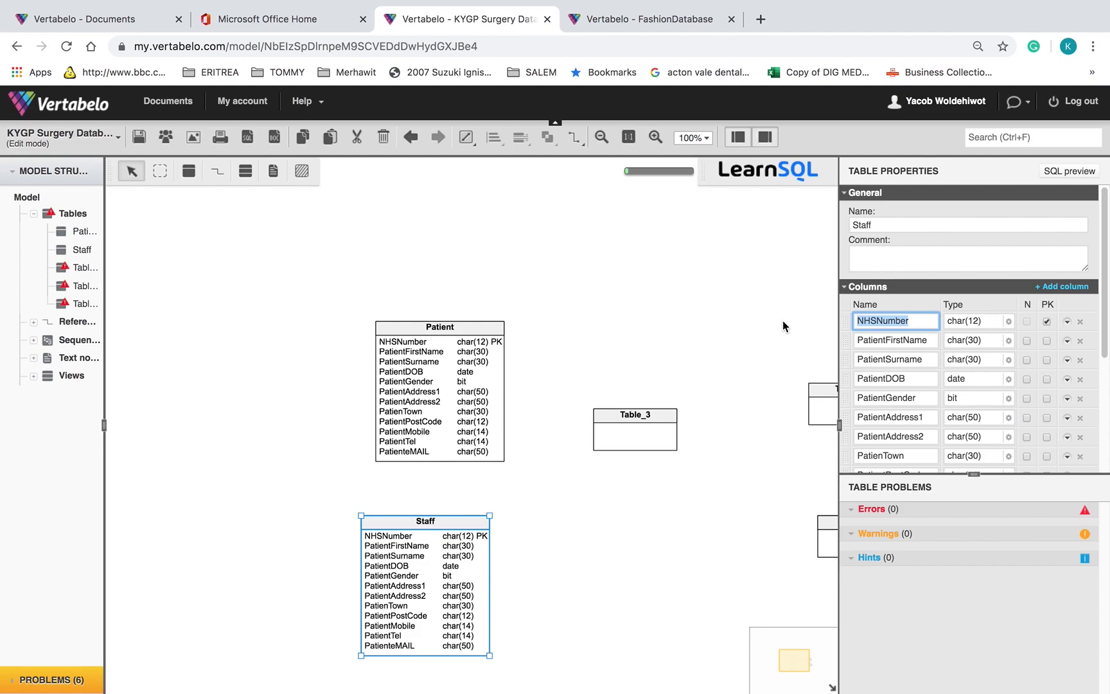
type("StaffID")
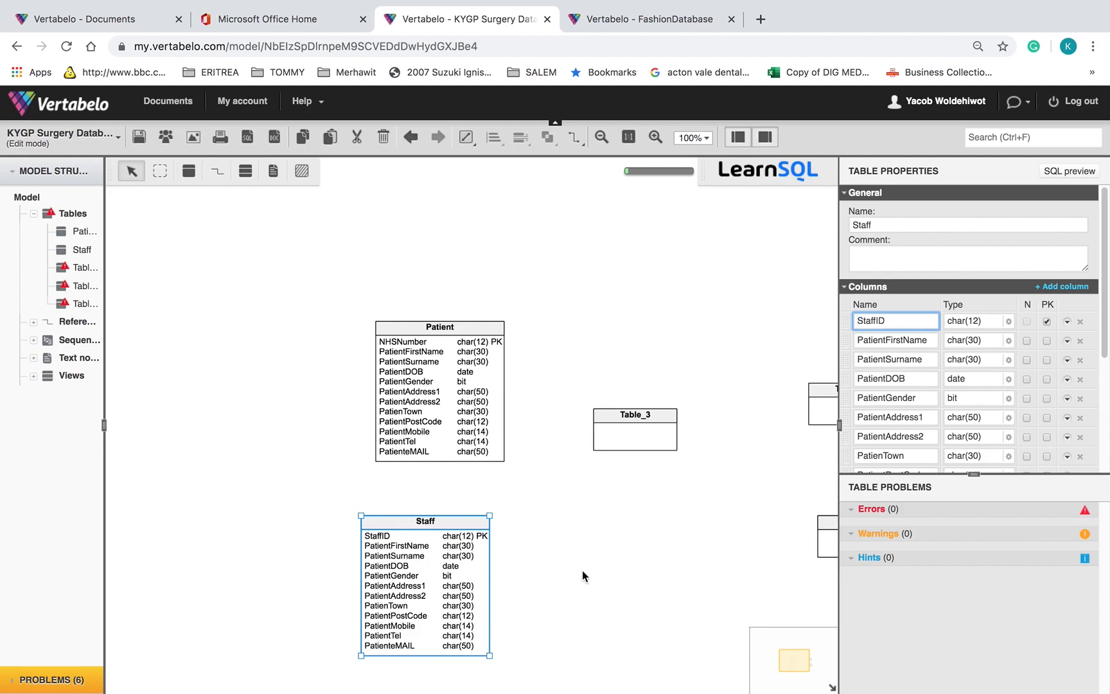
Step: Rename the Staff table's PatientFirstName and PatientSurname columns as StaffIFirstName and StaffSurname
left_click(910, 340)
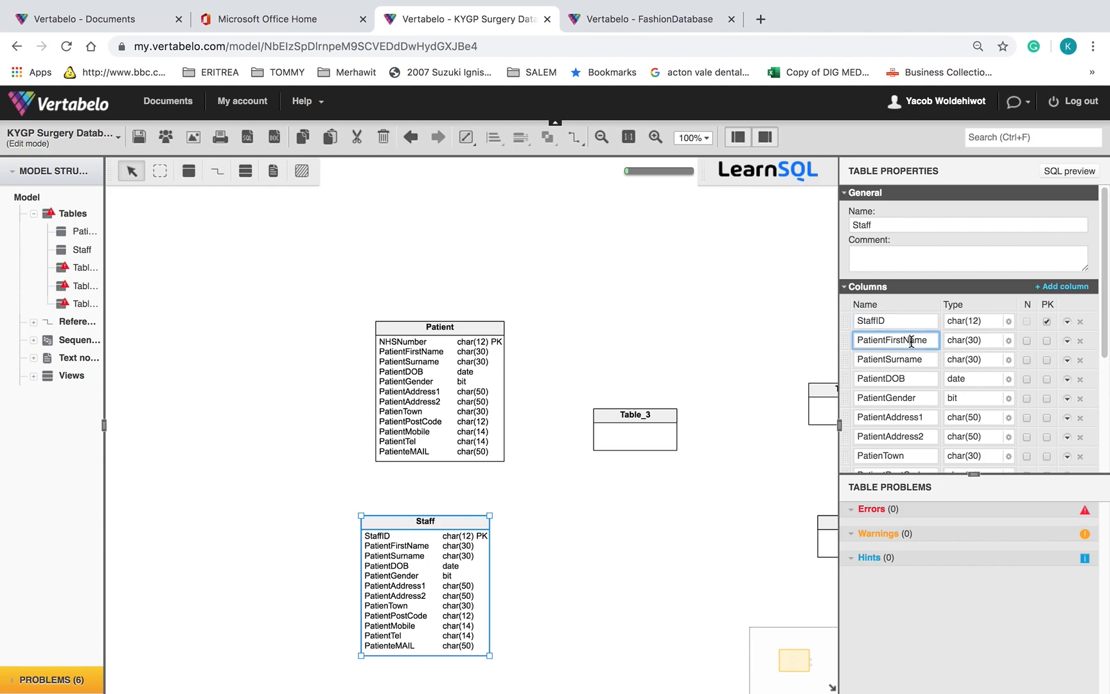
left_click_drag(885, 341, 852, 321)
key("ctrl+c")
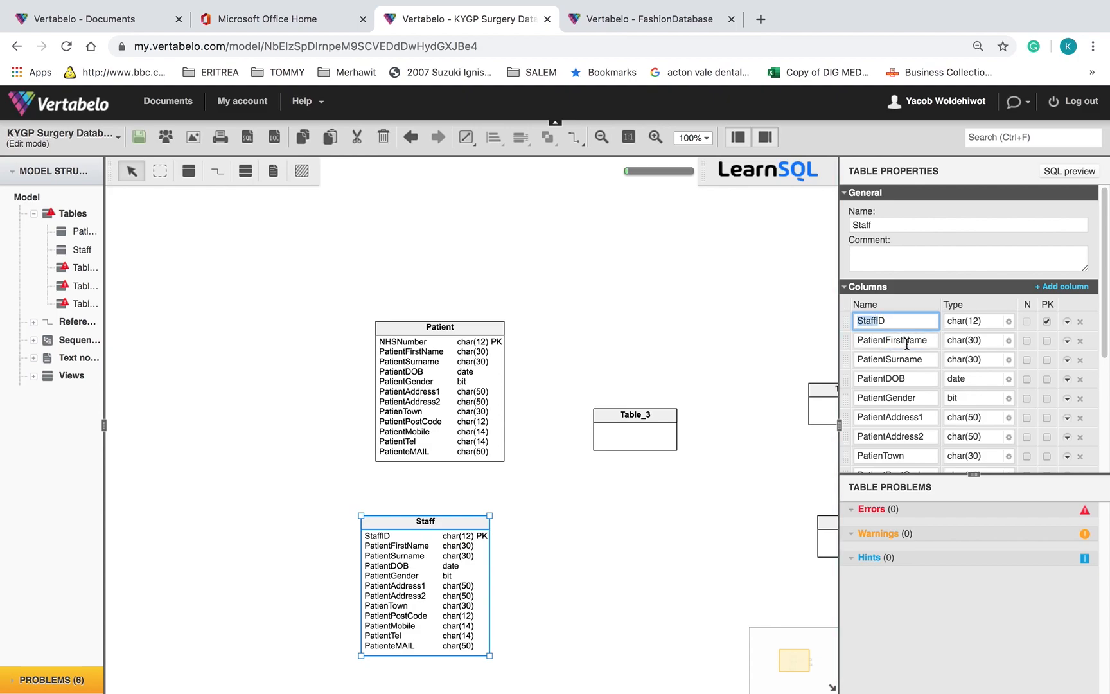
left_click(883, 339)
left_click_drag(883, 340, 801, 332)
key("ctrl+v")
left_click_drag(883, 359, 798, 350)
type("StaffI")
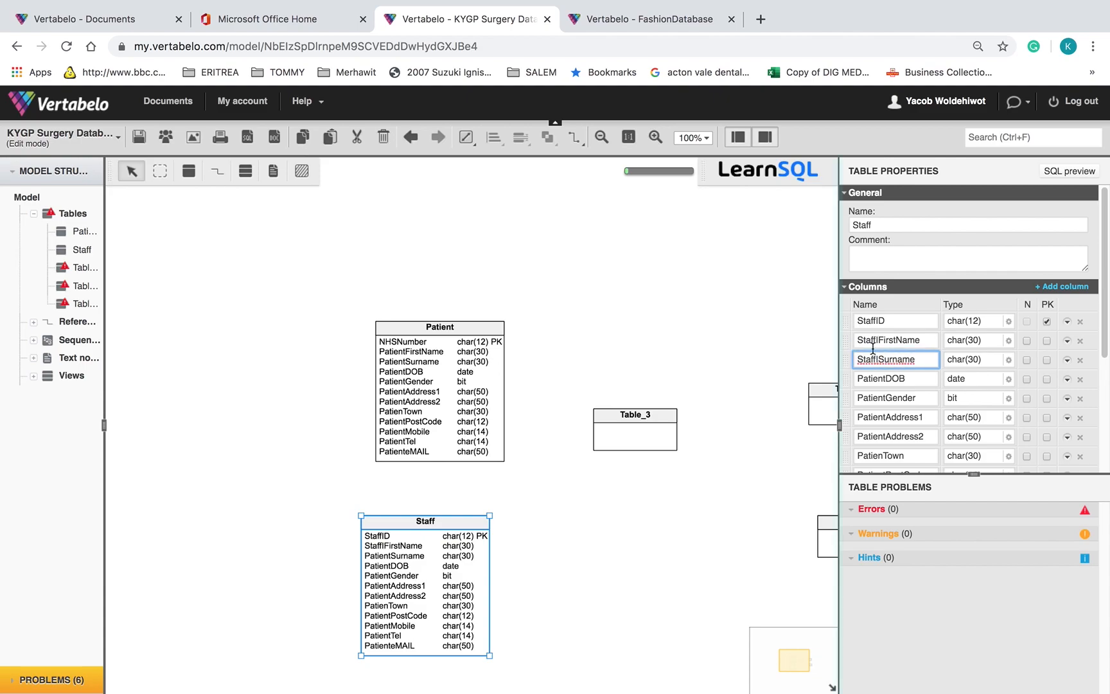
key("BackSpace")
Step: Shorten the PatientDOB column's name to DOB in the Staff table
left_click(887, 379)
key("BackSpace")
key("BackSpace")
key("BackSpace")
key("BackSpace")
key("BackSpace")
key("BackSpace")
key("BackSpace")
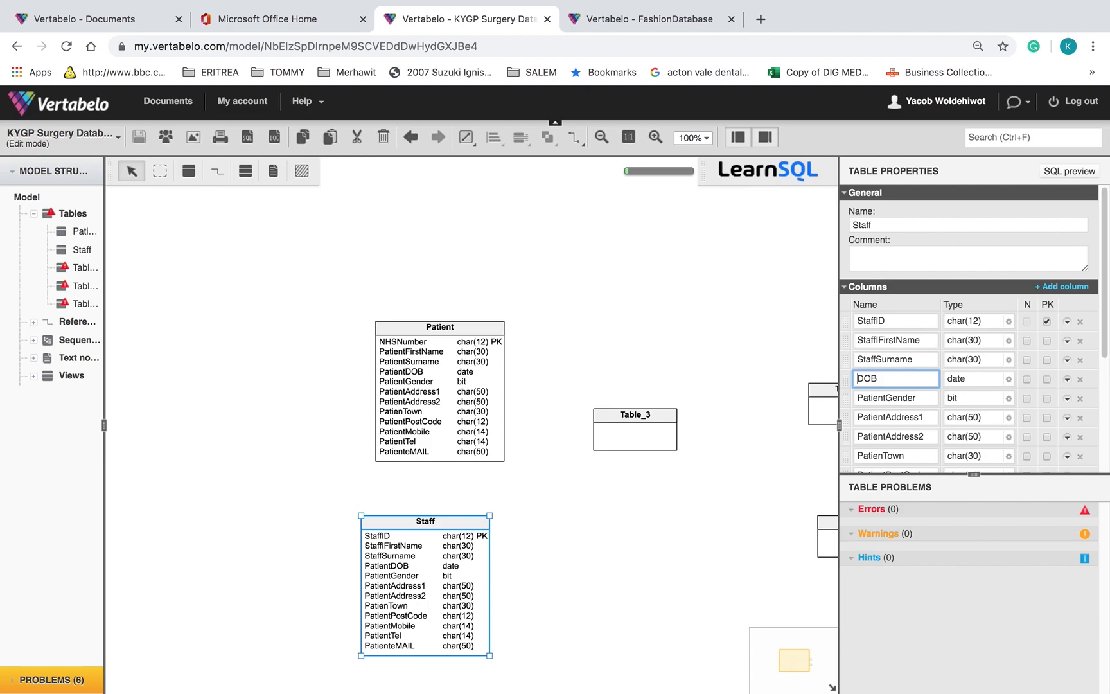
Step: Check the staff attributes in the Excel workbook and delete the Staff table's PatientGender, PatientAddress1, PatientAddress2, PatienTown, PatientPostCode and PatientMobile columns
key("ctrl+Left")
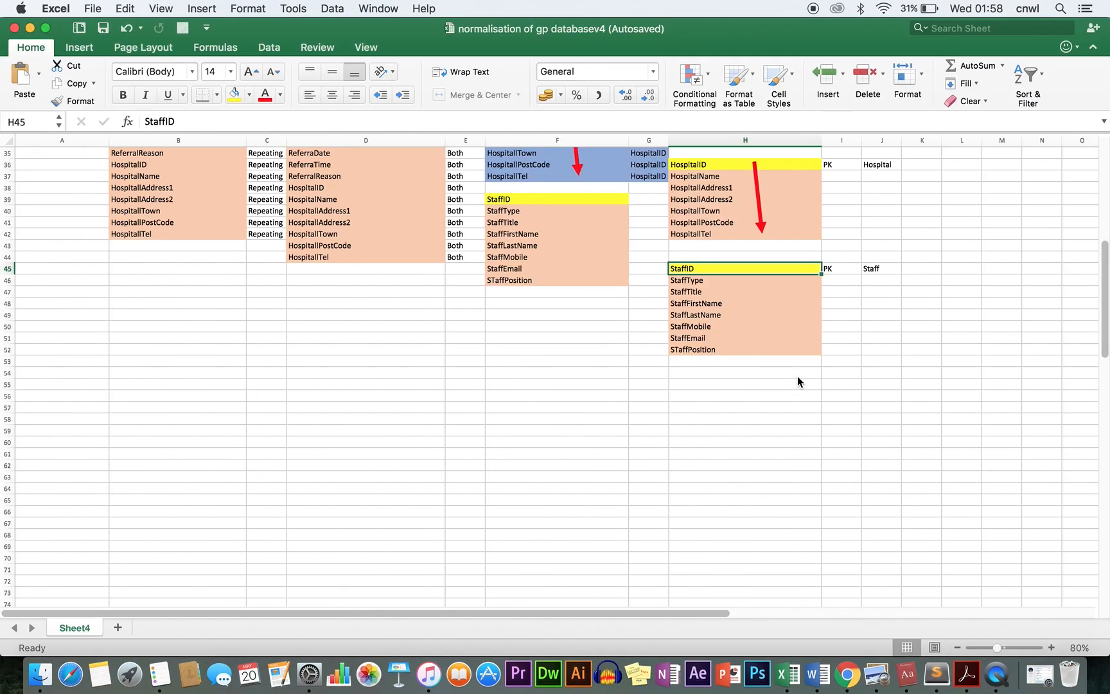
key("ctrl+Right")
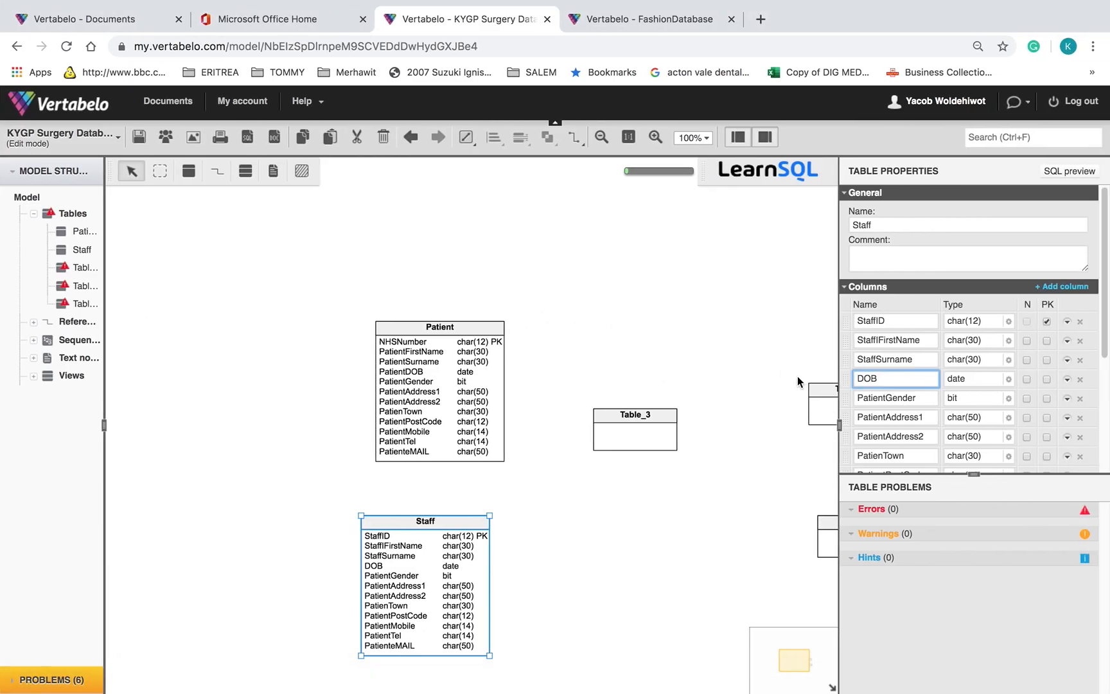
key("ctrl+Left")
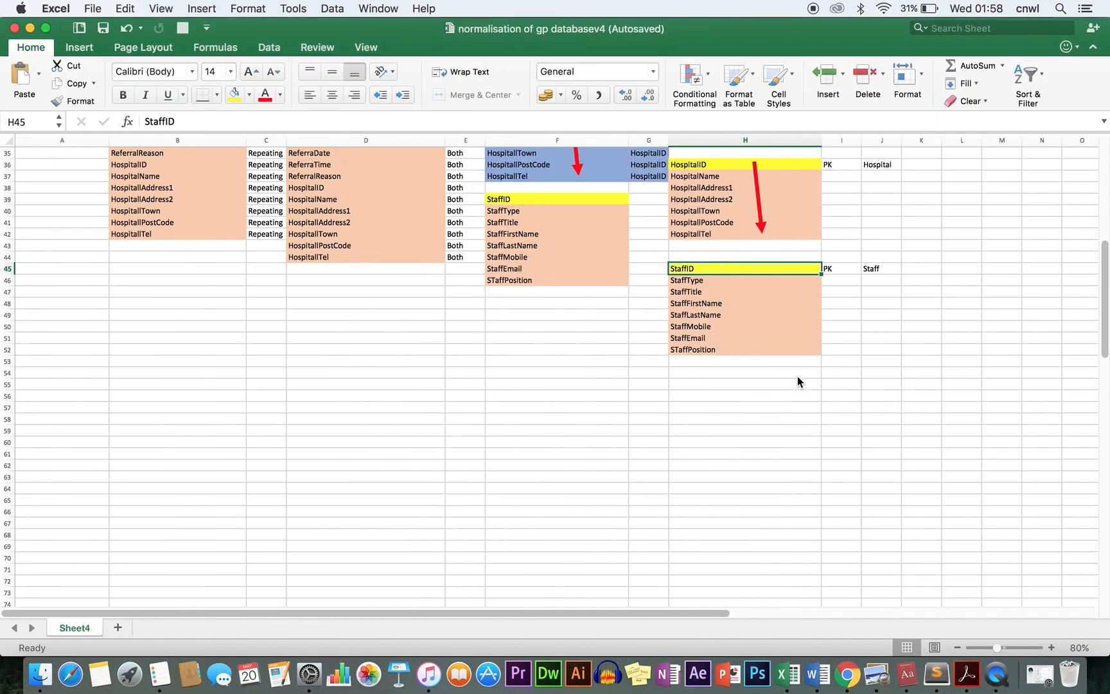
key("ctrl+Right")
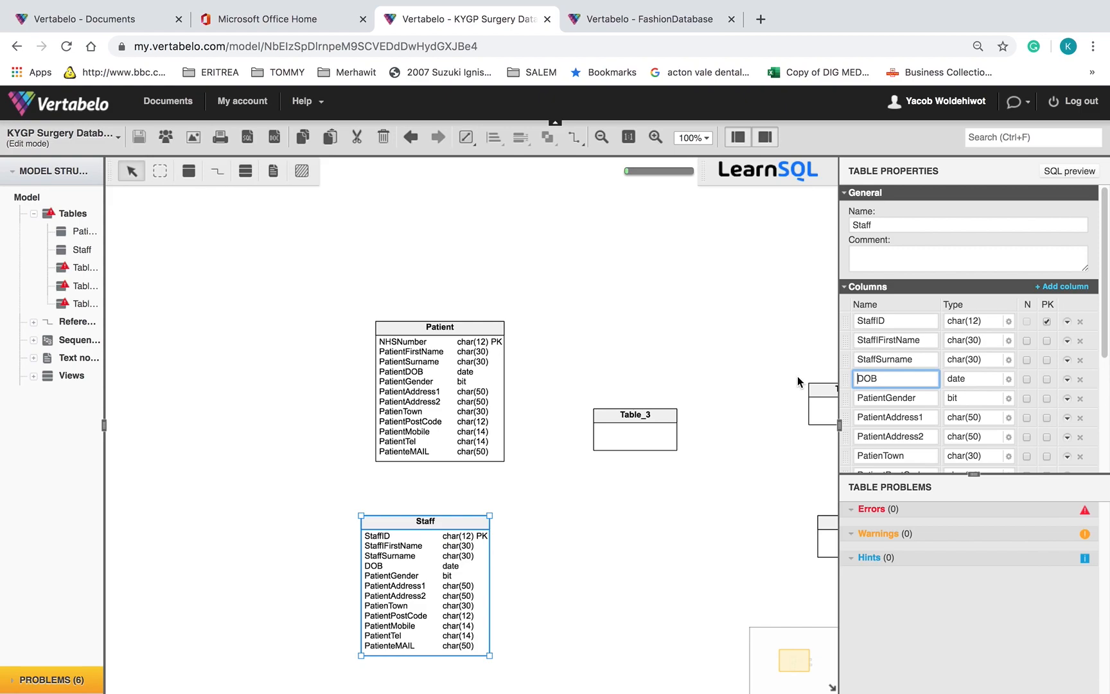
left_click(863, 398)
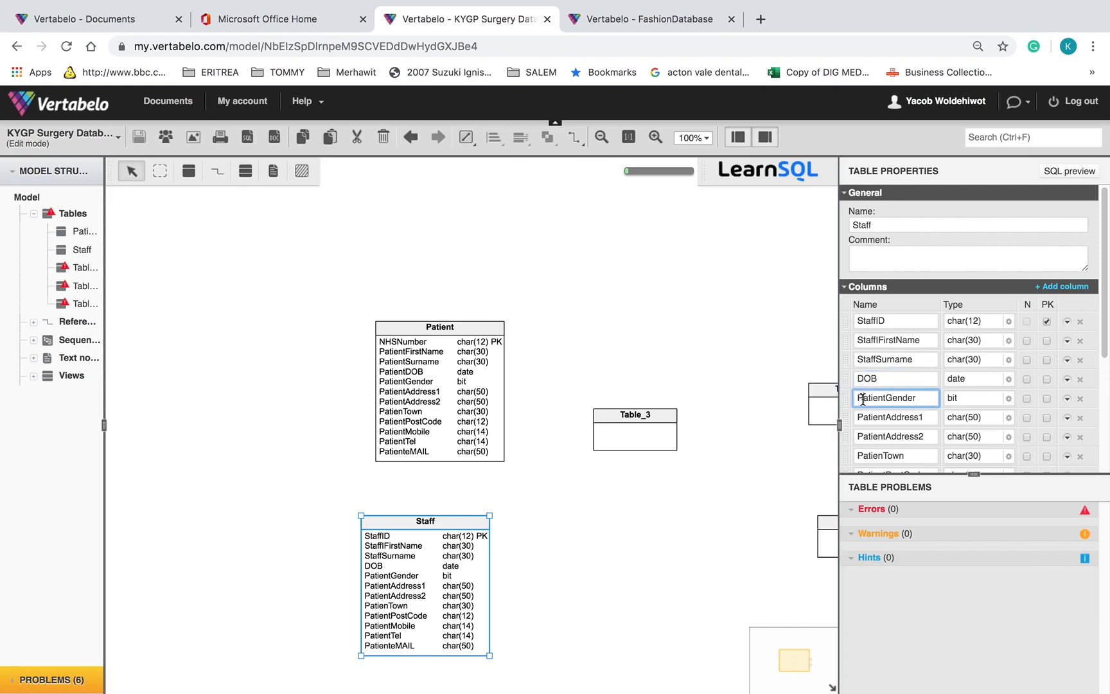
left_click(1079, 399)
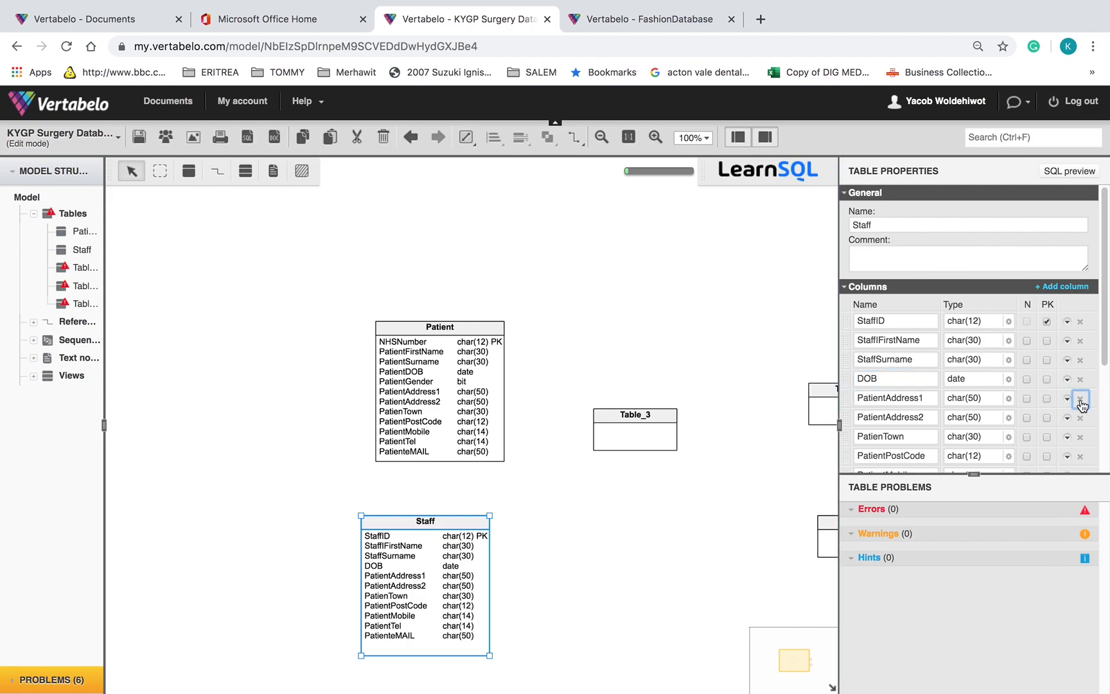
left_click(1080, 399)
left_click(1080, 399)
left_click(1080, 399)
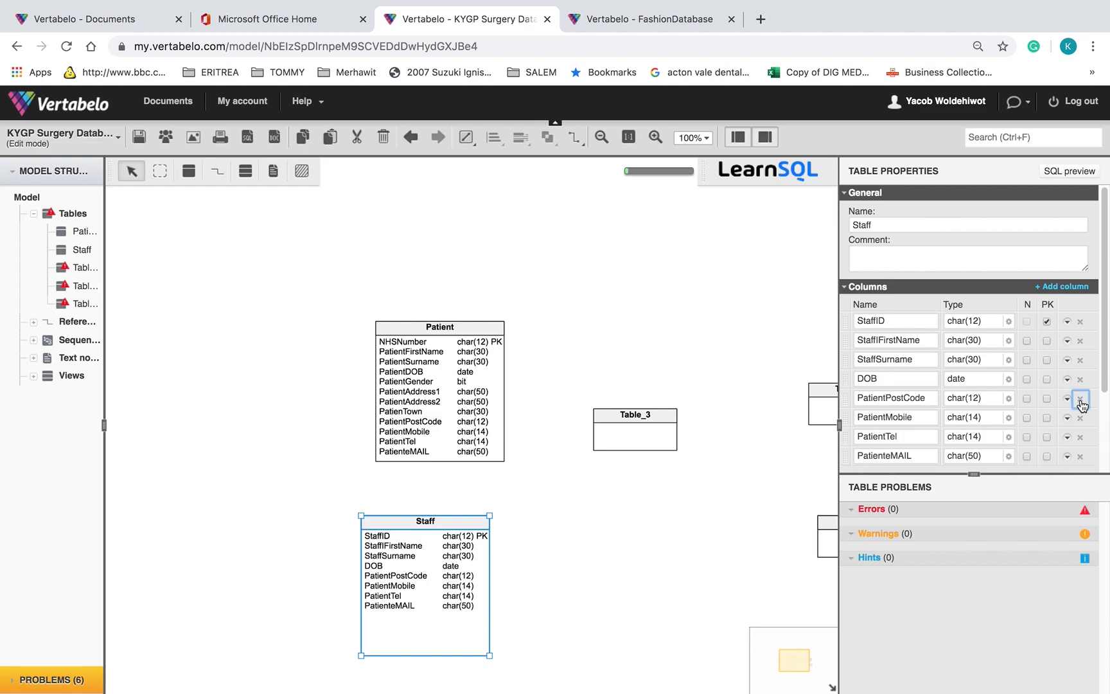
left_click(1080, 399)
left_click(1080, 399)
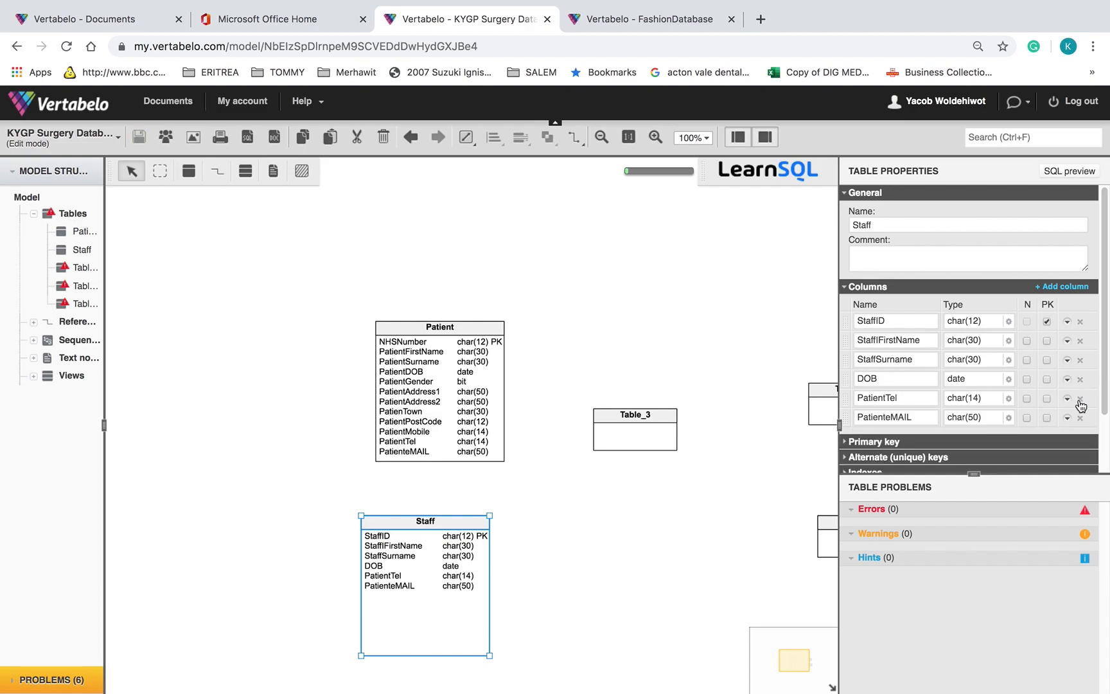
Step: Rename the Staff table's DOB column as StaffMobile, checking the attribute list in the Excel workbook
left_click(908, 379)
left_click_drag(907, 380, 818, 378)
type("Staffl")
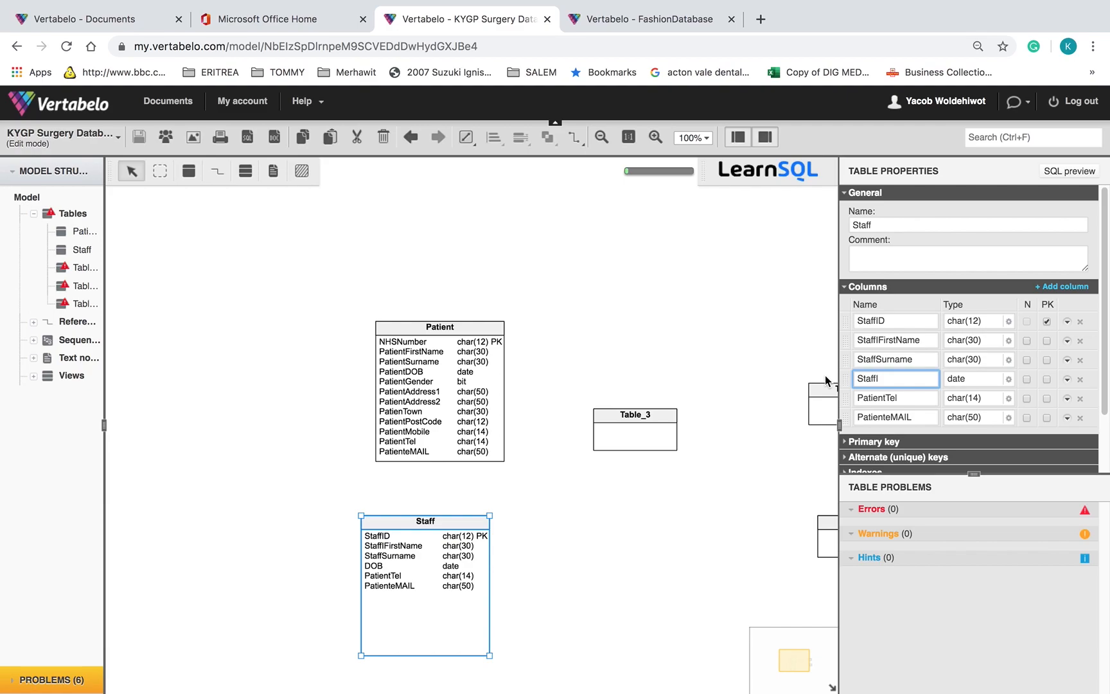
key("ctrl+Left")
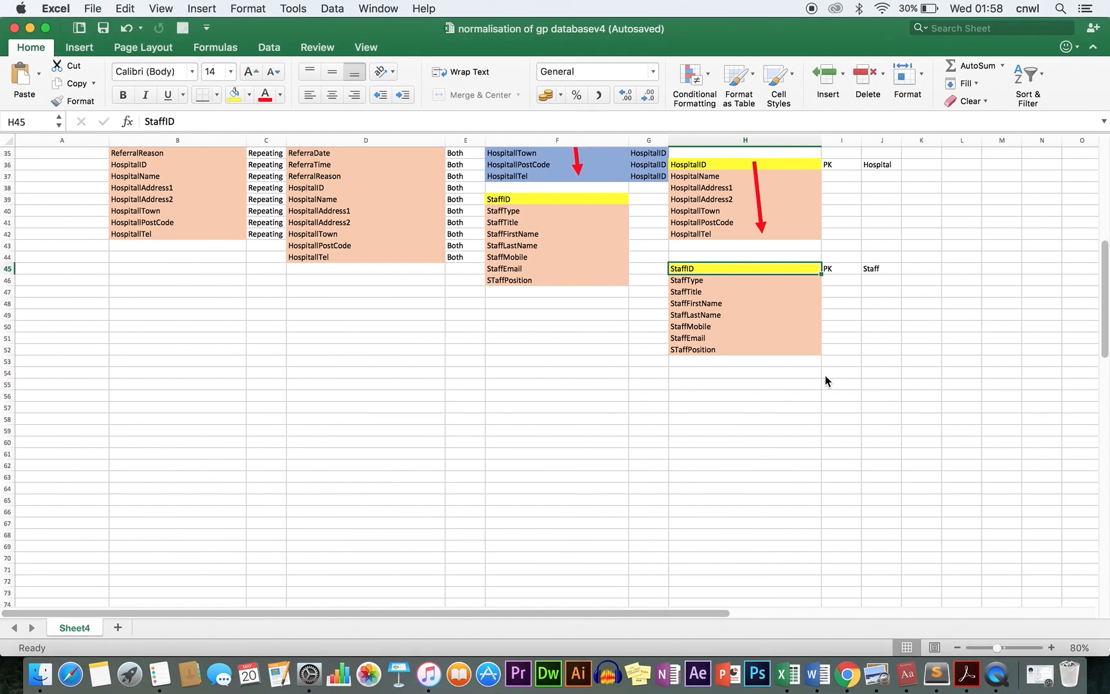
key("ctrl+Right")
type("moB")
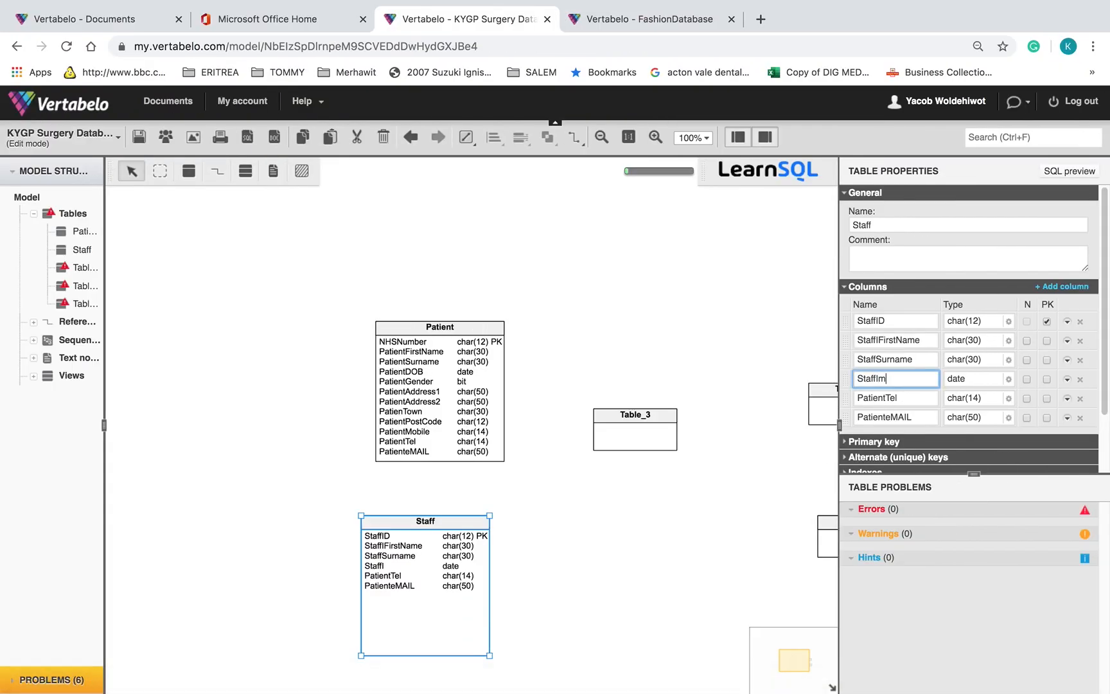
key("BackSpace")
key("BackSpace")
key("BackSpace")
key("BackSpace")
key("BackSpace")
type("F")
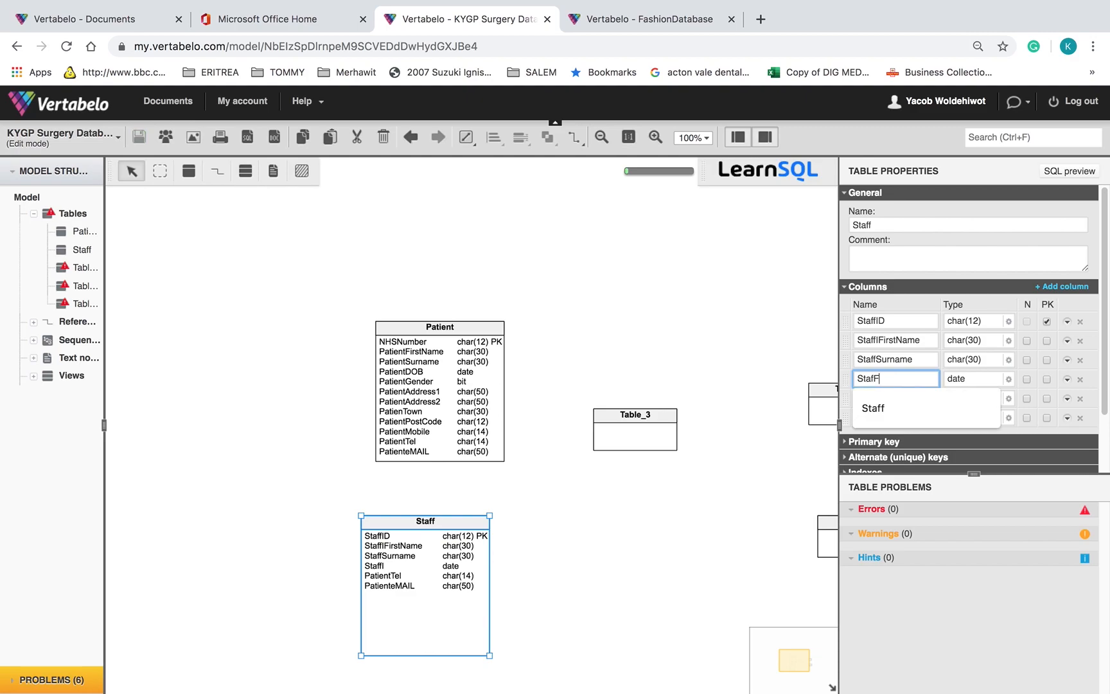
type("moBILE")
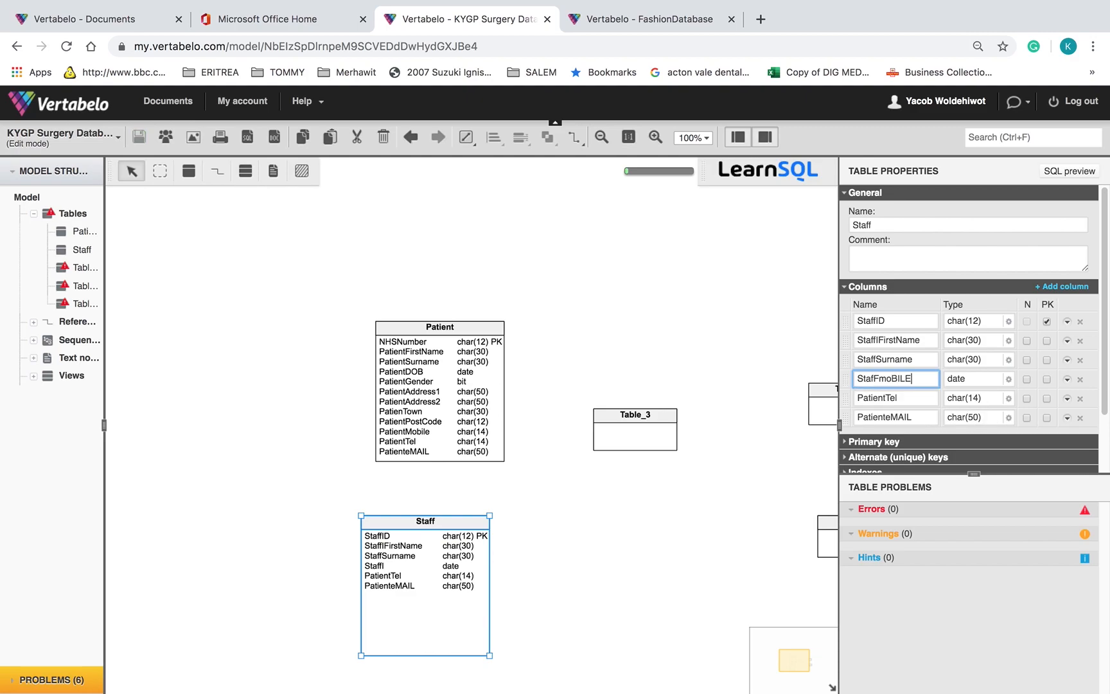
key("BackSpace")
key("BackSpace")
key("BackSpace")
key("BackSpace")
key("BackSpace")
type("fMobile")
Step: Change the StaffMobile column's data type to char(30)
left_click(994, 377)
key("BackSpace")
key("BackSpace")
key("BackSpace")
key("BackSpace")
type("char")
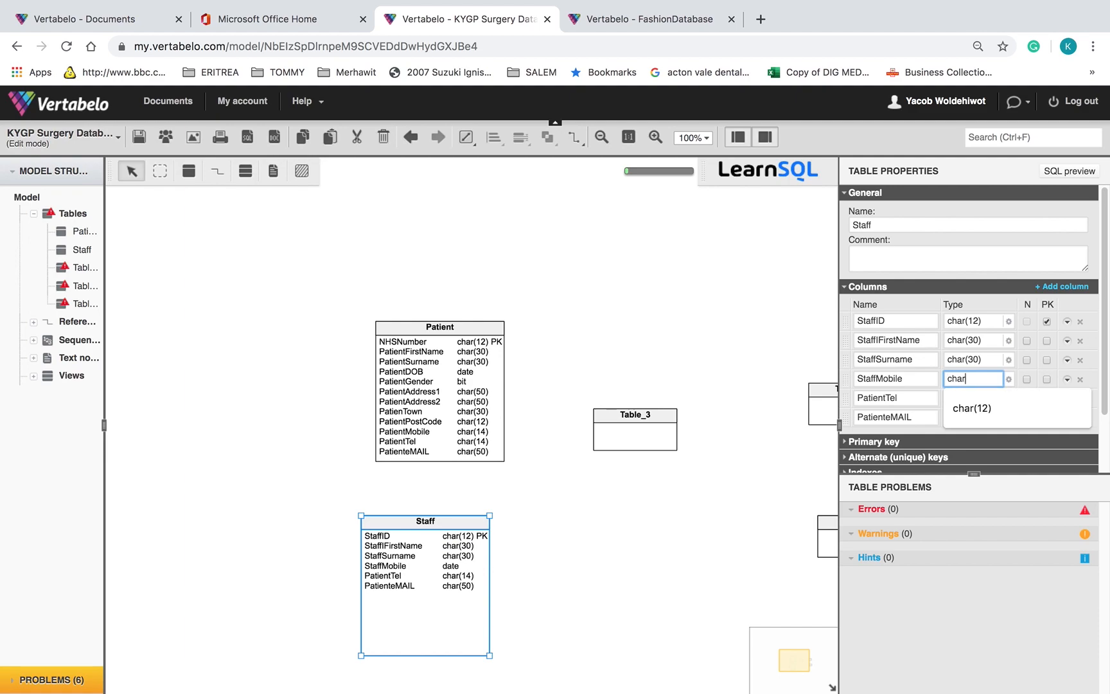
type("(30)")
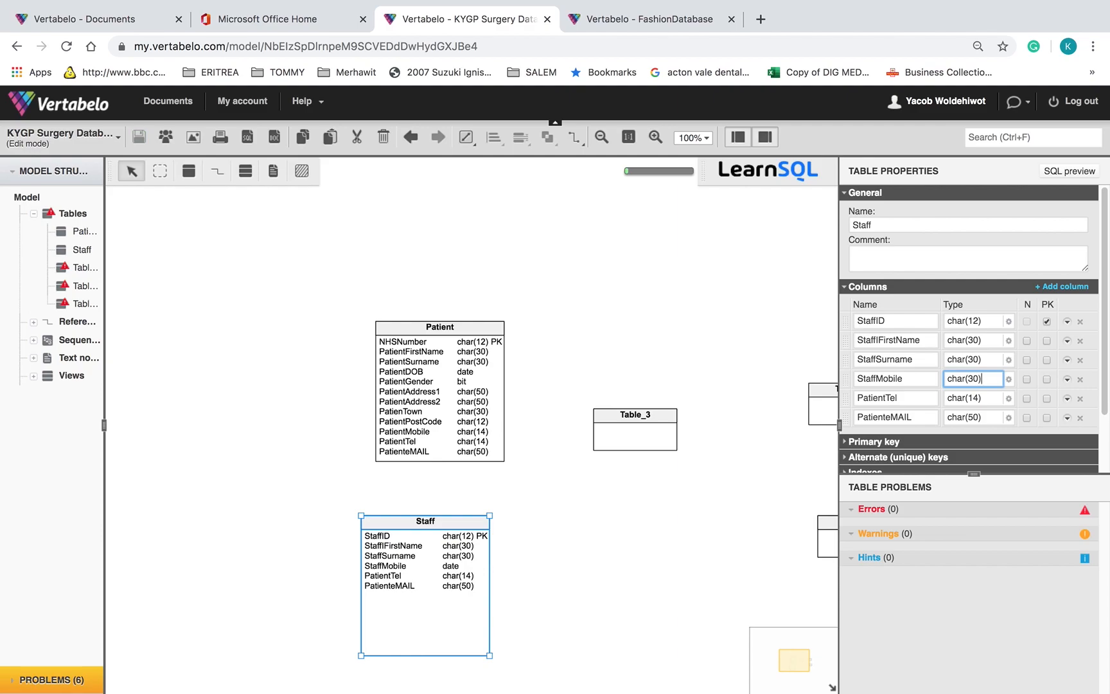
Step: Rename the Staff table's PatientTel and PatienteMAIL columns as StaffTel and StaffEMAIL
left_click(914, 396)
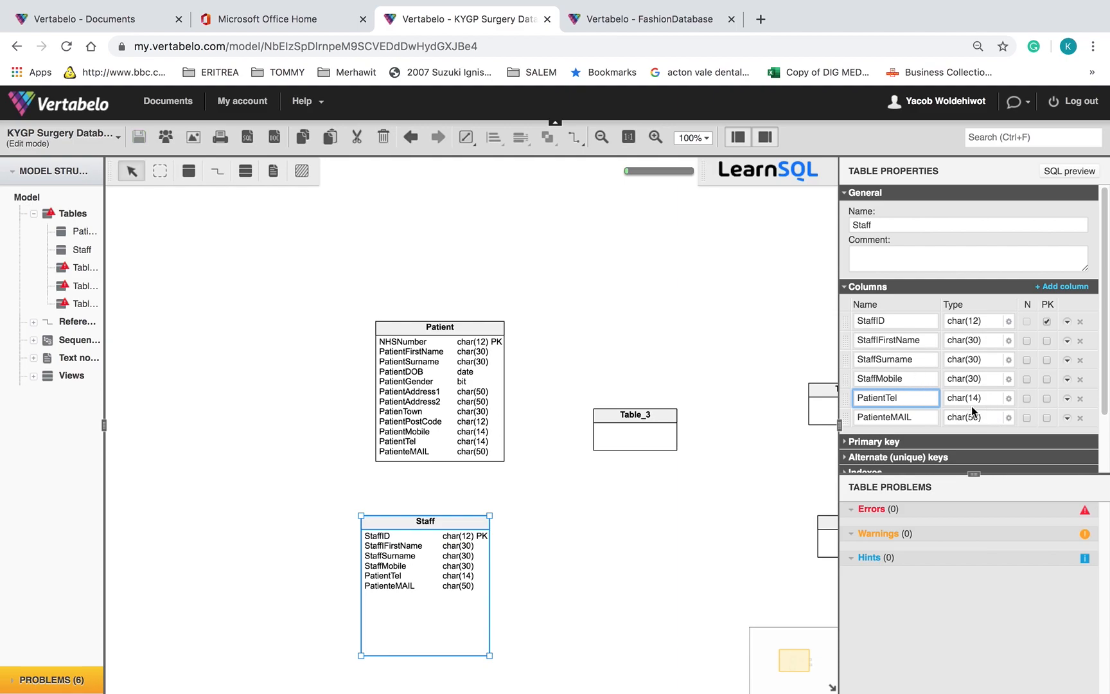
left_click_drag(892, 398, 794, 408)
type("Staffl")
key("BackSpace")
left_click(889, 417)
left_click_drag(890, 418, 818, 422)
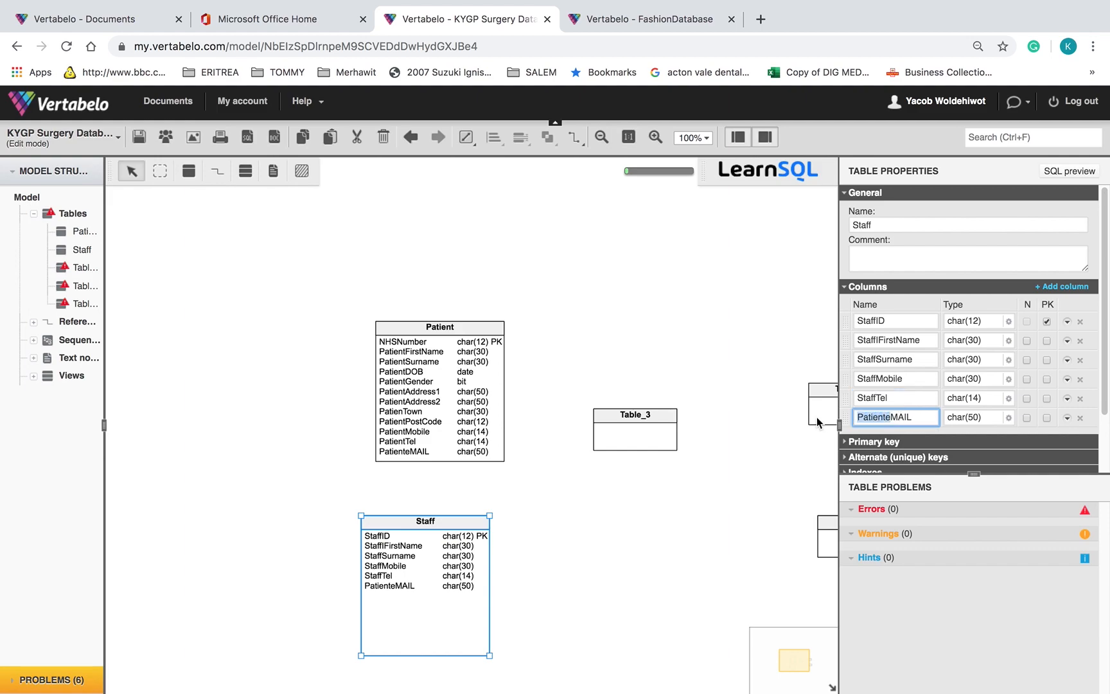
type("StafflE")
key("BackSpace")
left_click(928, 398)
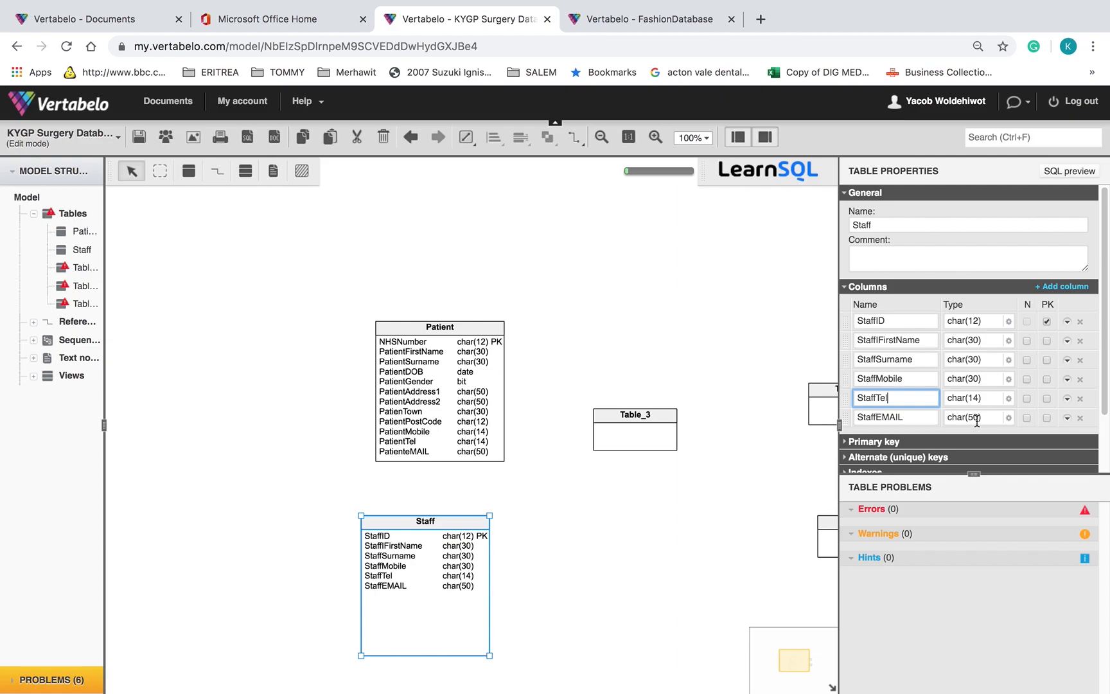
Step: Set the StaffMobile column's data type to char(14)
left_click(980, 379)
key("BackSpace")
key("BackSpace")
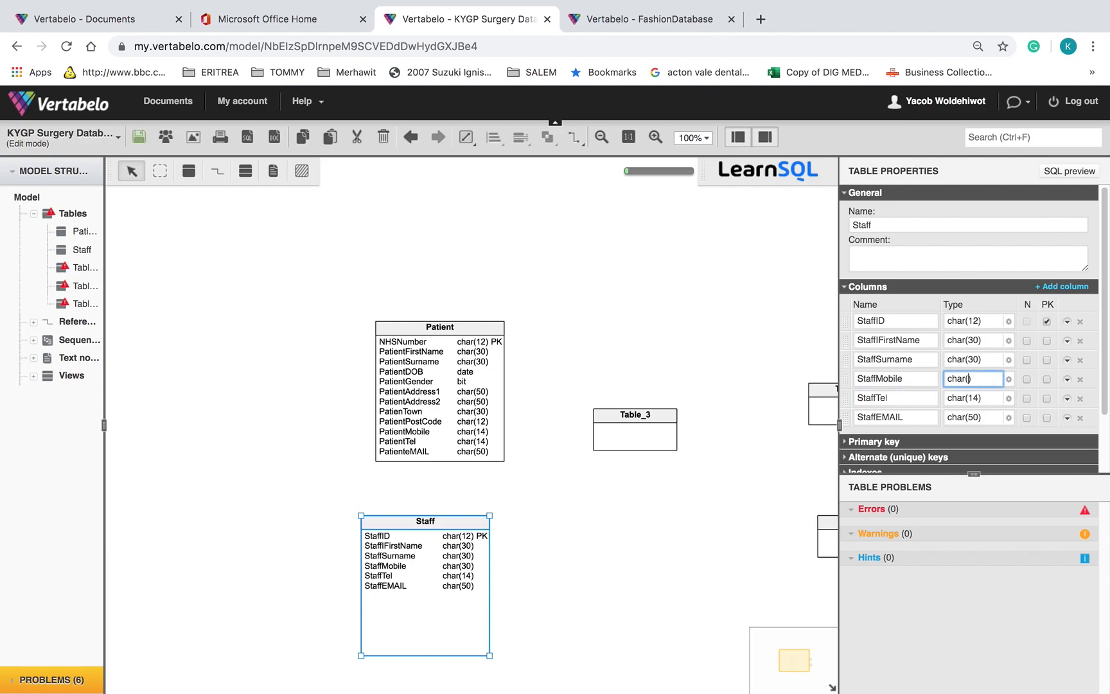
type("14")
left_click(646, 455)
Step: Check the Appointment attribute list in the Excel workbook and delete the empty Table_3 from the Vertabelo diagram
left_click(646, 414)
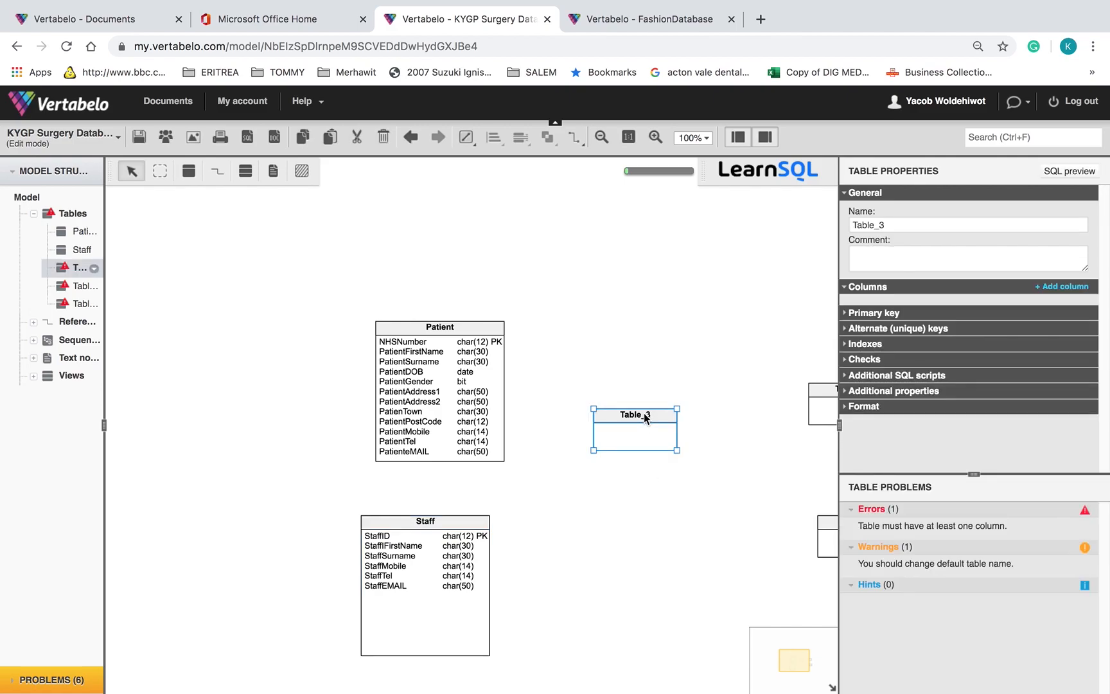
key("super+Tab")
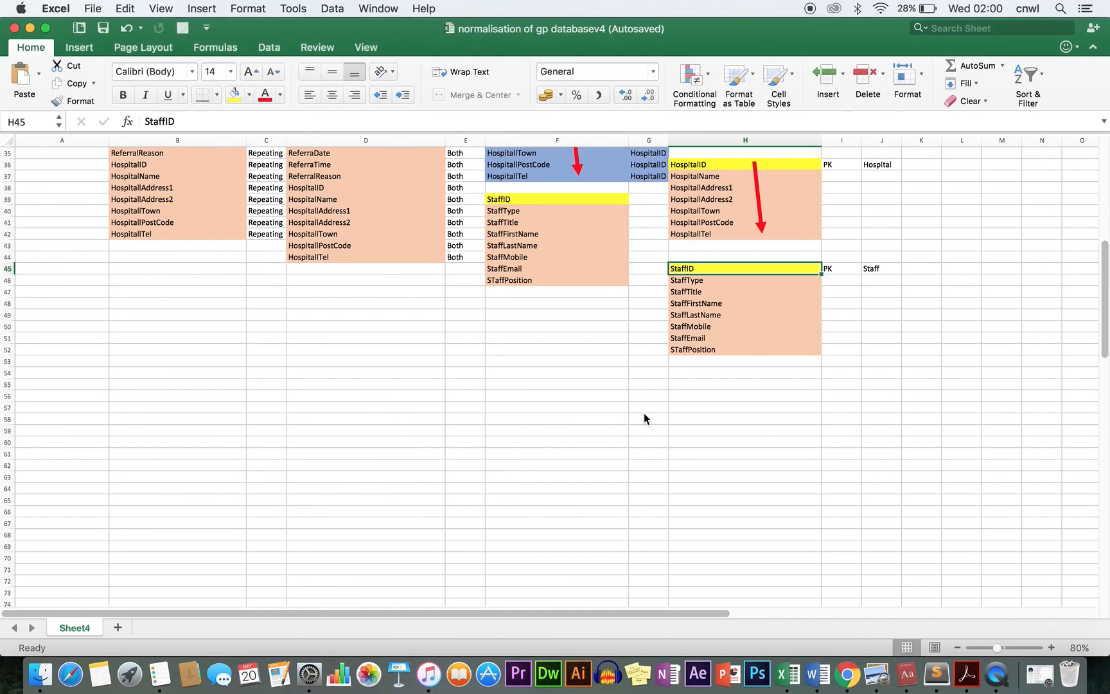
left_click_drag(1106, 312, 1074, 203)
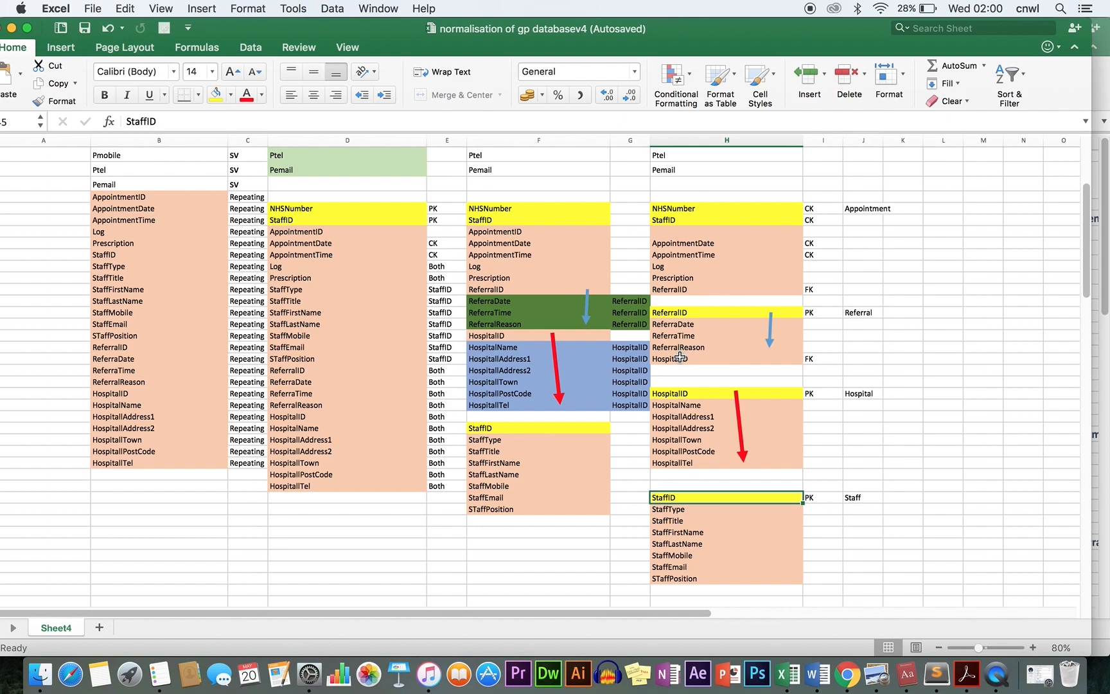
left_click(695, 207)
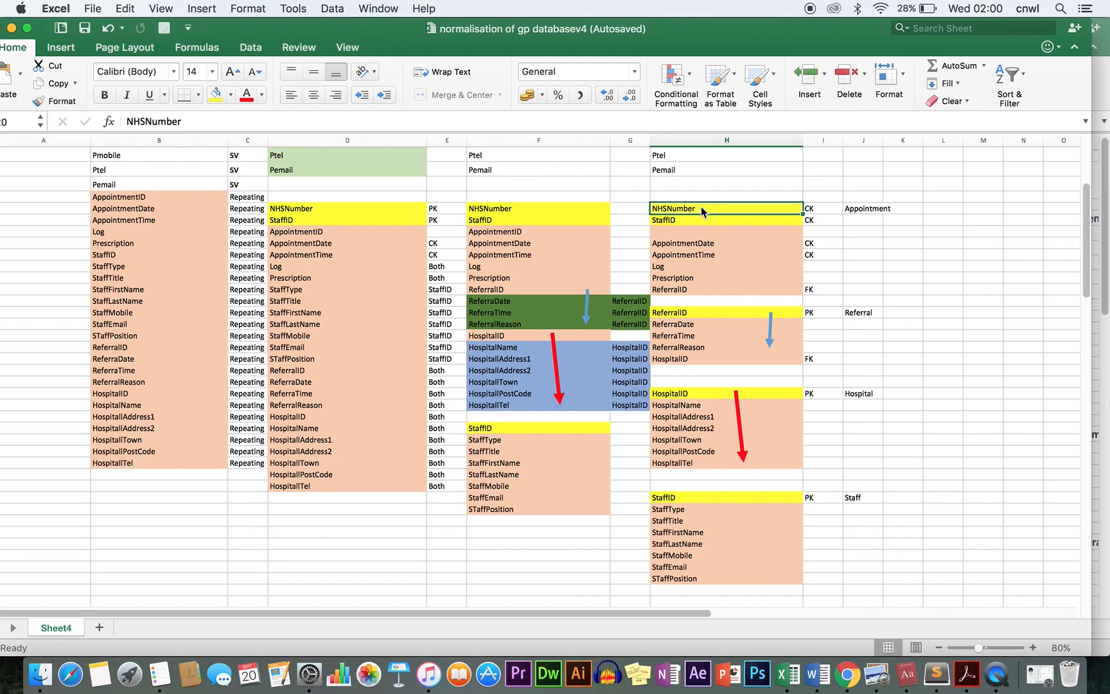
key("ctrl+Left")
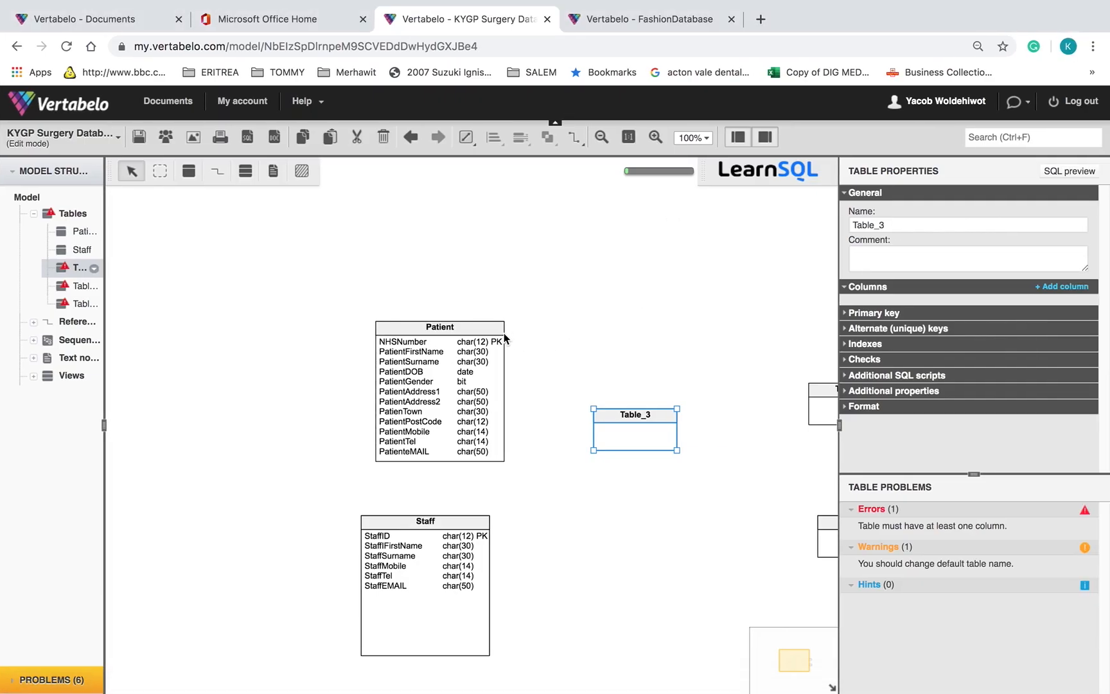
left_click(621, 421)
key("Delete")
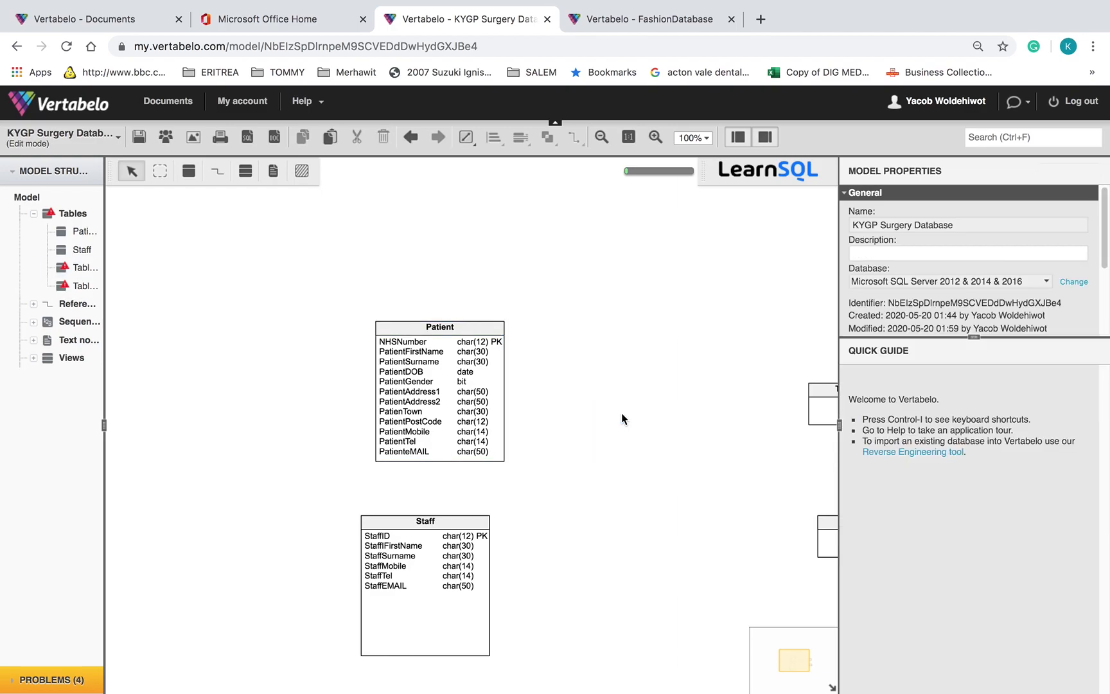
Step: Duplicate the Patient table again and place the copy beside the original, where Table_3 was
left_click(419, 326)
left_click(303, 137)
left_click(329, 138)
left_click_drag(435, 364, 610, 359)
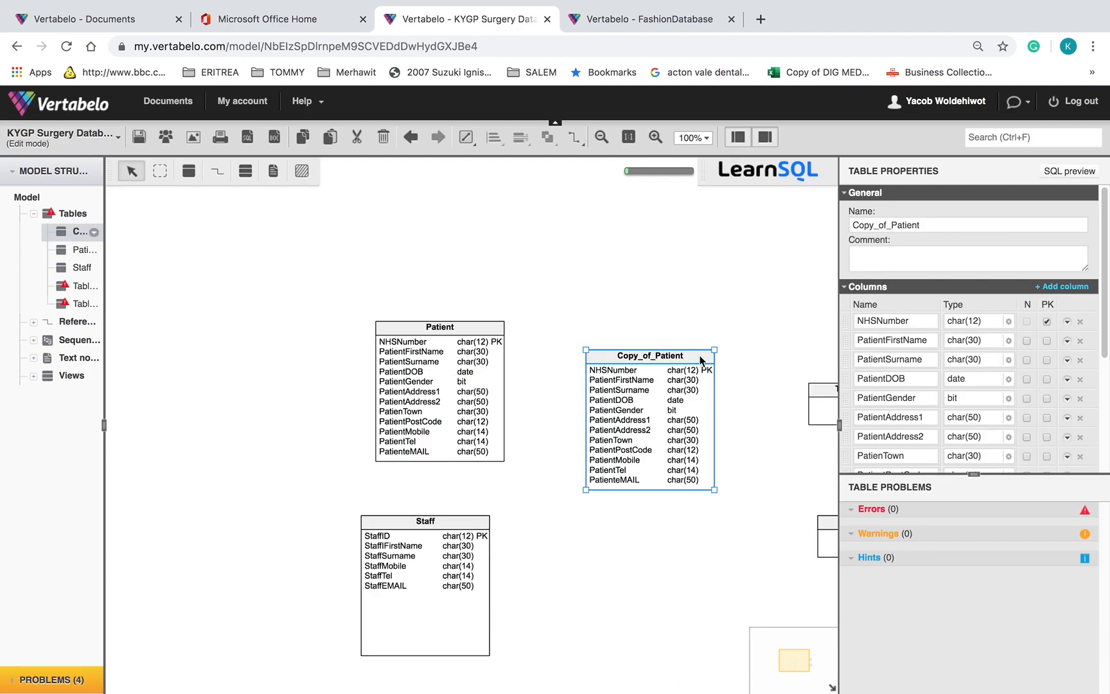
Step: Rename the Copy_of_Patient table to Appointment
double_click(933, 226)
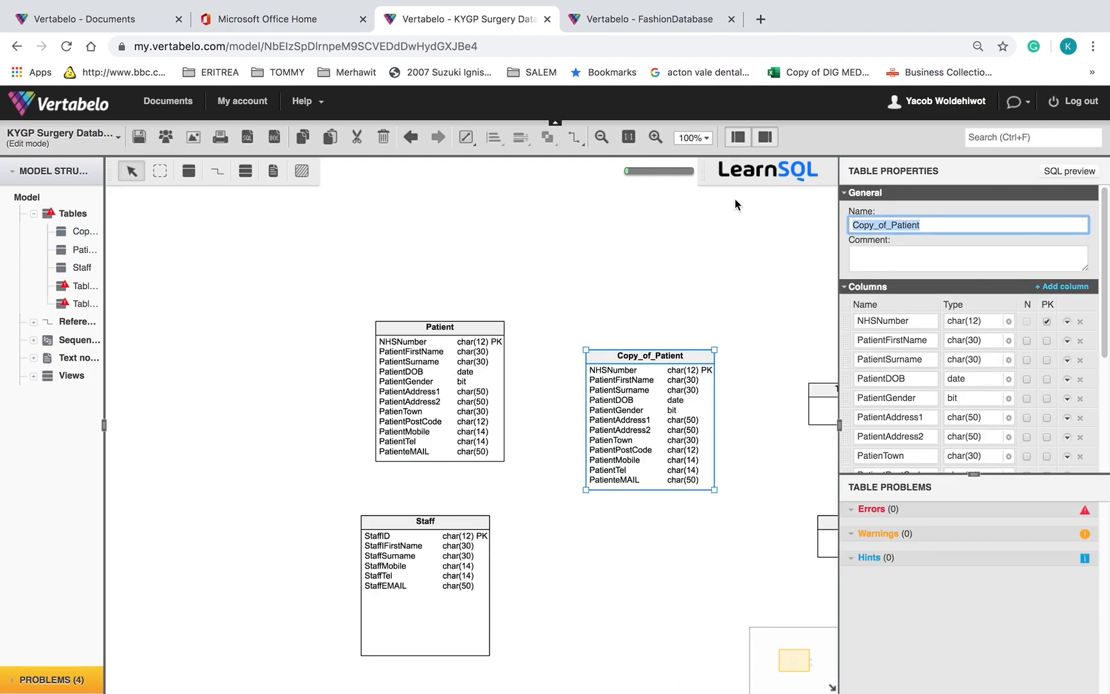
key("BackSpace")
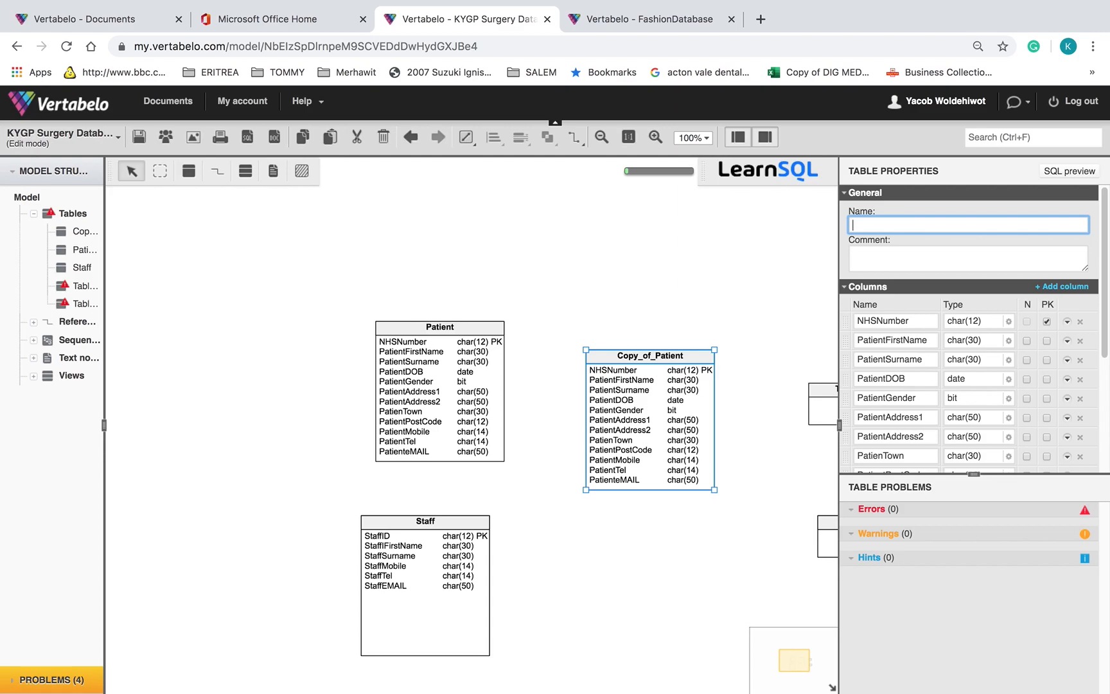
type("s")
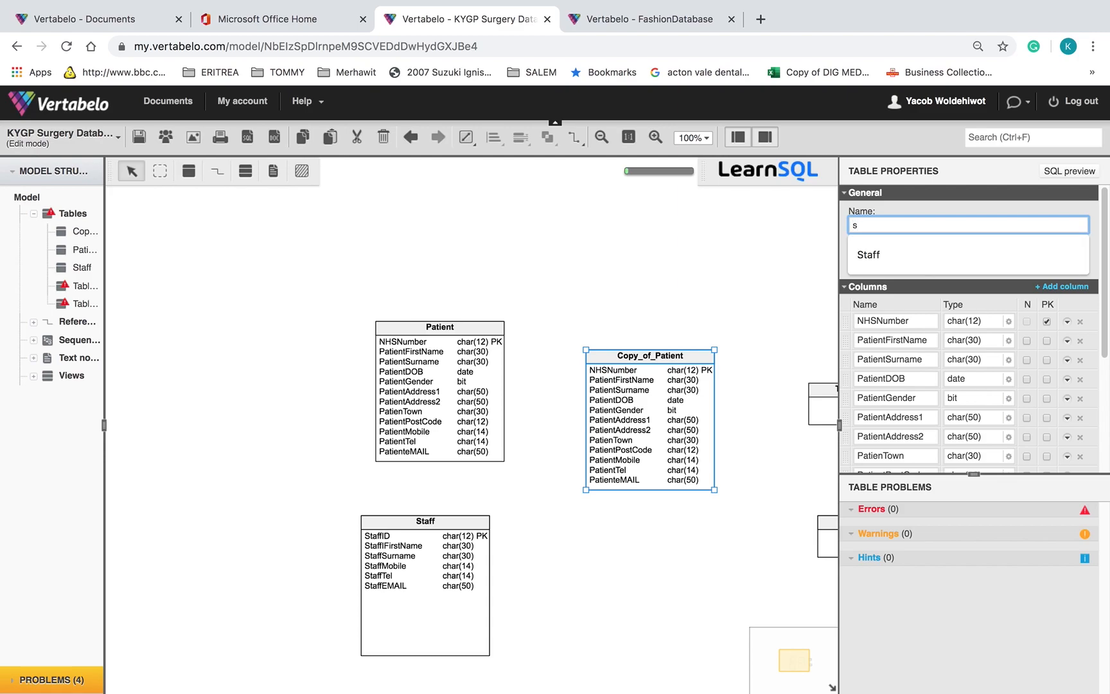
key("BackSpace")
type("A")
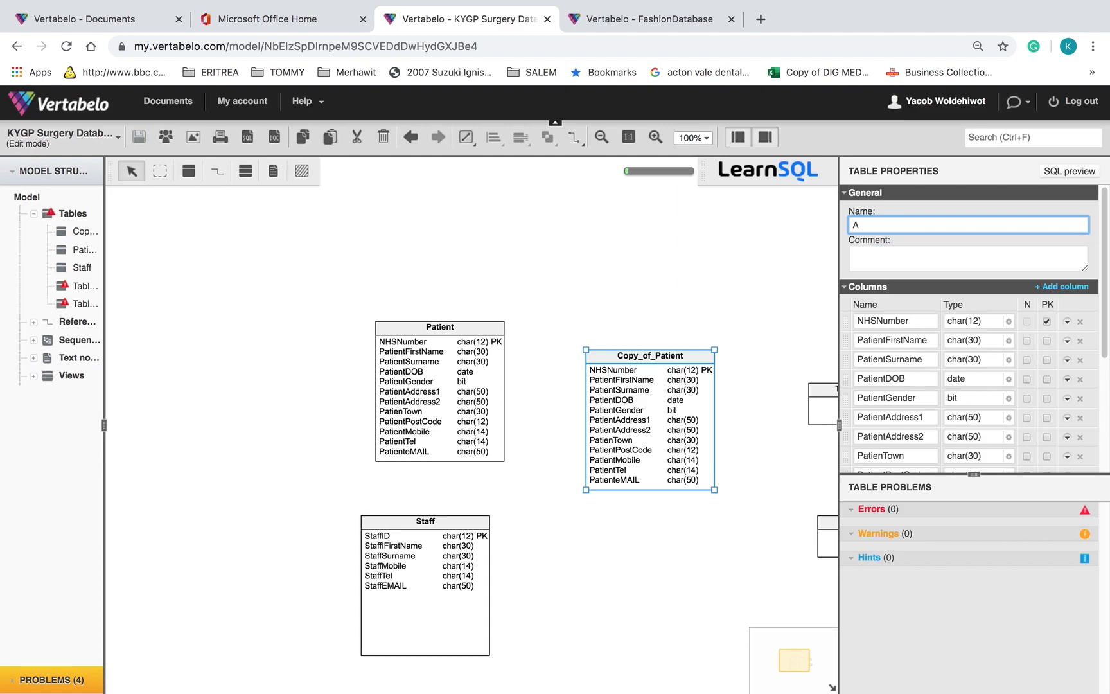
type("ppointme")
Step: After consulting the Excel normalisation sheet, rename the Appointment table's PatientFirstName column to StaffID and set its type to char(12)
key("ctrl+Left")
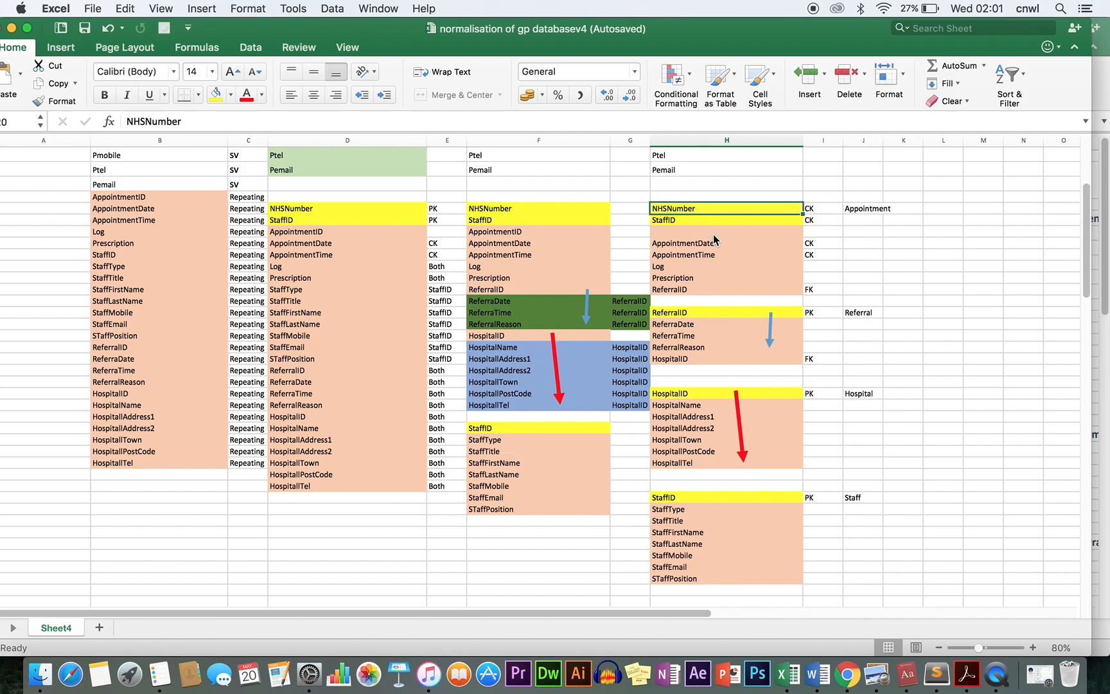
key("ctrl+Right")
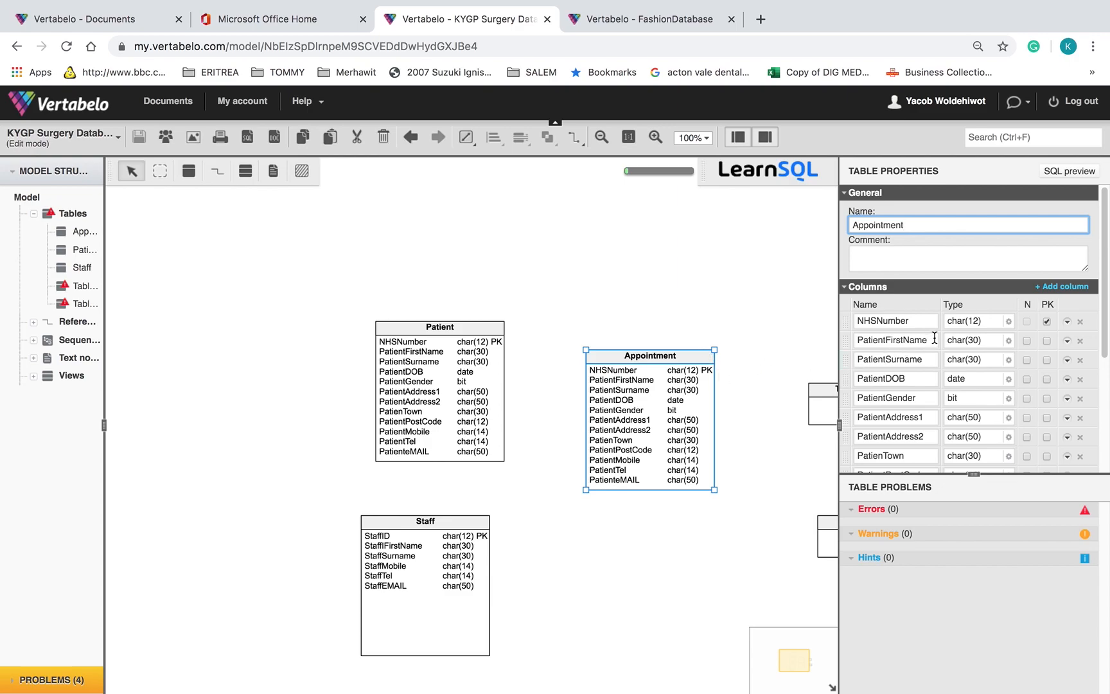
left_click_drag(934, 339, 827, 337)
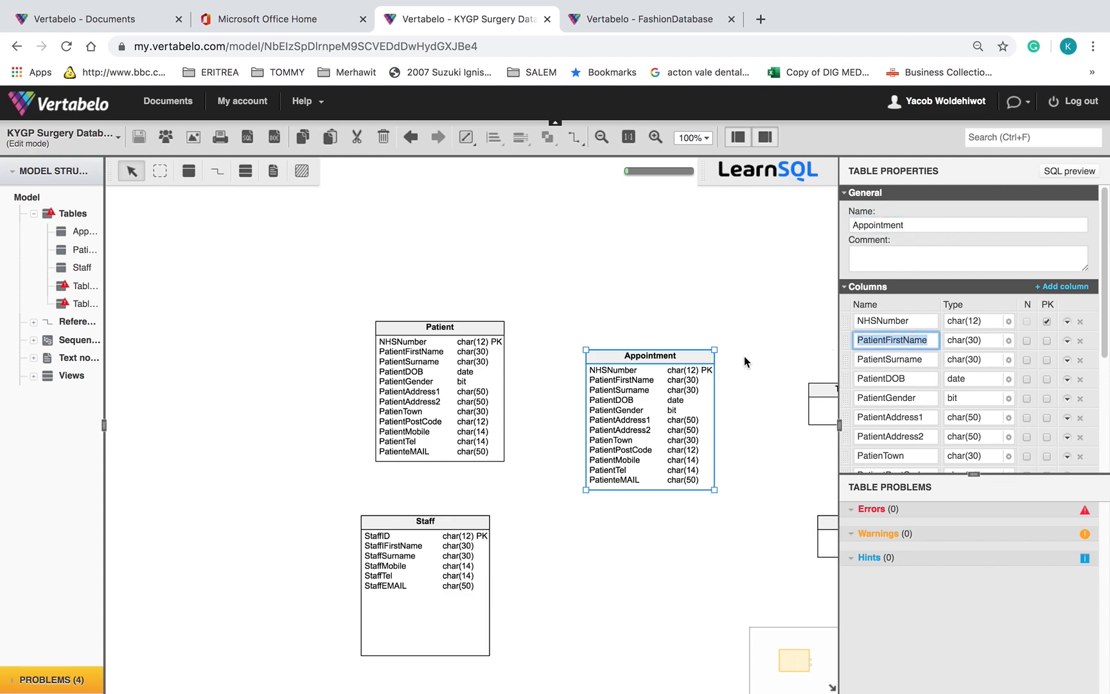
type("St")
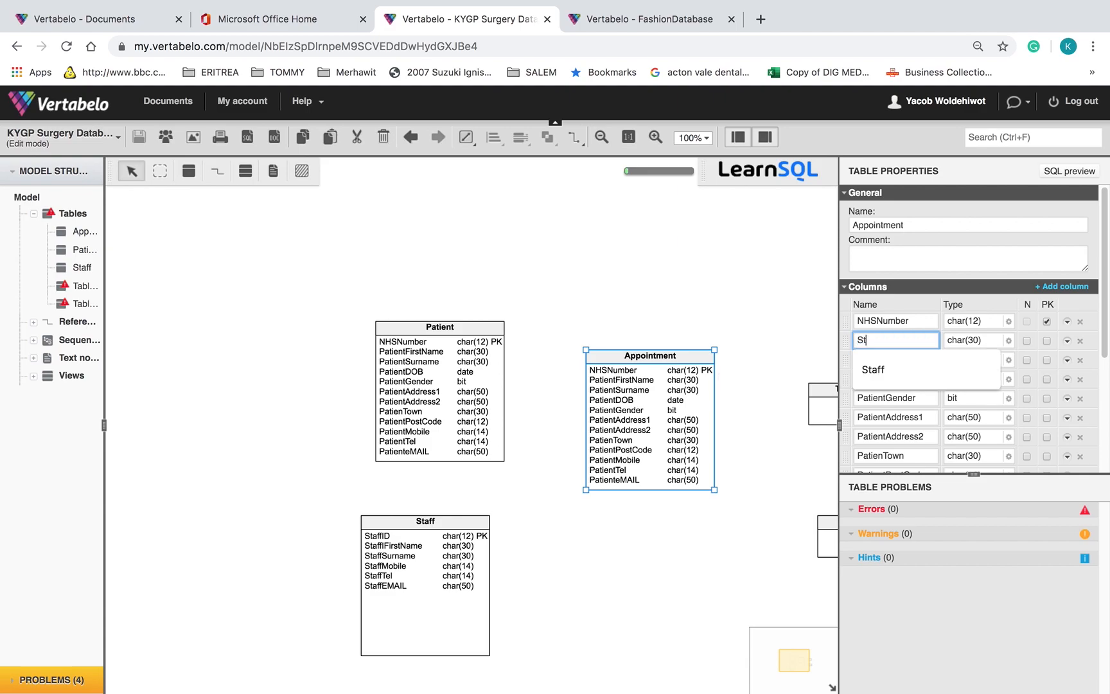
type("aff")
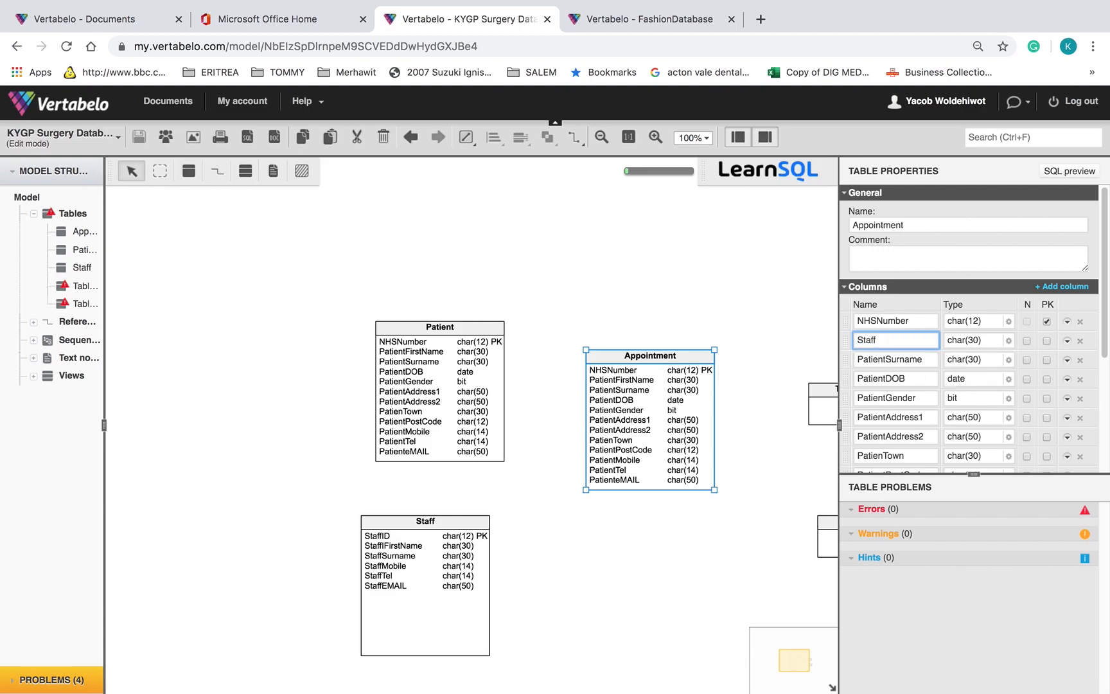
type("ID")
left_click(980, 344)
key("BackSpace")
key("BackSpace")
type("12")
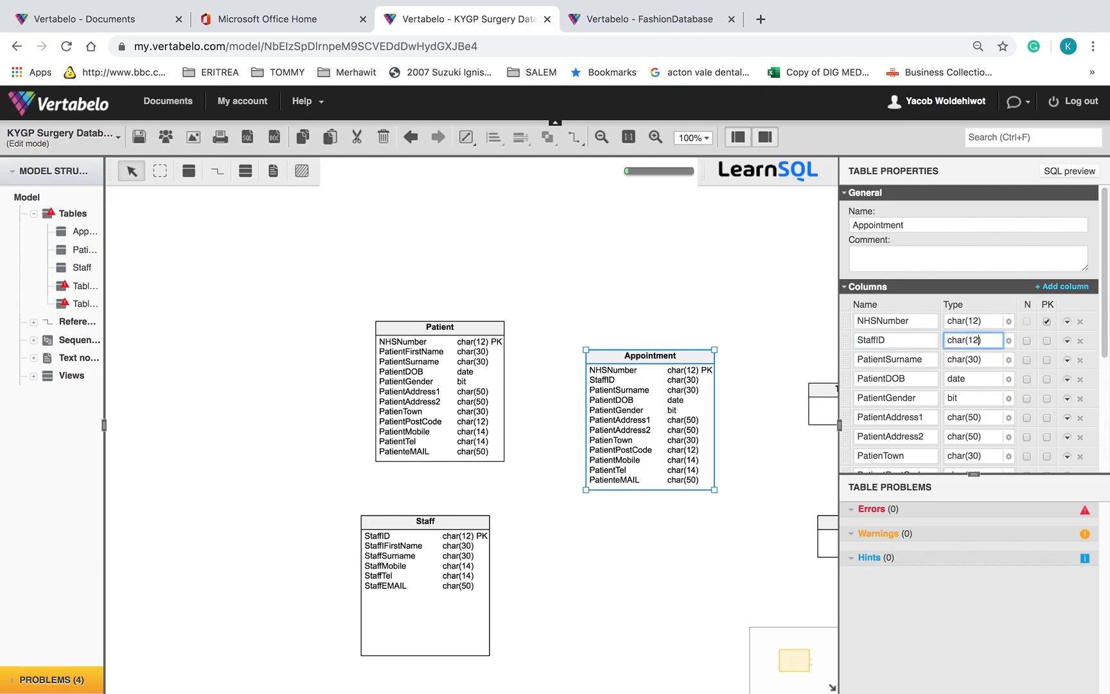
left_click(1046, 341)
left_click(1048, 341)
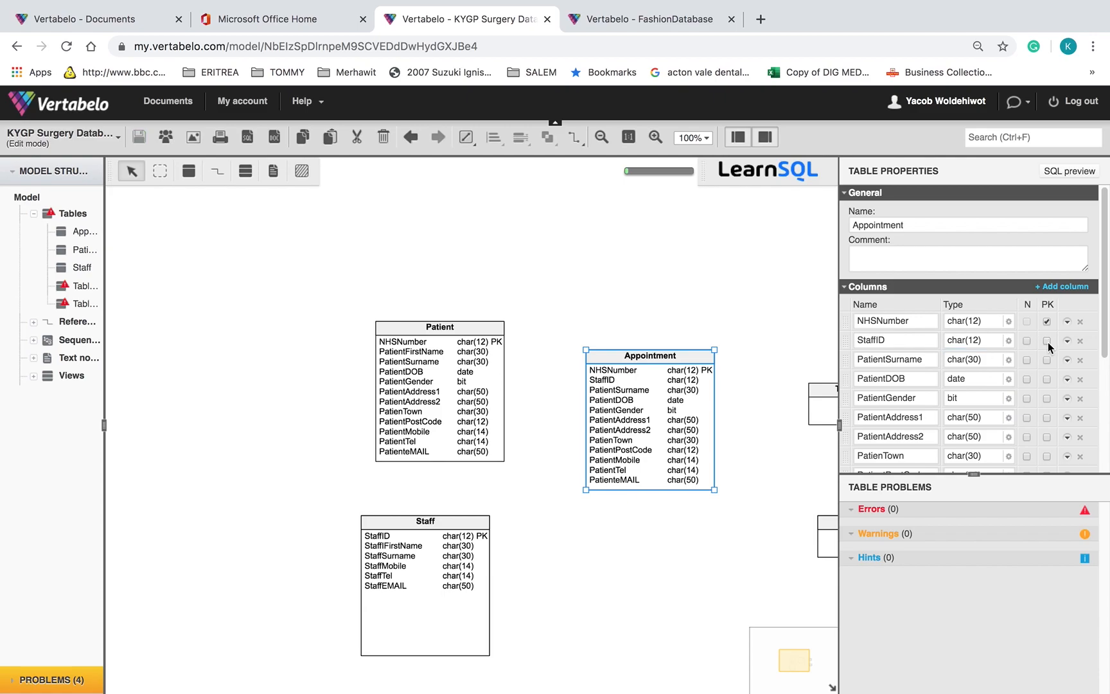
Step: Copy AppointmentDate from the Excel normalisation sheet and use it in Vertabelo to replace the PatientSurname column name in the Appointment table
key("ctrl+Left")
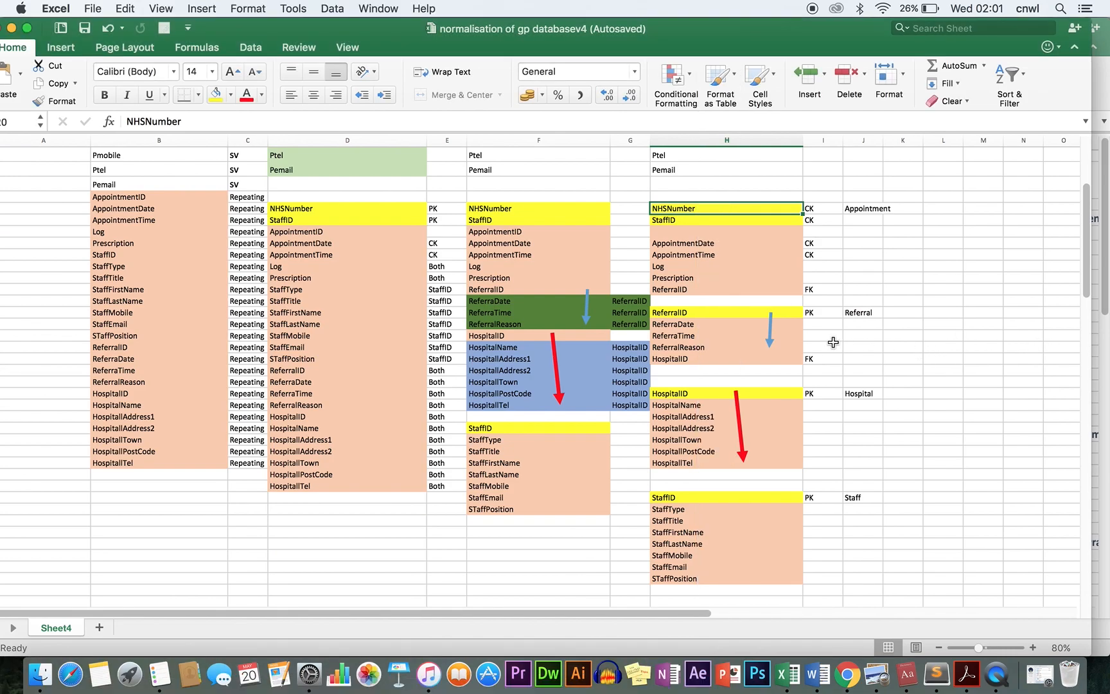
left_click(709, 244)
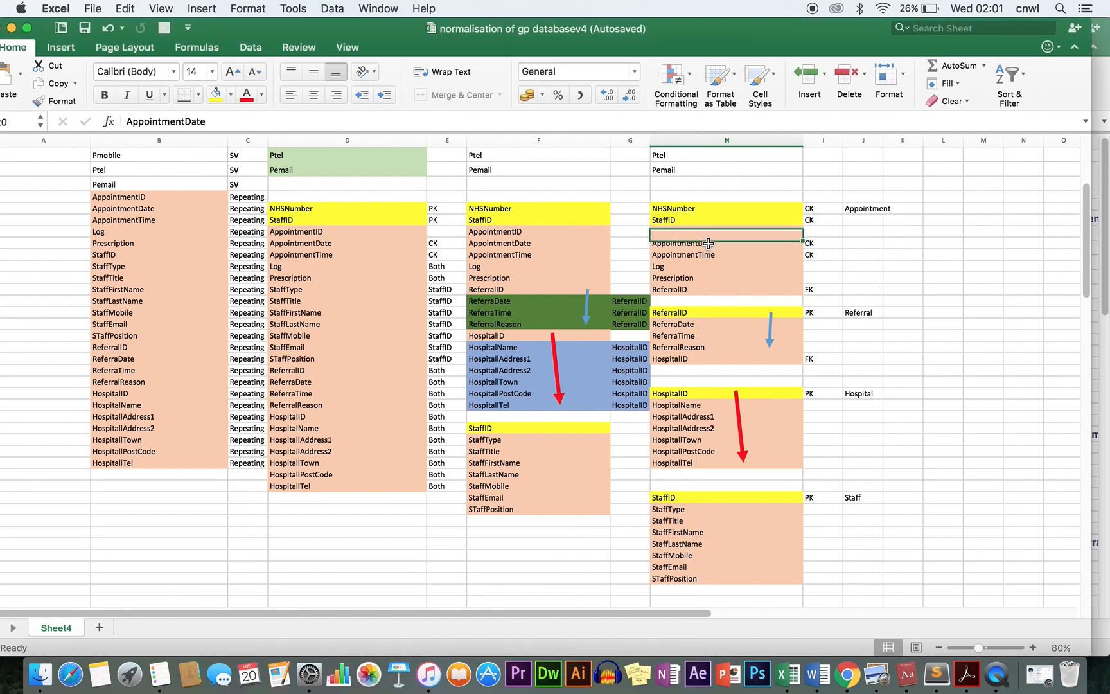
key("super+c")
key("ctrl+Right")
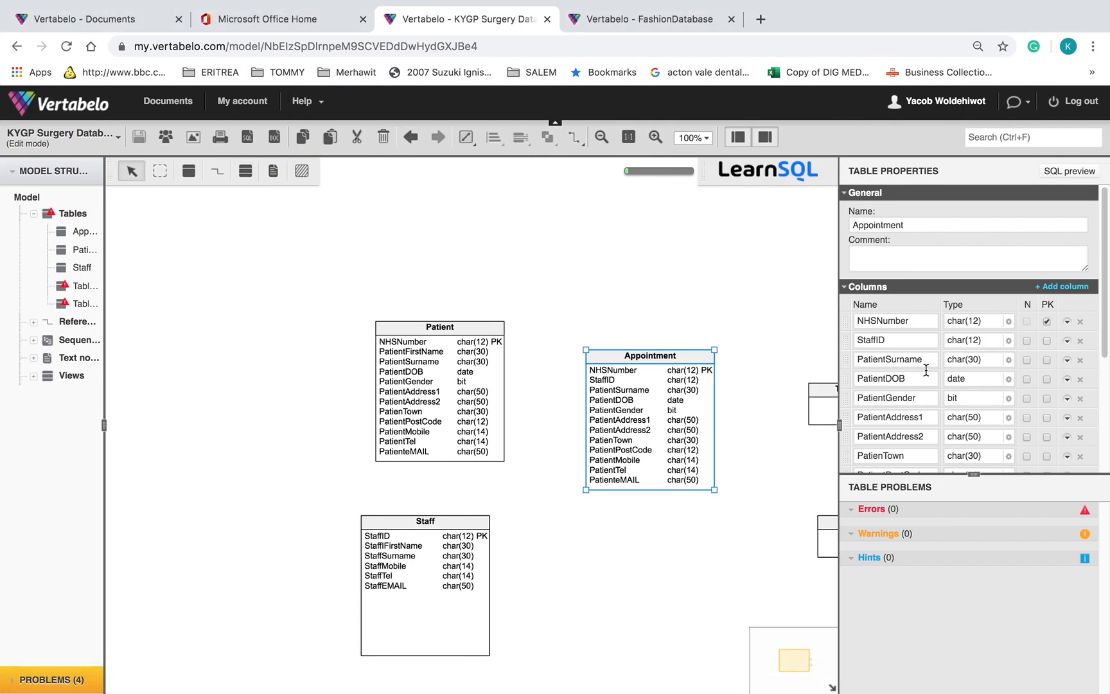
left_click_drag(925, 359, 832, 358)
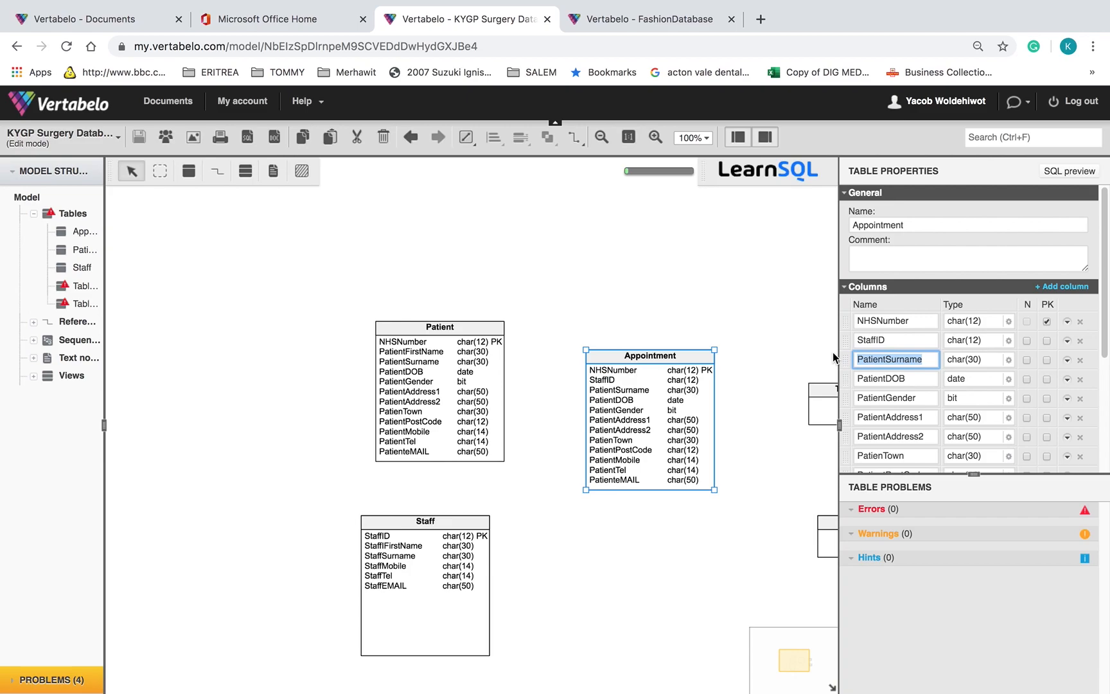
key("super+v")
key("Return")
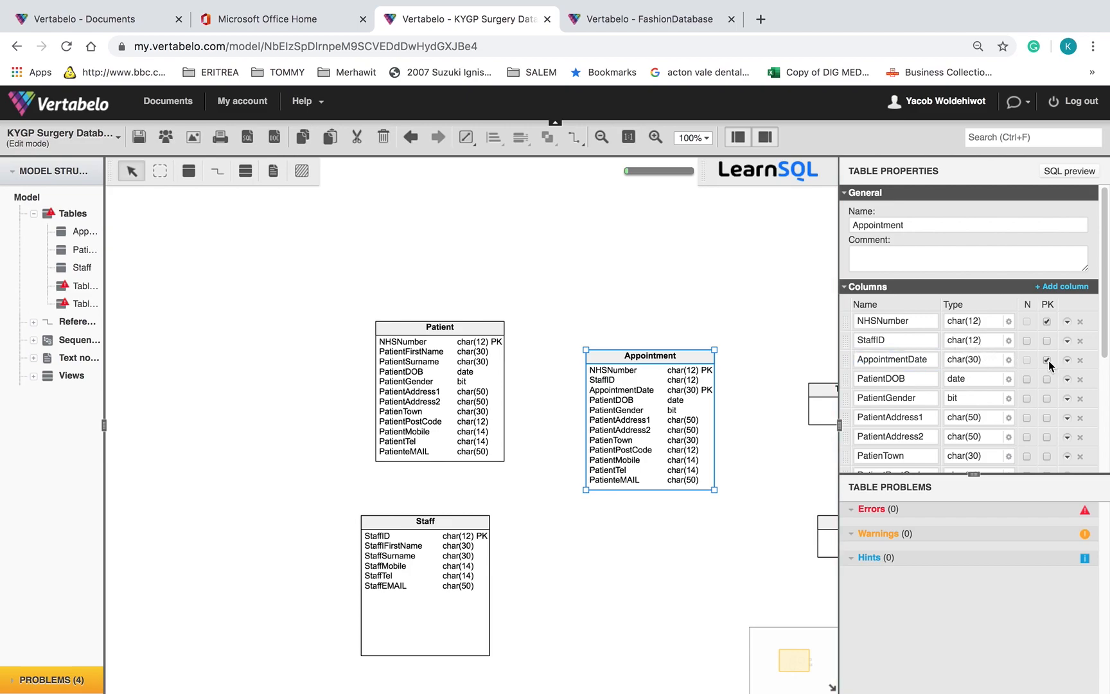
Step: Mark AppointmentDate and StaffID as primary key columns and set AppointmentDate's data type to date
left_click(1047, 361)
left_click(1047, 341)
left_click(1009, 361)
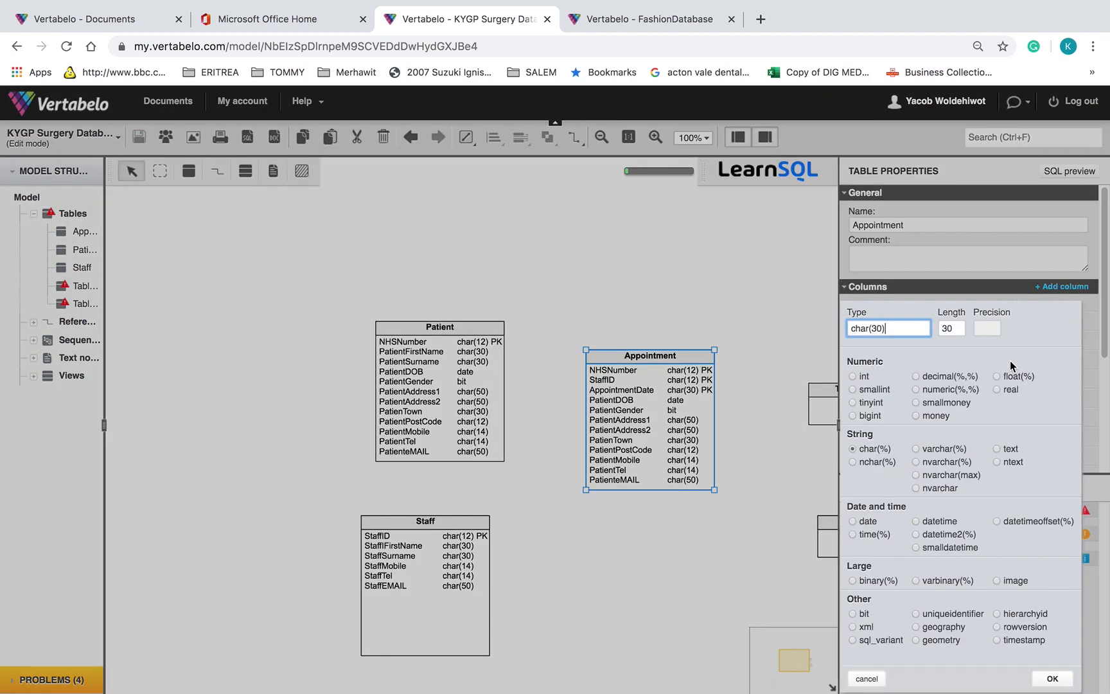
left_click(864, 526)
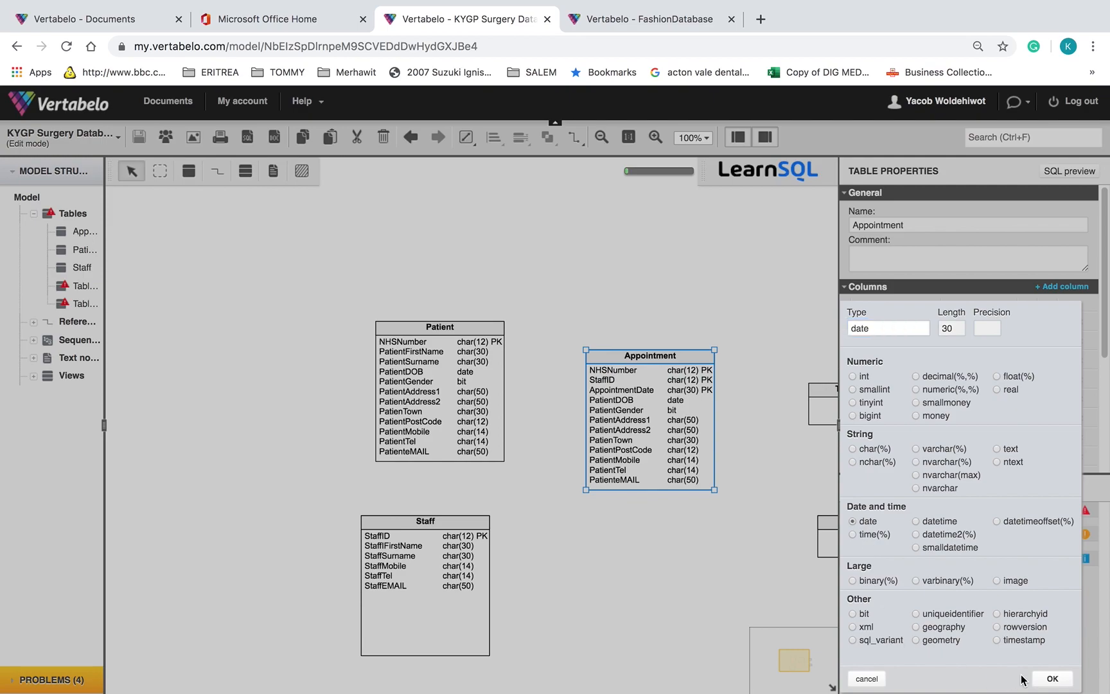
left_click(1051, 679)
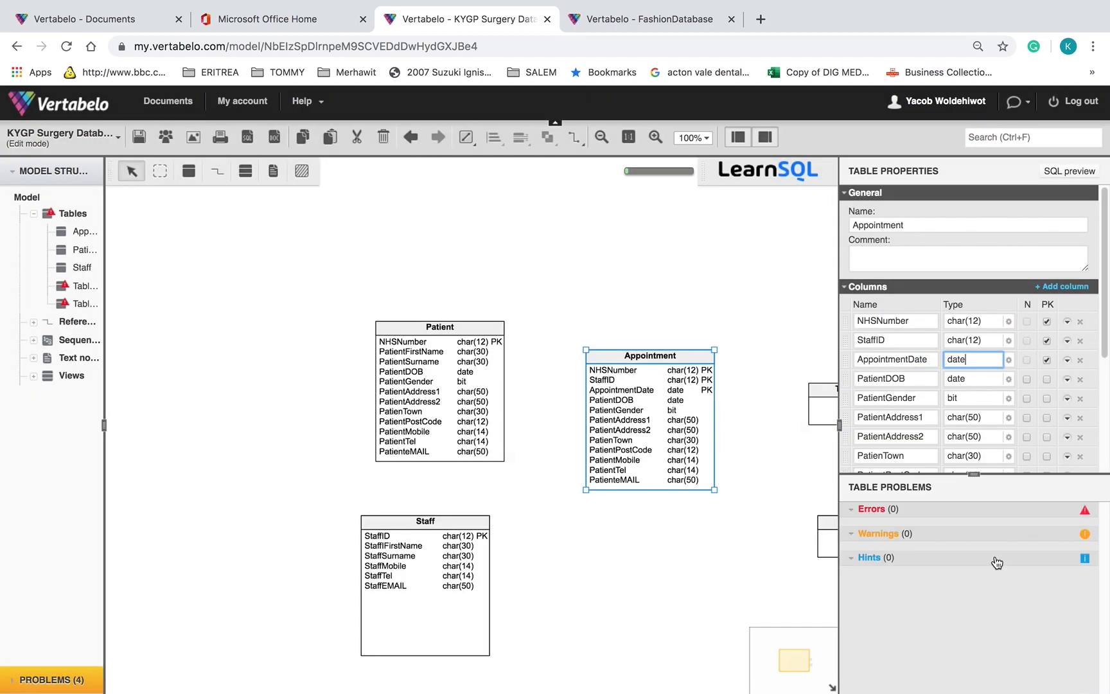
Step: Rename the Appointment table's PatientDOB column to AppointmentTime, reusing the copied AppointmentDate name
left_click(924, 375)
left_click_drag(929, 360, 803, 357)
key("super+c")
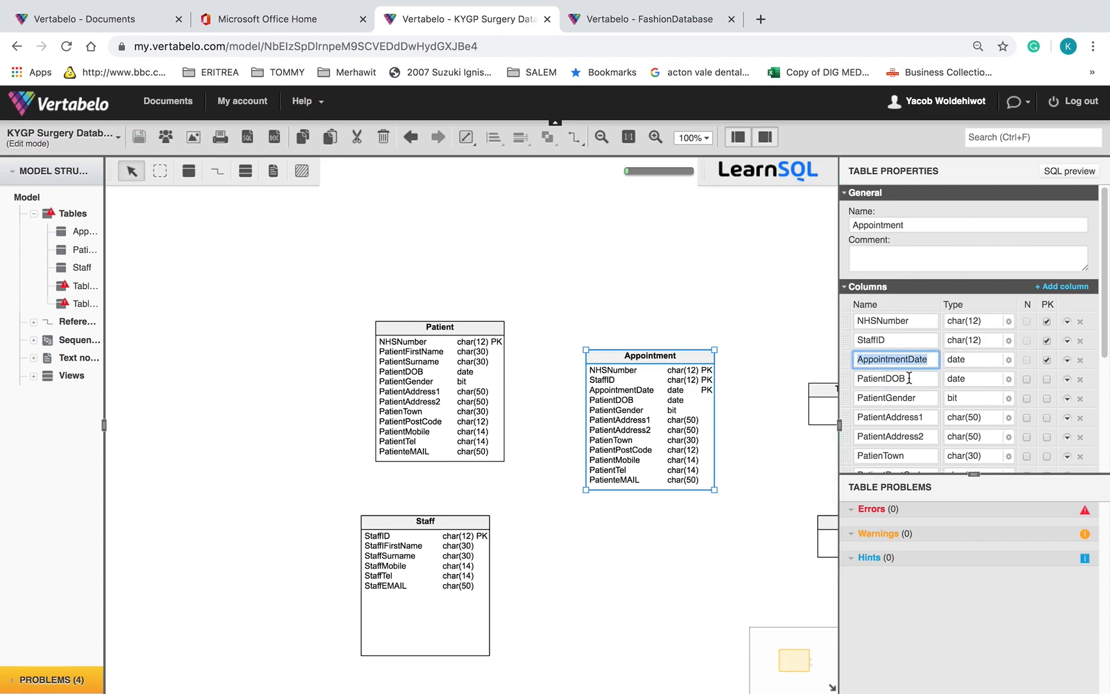
left_click_drag(907, 379, 801, 377)
key("super+v")
key("BackSpace")
key("BackSpace")
key("BackSpace")
type("tIME")
key("BackSpace")
key("BackSpace")
key("BackSpace")
key("BackSpace")
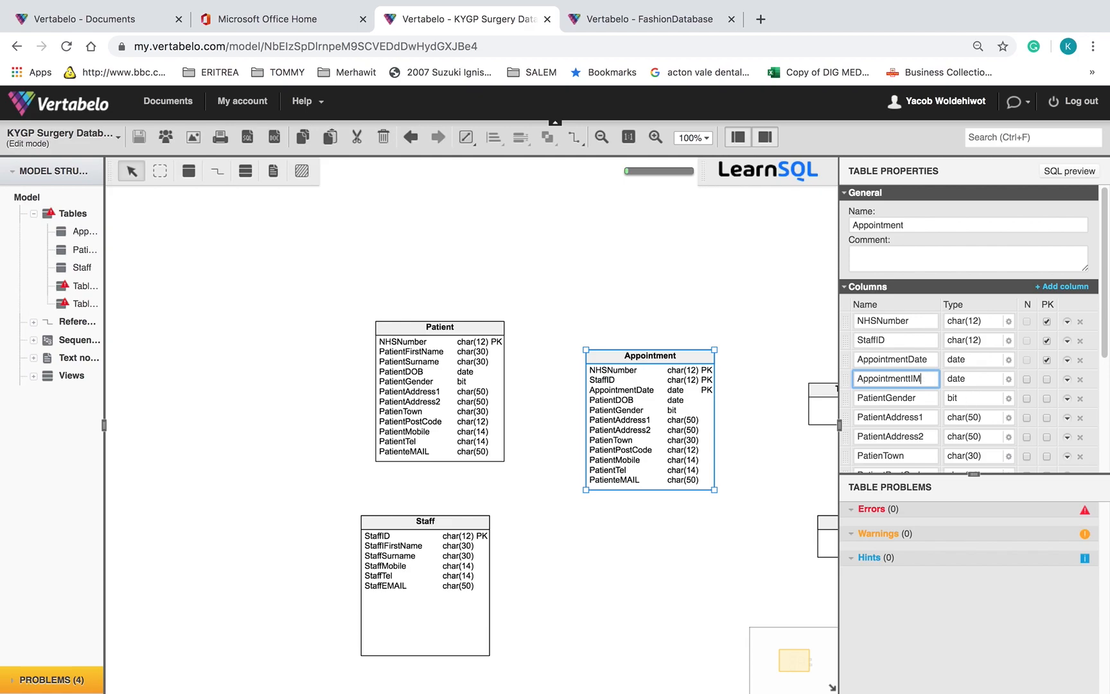
type("Time")
Step: Set the AppointmentTime column's data type to time(%)
left_click(1009, 379)
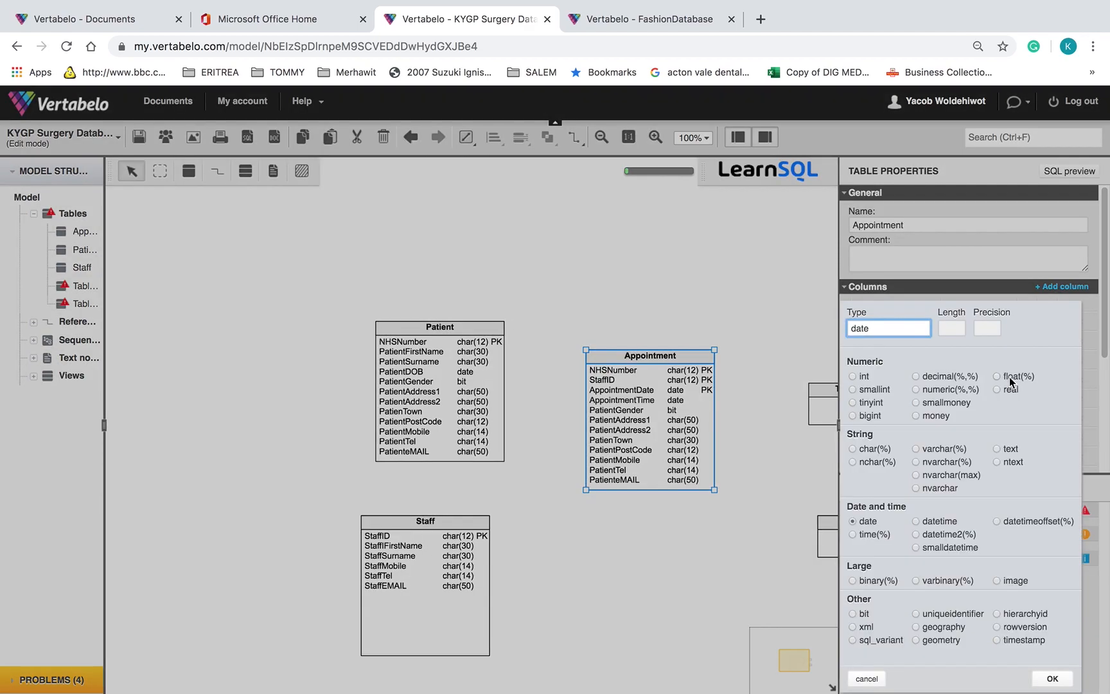
left_click(869, 537)
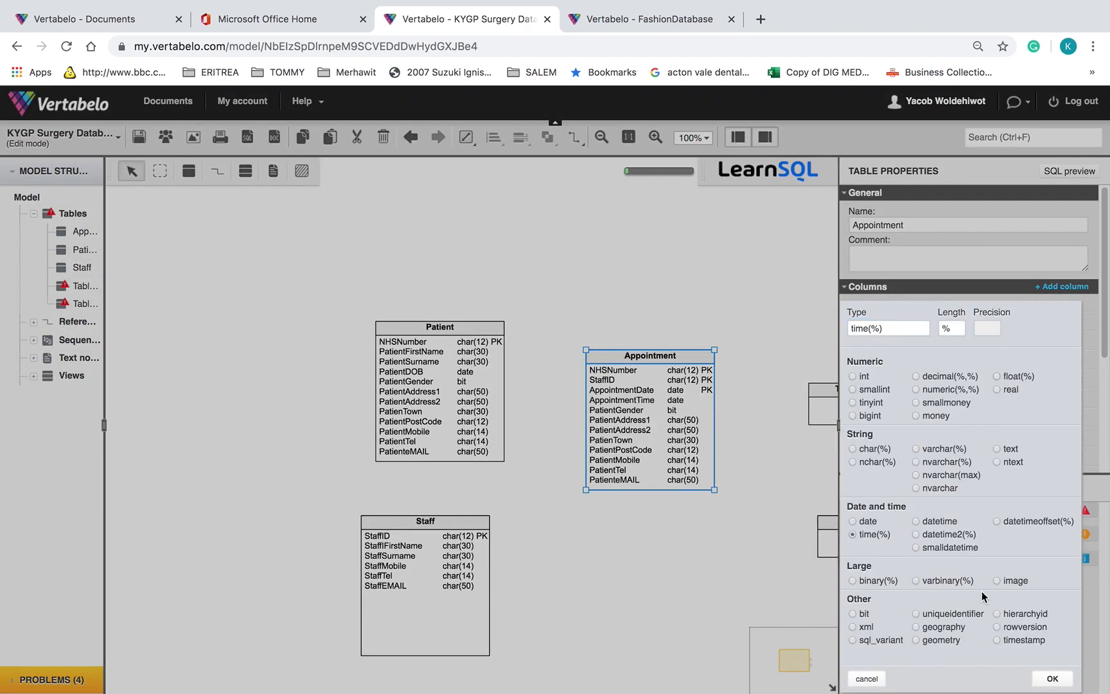
left_click(1051, 680)
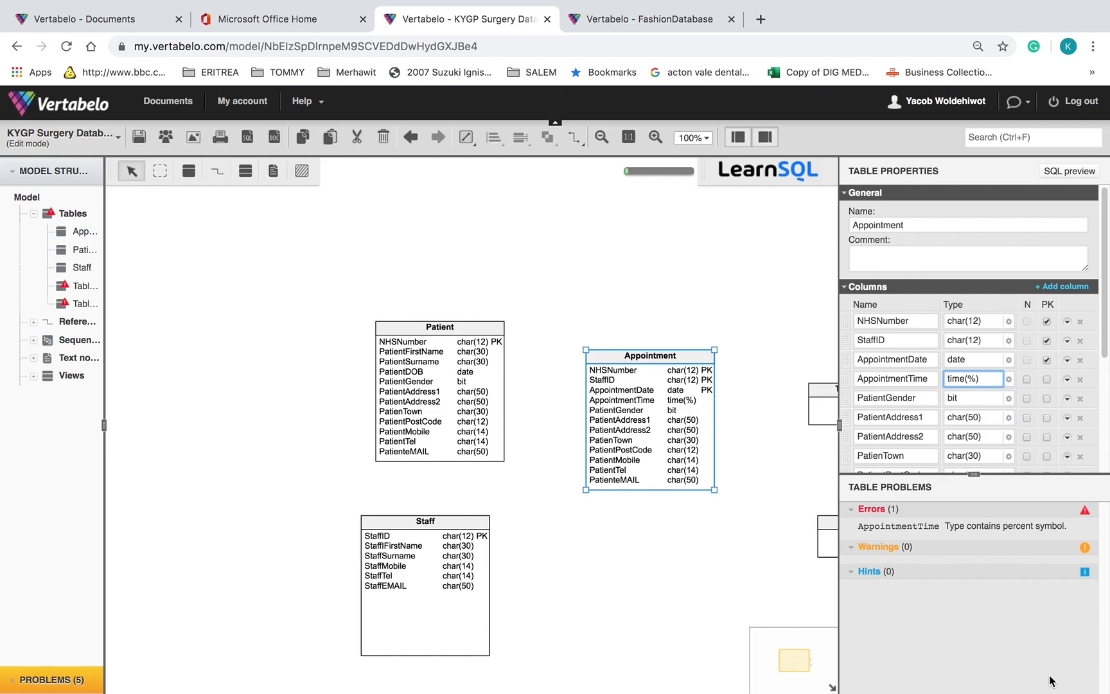
Step: Copy Log from the Appointment group in the Excel sheet and use it in Vertabelo to replace the PatientGender column name
left_click(922, 398)
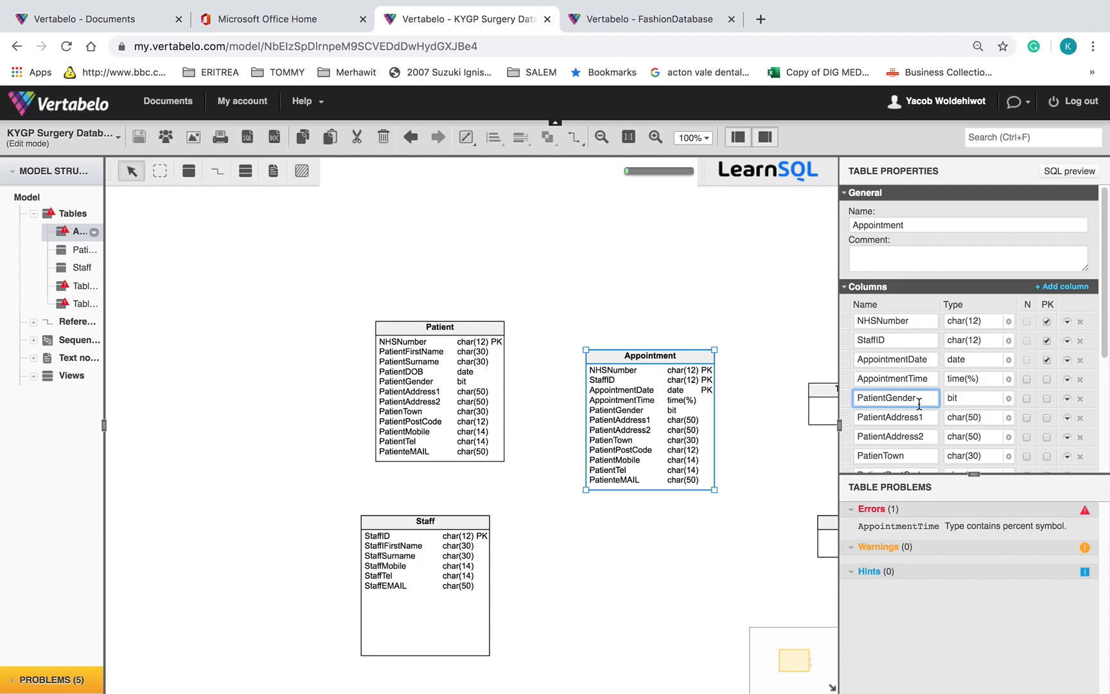
key("ctrl+Left")
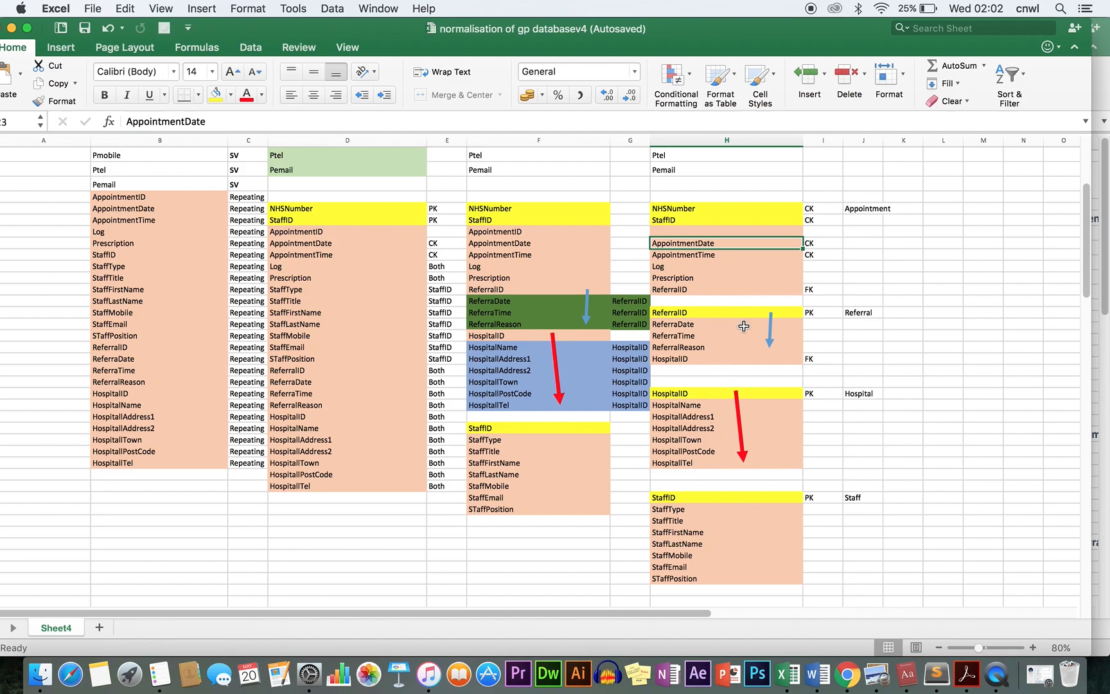
key("ctrl+Right")
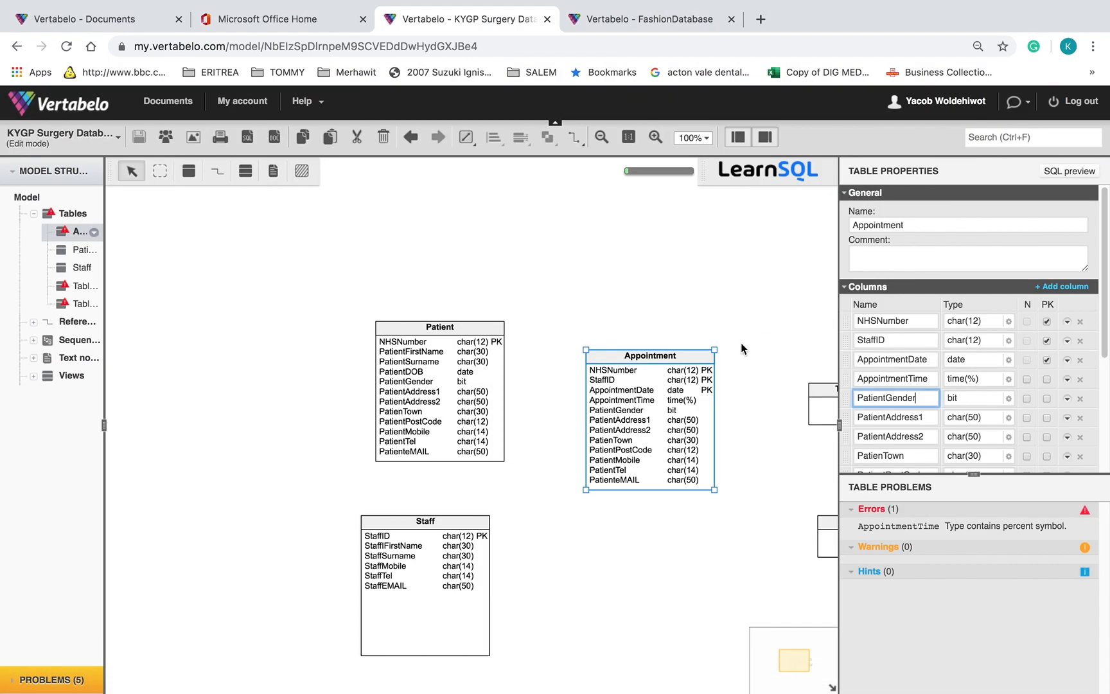
key("ctrl+Left")
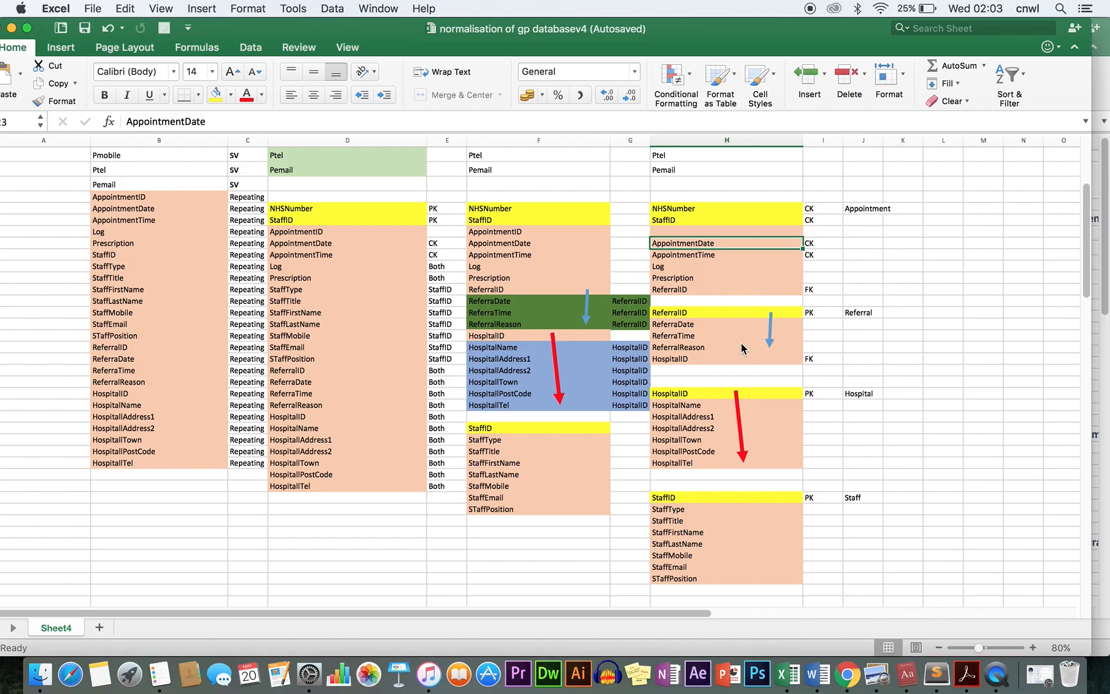
key("ctrl+Right")
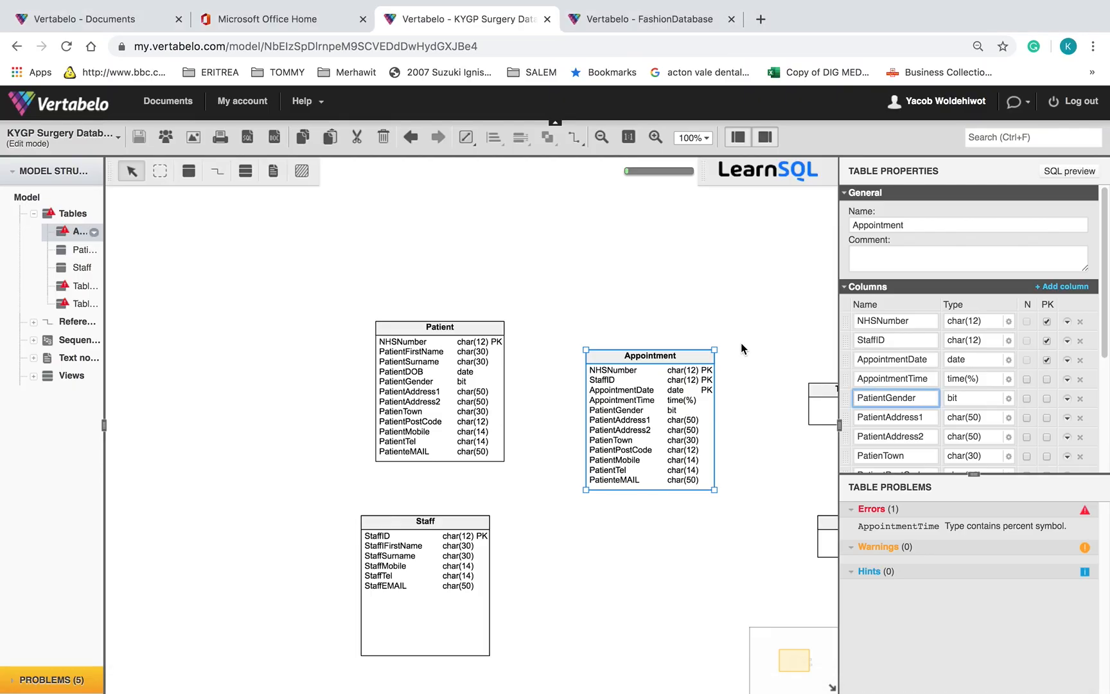
key("ctrl+Left")
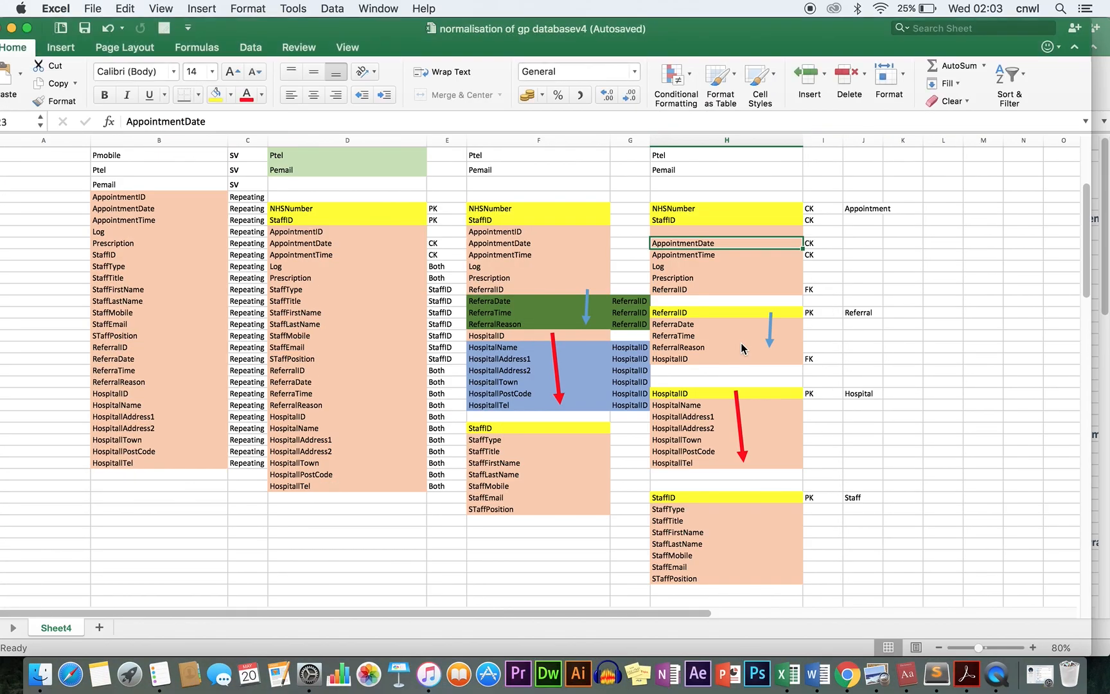
left_click(706, 268)
key("super+c")
key("ctrl+Right")
left_click(921, 397)
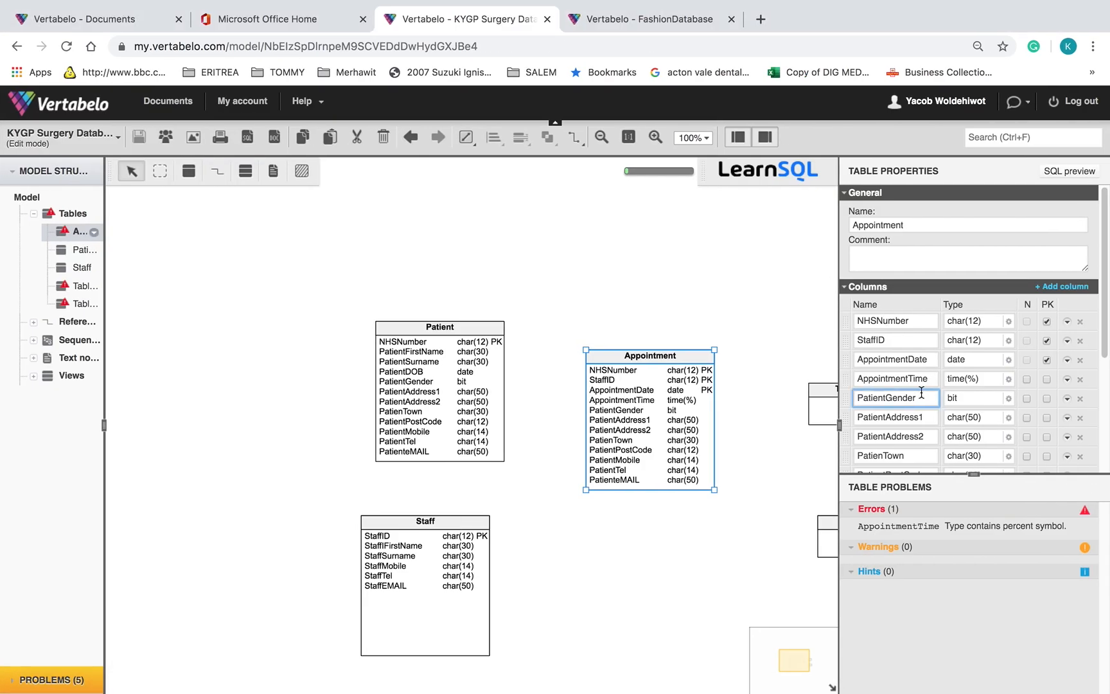
key("super+a")
key("super+v")
Step: Copy Prescription from the Excel sheet and use it in Vertabelo to replace the Appointment table's PatientAddress1 column name
left_click(902, 417)
key("ctrl+Left")
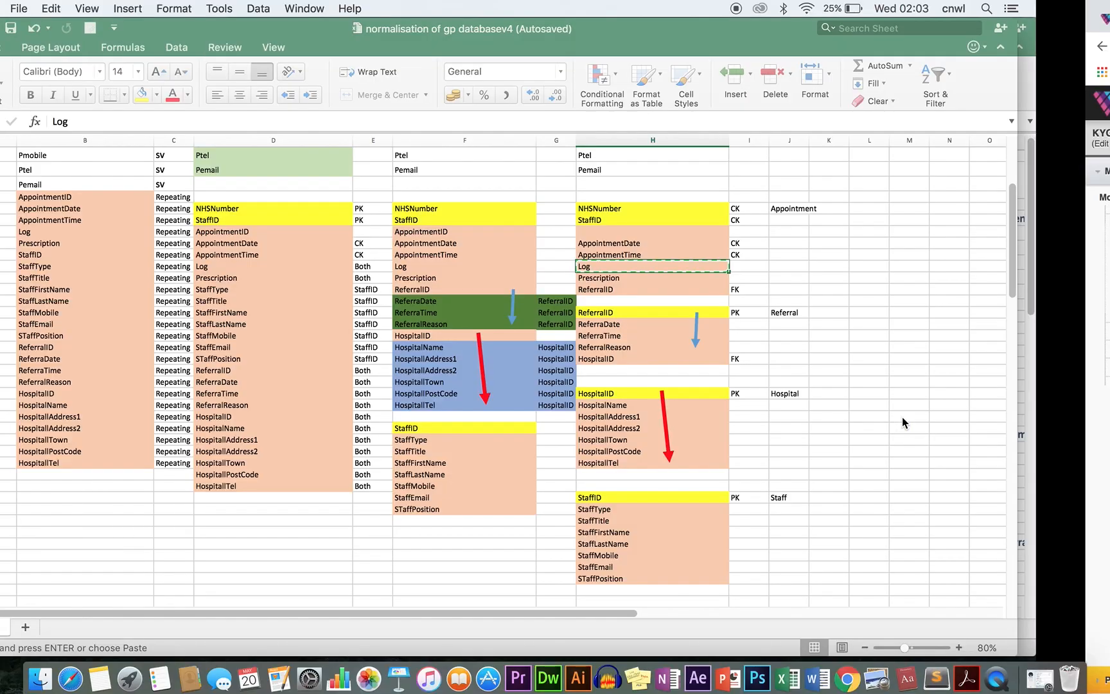
left_click(743, 279)
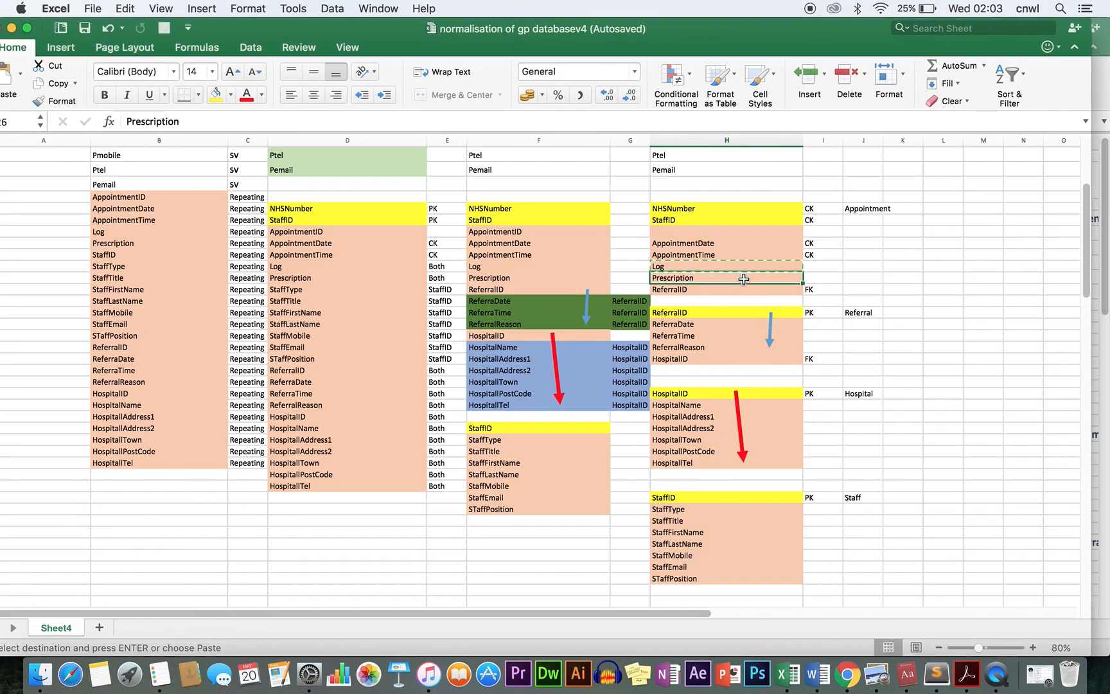
key("ctrl+c")
key("ctrl+Right")
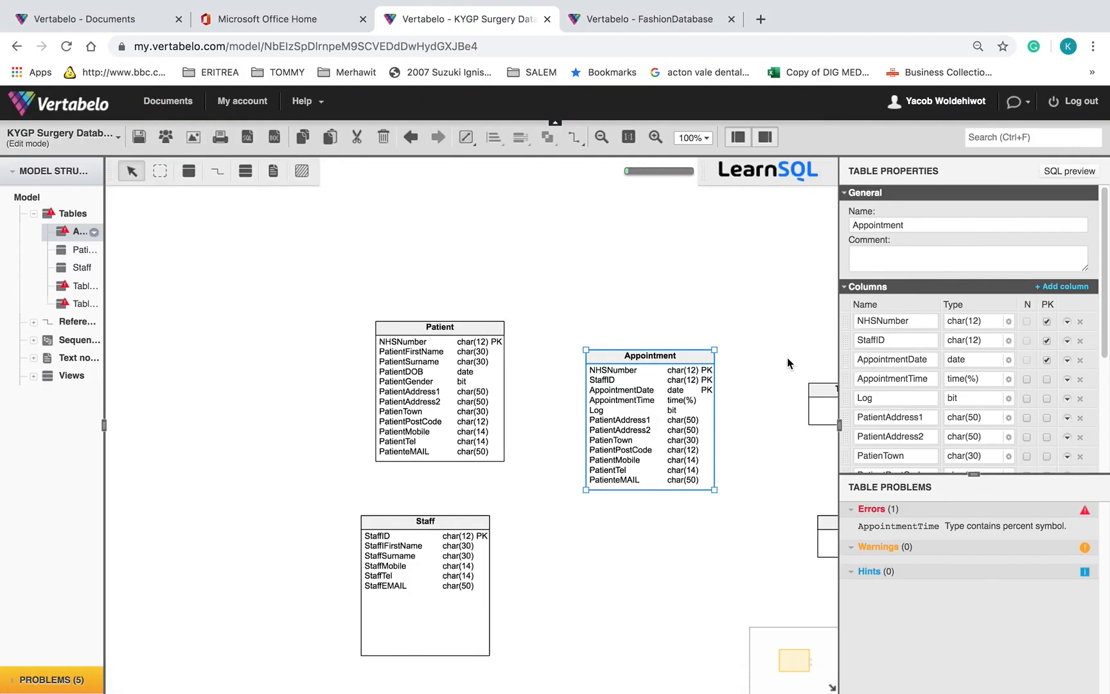
double_click(933, 414)
key("ctrl+v")
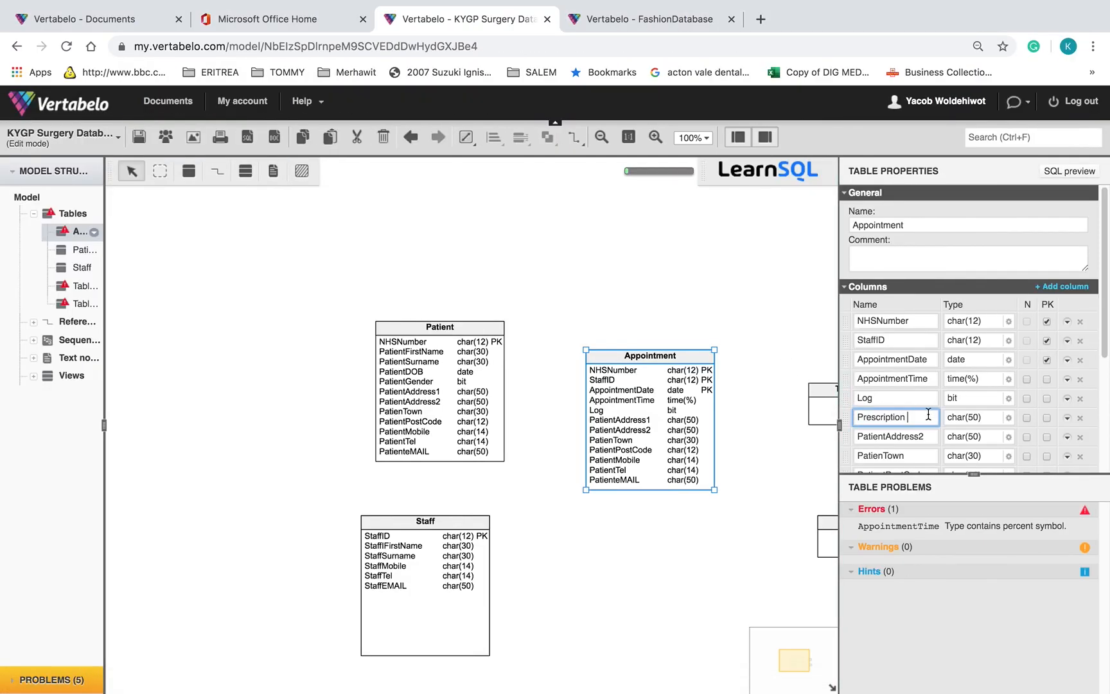
Step: Copy ReferralID from the Appointment group in the Excel sheet and use it in Vertabelo to replace the Appointment table's PatientAddress2 column name
key("Return")
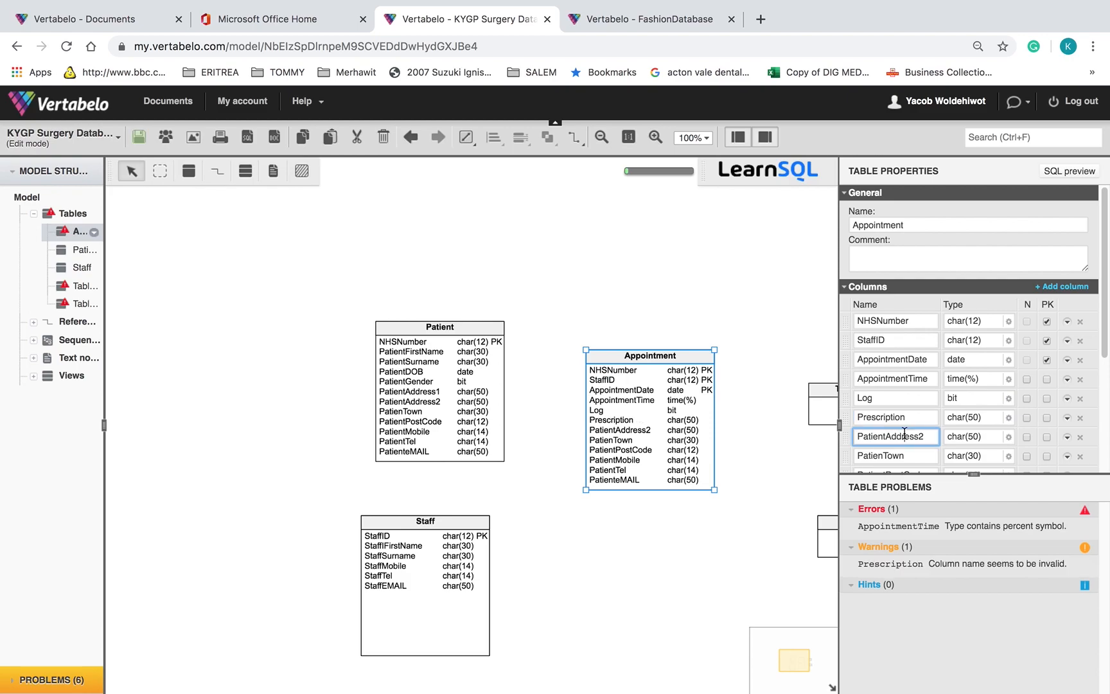
key("ctrl+Left")
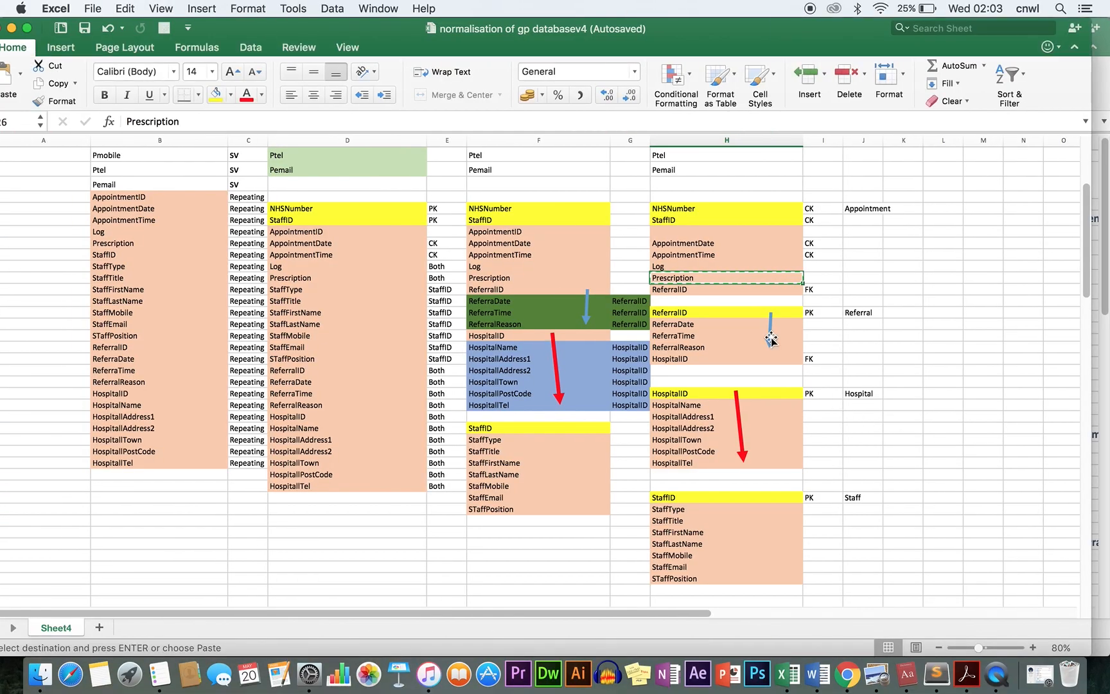
left_click(756, 293)
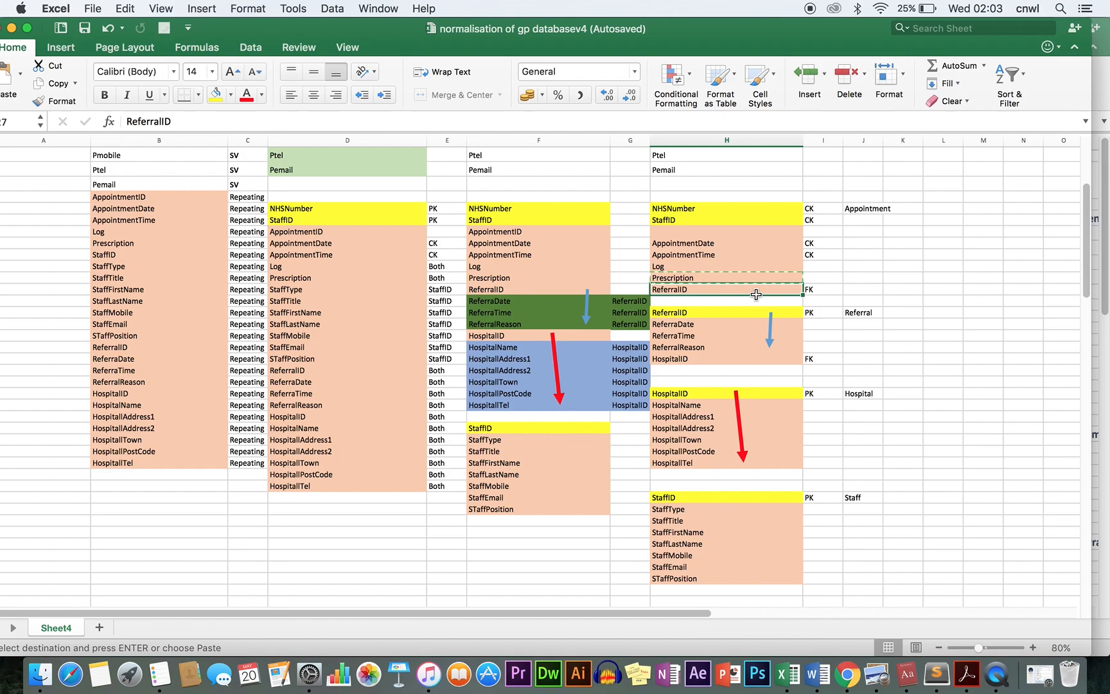
key("ctrl+Right")
left_click(918, 438)
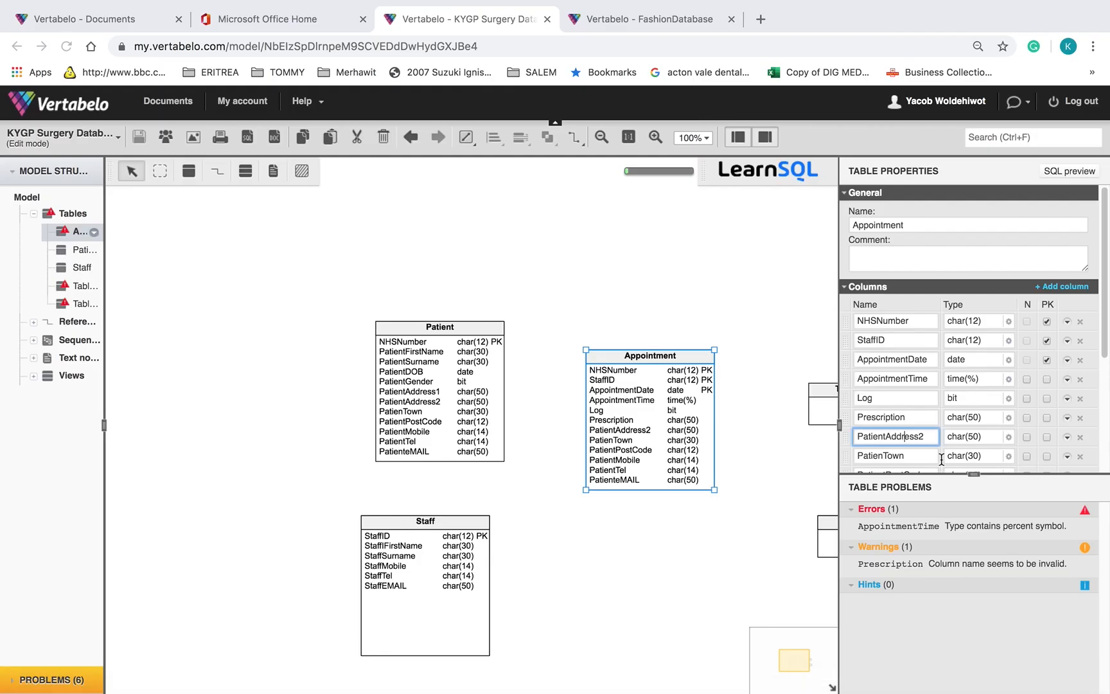
left_click_drag(934, 438, 819, 439)
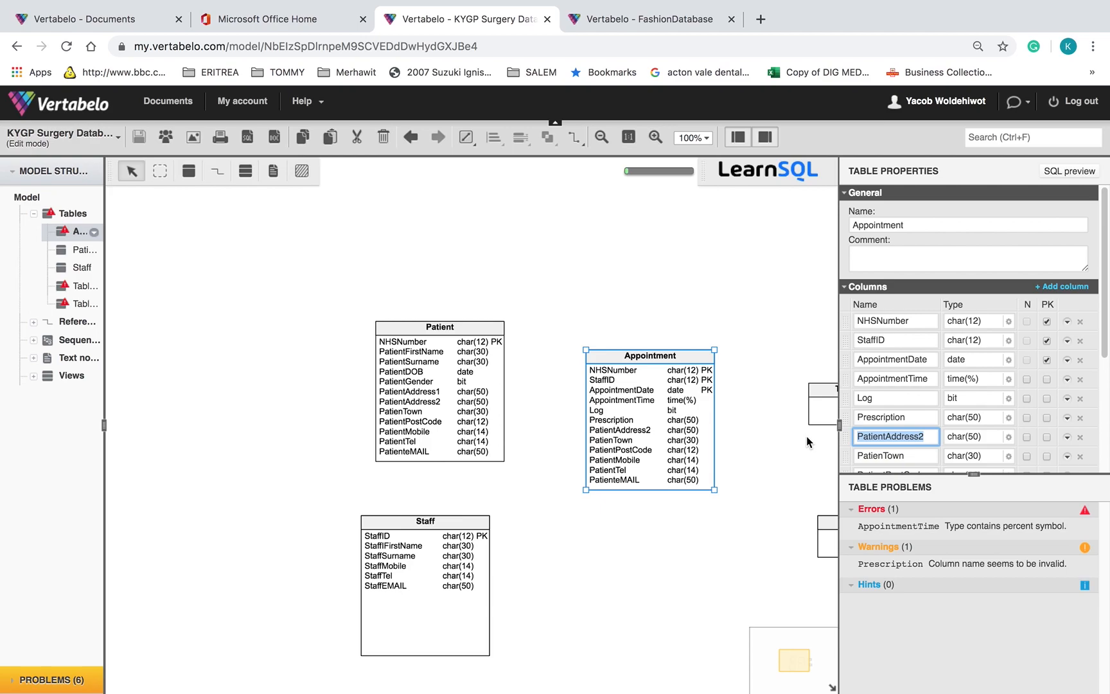
type("ReferralID")
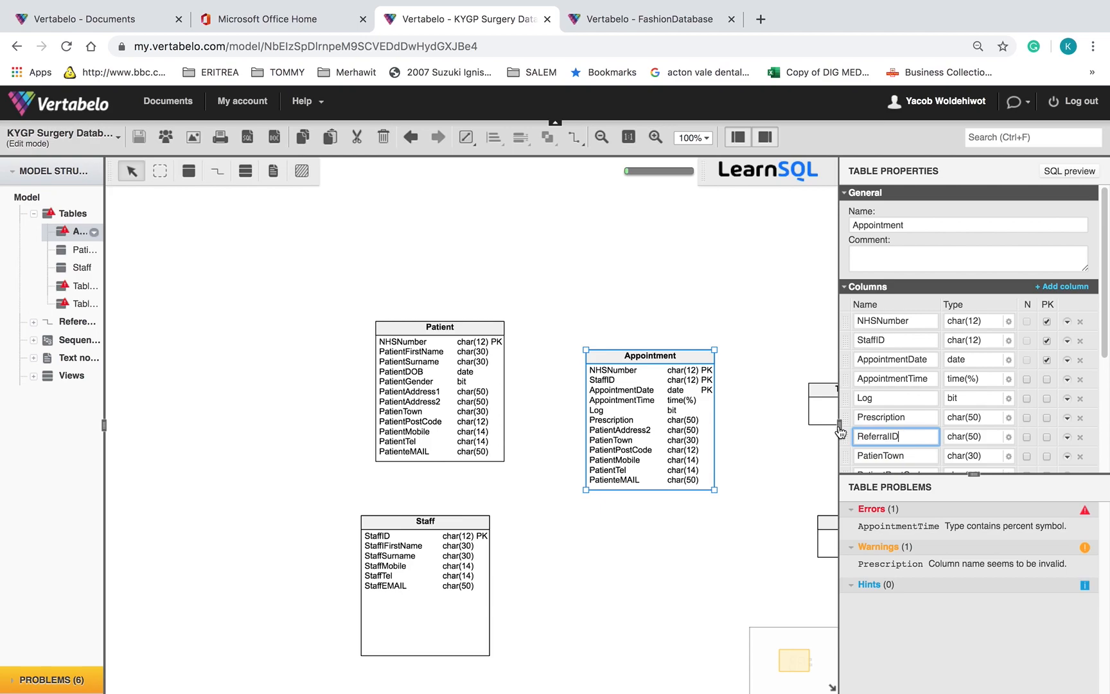
Step: Set the length of the Appointment table's ReferralID column to 6, giving it the type char(6)
left_click(1009, 436)
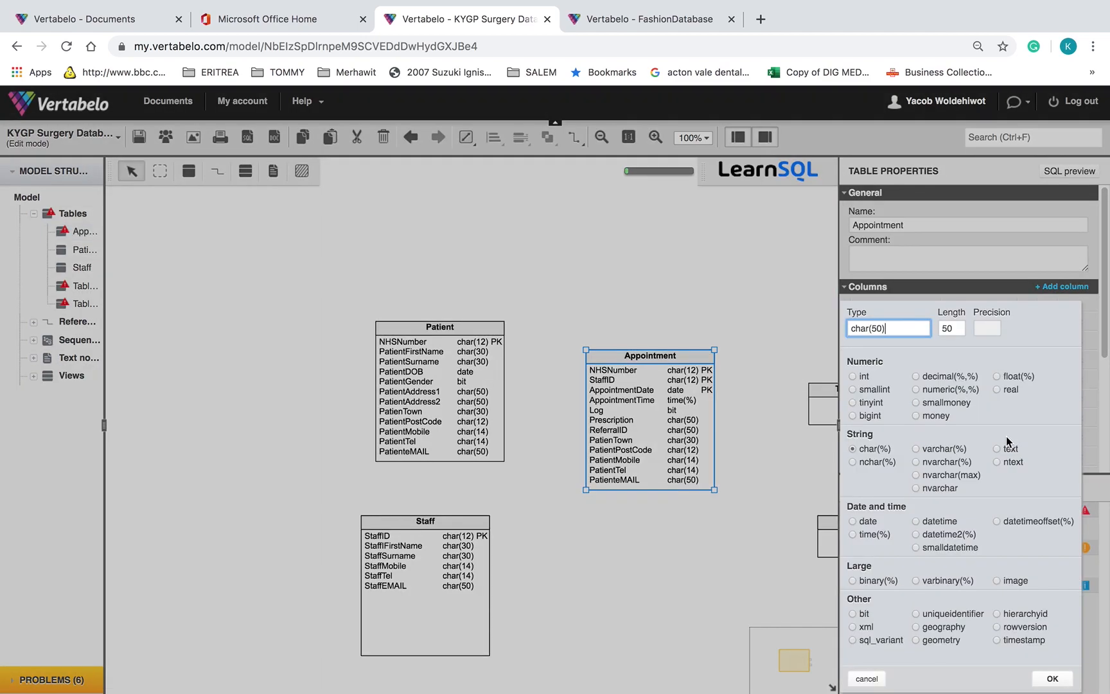
left_click(951, 328)
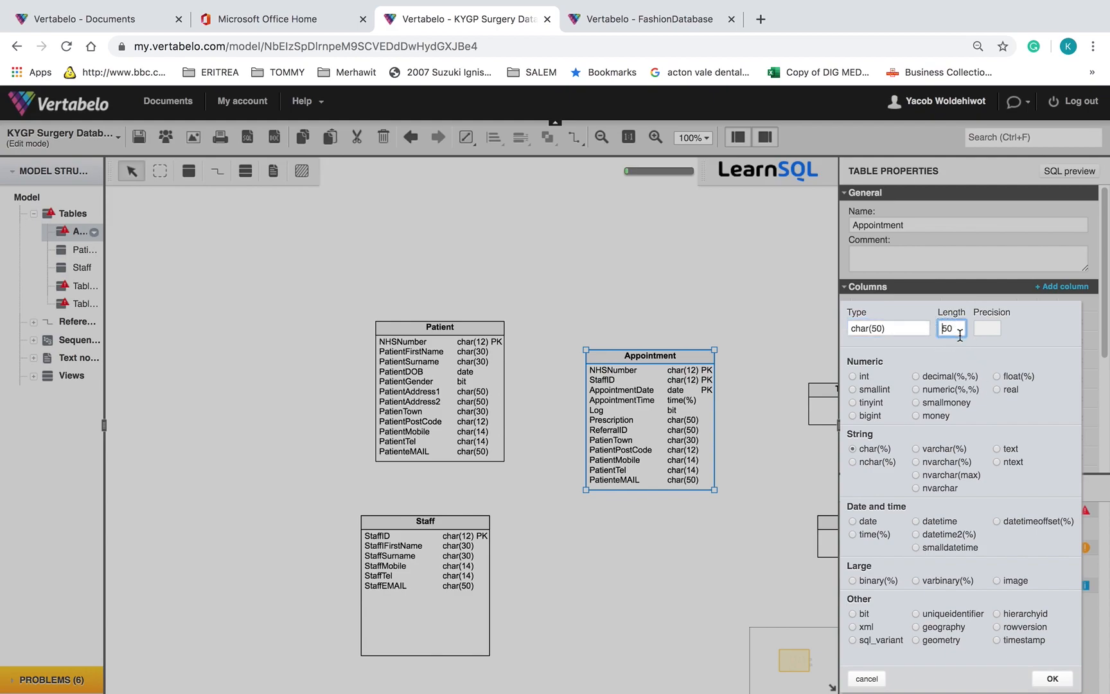
key("ctrl+a")
type("6")
left_click(1052, 678)
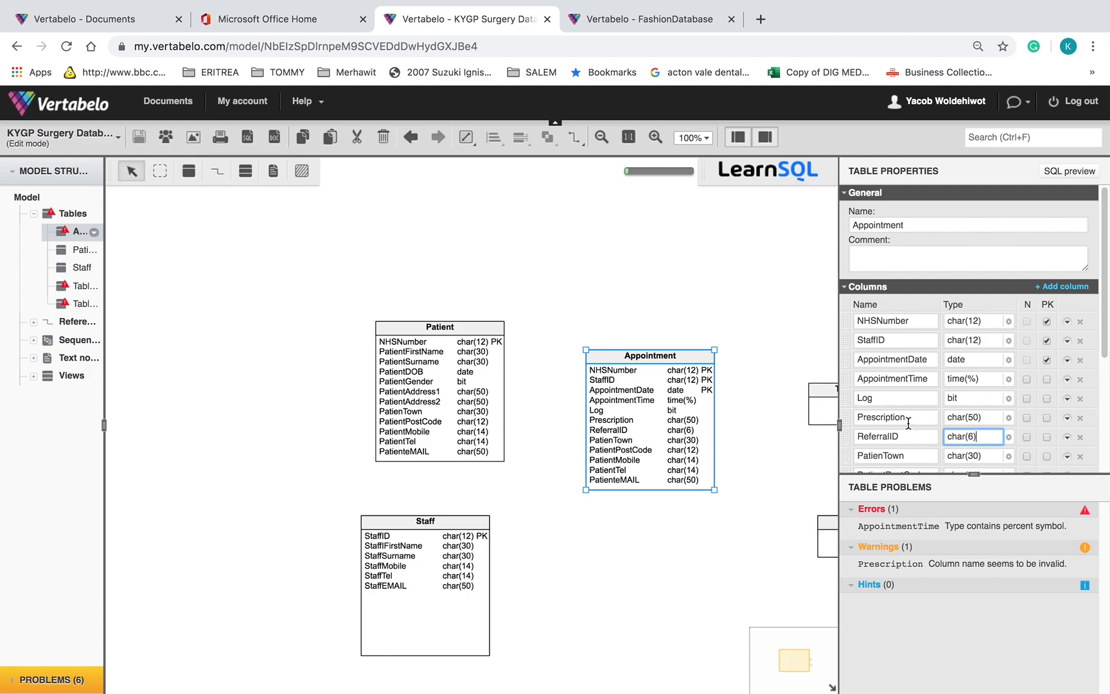
Step: Check the Appointment group in Excel, and delete the PatienTown, PatientPostCode, PatientMobile, PatientTel and PatienteMAIL columns from Vertabelo's Appointment table
key("ctrl+Left")
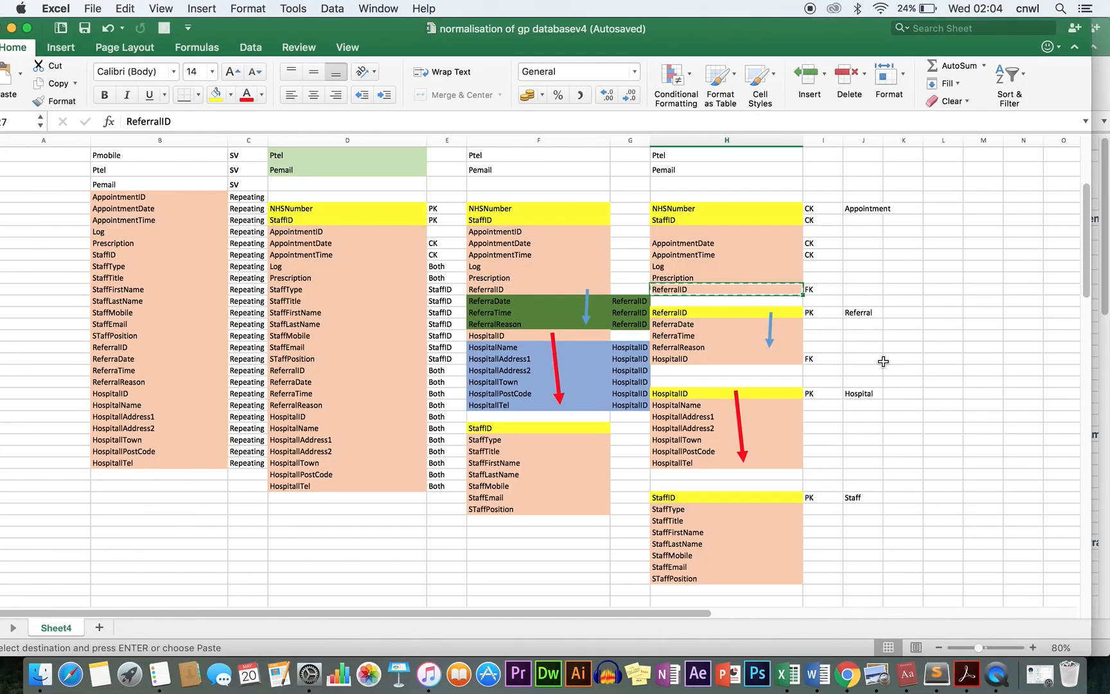
key("ctrl+Right")
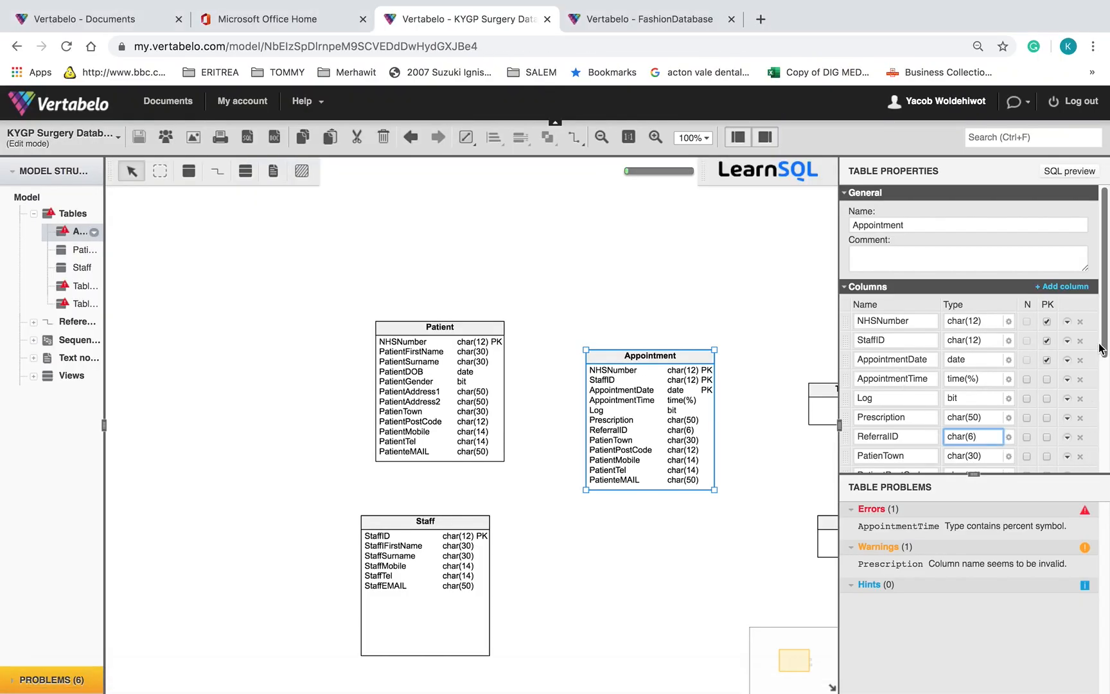
left_click_drag(1104, 353, 1102, 391)
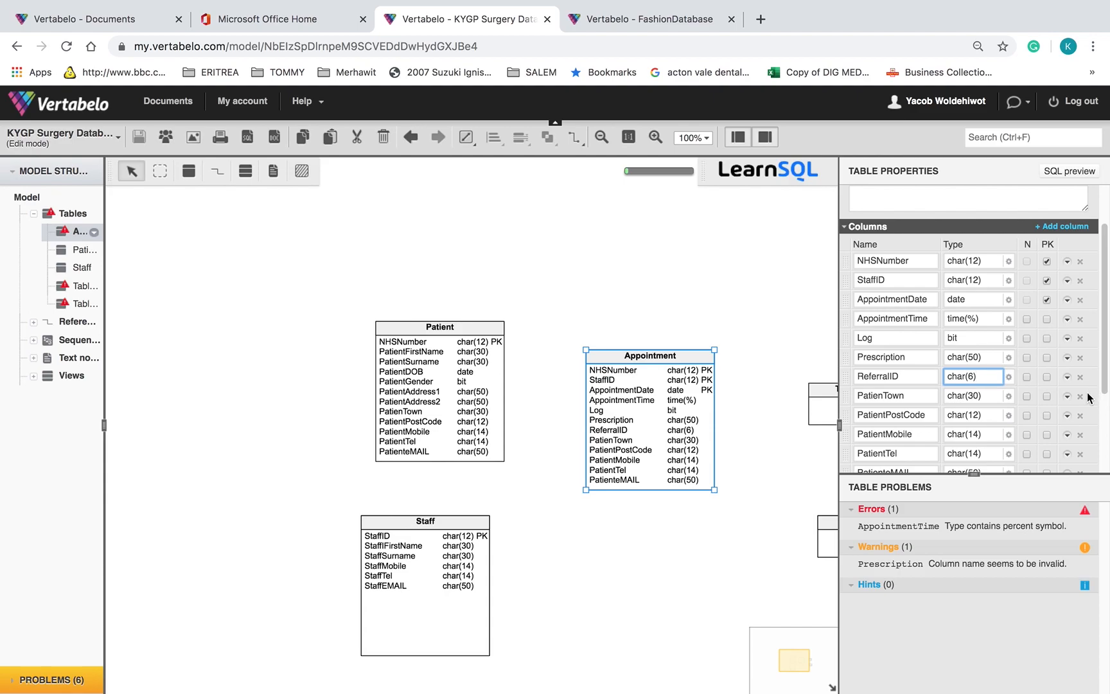
left_click(1080, 396)
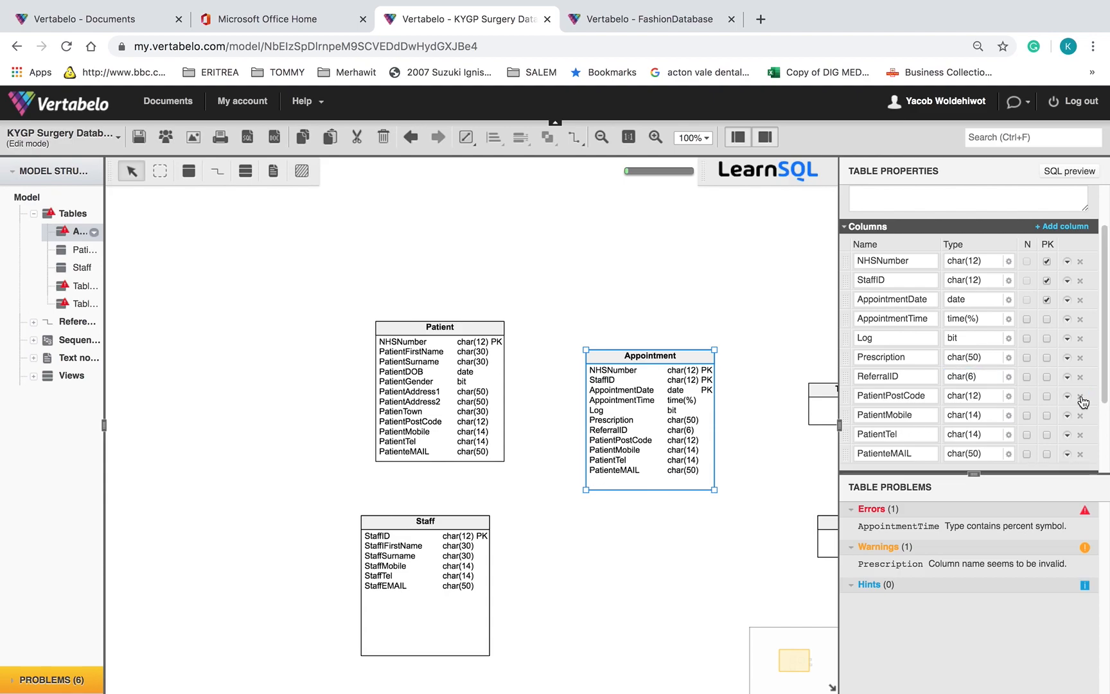
left_click(1081, 397)
left_click(1081, 396)
left_click(1080, 396)
left_click(1081, 397)
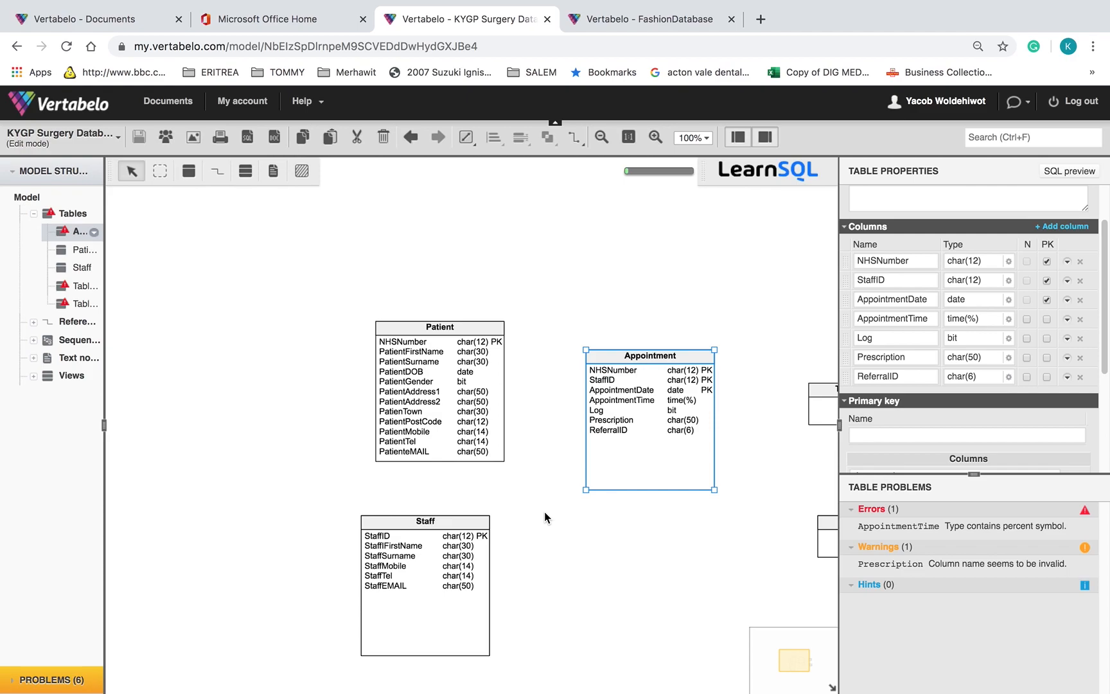
Step: Check the Referral group in Excel and copy the ReferralID column name from the Appointment table in Vertabelo
left_click_drag(816, 573, 626, 539)
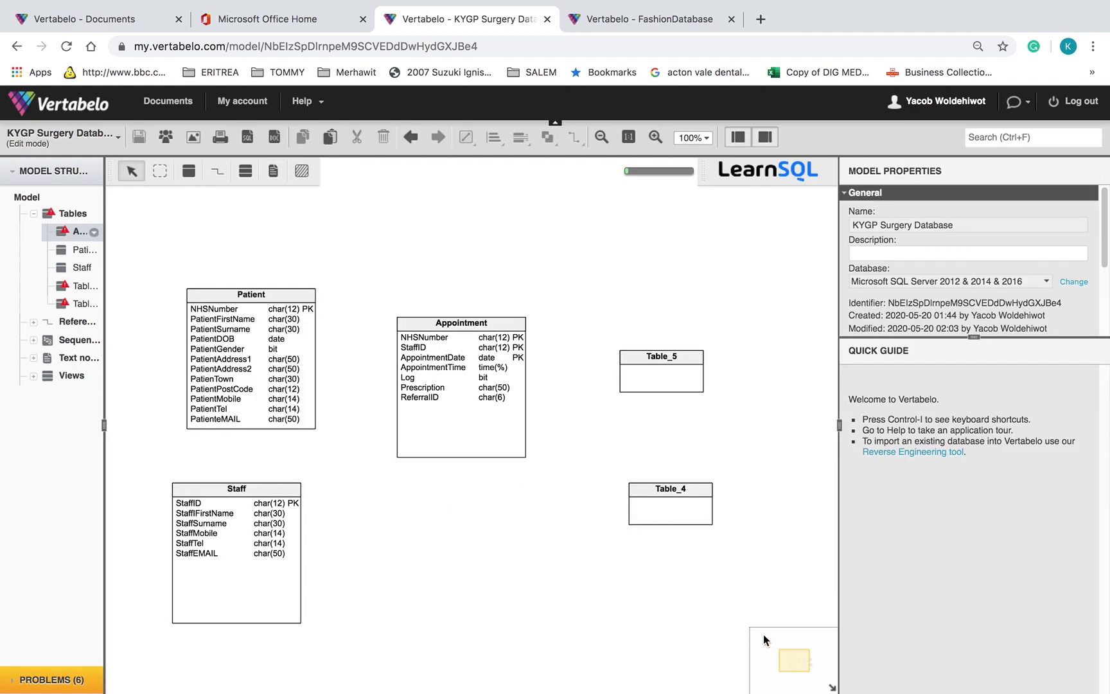
left_click_drag(637, 434, 661, 417)
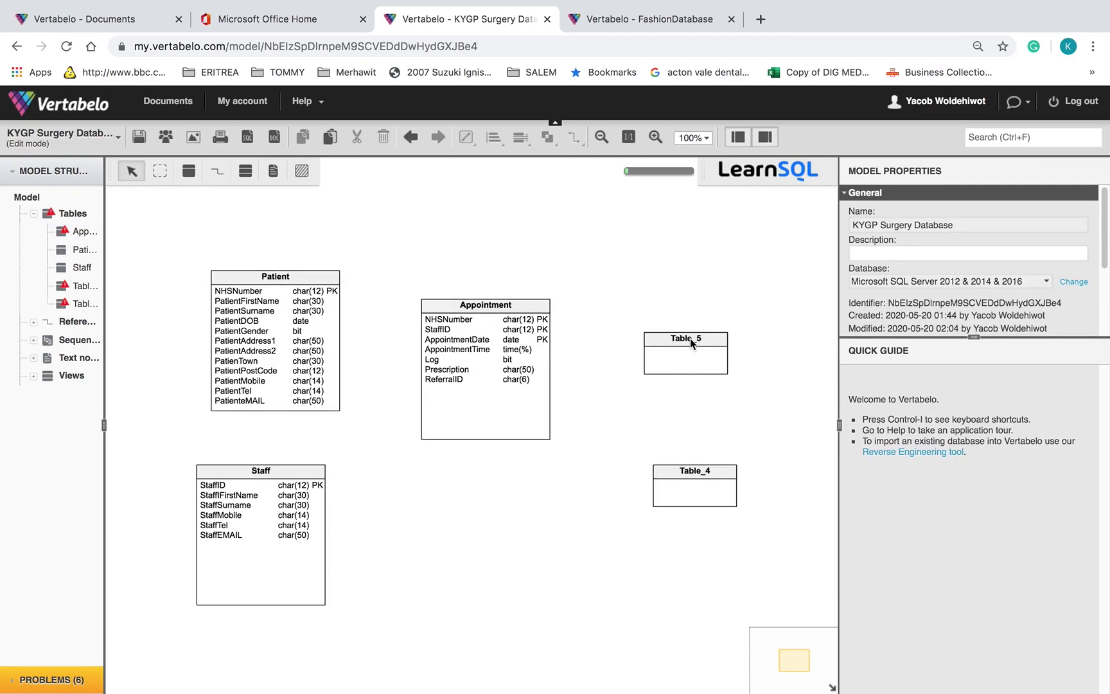
key("ctrl+Left")
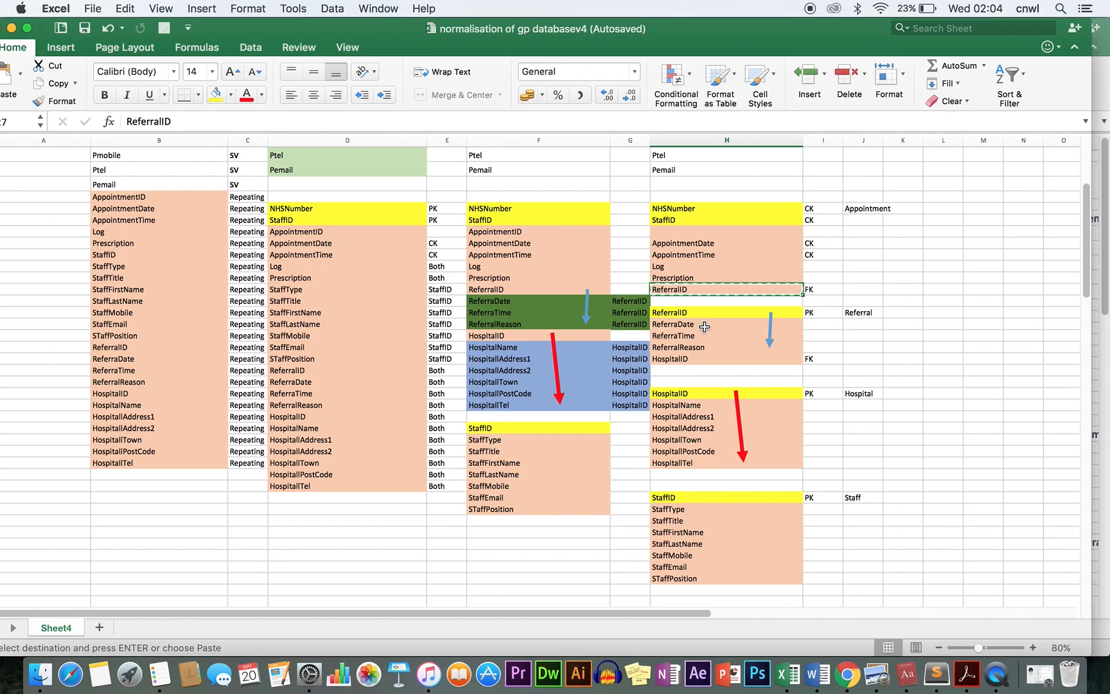
key("ctrl+Right")
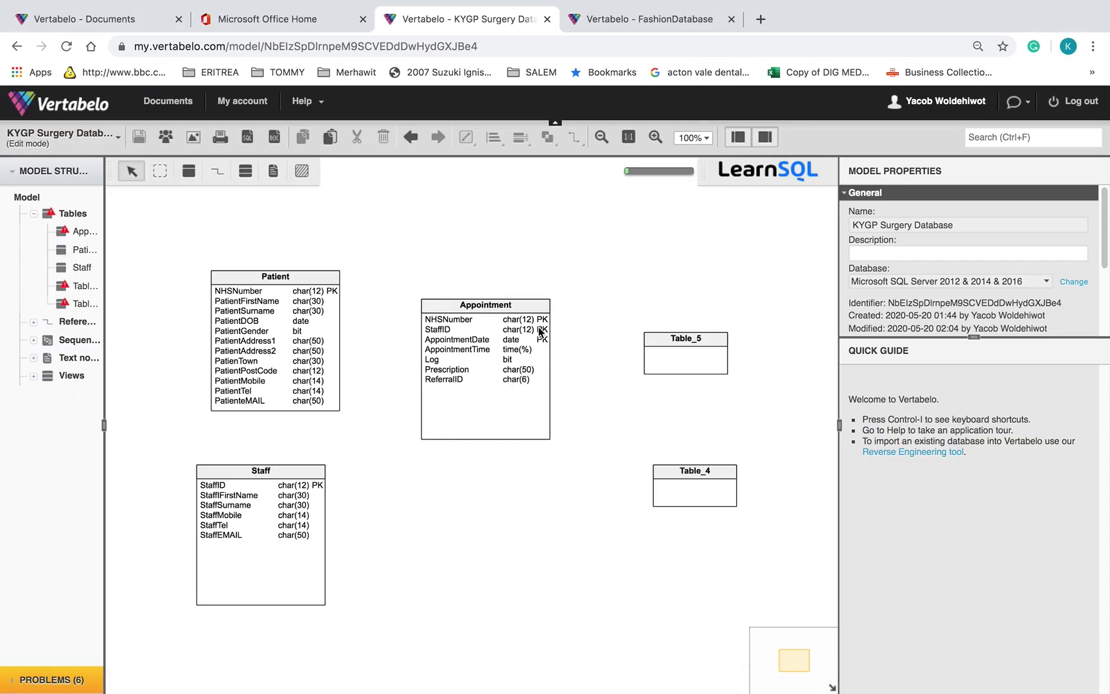
left_click(508, 310)
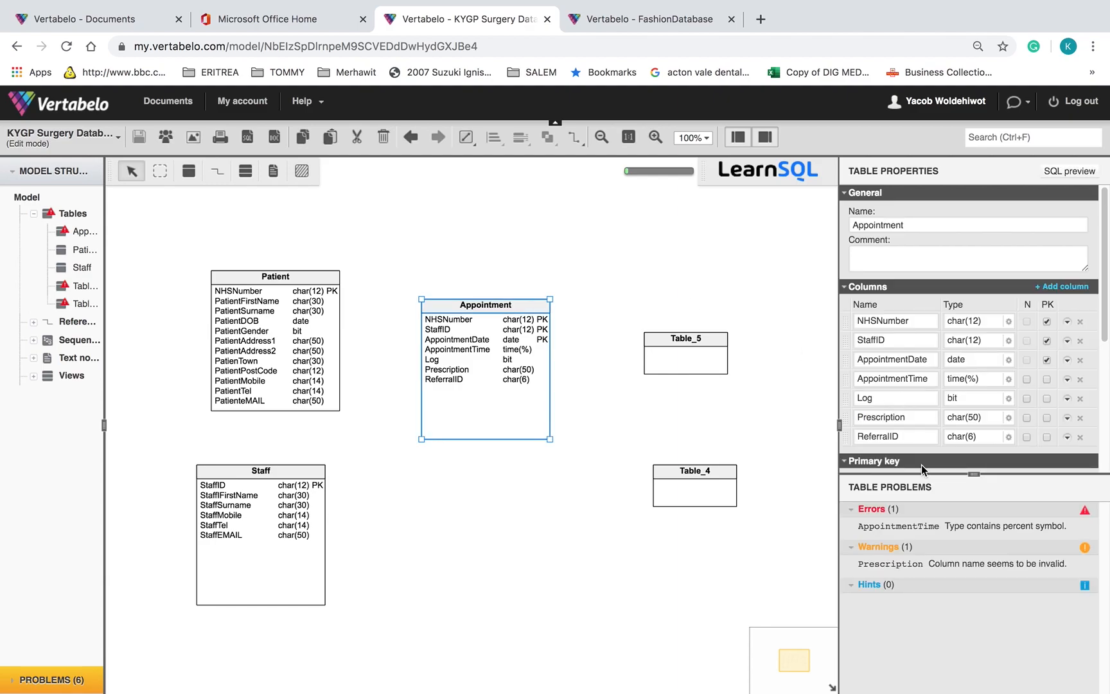
left_click_drag(912, 436, 835, 440)
key("ctrl+c")
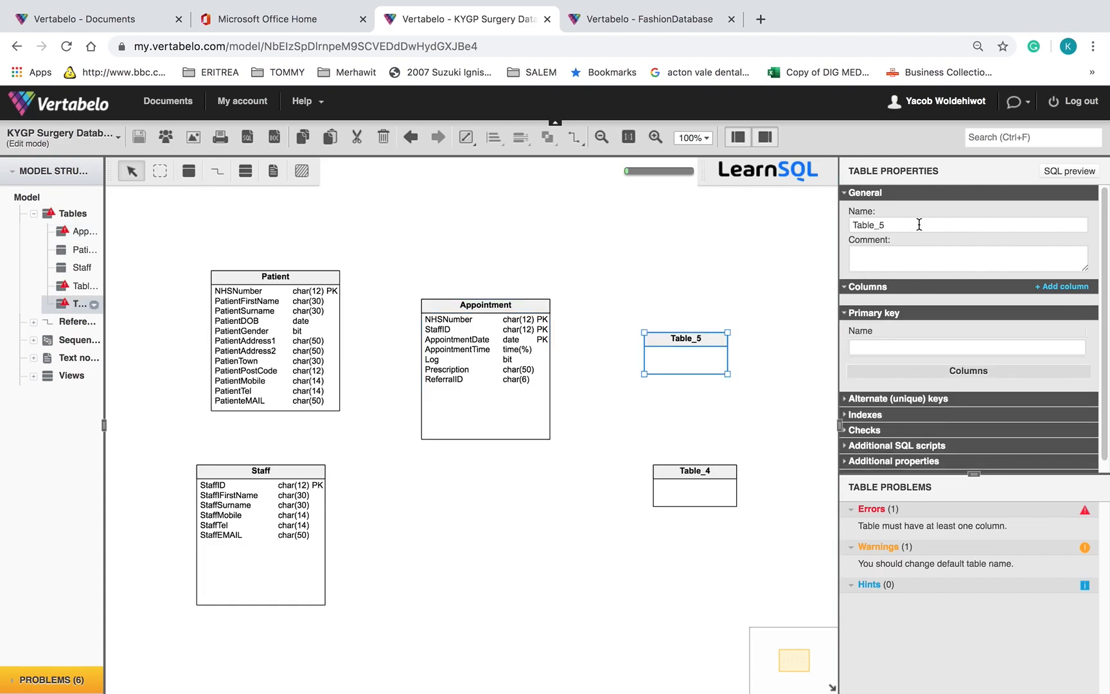
Step: Rename Table_5 as Referral, reusing the copied ReferralID name without its ID ending, and check the name against the Excel sheet
left_click(919, 224)
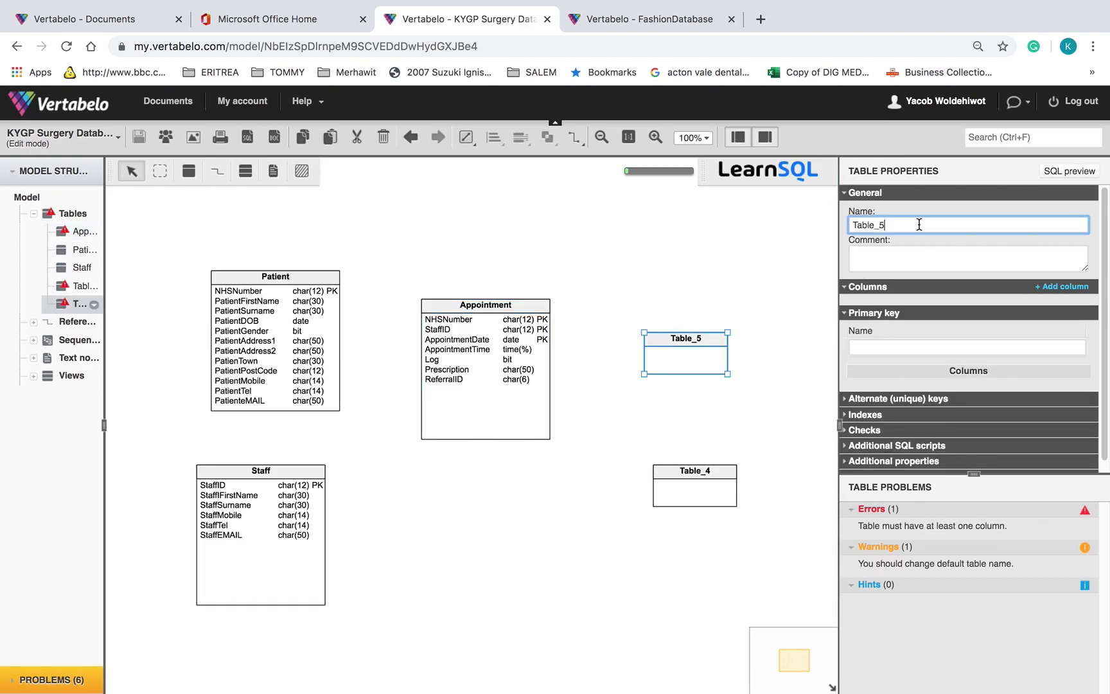
left_click_drag(918, 224, 808, 213)
key("ctrl+v")
key("BackSpace")
key("BackSpace")
key("super+Tab")
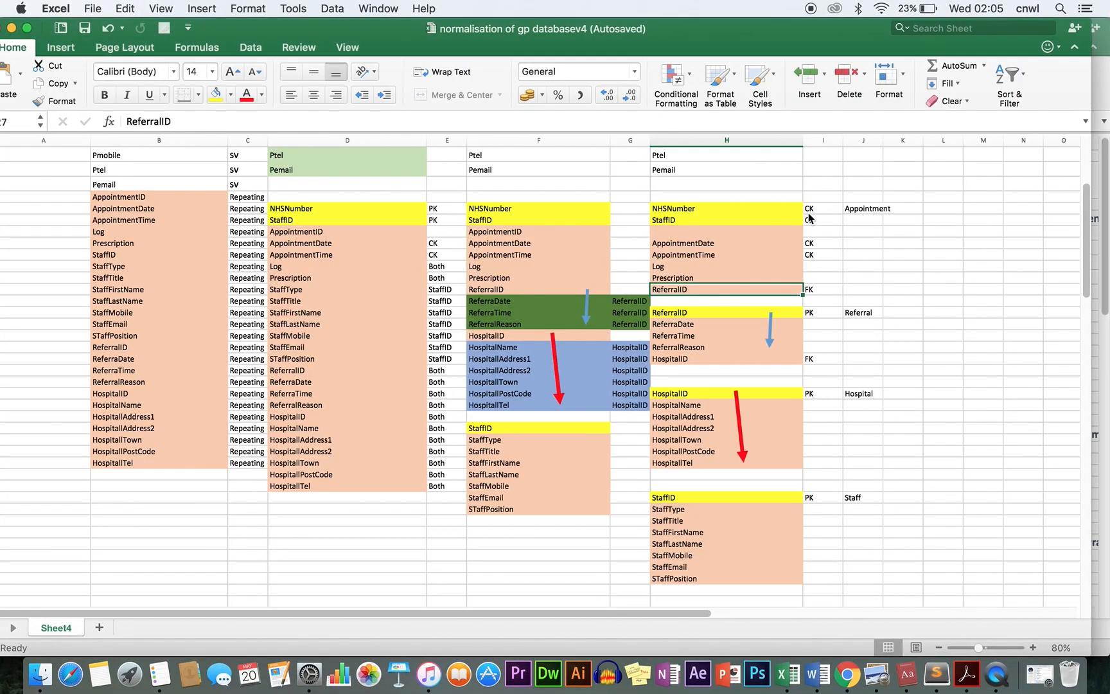
key("super+Tab")
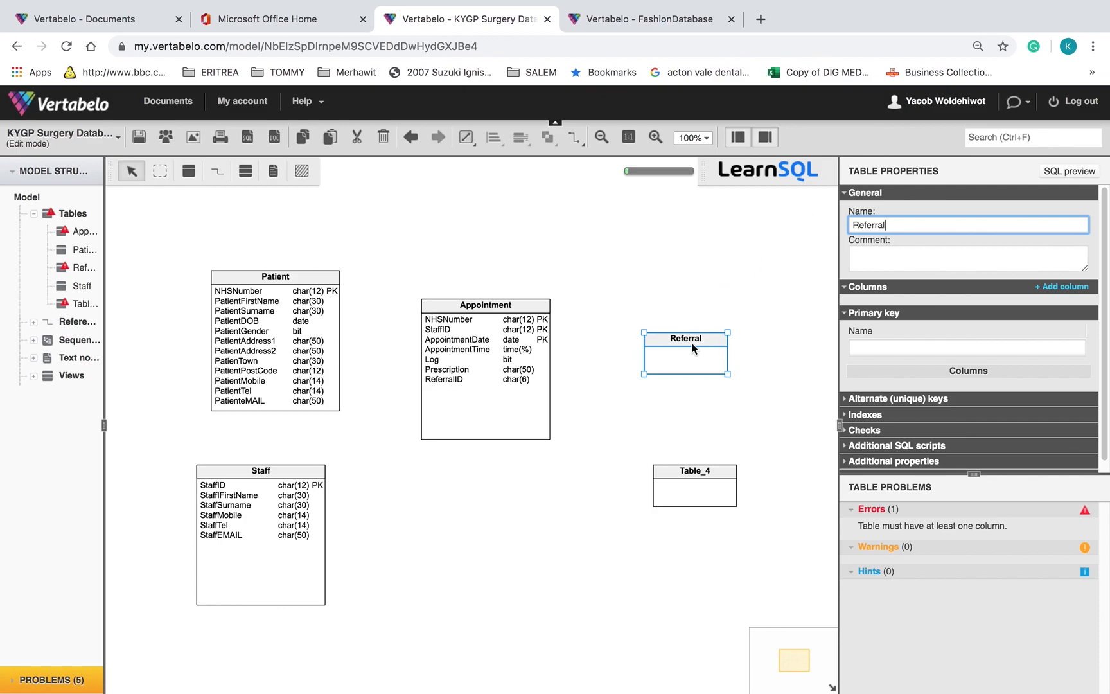
Step: Add seven new columns to the Referral table and check the Referral group's fields in the Excel sheet
left_click(1070, 287)
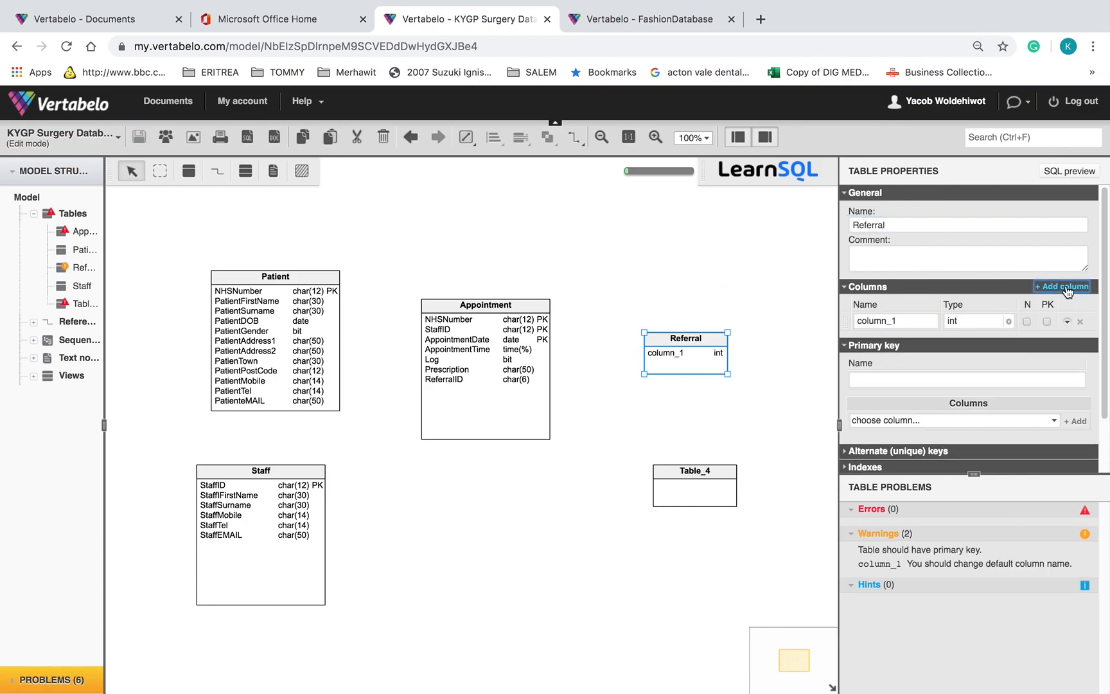
left_click(1068, 287)
left_click(1067, 288)
left_click(1067, 287)
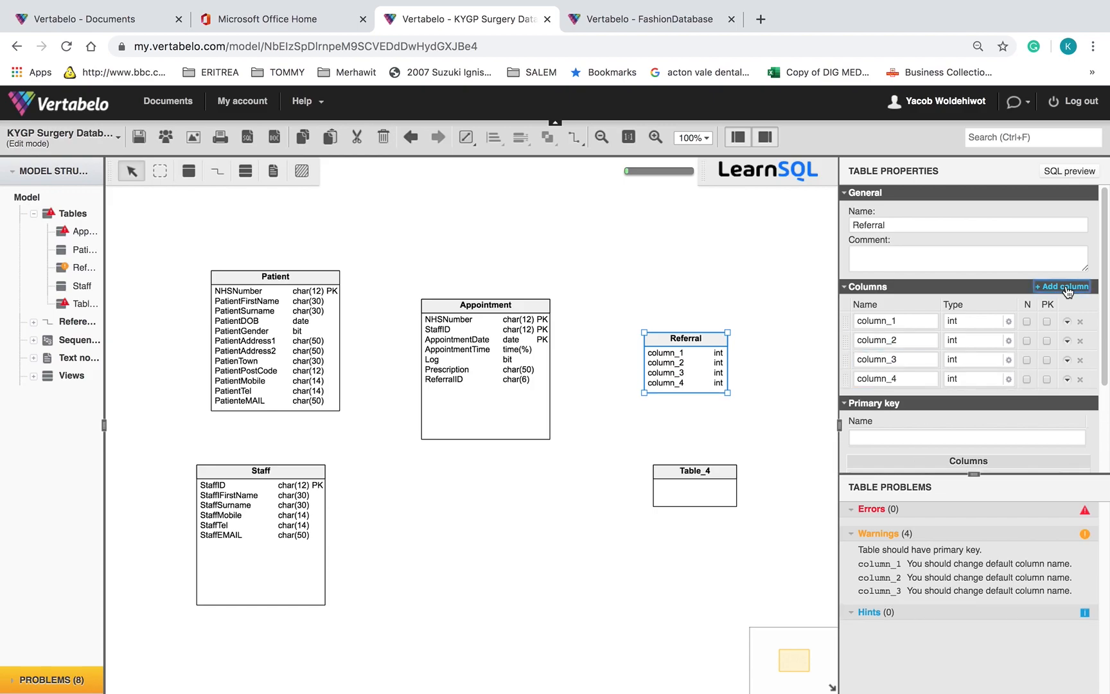
left_click(1068, 291)
key("ctrl+Left")
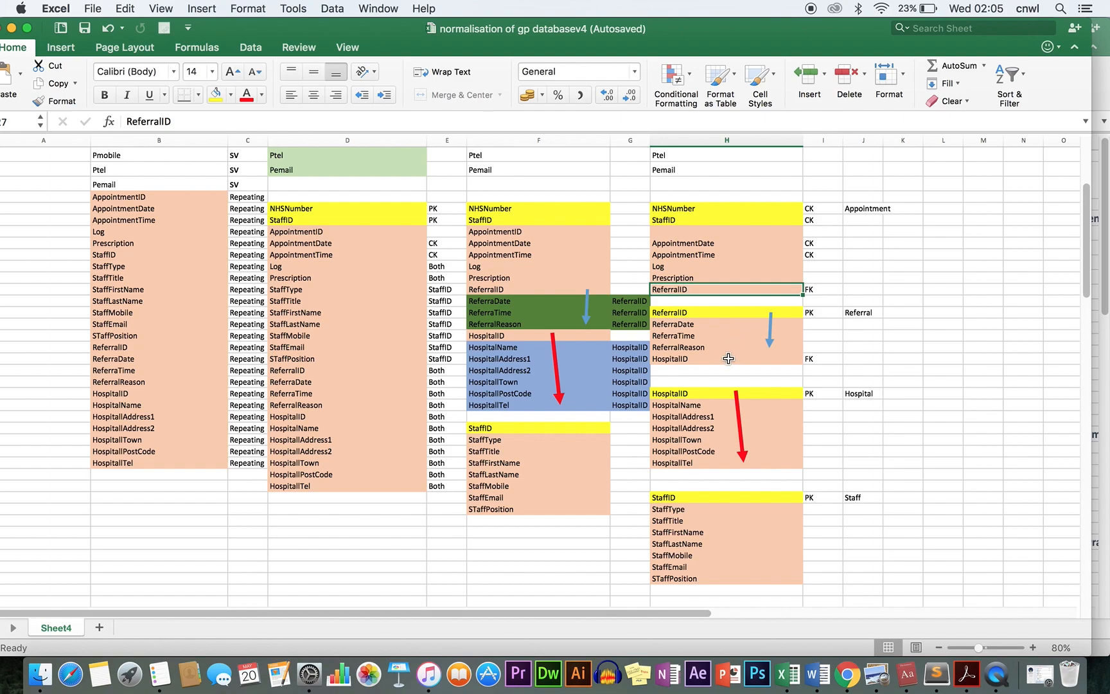
key("ctrl+Right")
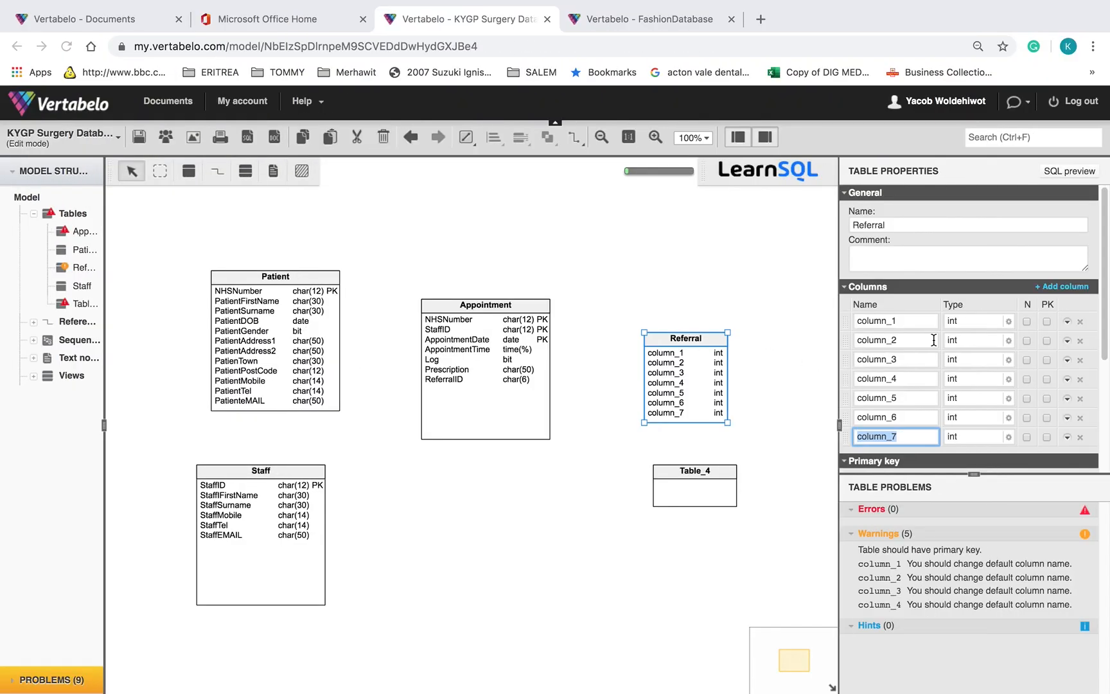
Step: Rename the Referral table's column_1 as ReferralID and set its data type to char(6)
left_click(913, 321)
type("ReferralID")
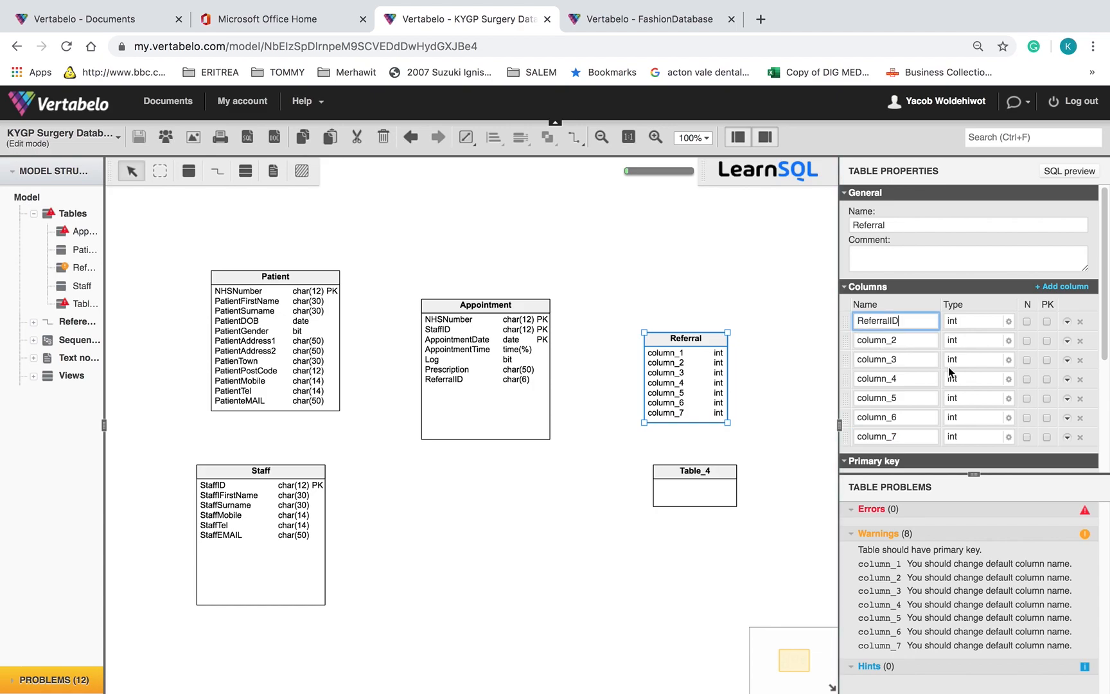
left_click(1008, 321)
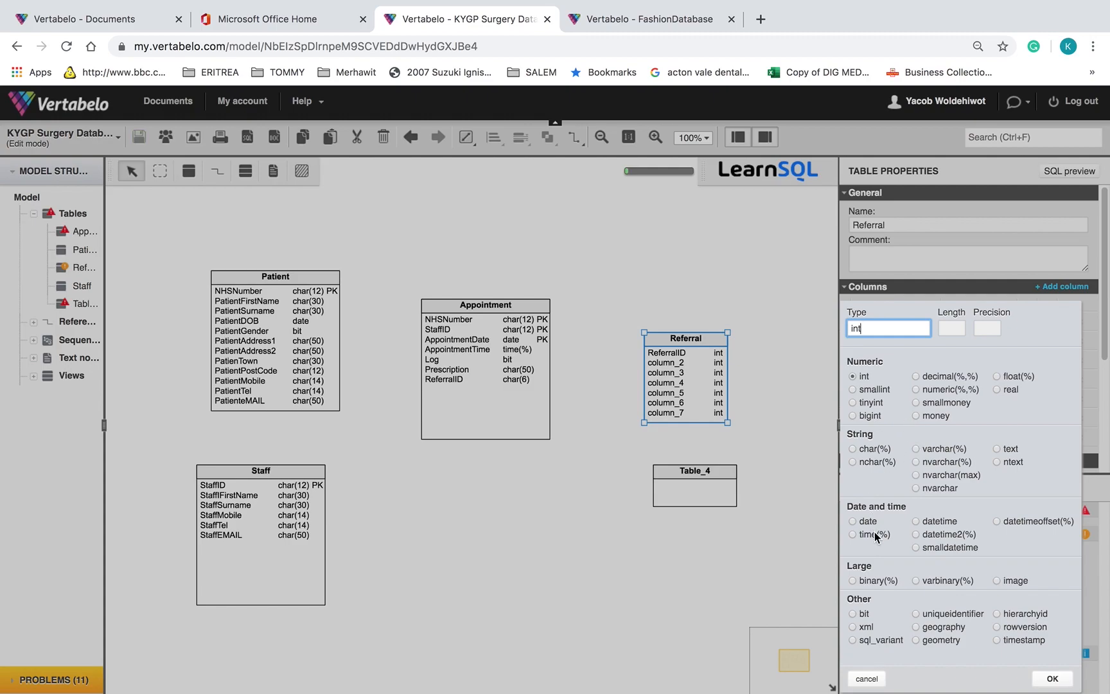
left_click(864, 451)
double_click(952, 327)
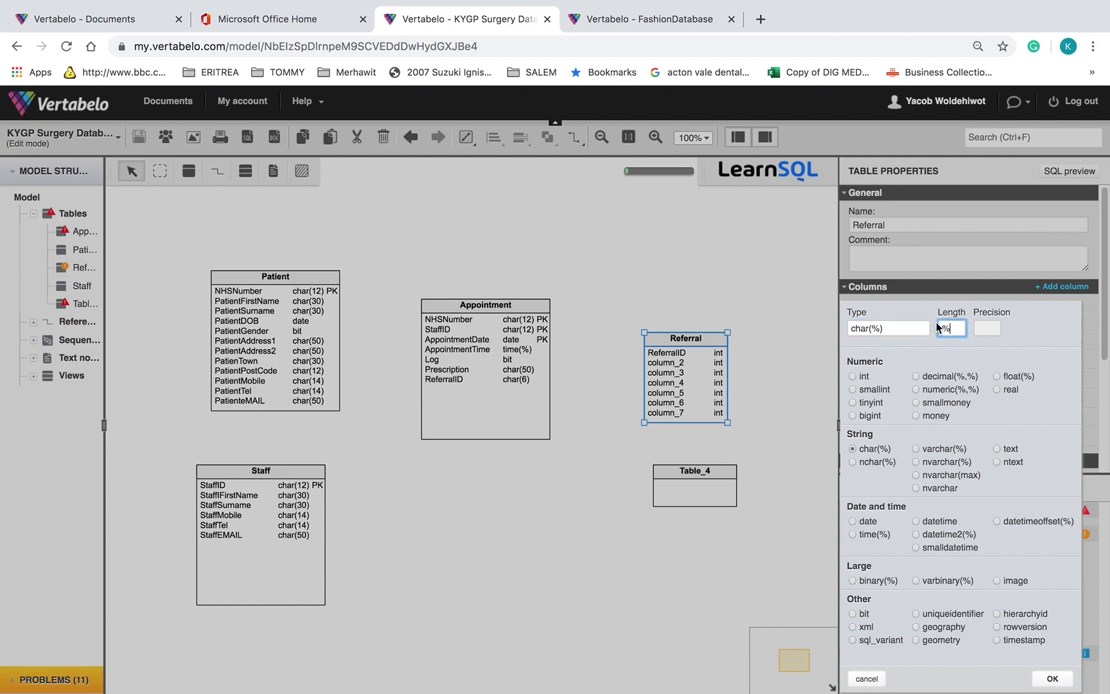
type("6")
left_click(1053, 685)
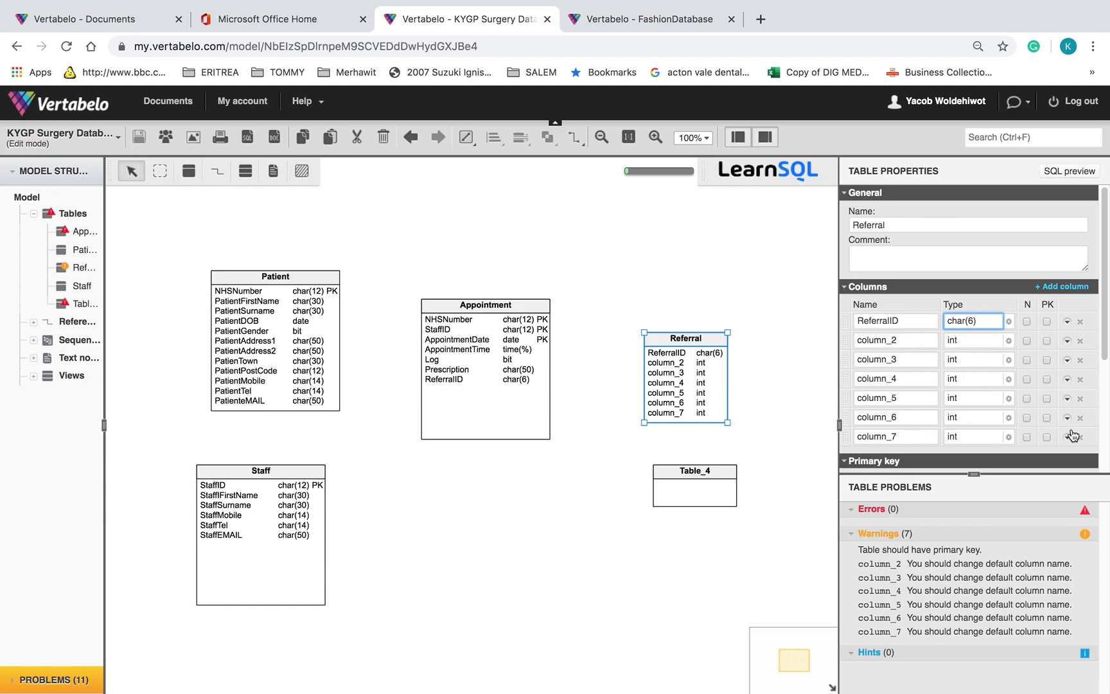
Step: Delete the surplus column_7 and column_6 from the Referral table
left_click(1080, 437)
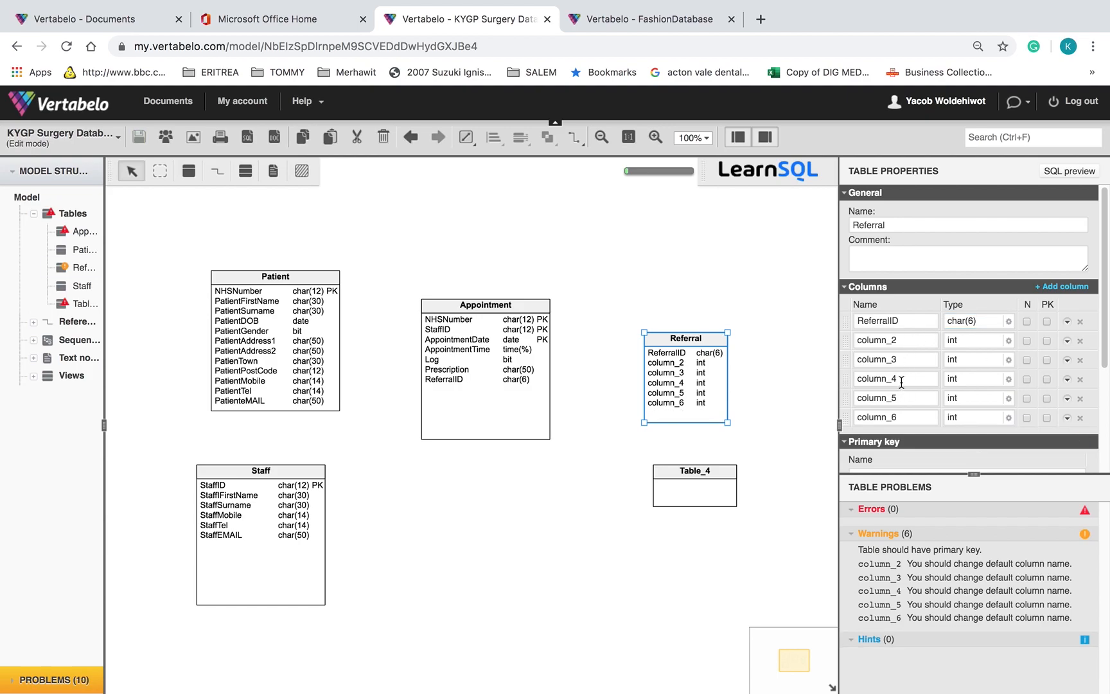
left_click(1080, 418)
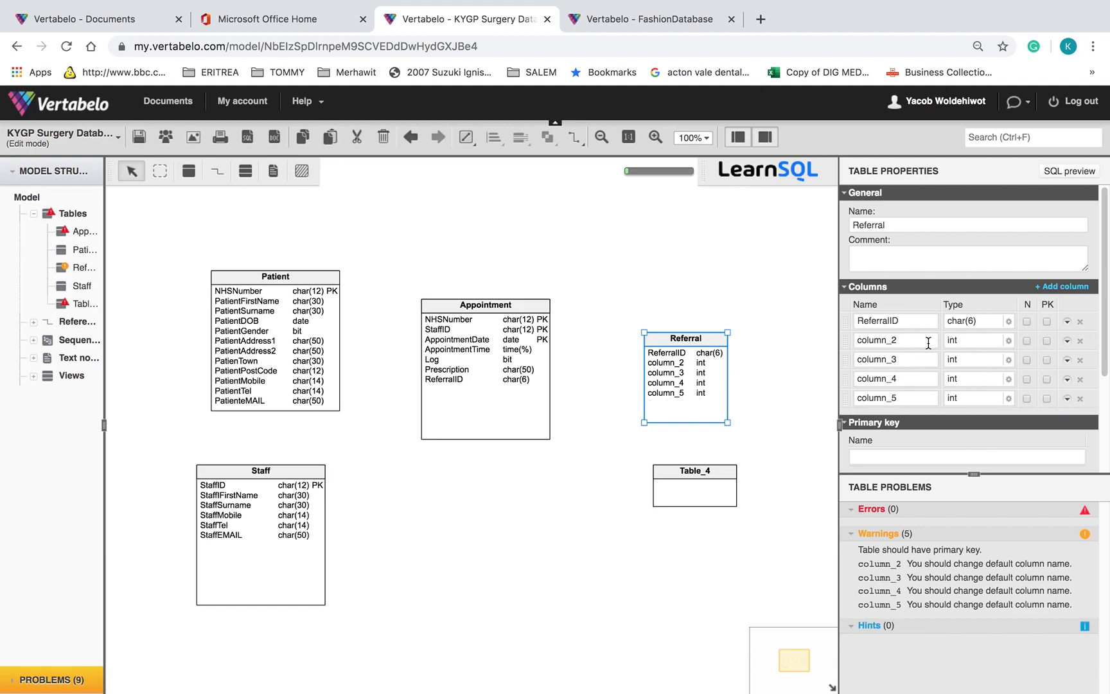
Step: Rename the Referral table's column_2 as ReferraDate, copied from the Excel sheet, and set its data type to date
left_click(924, 344)
left_click_drag(923, 343, 807, 329)
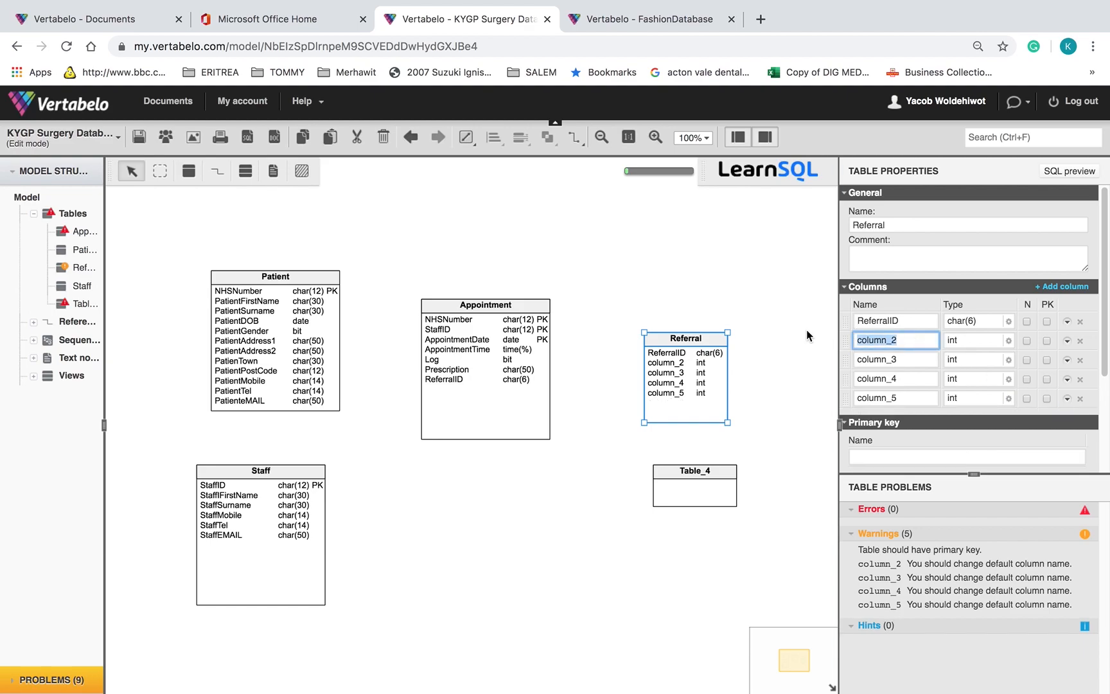
key("super+Tab")
left_click(718, 320)
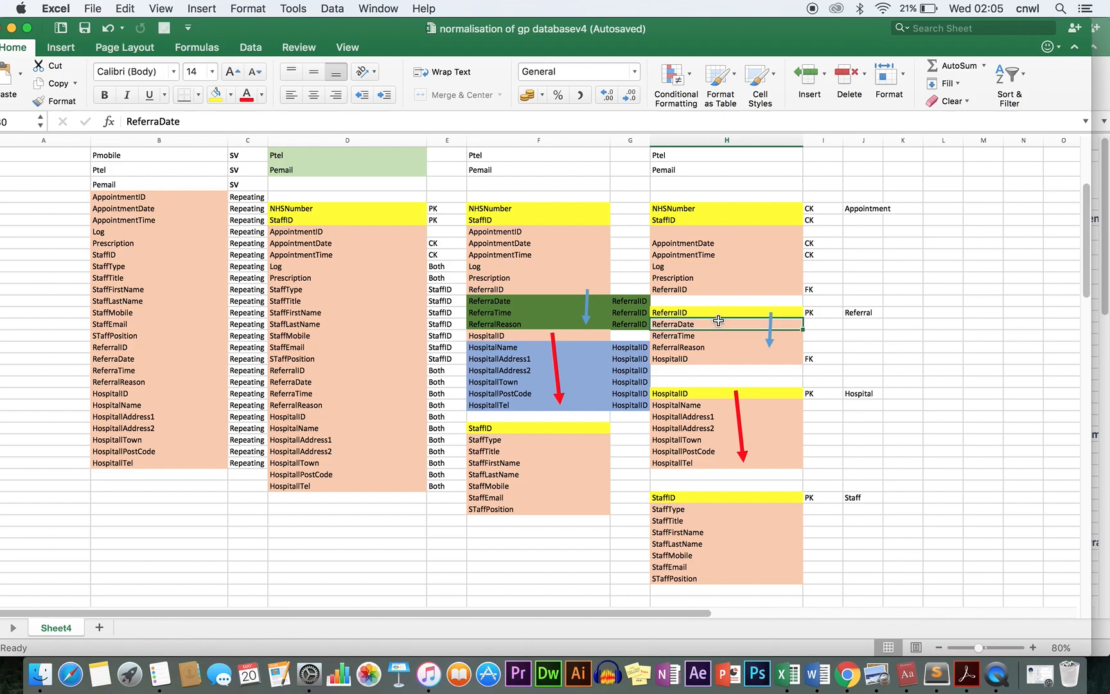
key("super+c")
key("super+Tab")
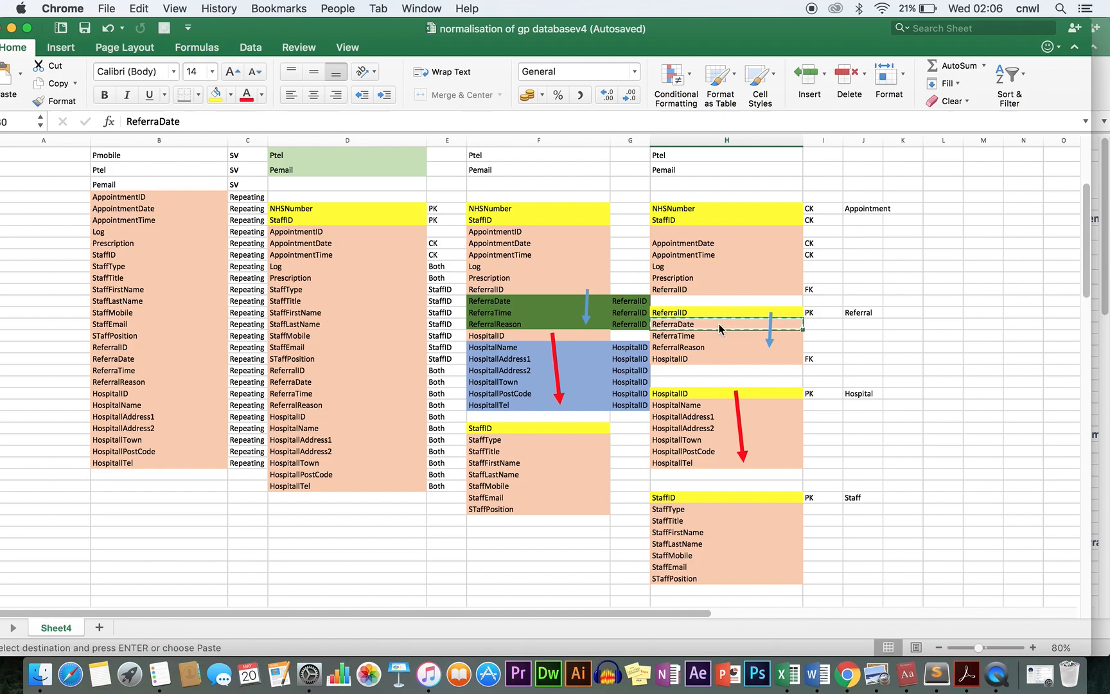
key("super+v")
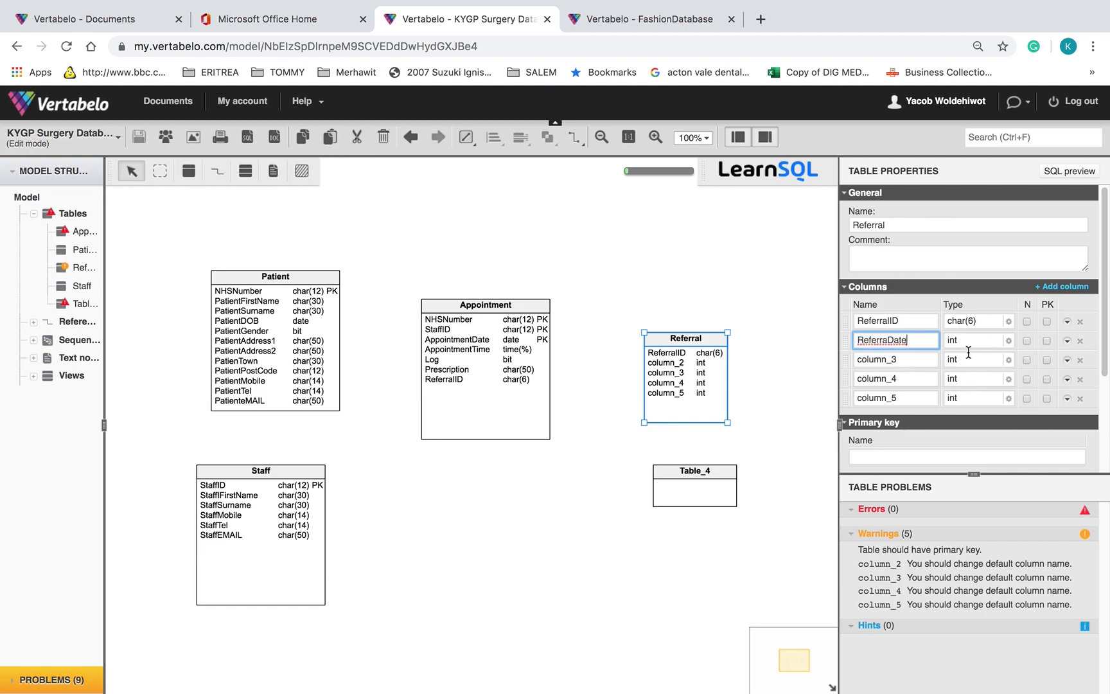
left_click(1009, 341)
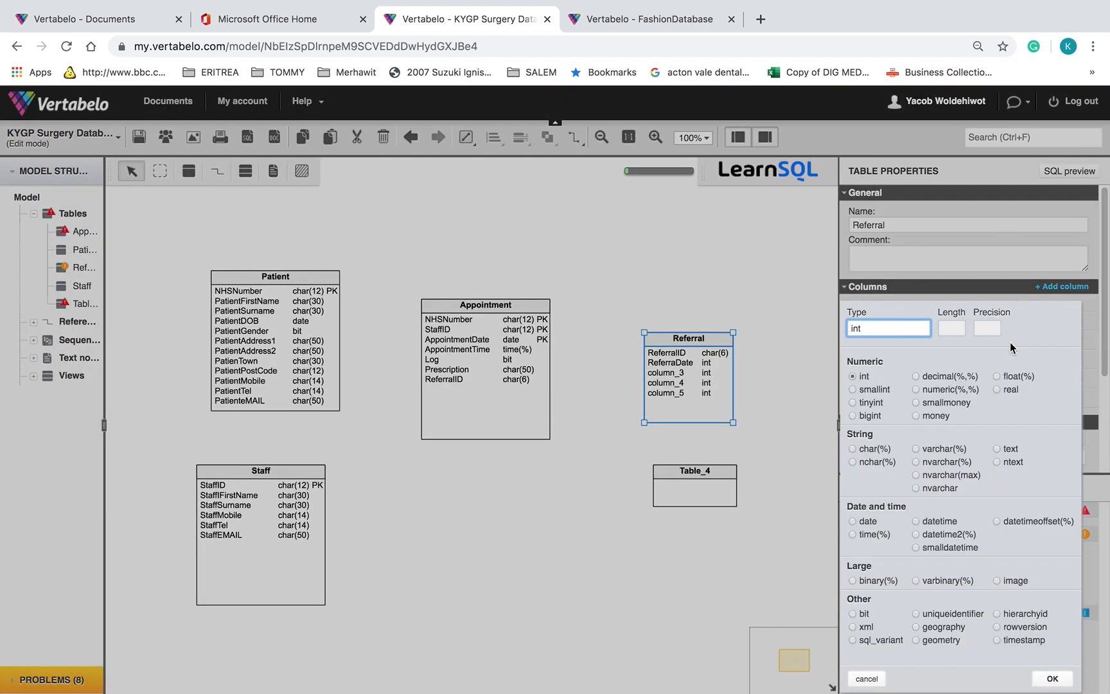
left_click(875, 520)
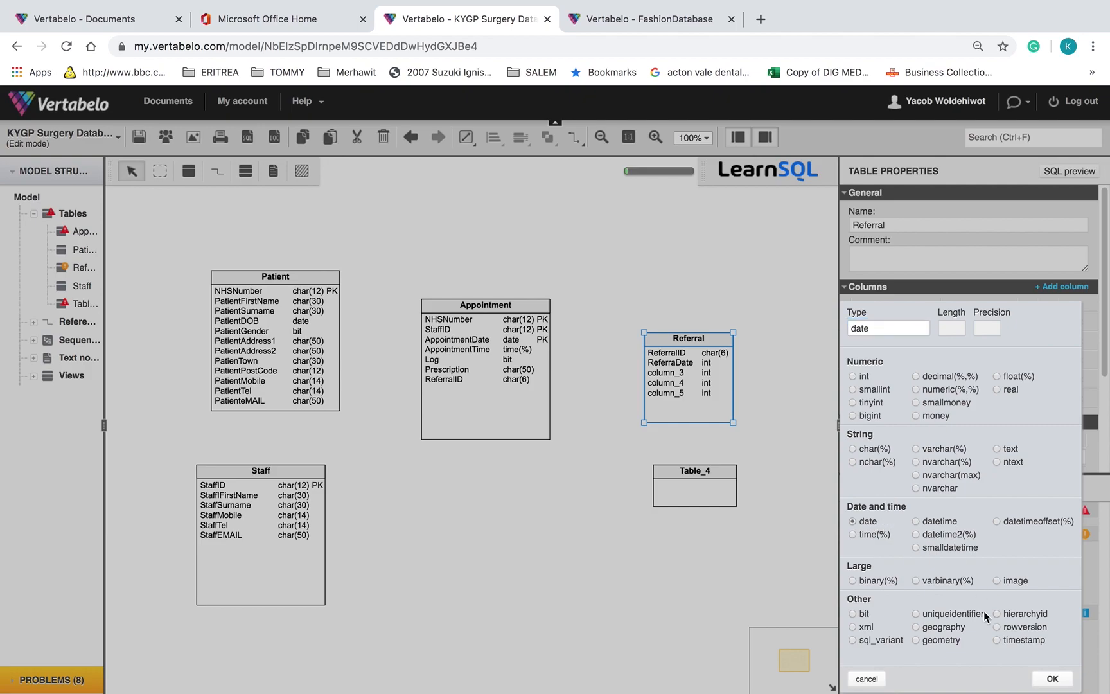
left_click(1059, 680)
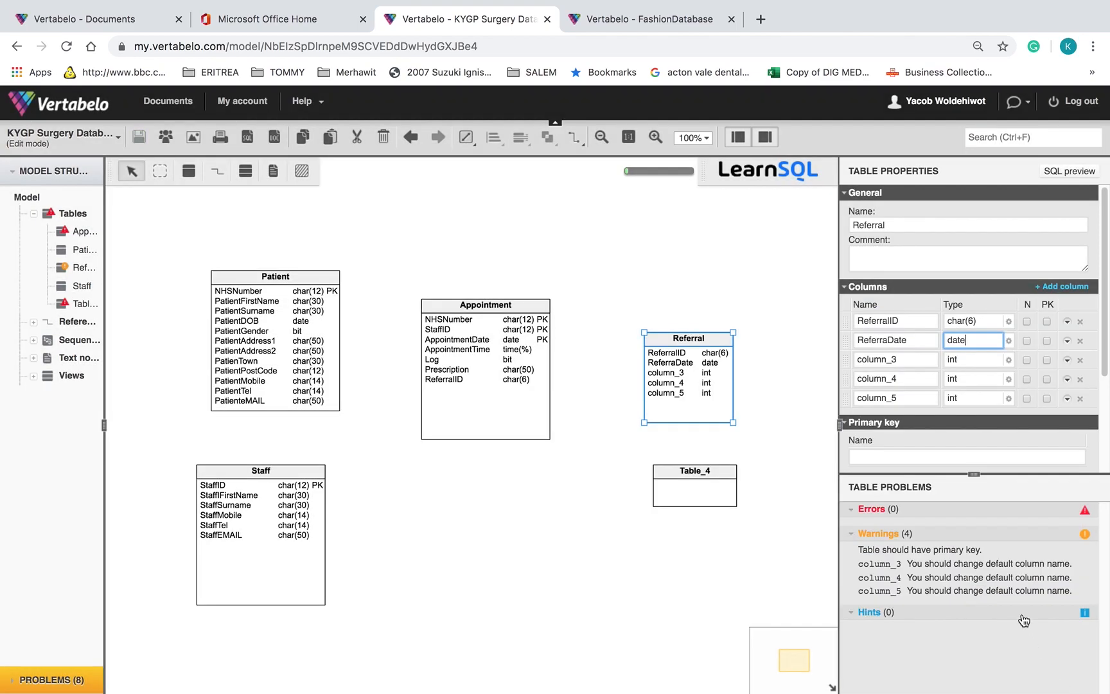
Step: Rename the Referral table's column_3 as ReferraTime, reusing the copied ReferraDate name, and set its data type to time(%)
double_click(901, 359)
key("super+v")
key("BackSpace")
key("BackSpace")
key("BackSpace")
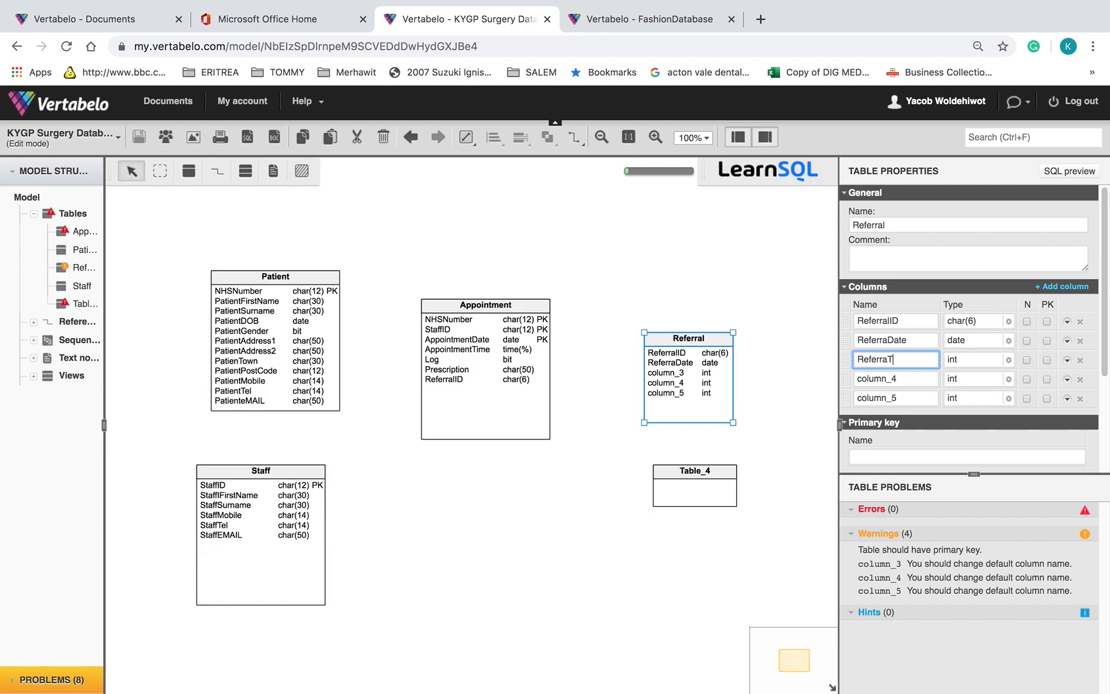
left_click(1008, 360)
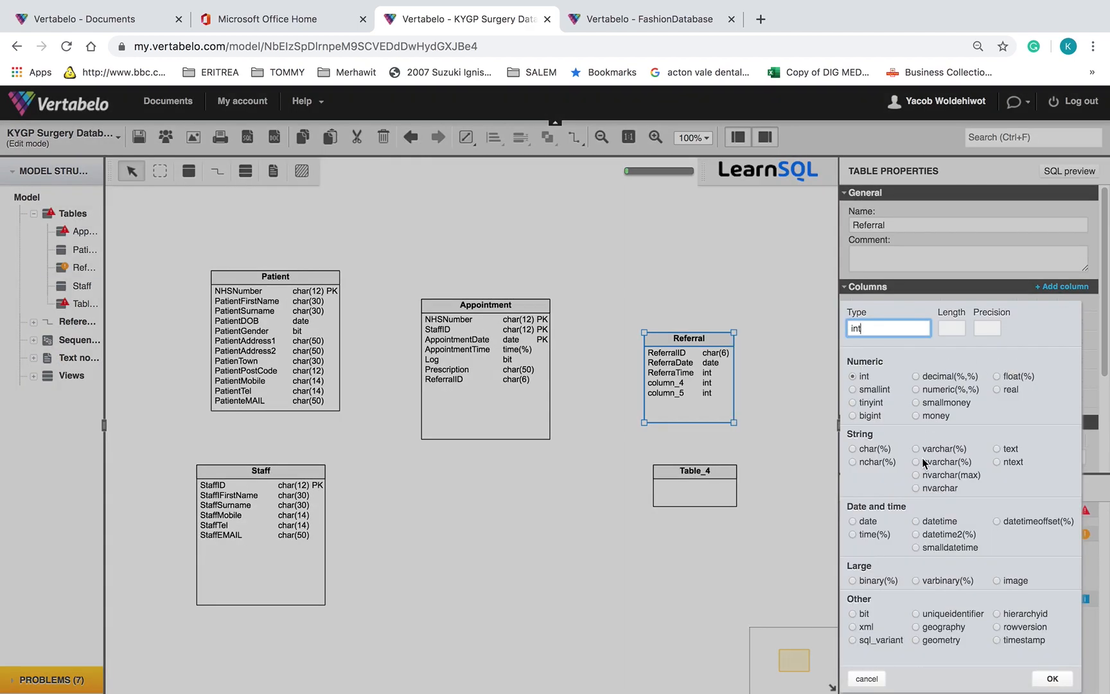
left_click(873, 538)
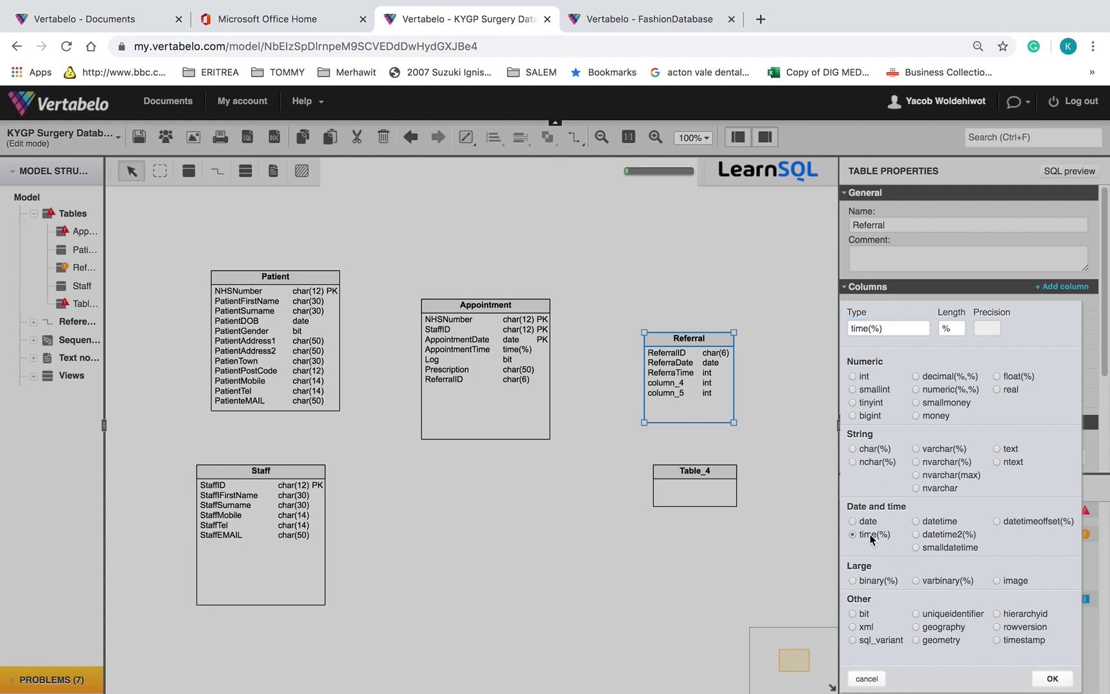
left_click(1043, 679)
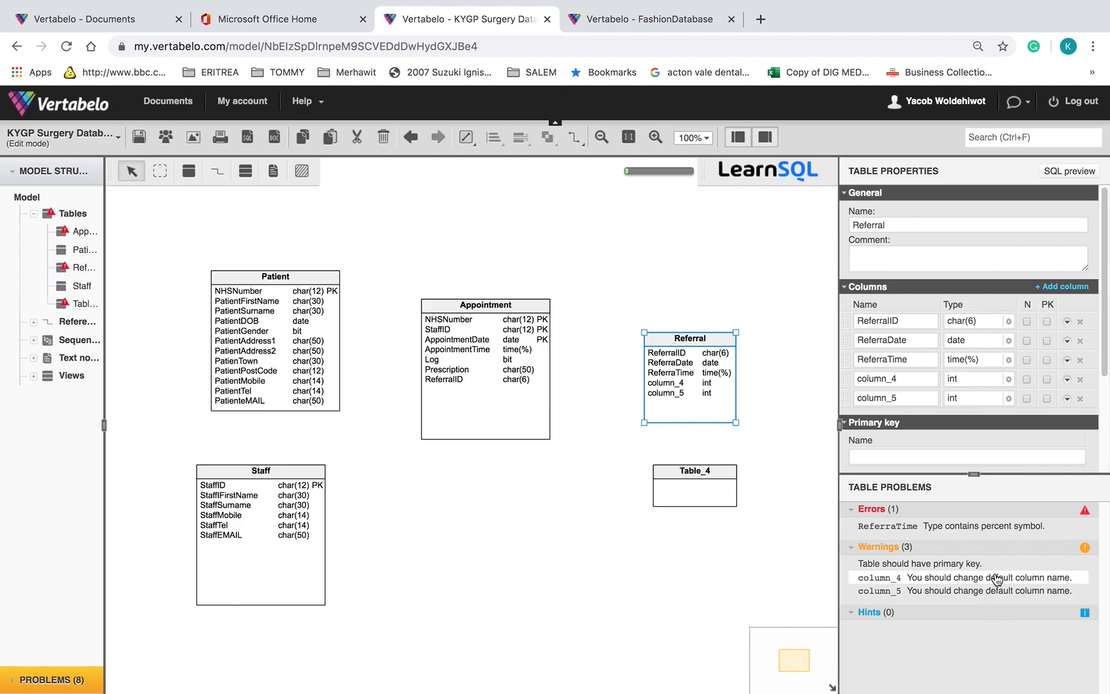
Step: Rename the Referral table's column_4 as ReferralReason, copied from the Excel sheet, and set its data type to char(250)
left_click(923, 380)
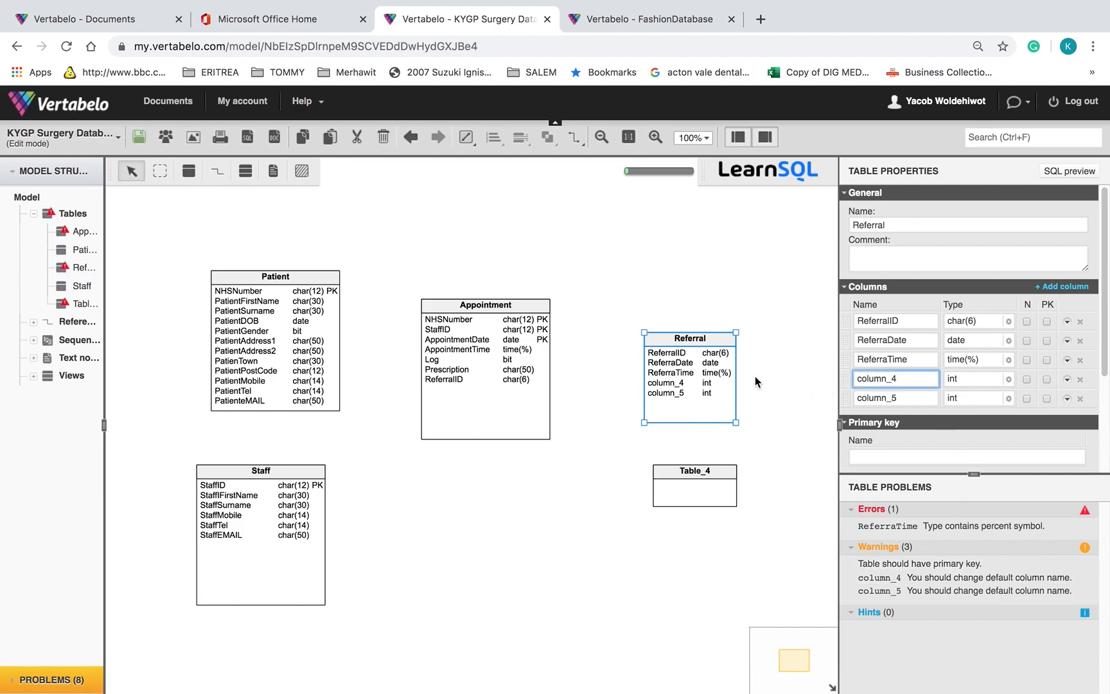
key("super+a")
key("ctrl+Left")
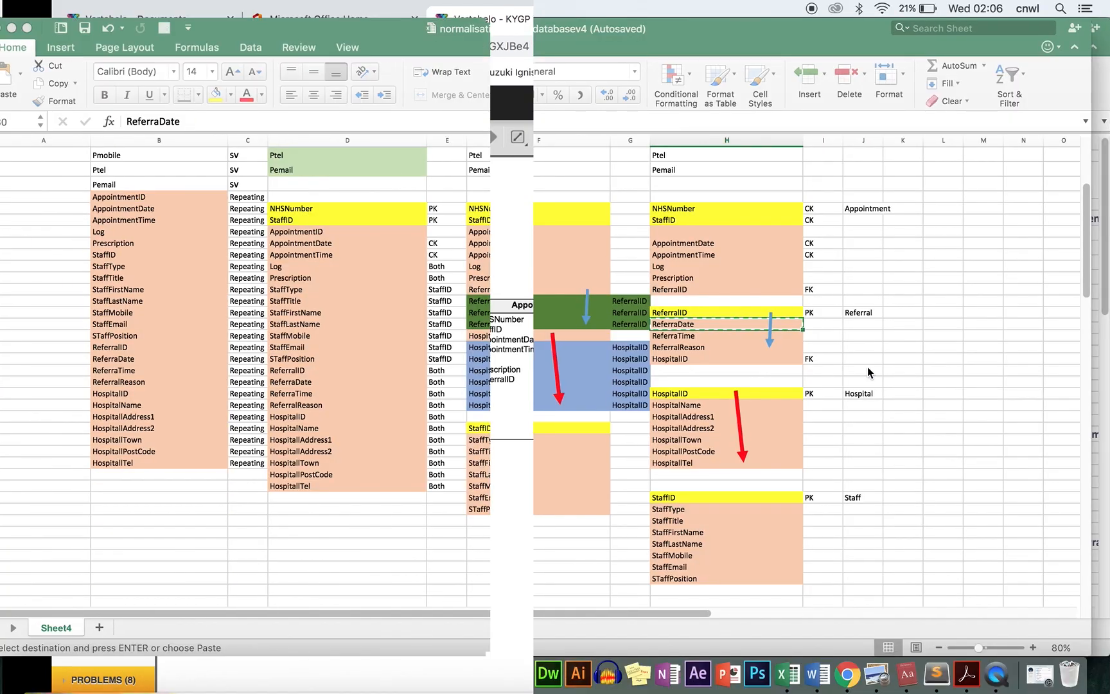
left_click(701, 347)
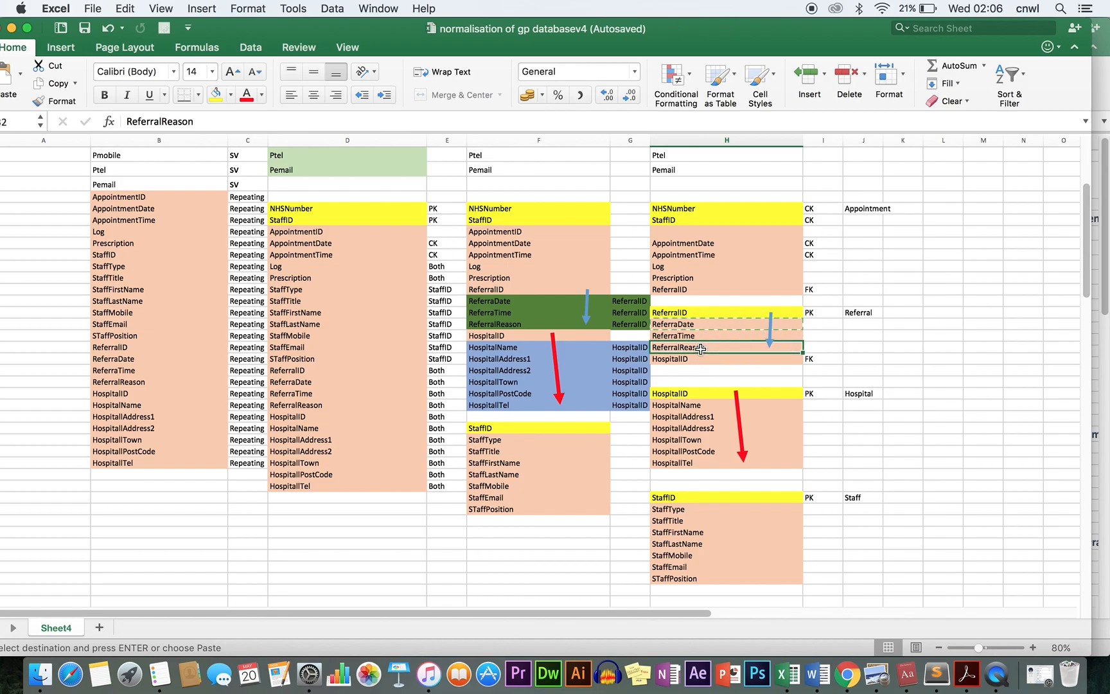
key("super+c")
key("ctrl+Right")
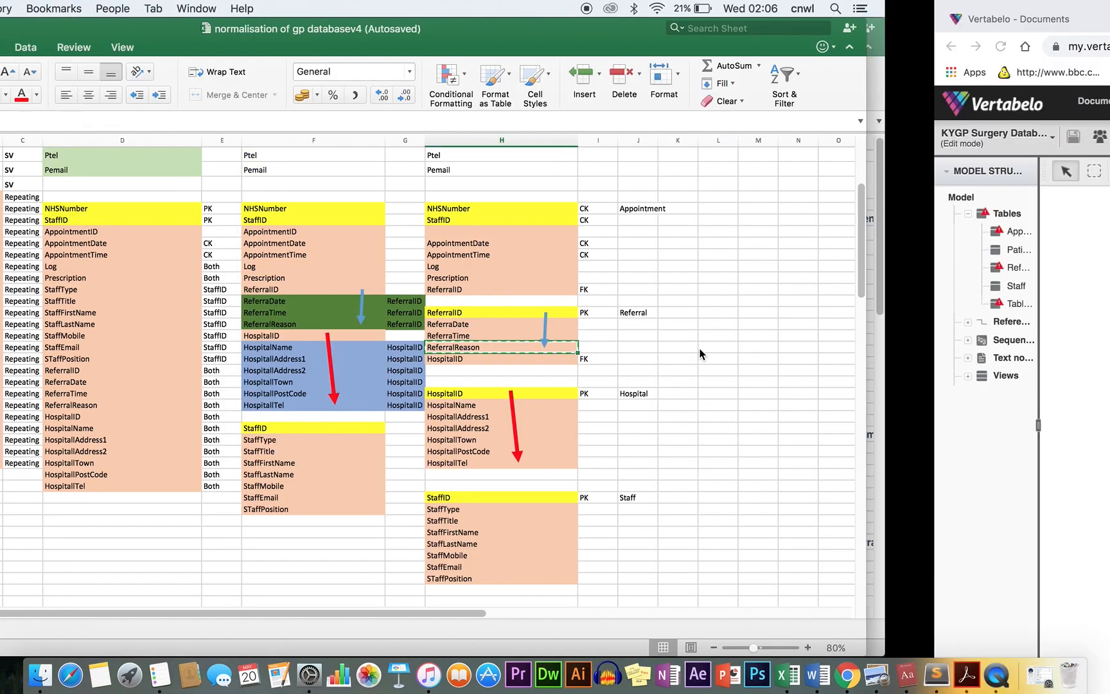
key("super+v")
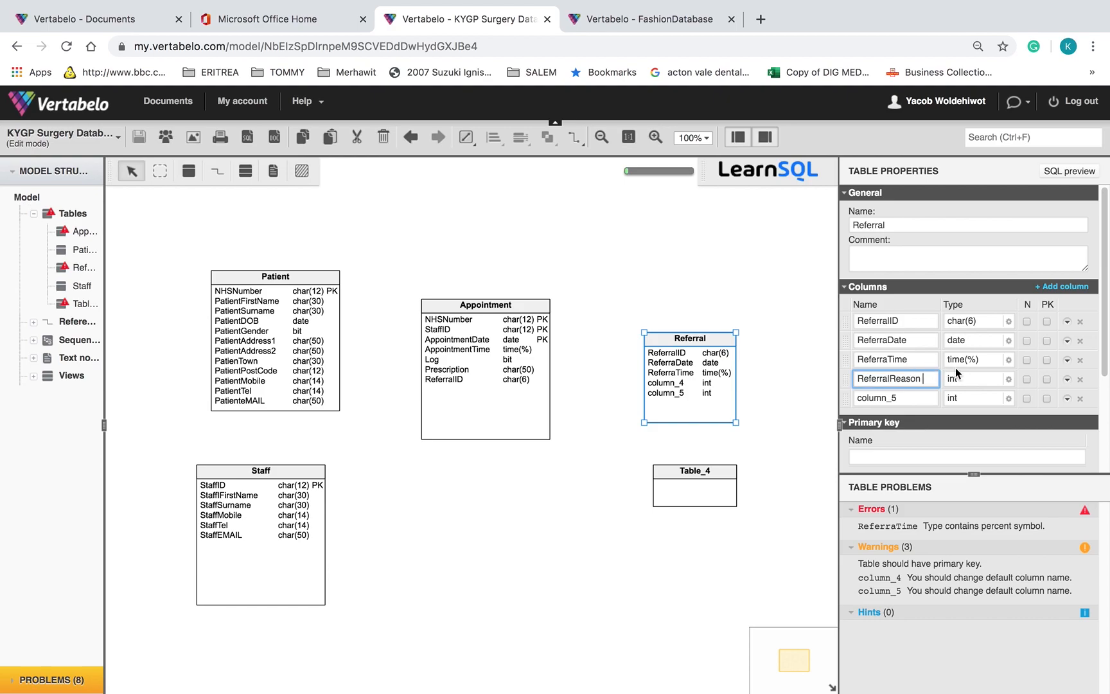
left_click(1007, 381)
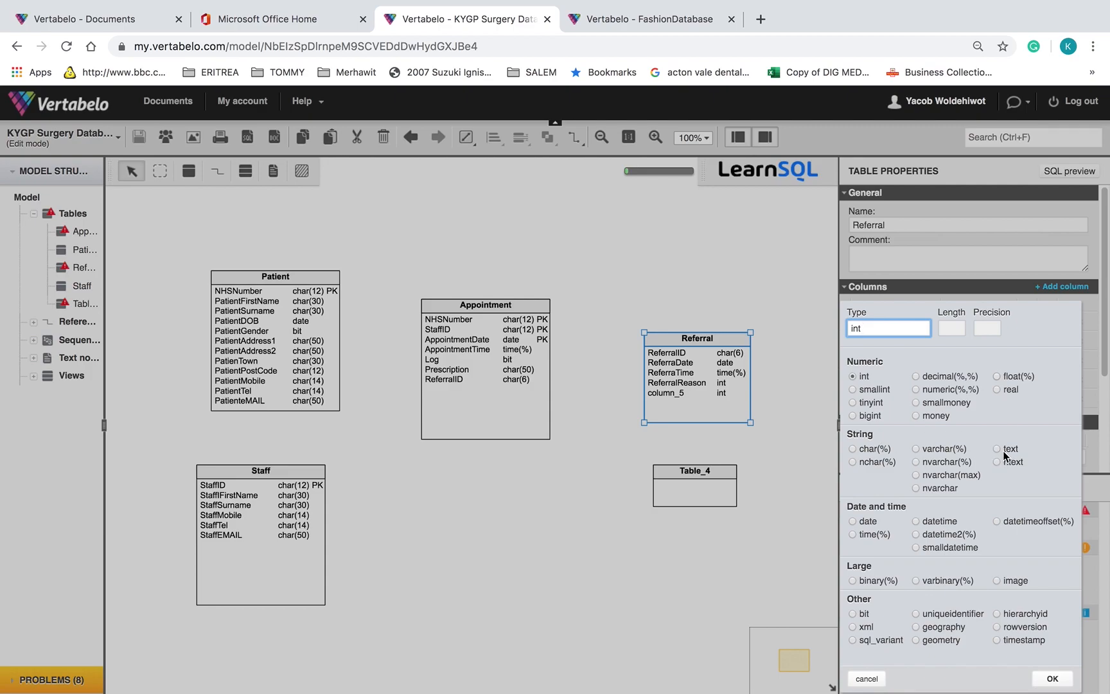
left_click(874, 450)
left_click(958, 328)
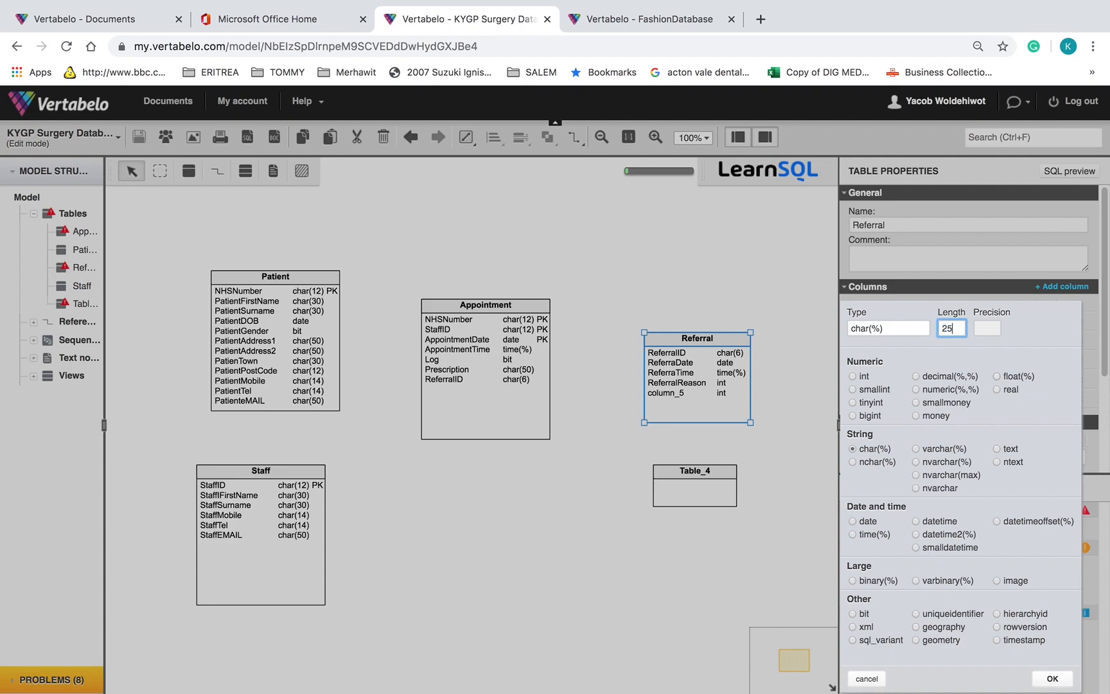
left_click(1054, 676)
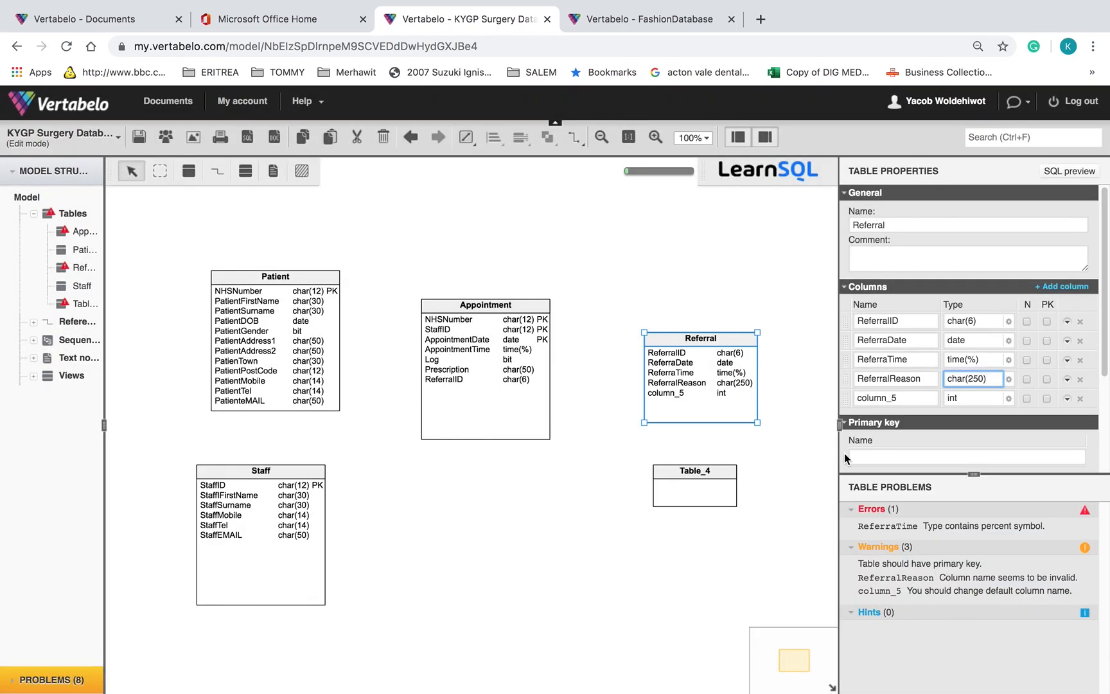
Step: Clear the name of the Referral table's column_5 and copy the Referral group's HospitalID name from the Excel sheet
left_click(898, 398)
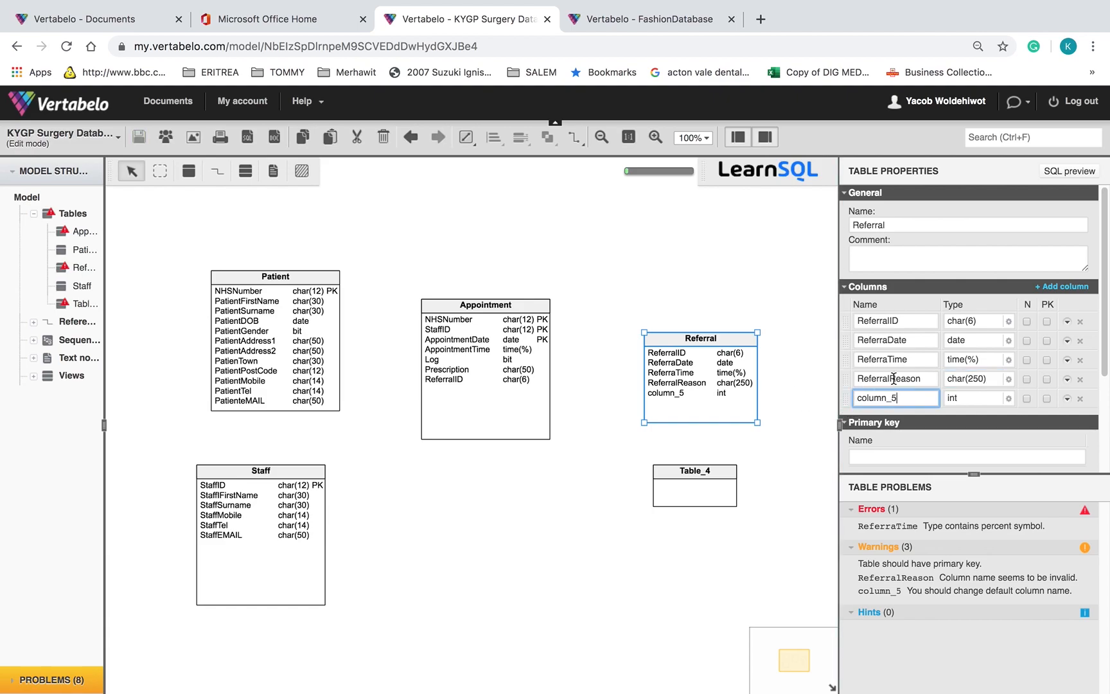
key("BackSpace")
key("BackSpace")
key("BackSpace")
key("ctrl+Left")
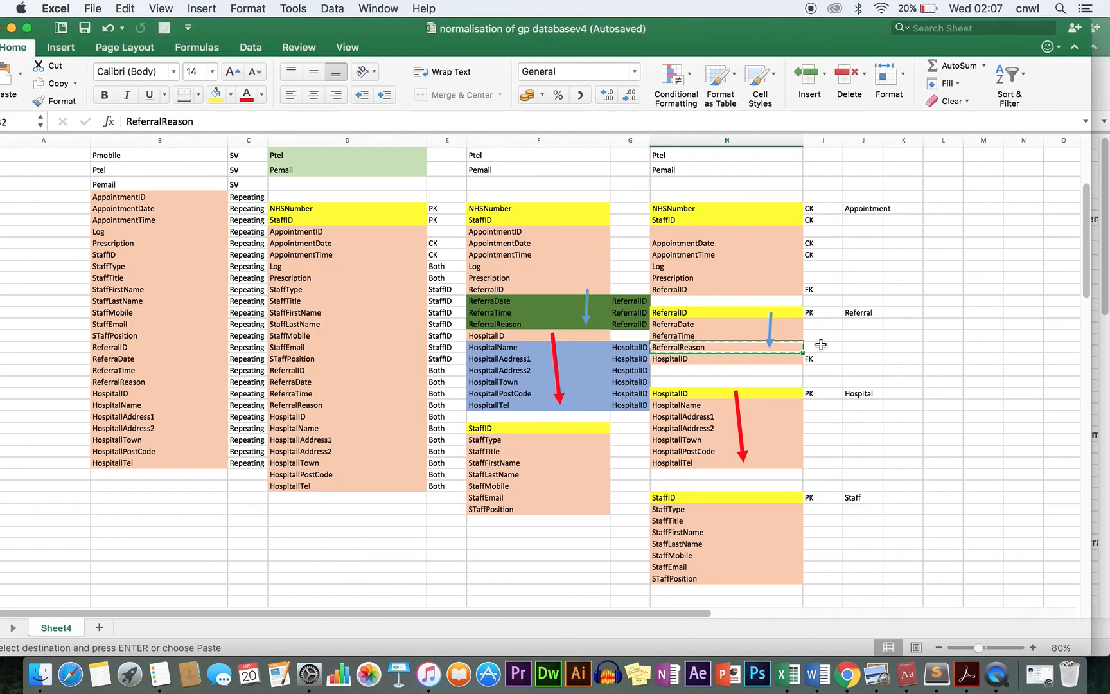
left_click(754, 362)
key("ctrl+Right")
left_click(877, 394)
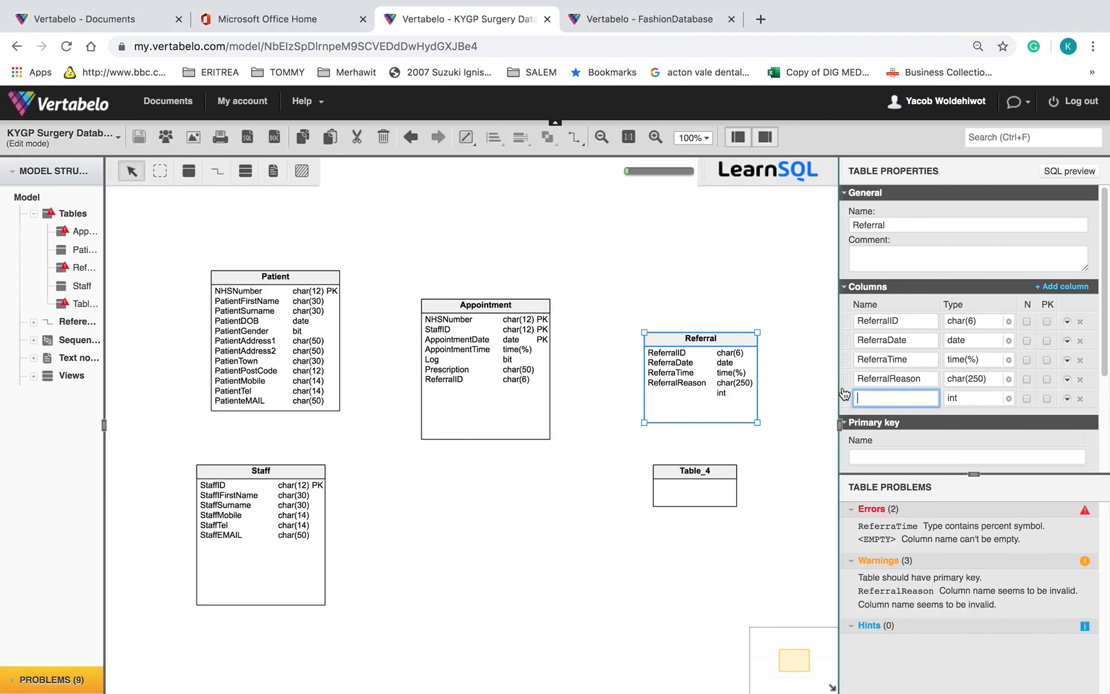
Step: Try to paste the HospitalID name into the Referral table's unnamed column, and delete the stray Copy_of_Patient table
key("super+v")
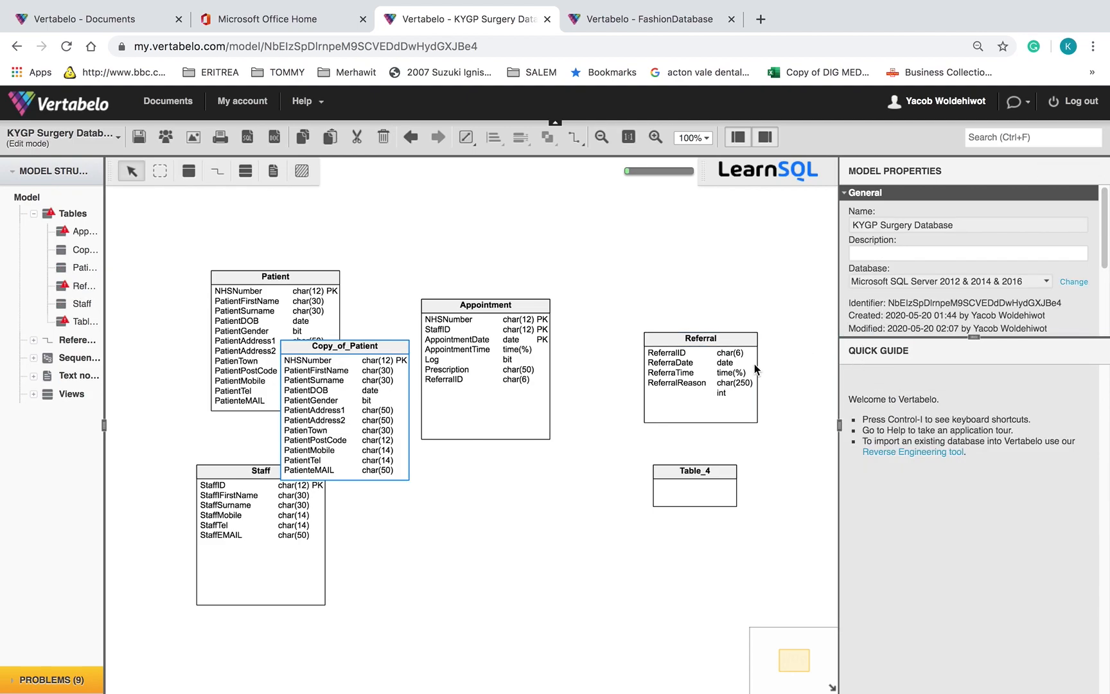
left_click_drag(974, 338, 982, 444)
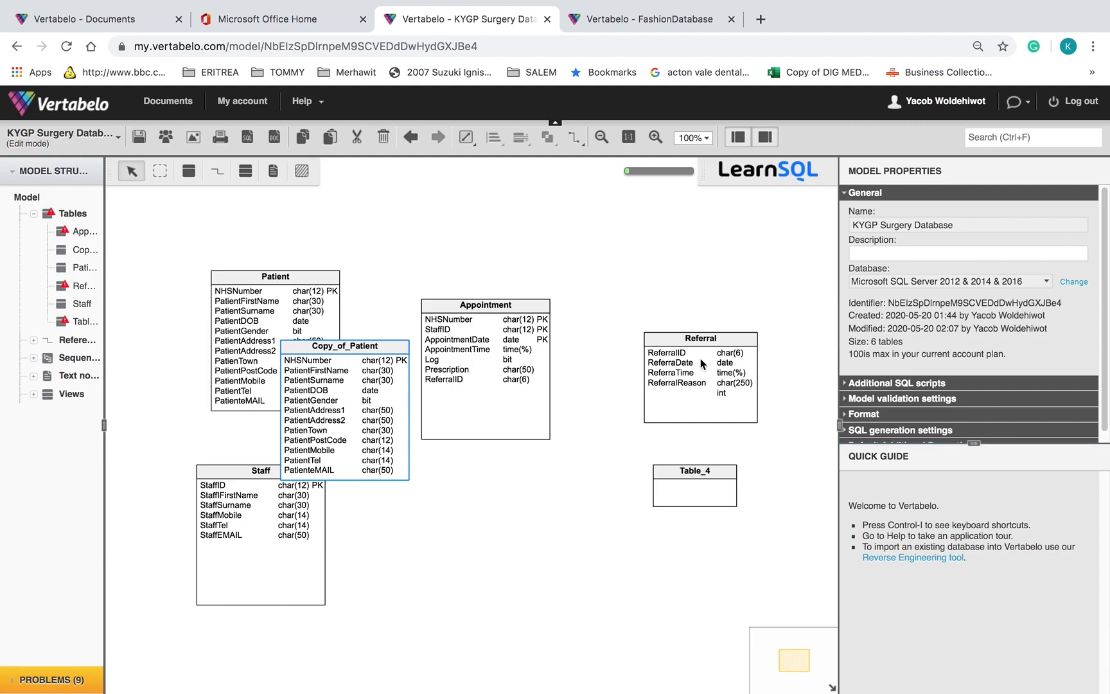
left_click(713, 331)
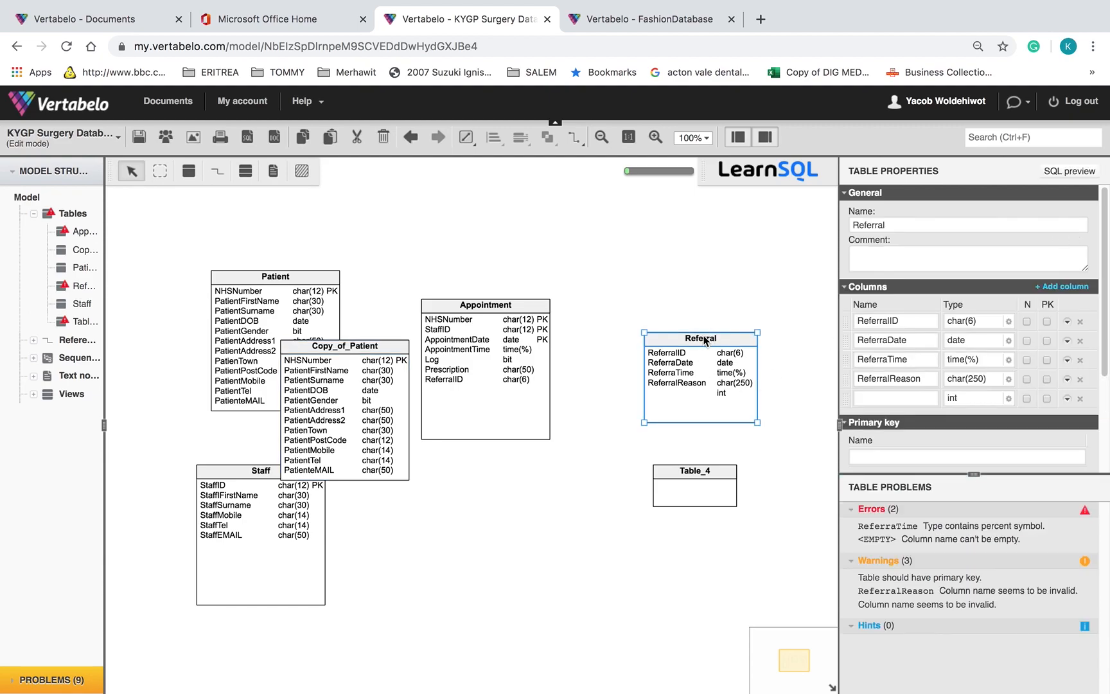
key("Escape")
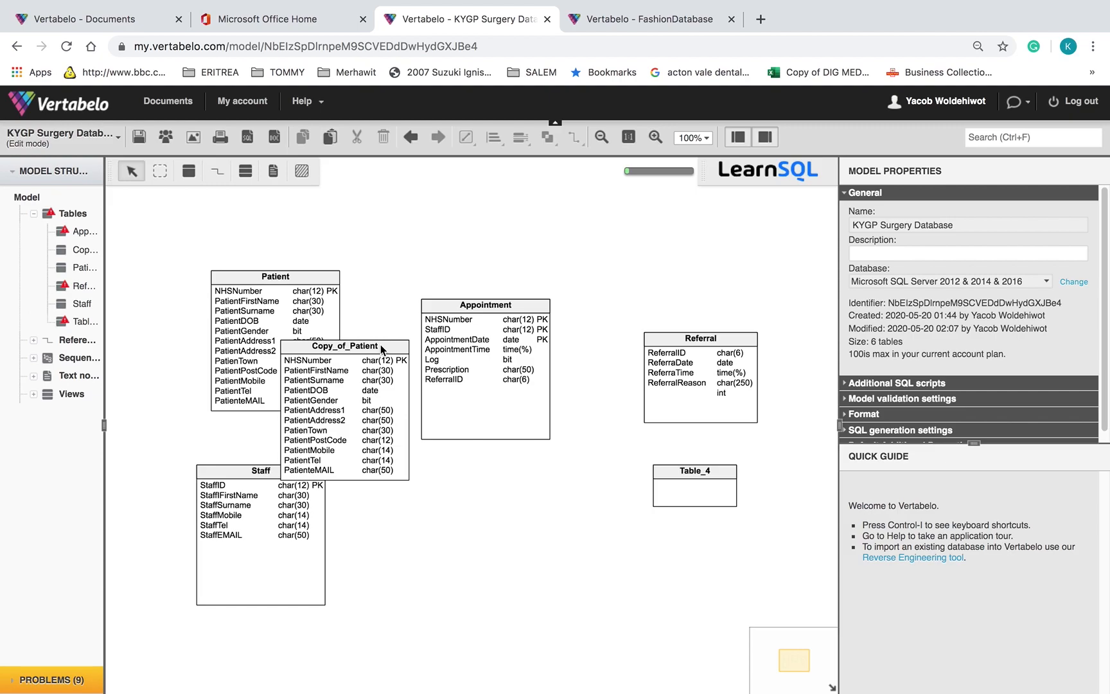
left_click(381, 350)
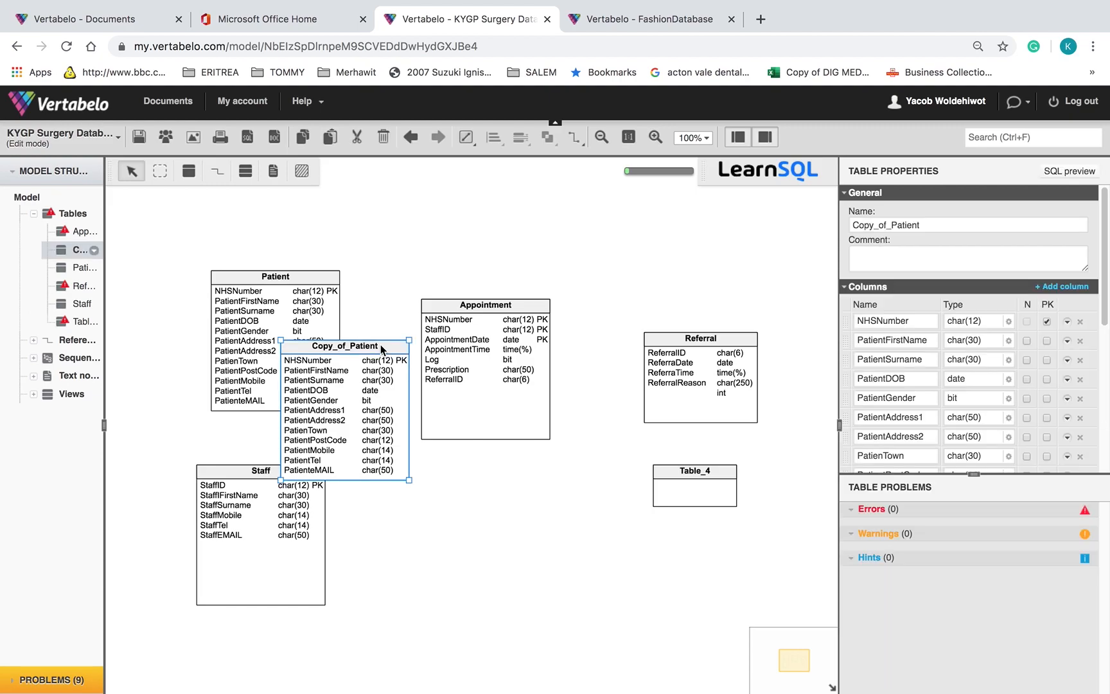
key("Delete")
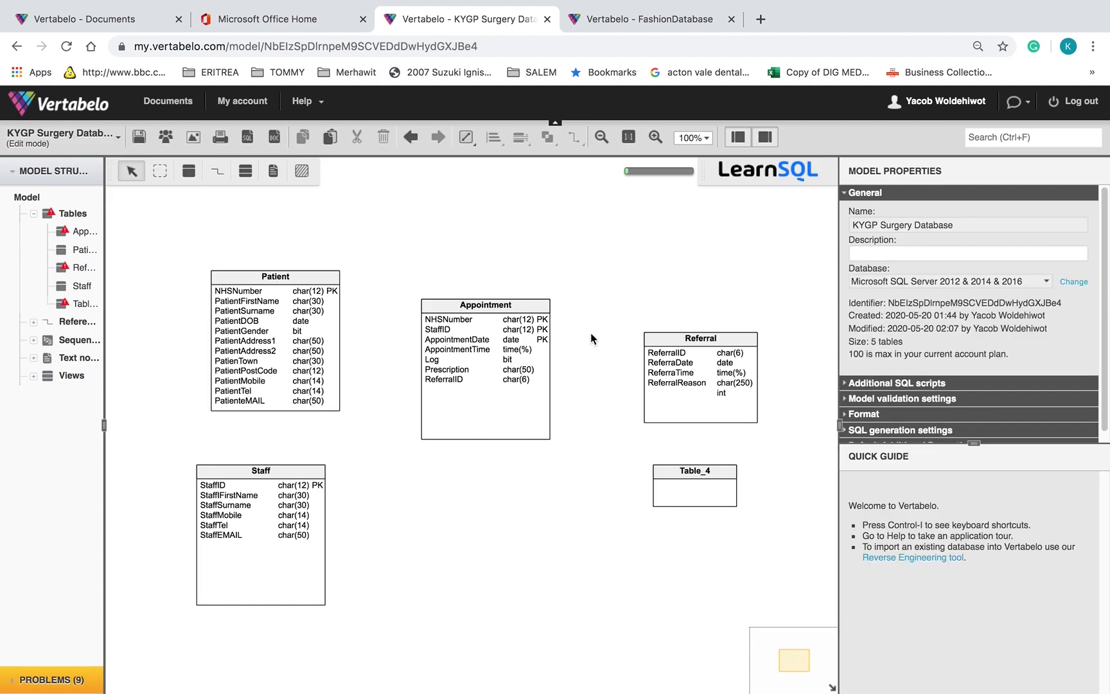
Step: Check HospitalID in the Excel sheet, retry pasting it into the unnamed Referral column, and remove the duplicate Patient table
left_click(740, 351)
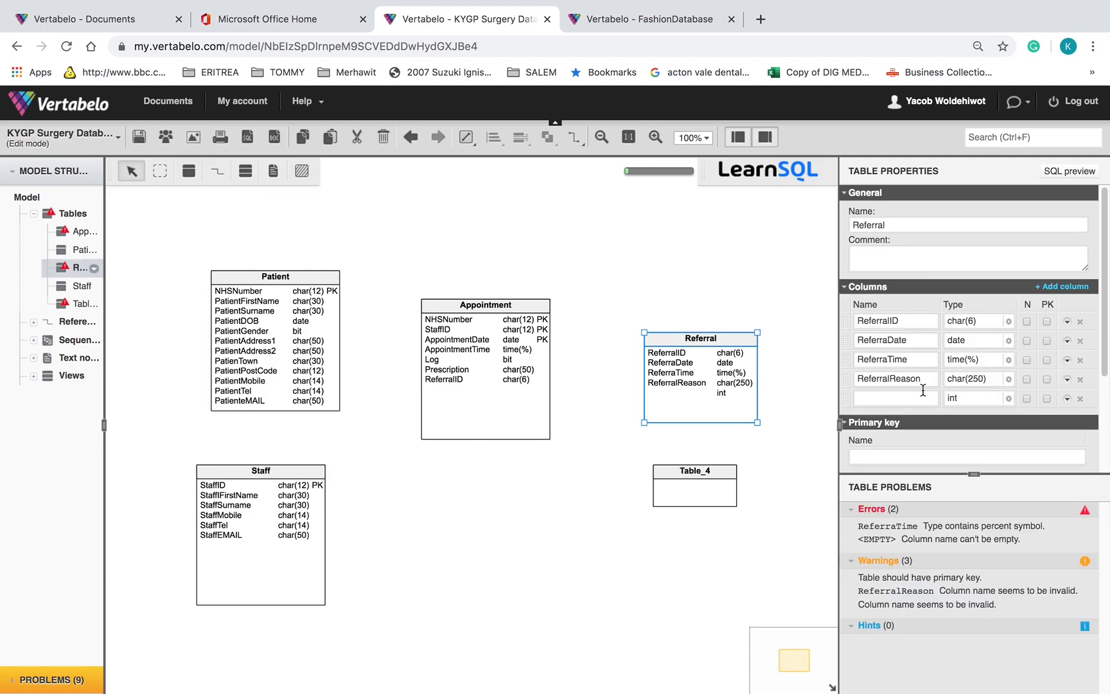
left_click(877, 396)
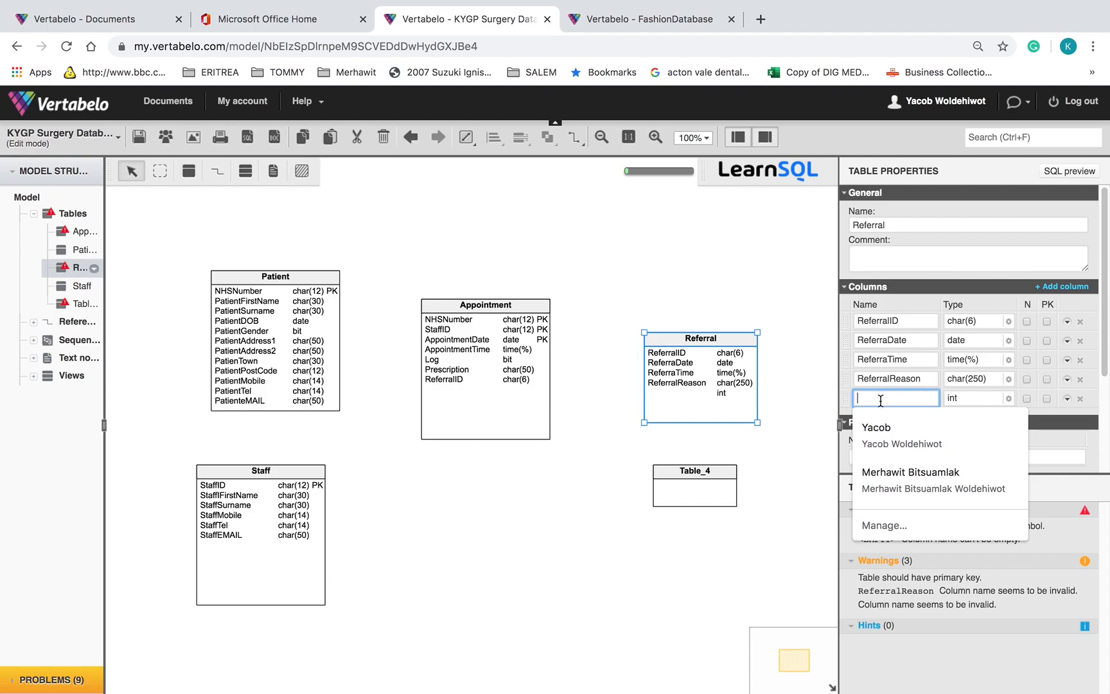
key("ctrl+Left")
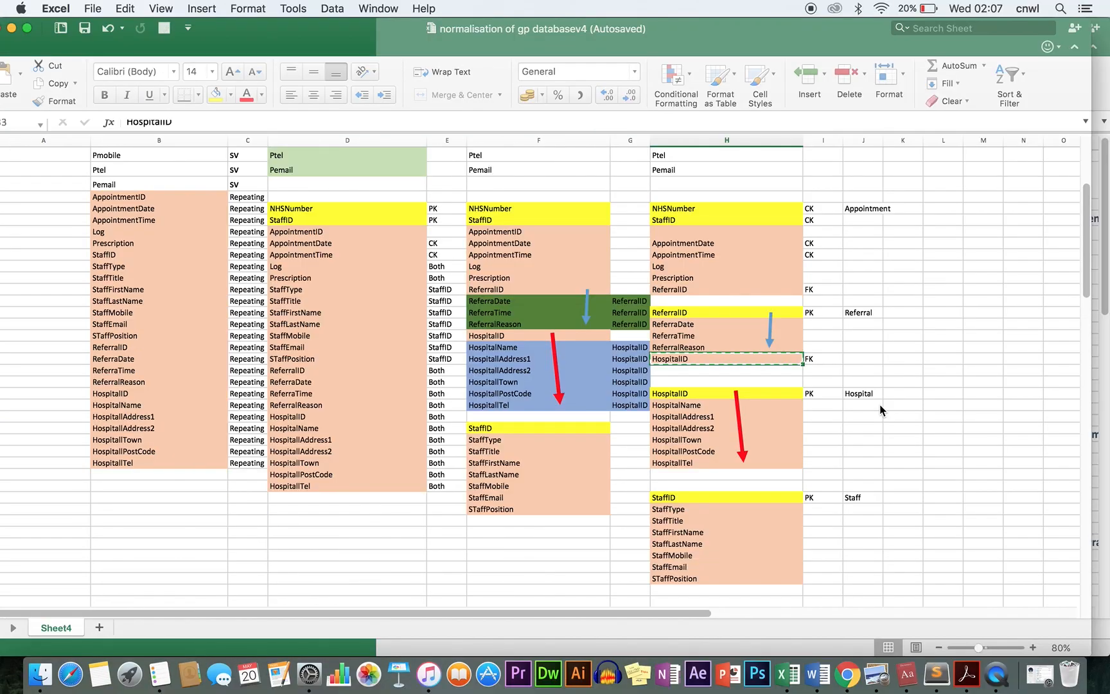
key("super+Tab")
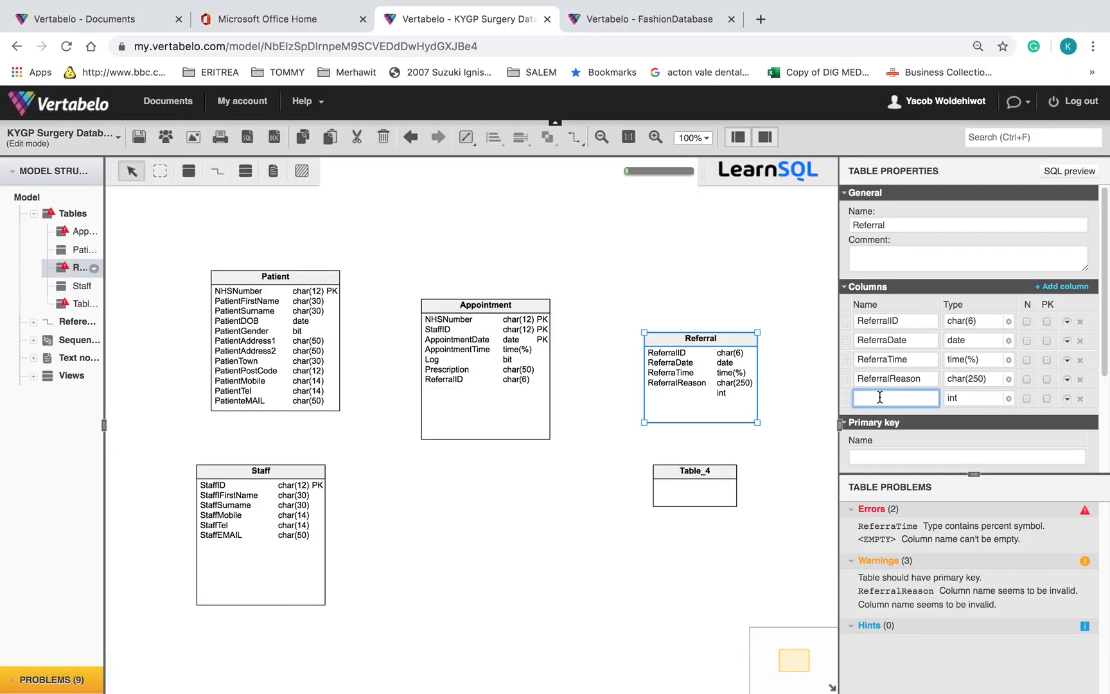
key("ctrl+v")
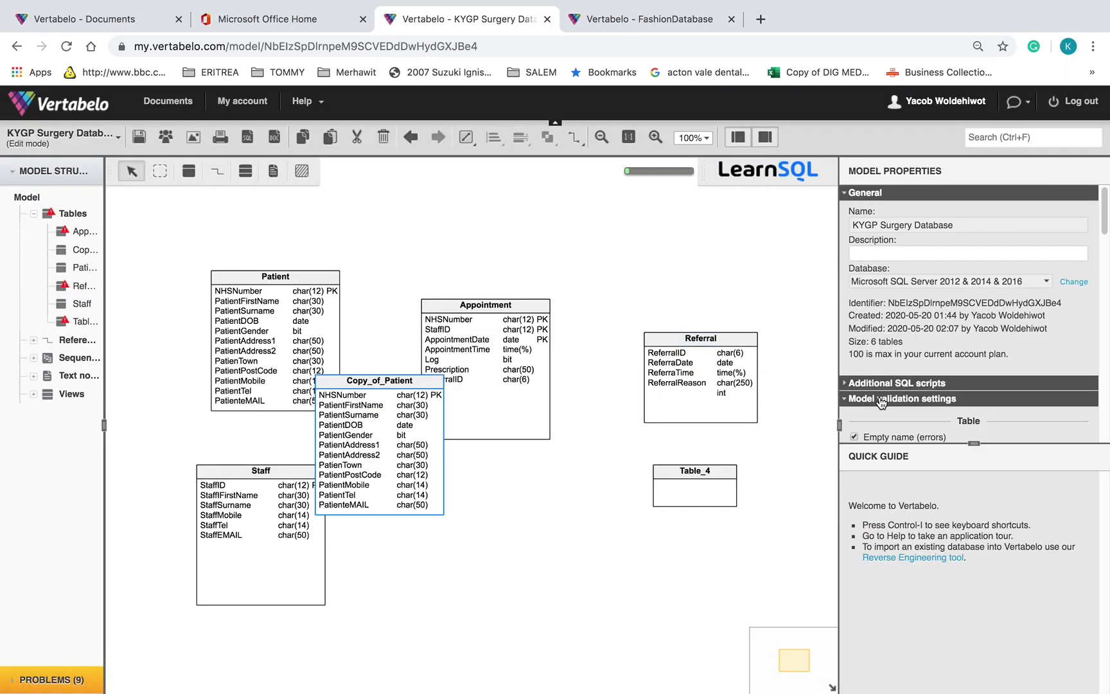
right_click(381, 387)
left_click(364, 385)
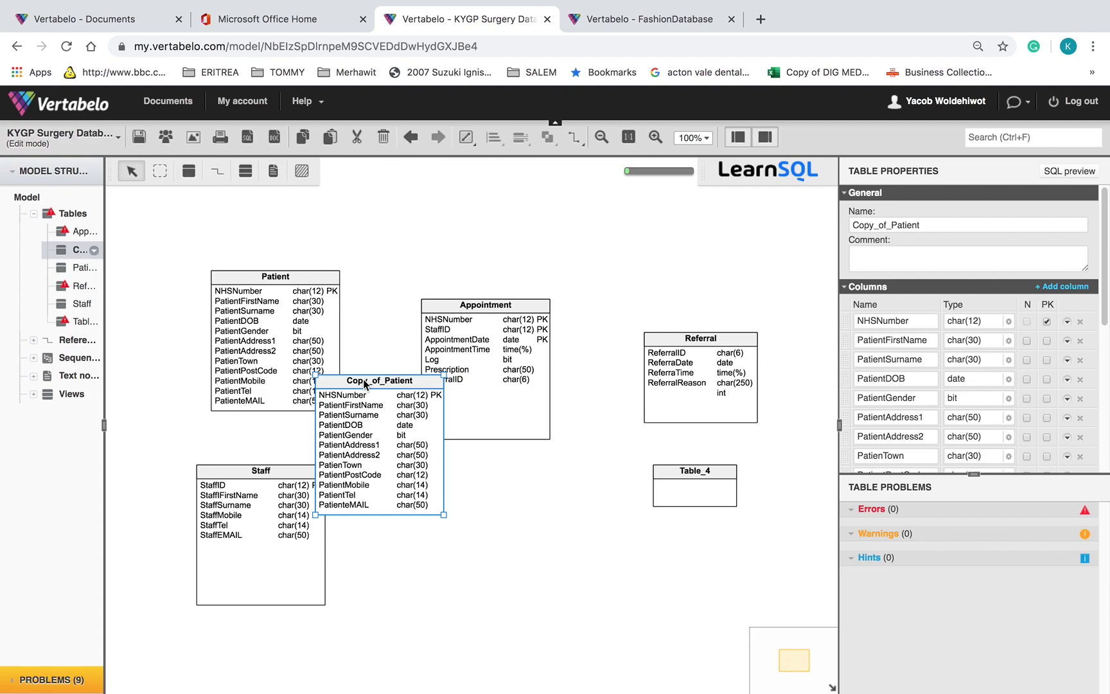
key("Delete")
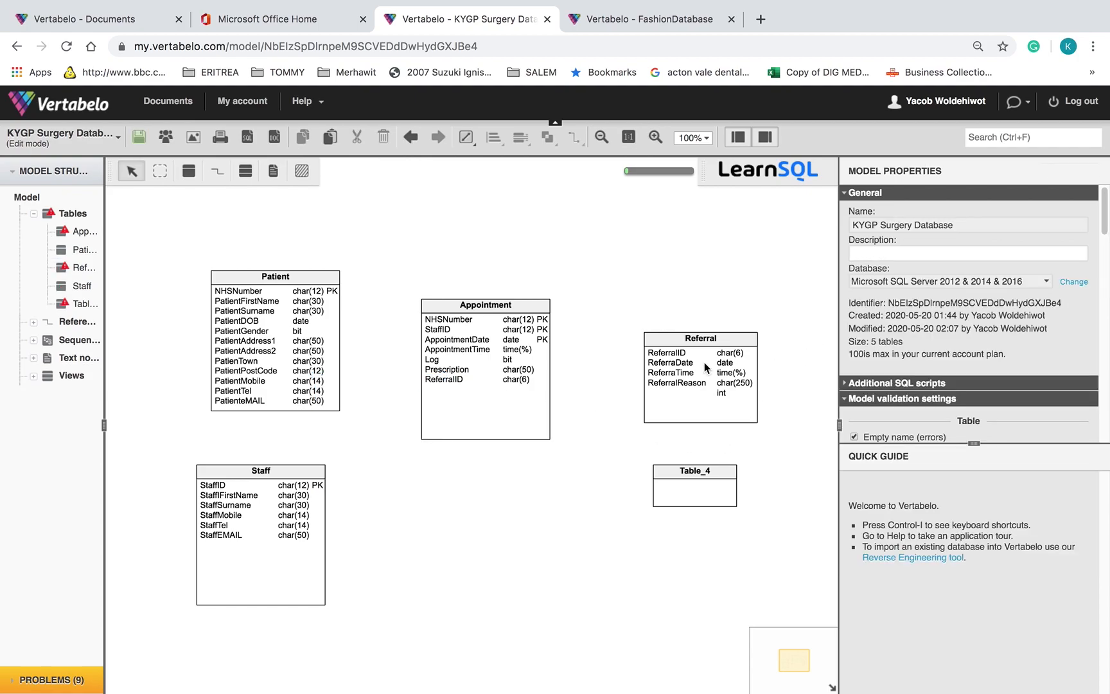
Step: Name the unnamed last column of the Referral table HospitalID
left_click(716, 340)
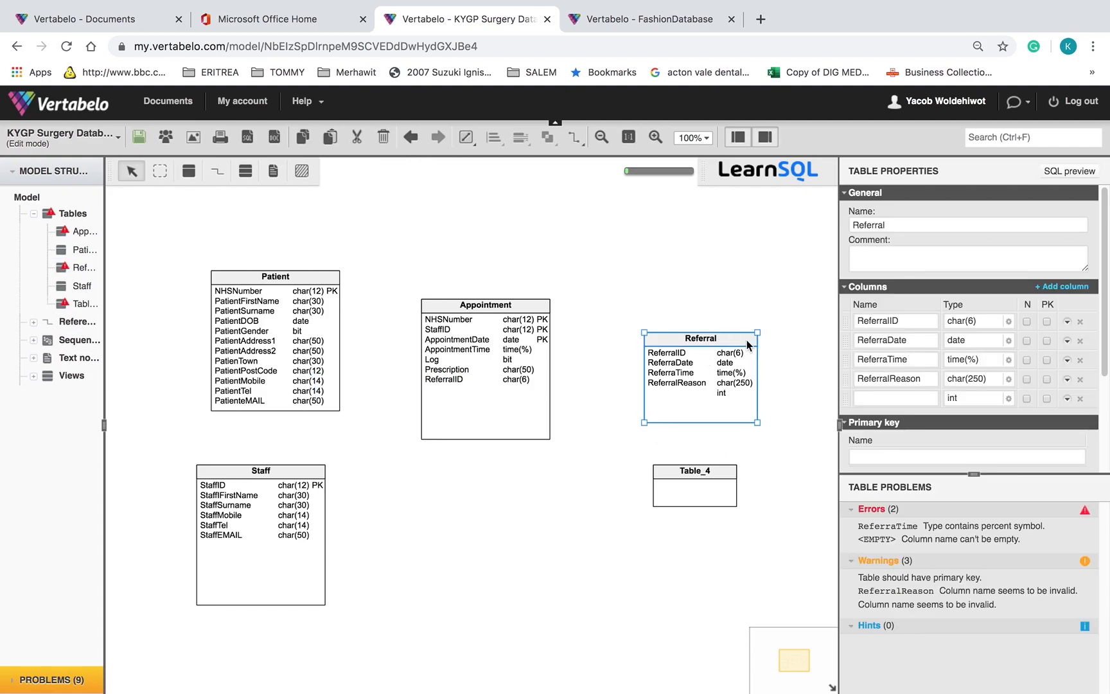
left_click(893, 398)
type("Hospita")
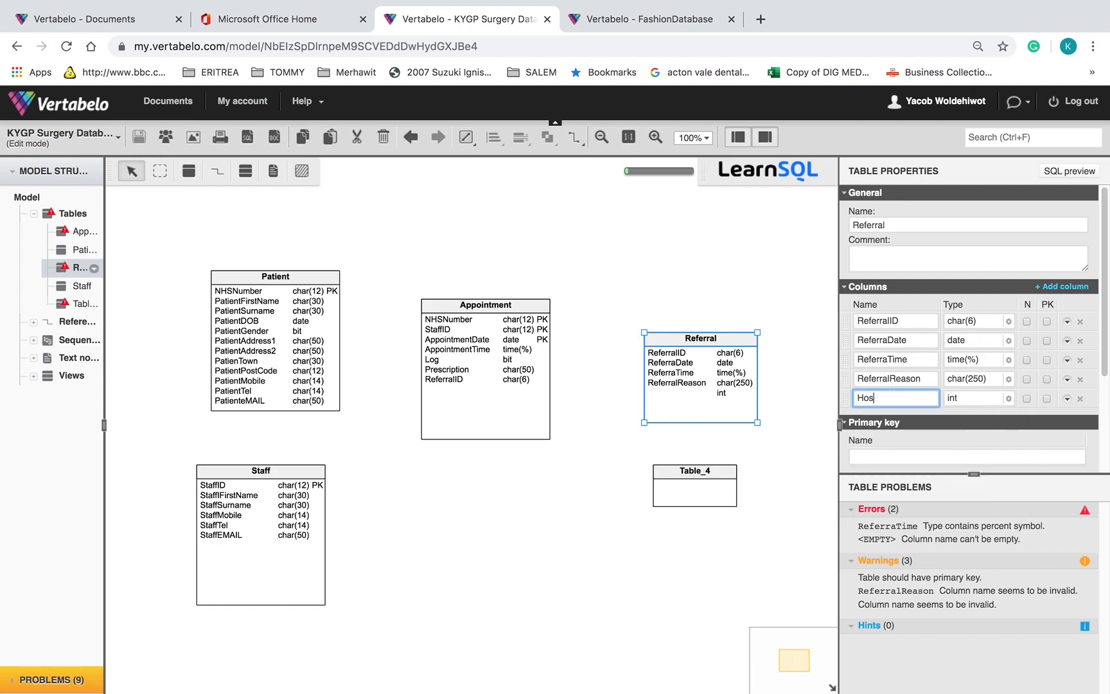
type("lID")
Step: Set the data type of the Referral table's HospitalID column to char(3)
left_click(1009, 399)
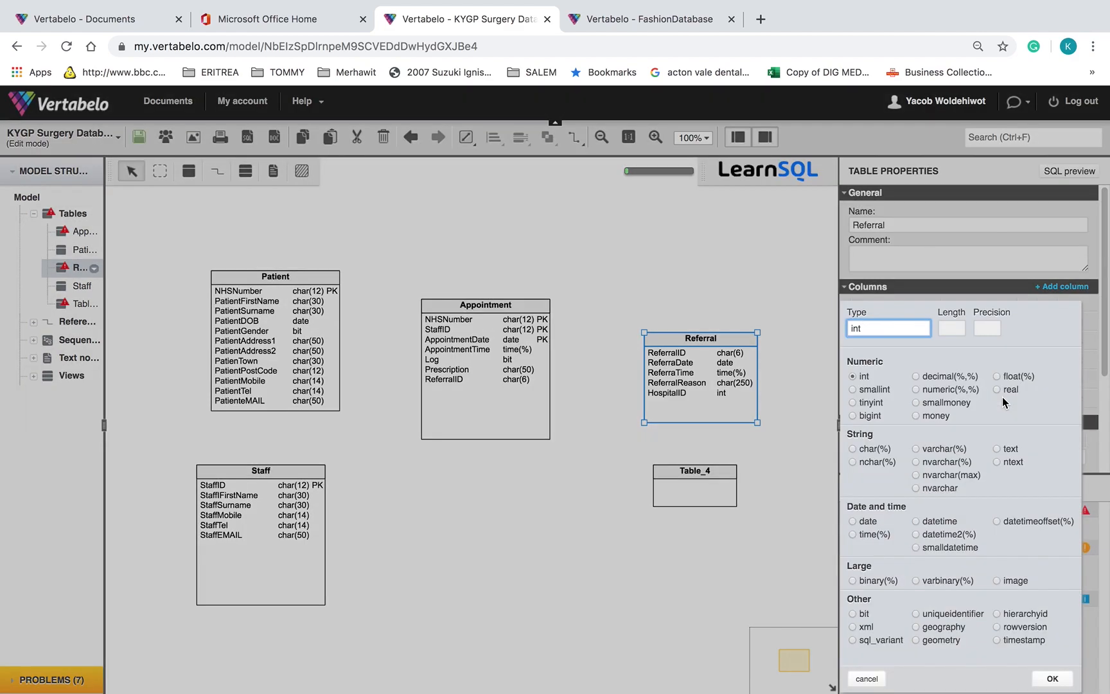
left_click(867, 449)
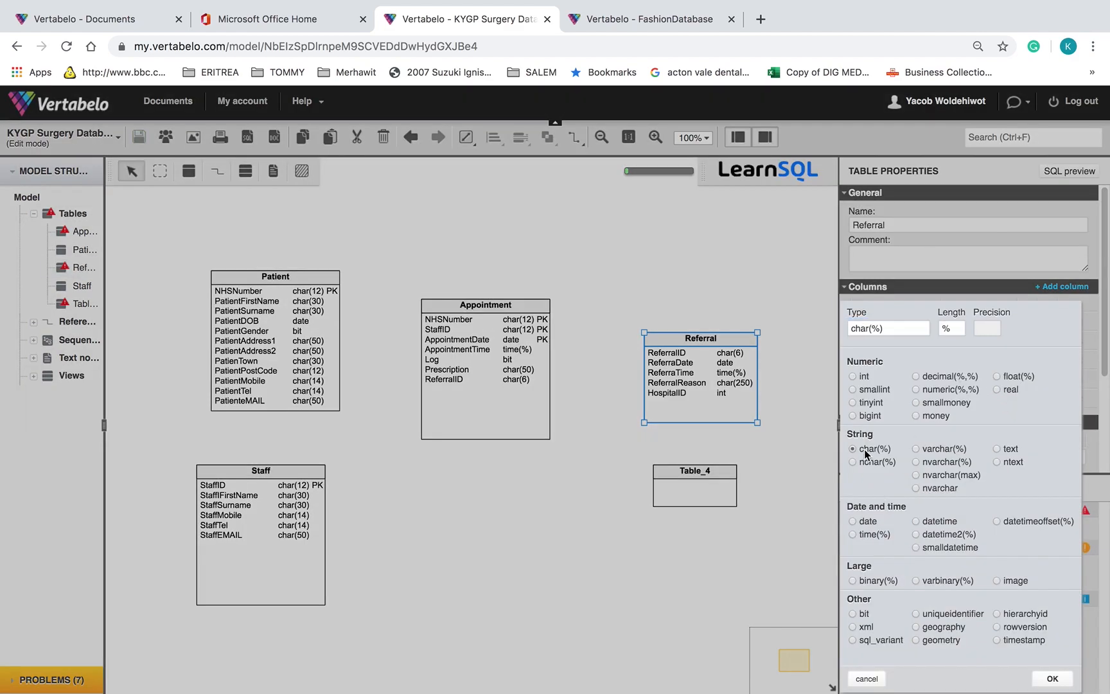
left_click(957, 327)
type("3")
key("Return")
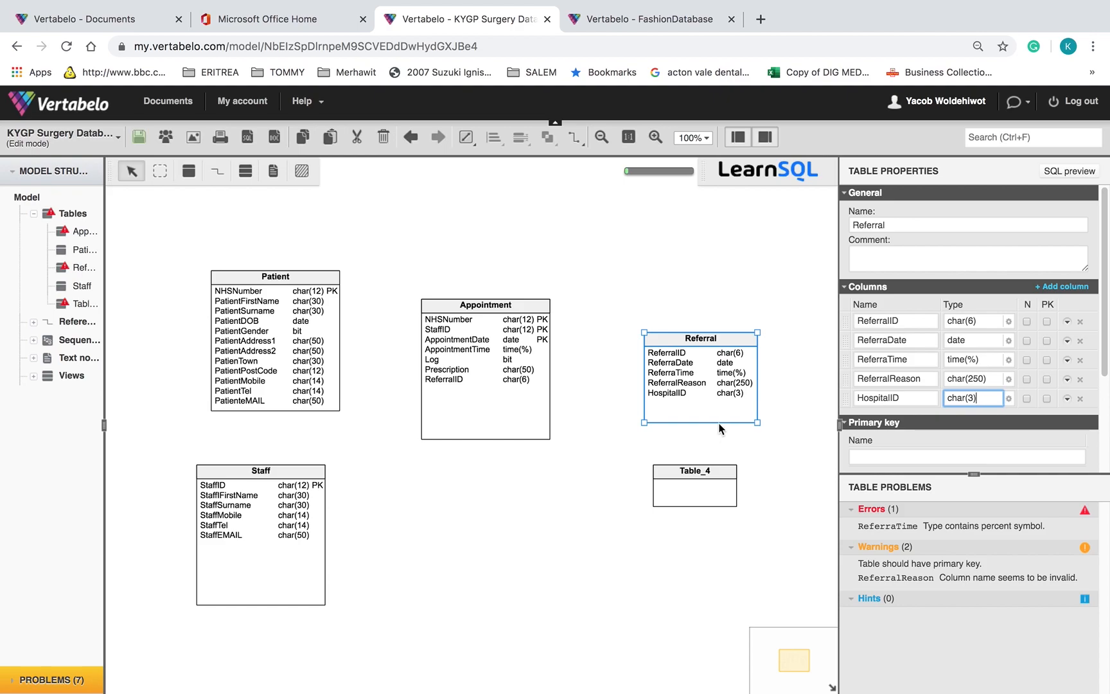
left_click(1050, 323)
Step: Rename the empty Table_4 as Hospital
left_click(717, 477)
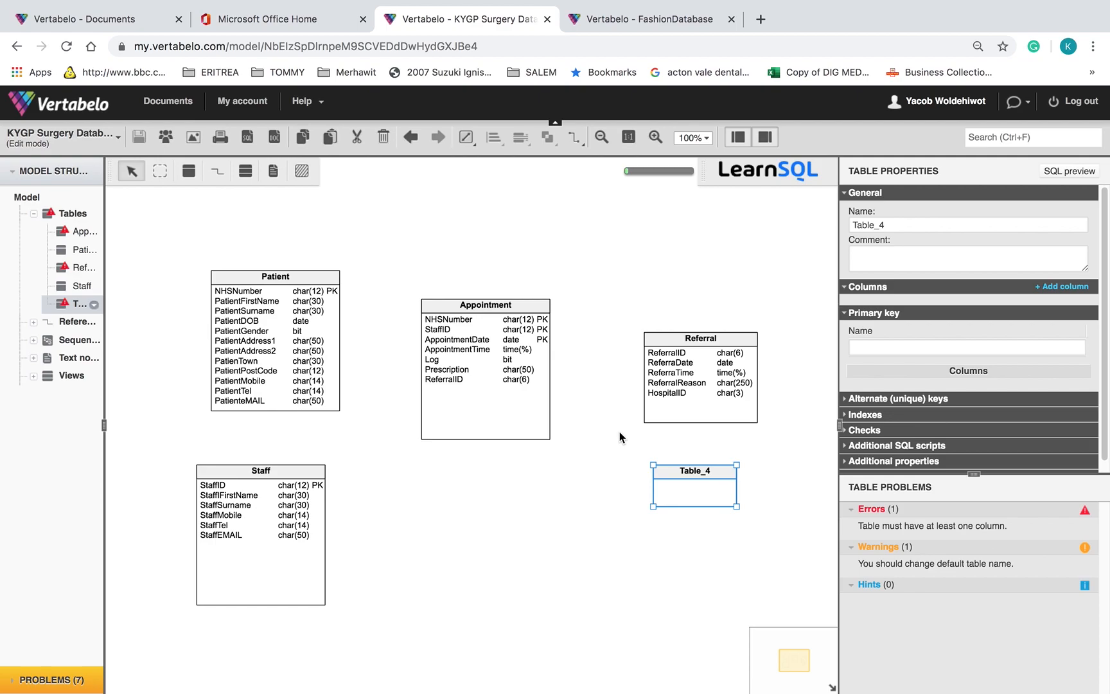
left_click(893, 222)
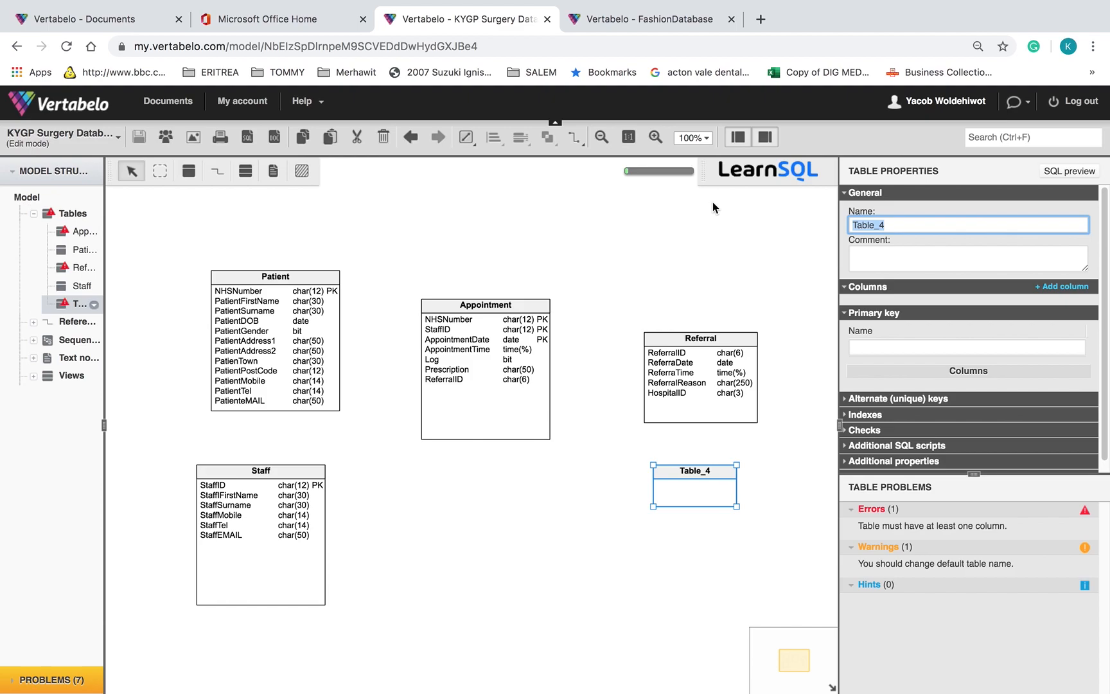
type("hoSPI")
key("BackSpace")
key("BackSpace")
key("BackSpace")
key("BackSpace")
key("BackSpace")
type("Hospital")
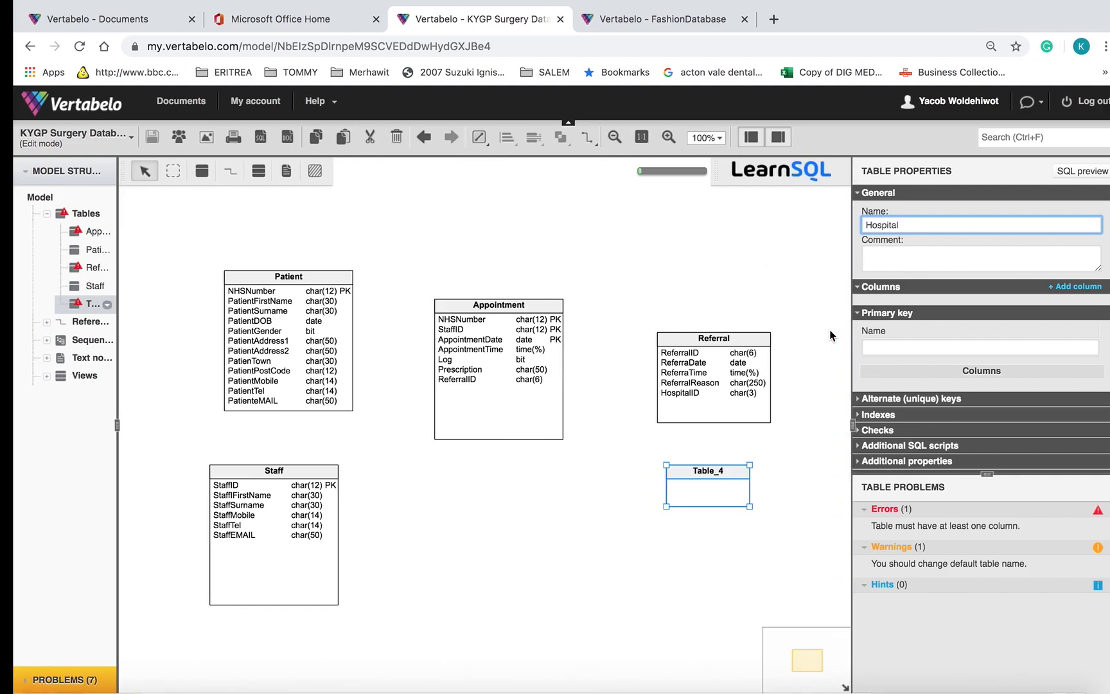
Step: Add two columns to the Hospital table and name the first HospitalID, copied from the Hospital group in the Excel sheet
key("ctrl+Left")
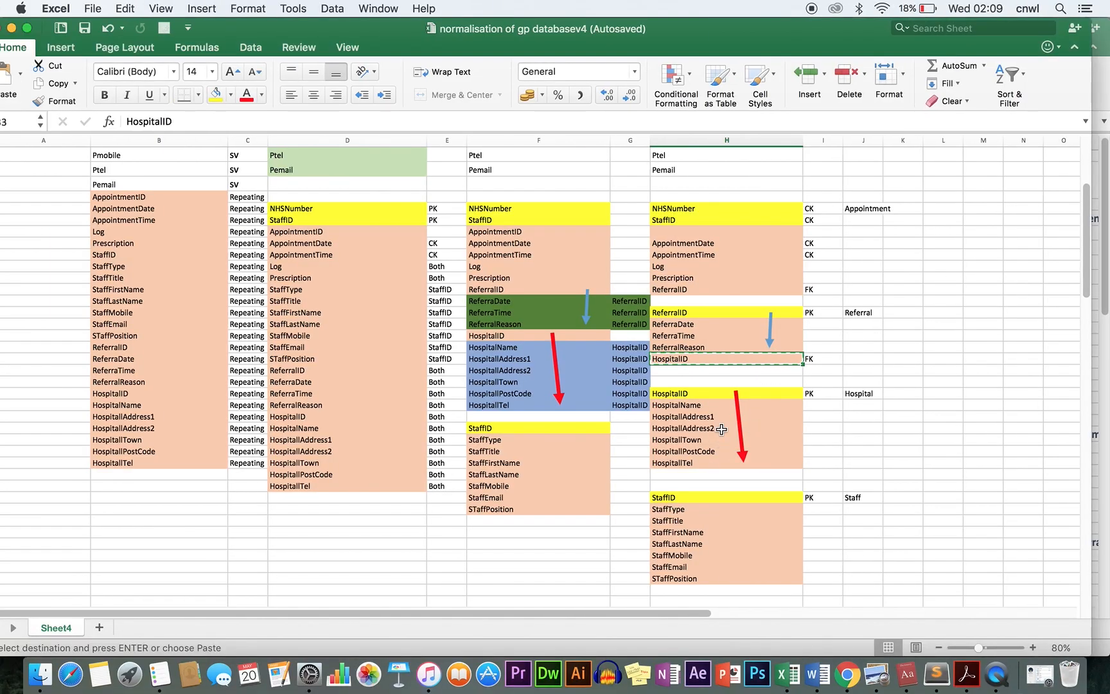
left_click(703, 392)
key("super+c")
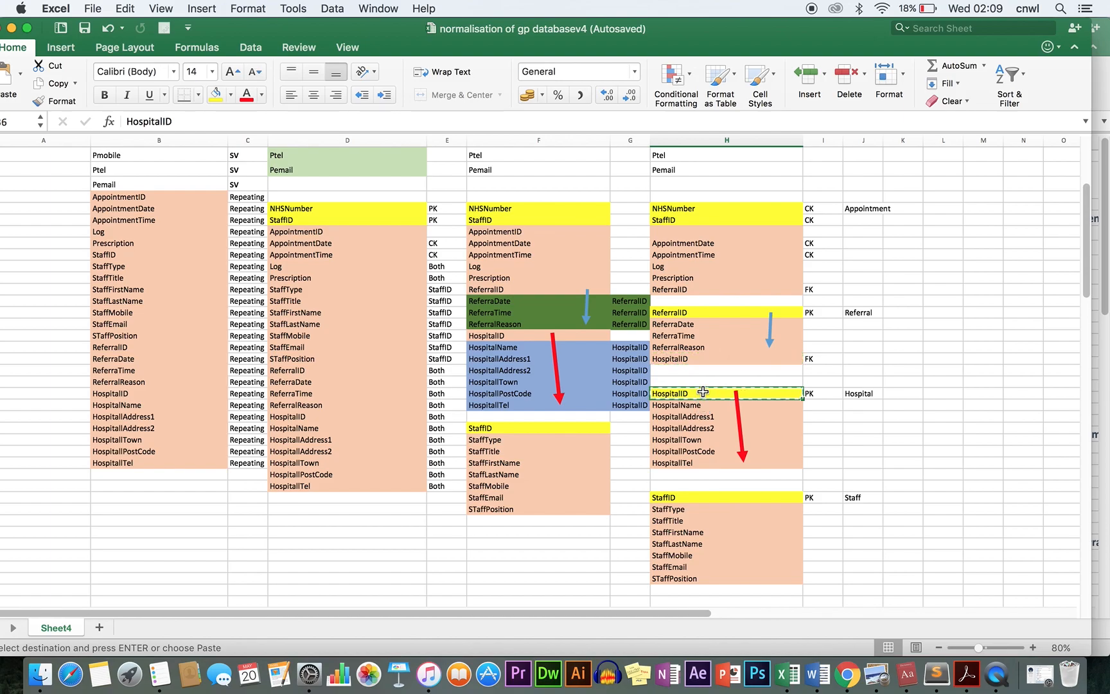
key("ctrl+Right")
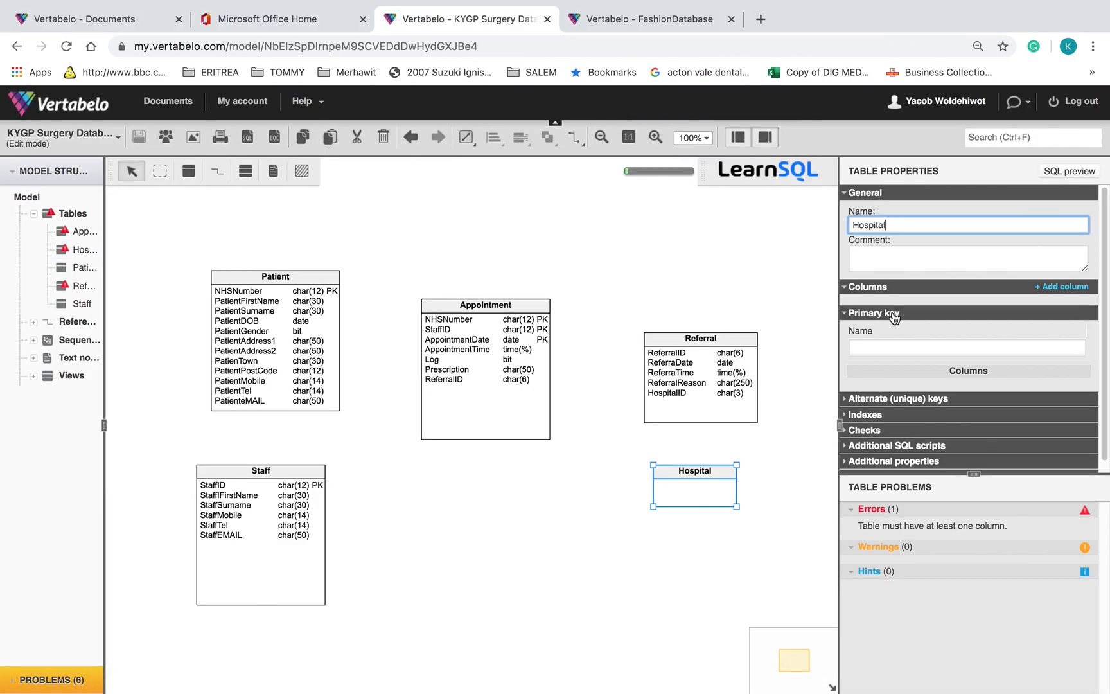
left_click(1041, 287)
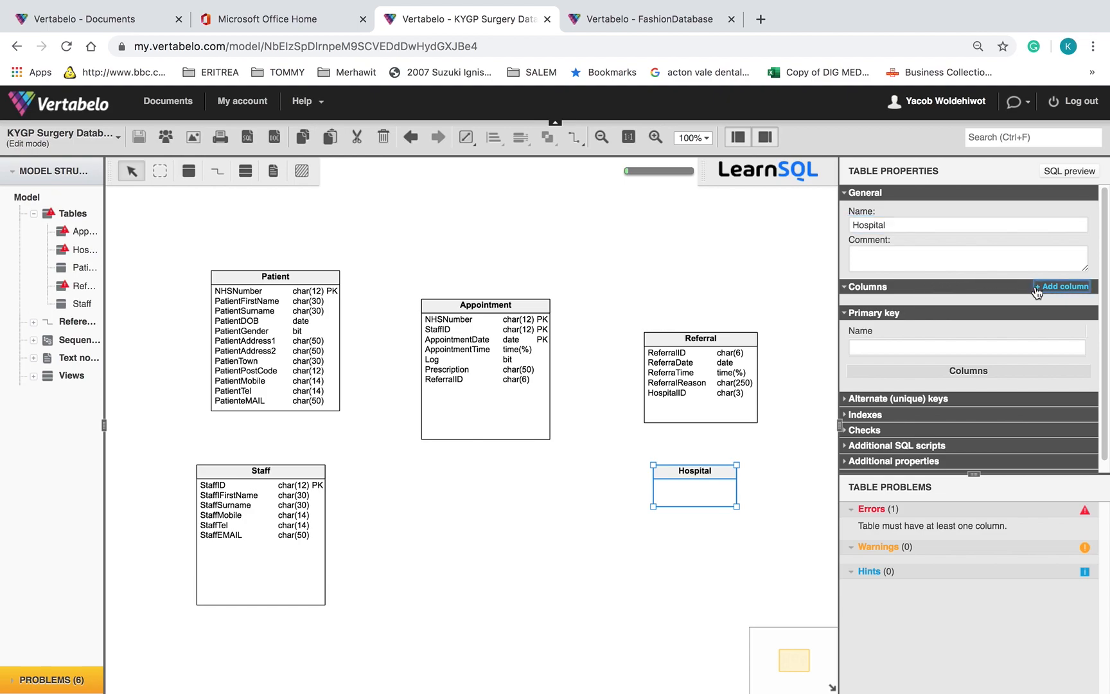
left_click(1041, 288)
left_click(912, 320)
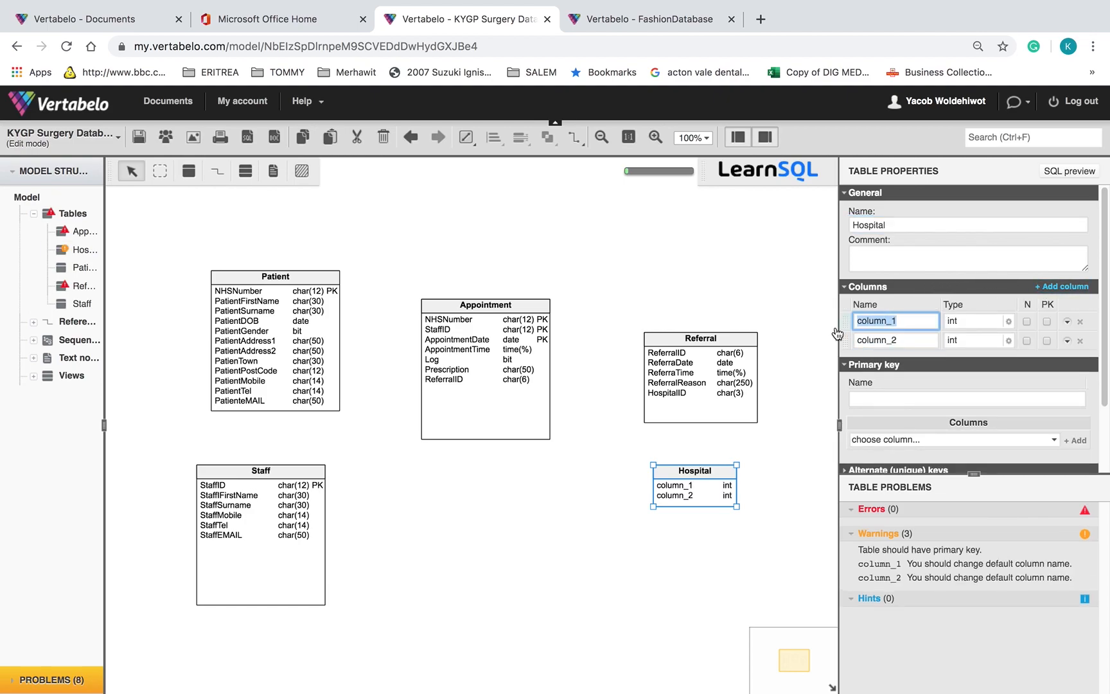
key("super+a")
type("HospitalID")
Step: Set the data type of the Hospital table's HospitalID column to char(3)
left_click(1008, 323)
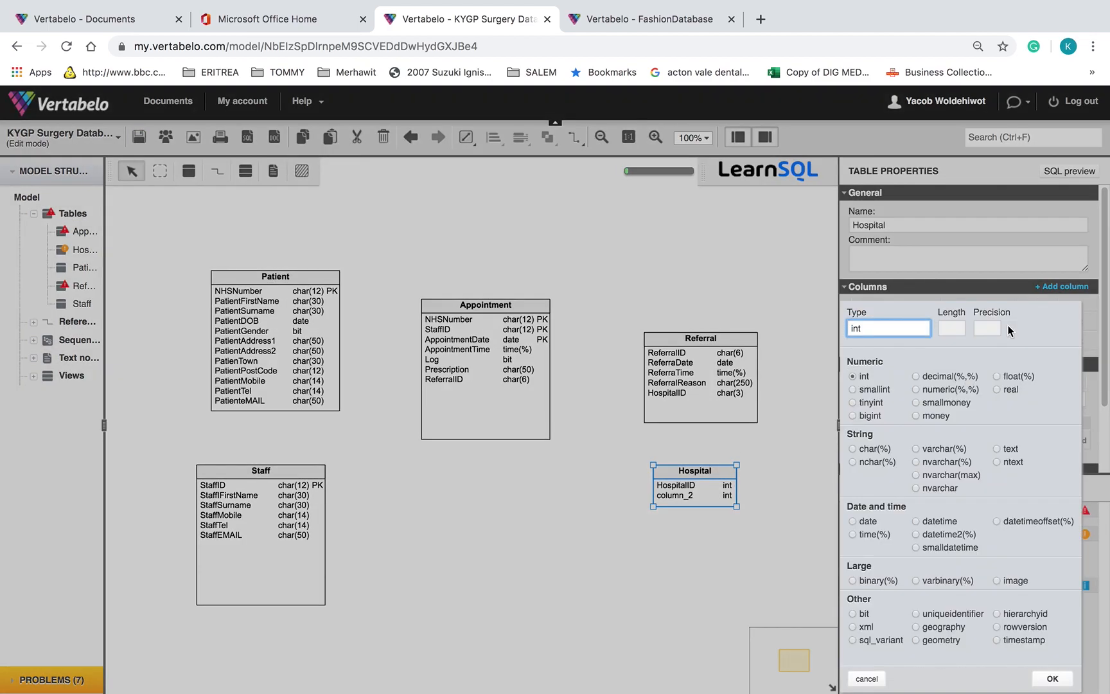
left_click(874, 449)
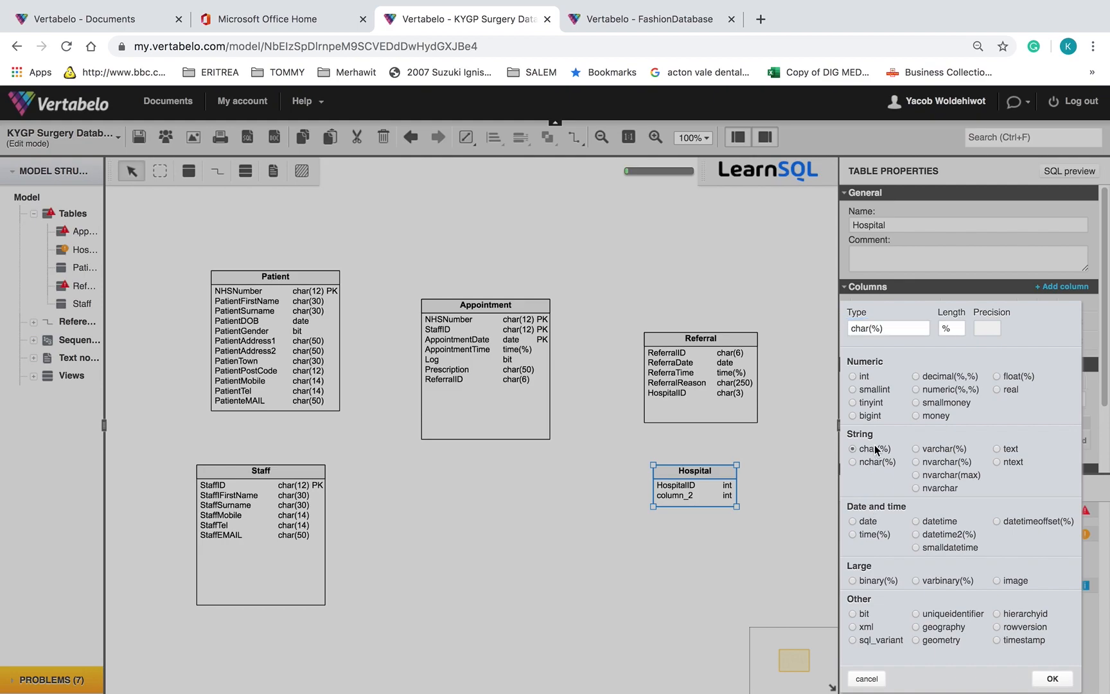
double_click(949, 329)
type("3")
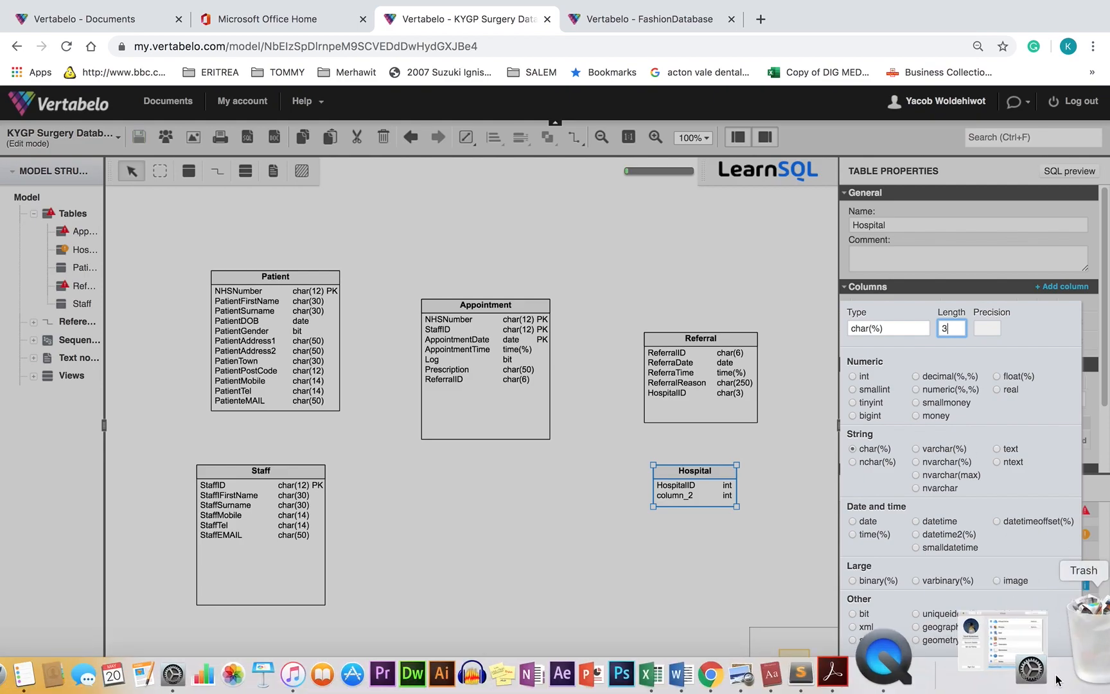
left_click(1056, 679)
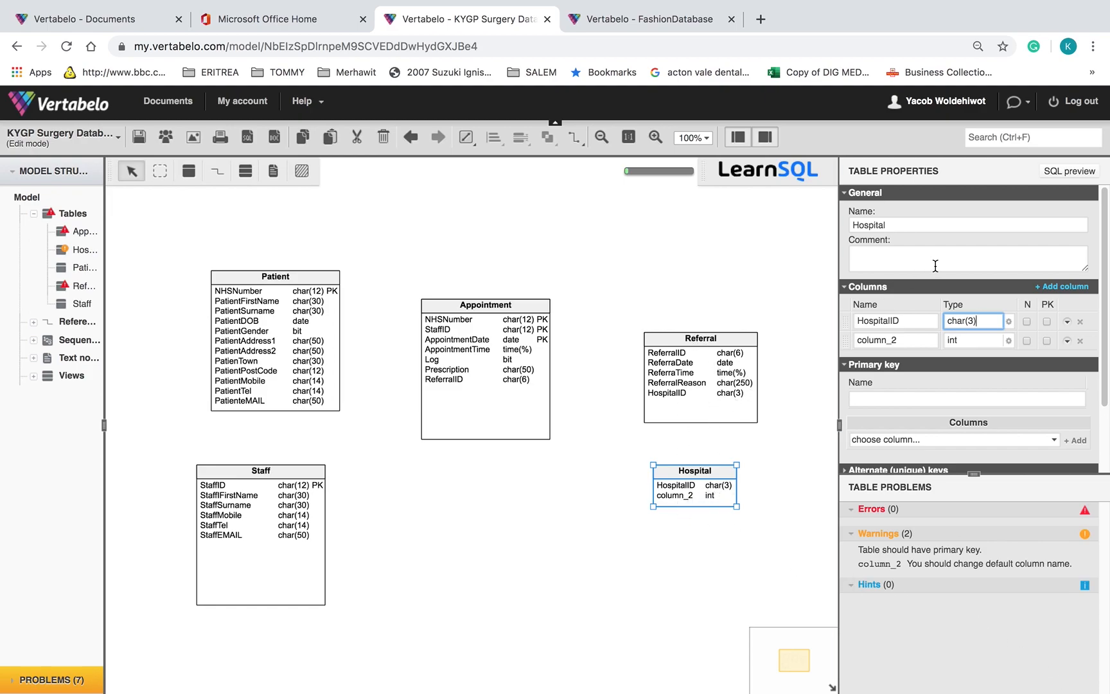
Step: Rename the Hospital table's column_2 as HospitalName, copied from the Excel sheet
double_click(907, 339)
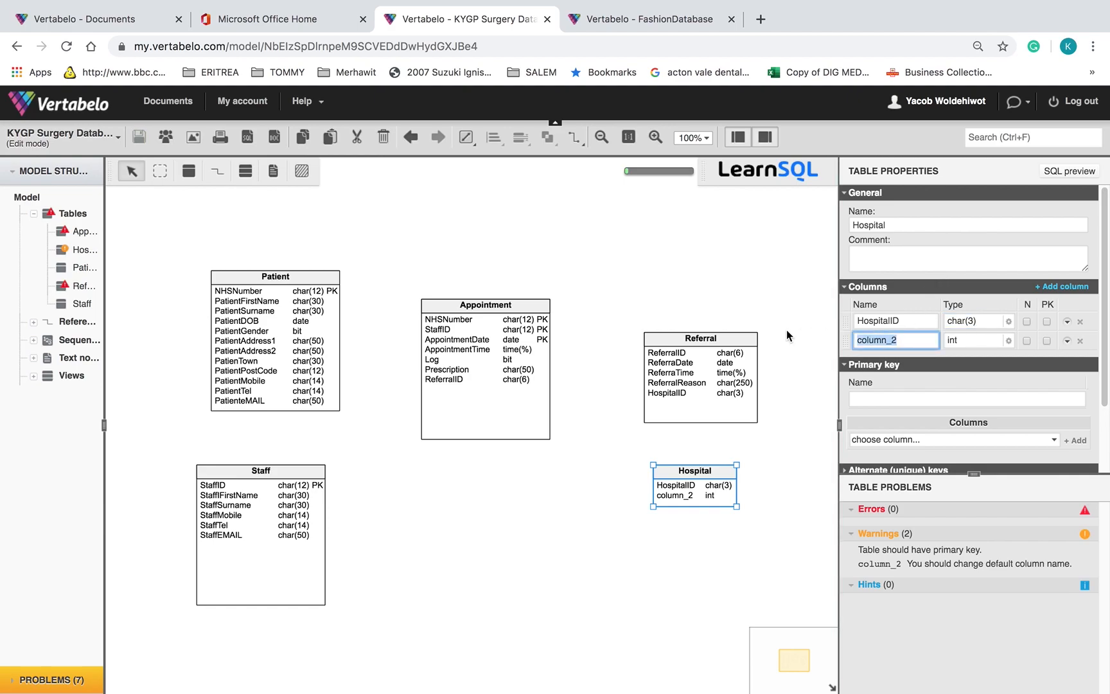
key("ctrl+Left")
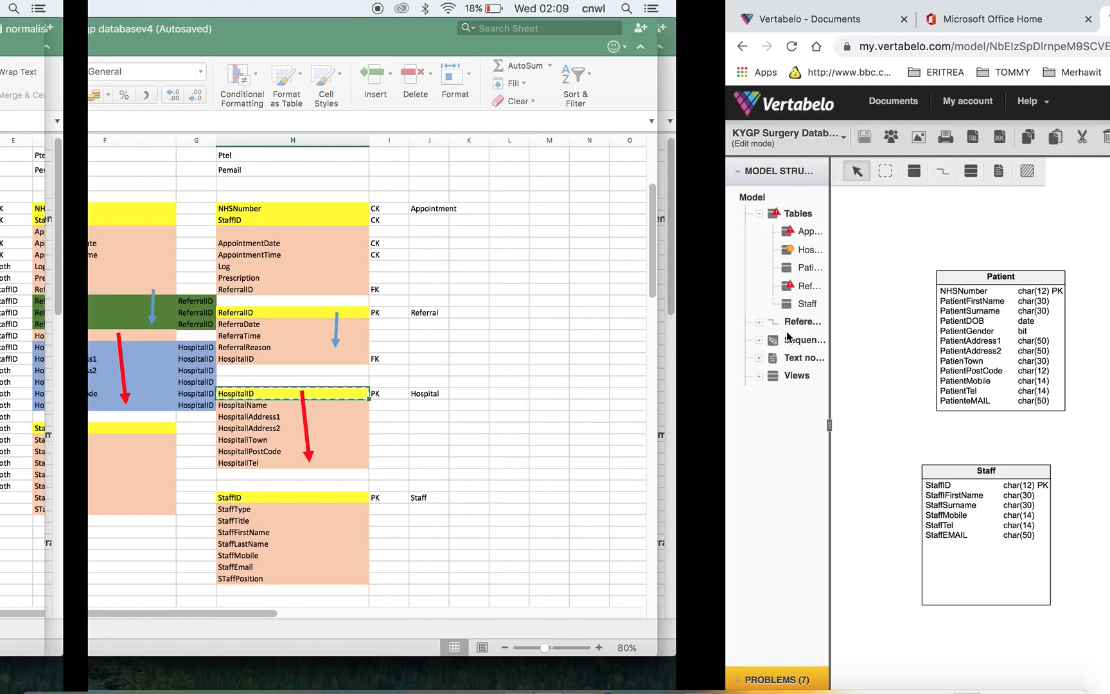
left_click(713, 405)
key("ctrl+c")
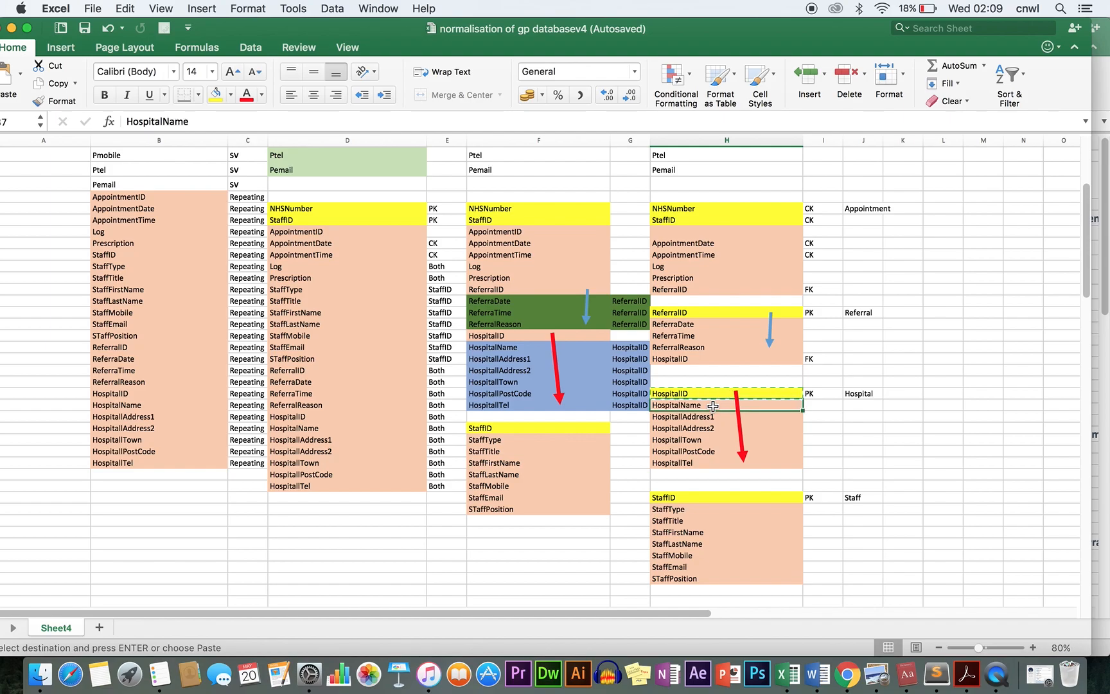
key("ctrl+Right")
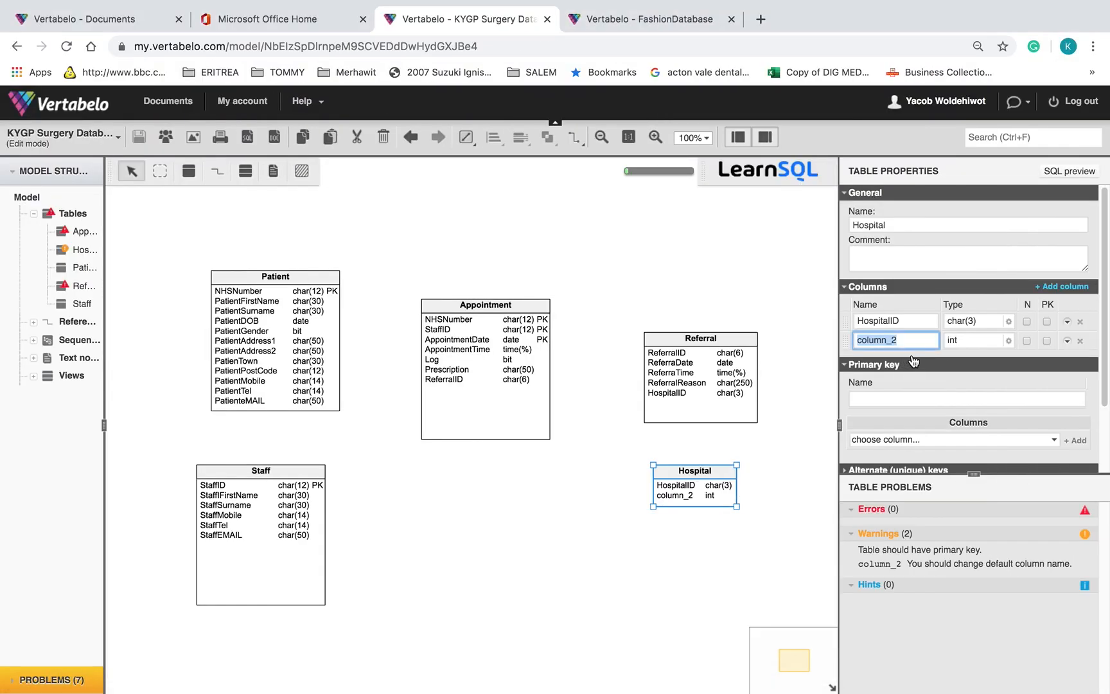
key("ctrl+v")
Step: Set the data type of the Hospital table's HospitalName column to char(30)
left_click(1005, 341)
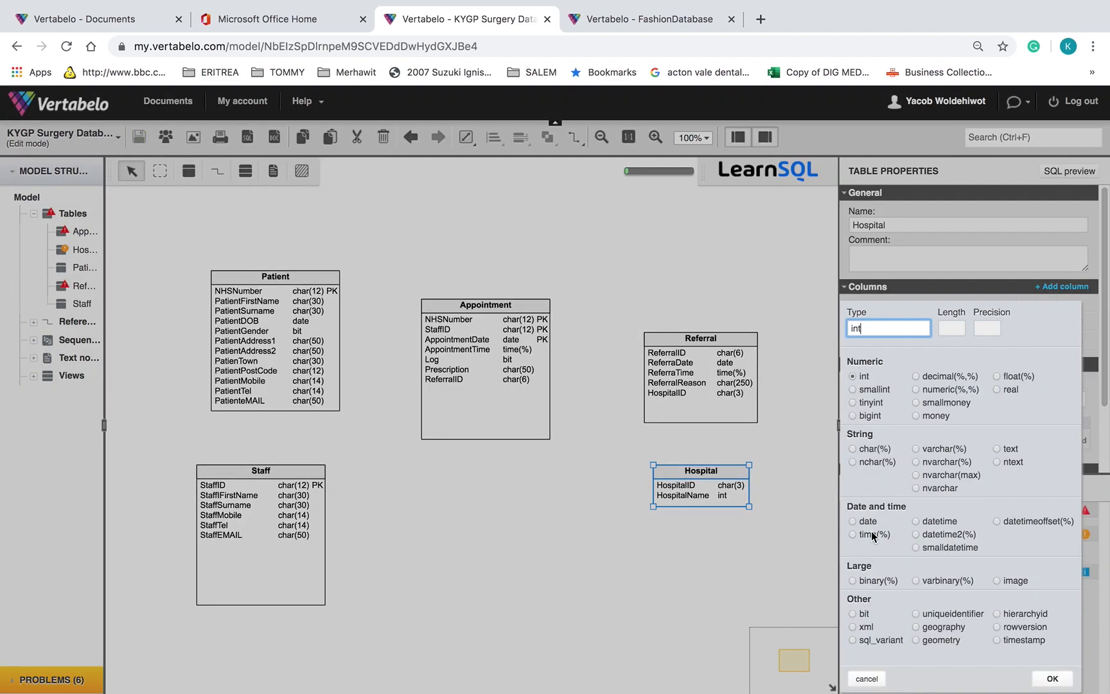
left_click(874, 449)
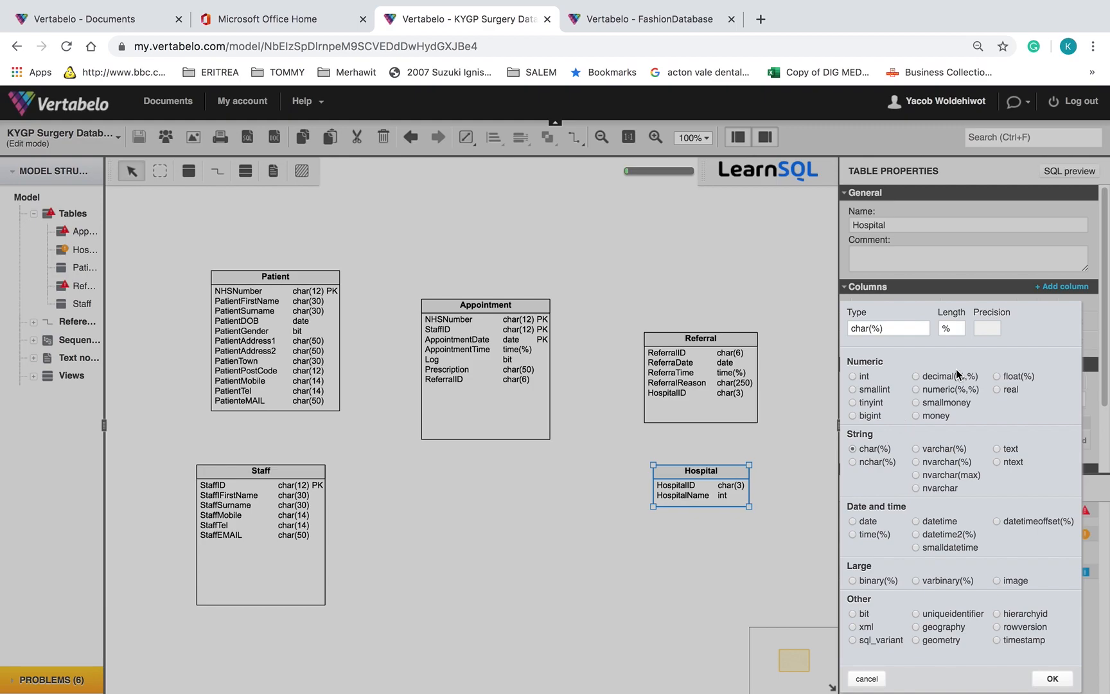
left_click(958, 330)
key("BackSpace")
type("30")
left_click(666, 505)
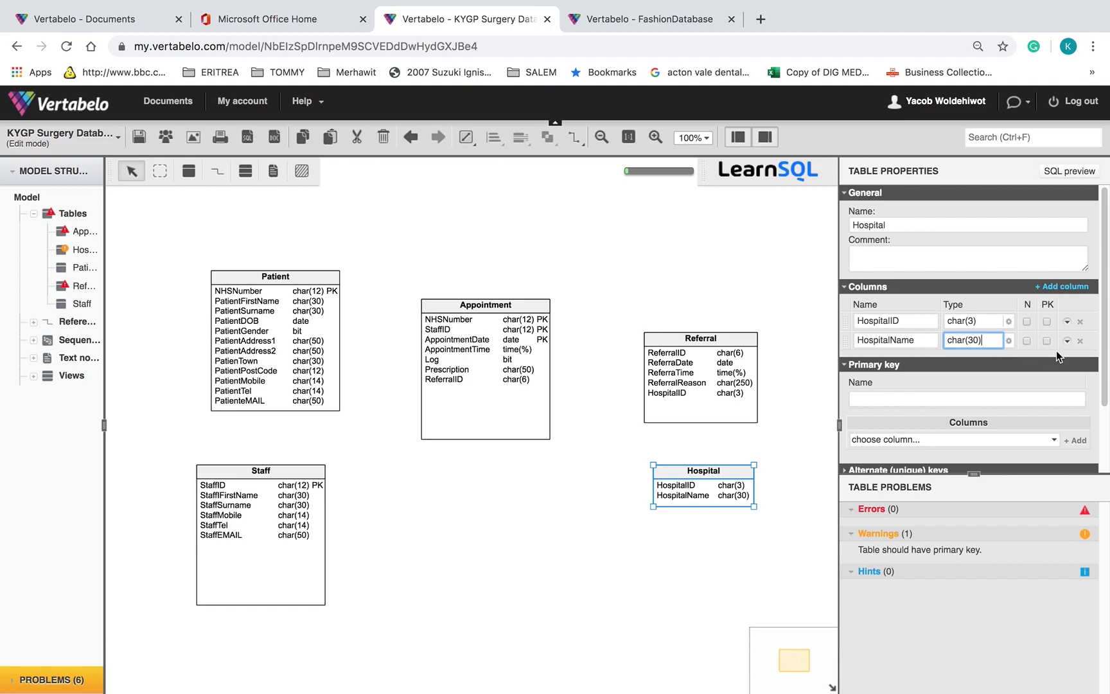
Step: Add more columns to the Hospital table and delete the surplus ones, keeping column_3 to column_6
left_click(1062, 287)
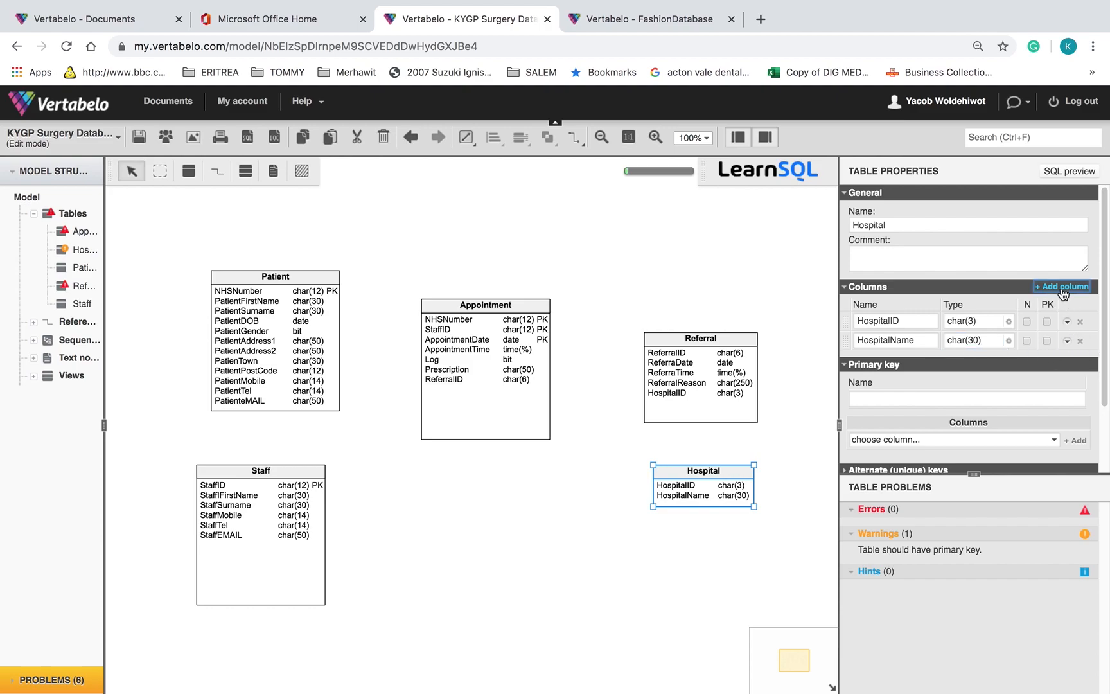
left_click(1063, 287)
left_click(1060, 287)
left_click(1061, 287)
left_click(1060, 287)
left_click(1060, 287)
left_click(1061, 288)
left_click(1060, 287)
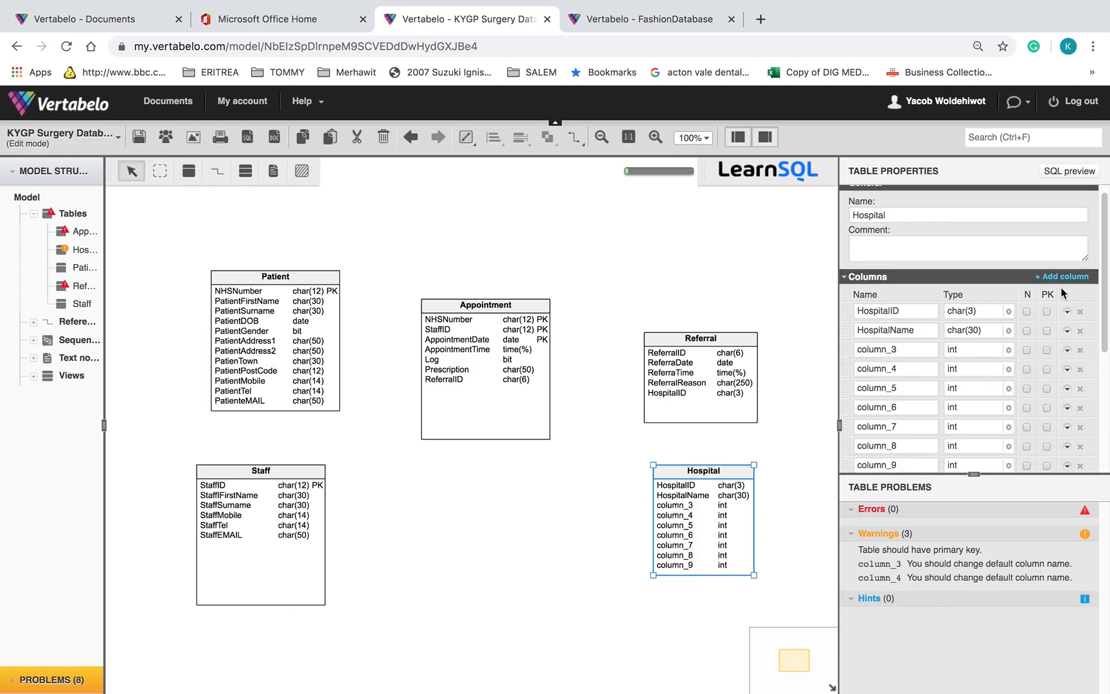
left_click(1080, 466)
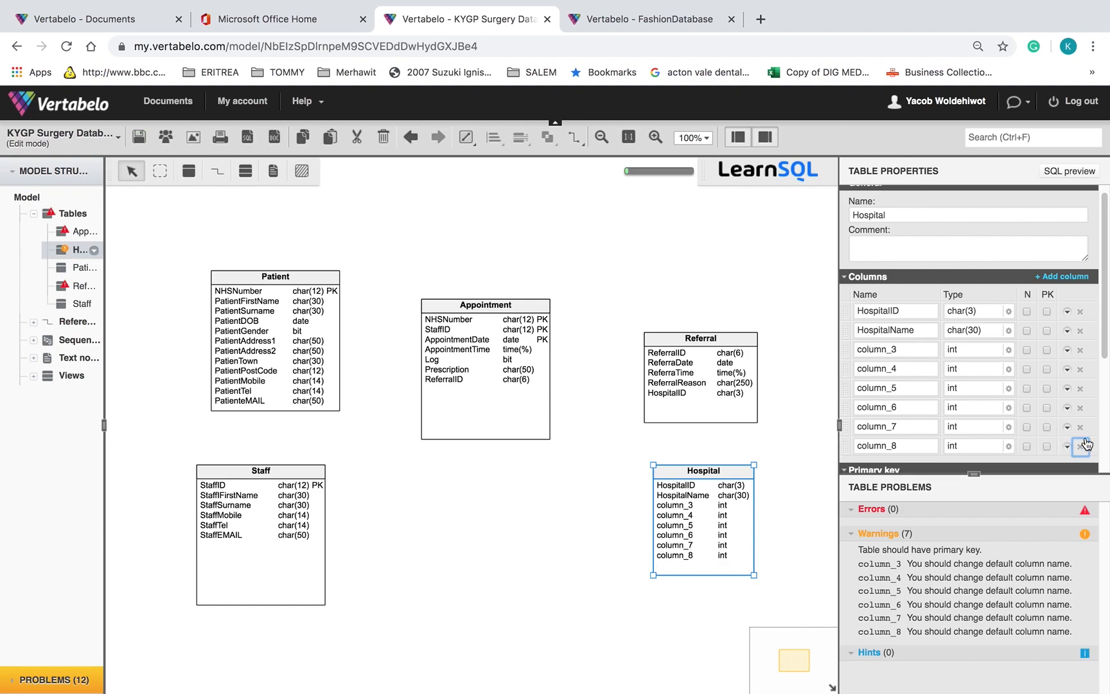
left_click(1080, 445)
left_click(1080, 427)
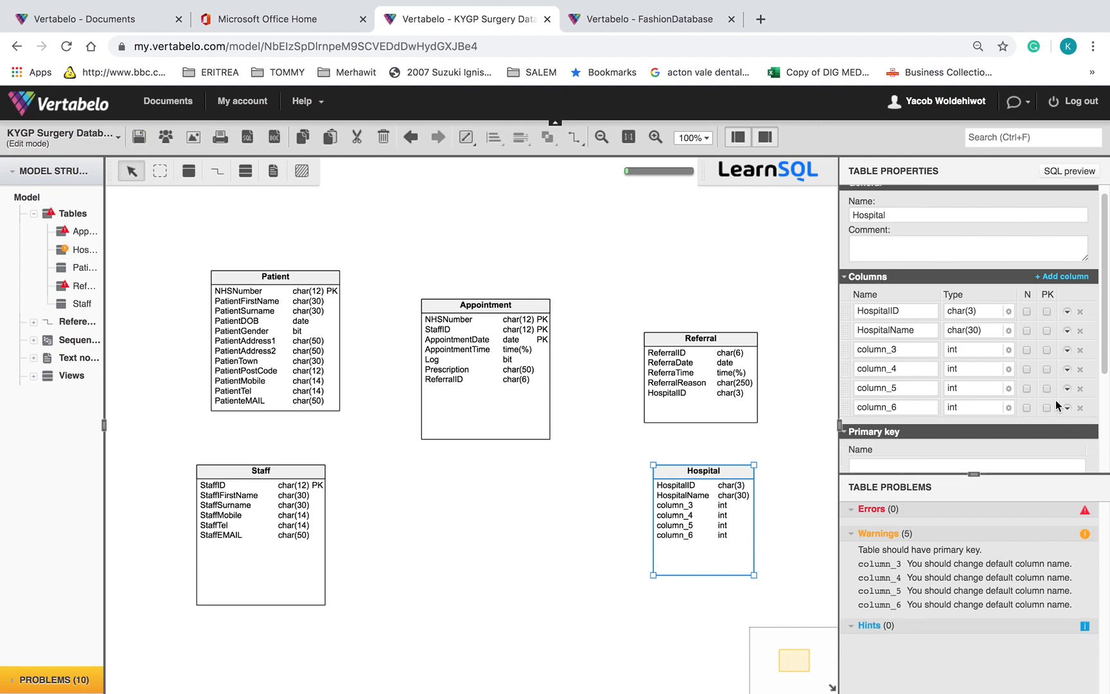
Step: Rename the Hospital table's column_3 as HospitallAddress1, copied from the Hospital group in the Excel sheet
double_click(918, 350)
key("ctrl+Left")
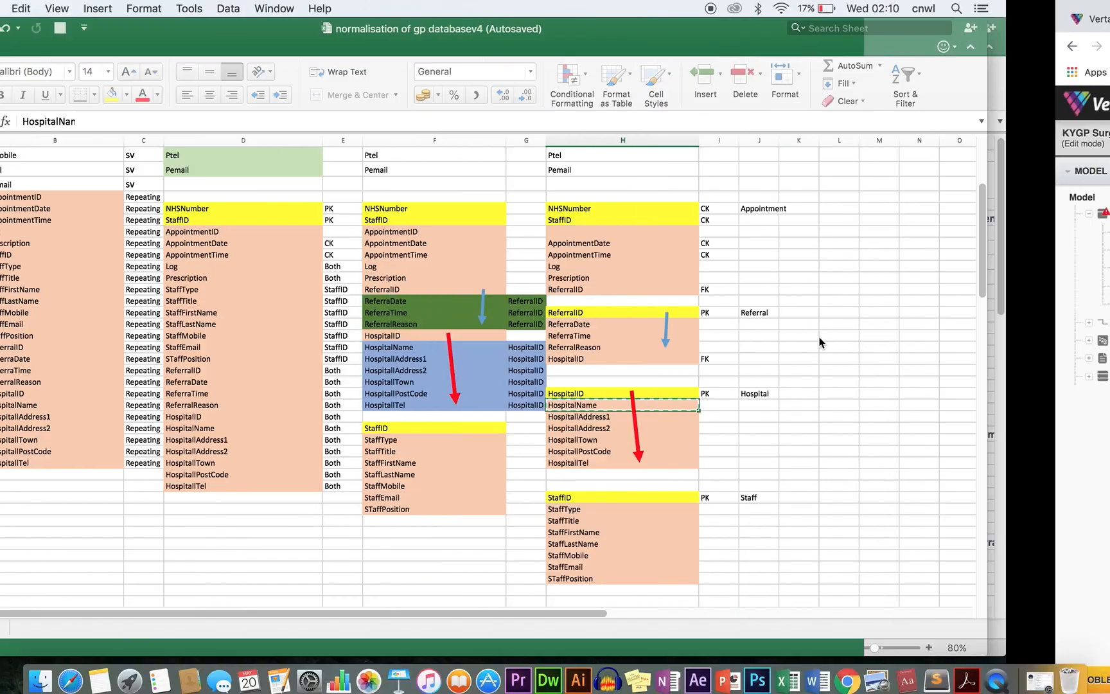
left_click(738, 419)
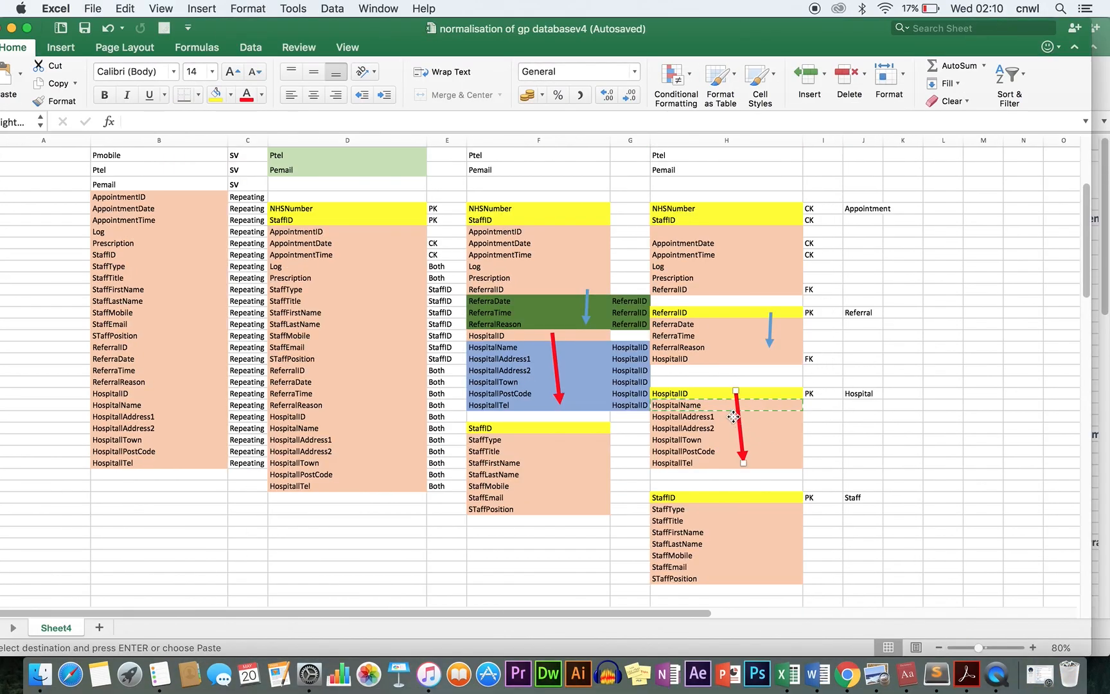
left_click(718, 419)
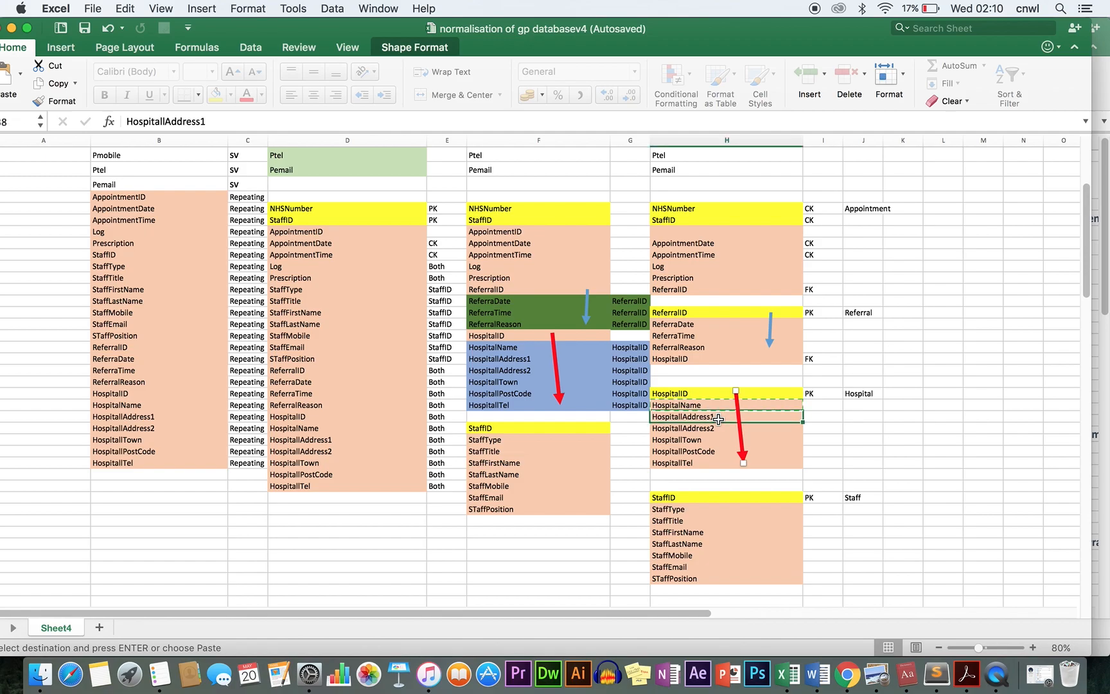
key("ctrl+Right")
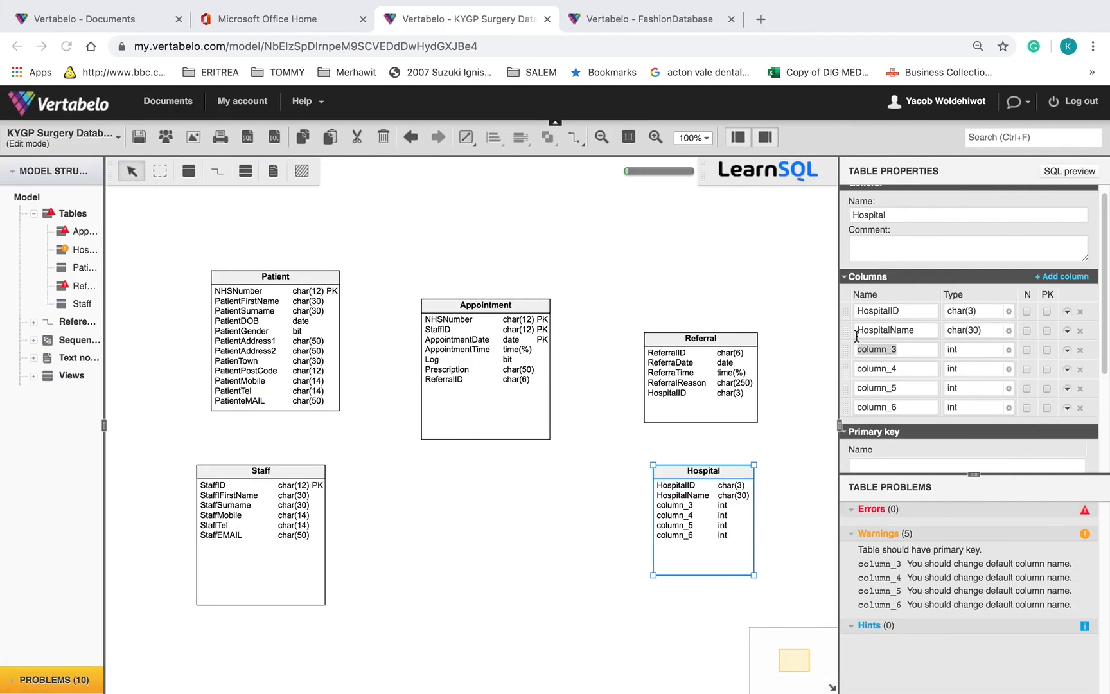
left_click(911, 347)
type("HospitalAddress1")
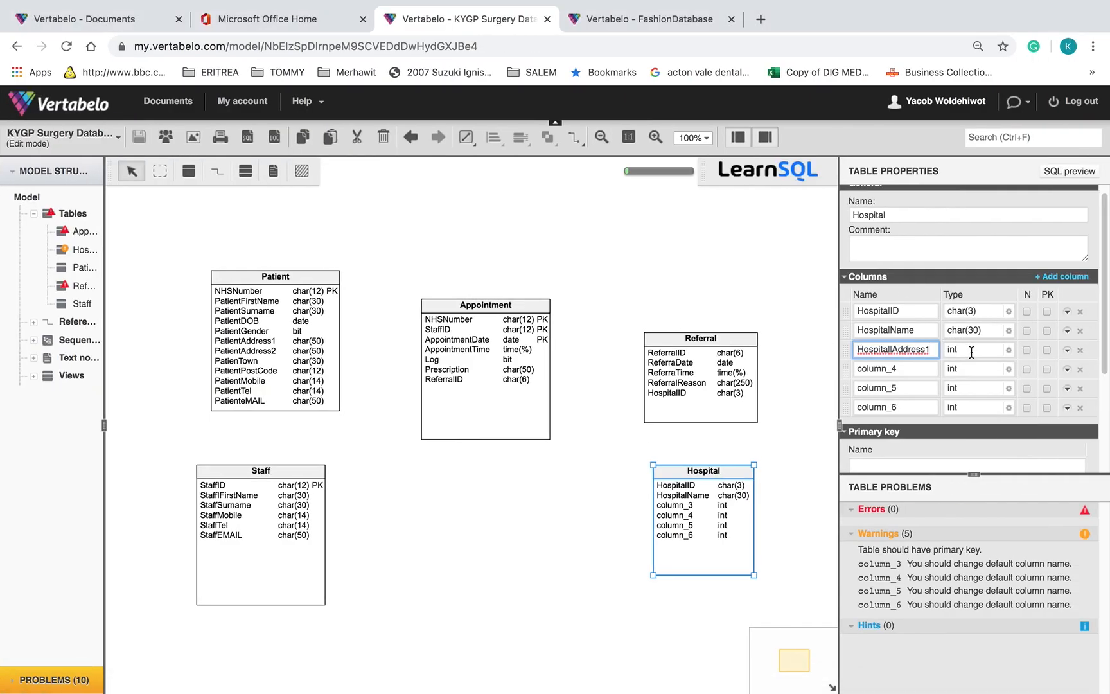
Step: Set the data type of the Hospital table's HospitallAddress1 column to char(30), copied from the HospitalName column
left_click(999, 350)
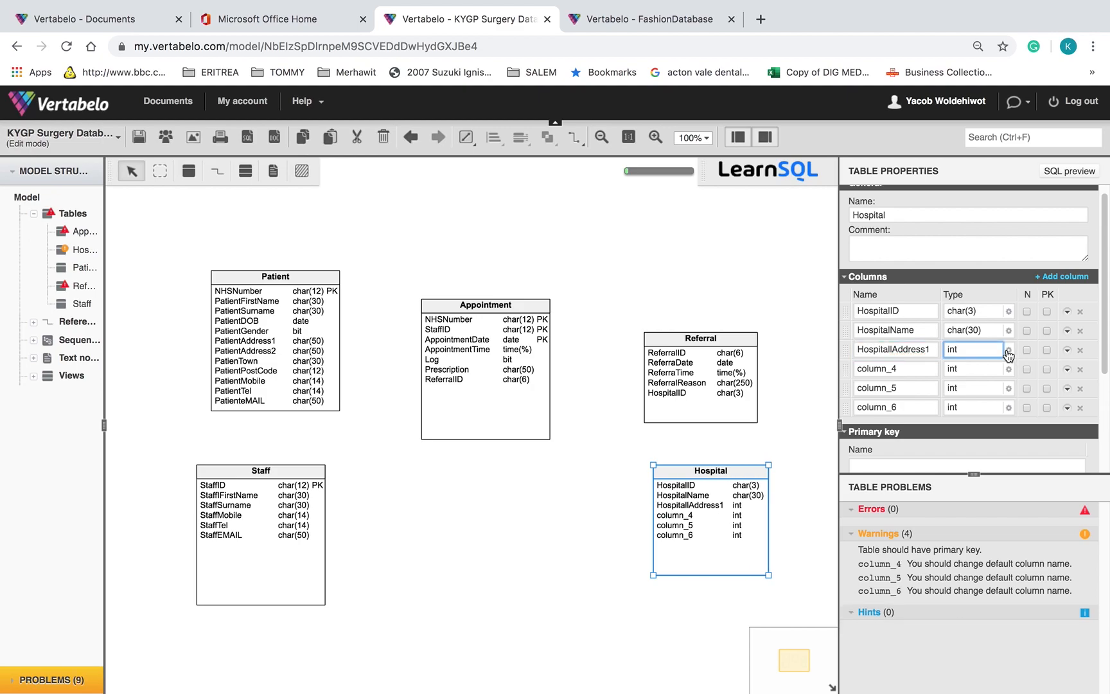
left_click(980, 331)
key("ctrl+c")
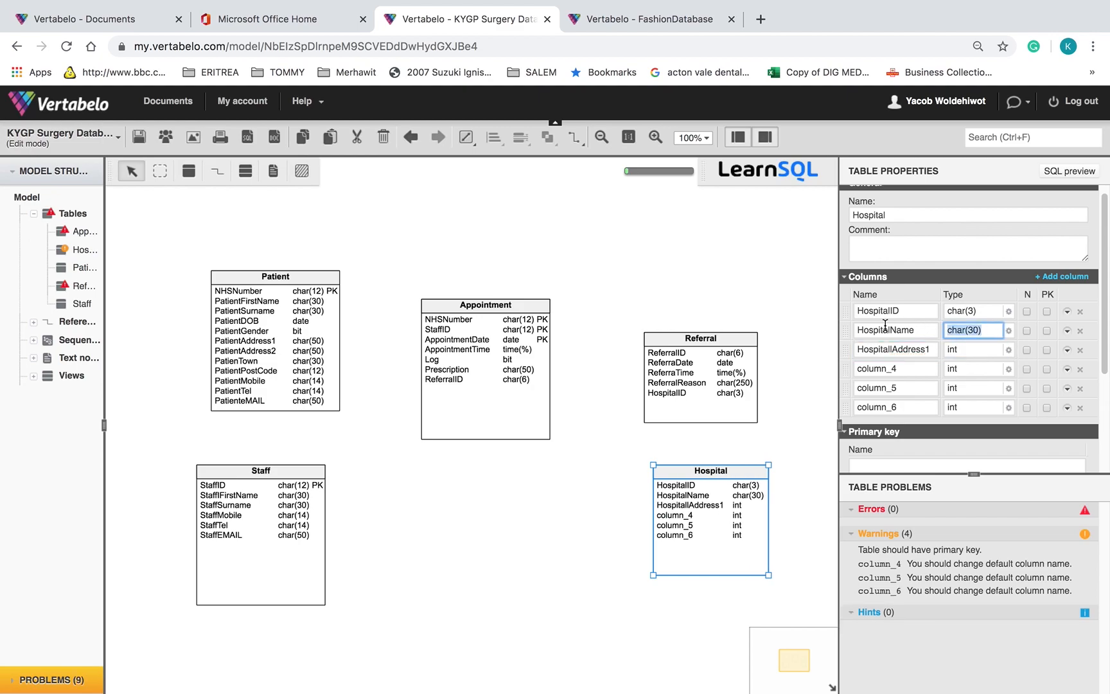
left_click(962, 350)
key("ctrl+v")
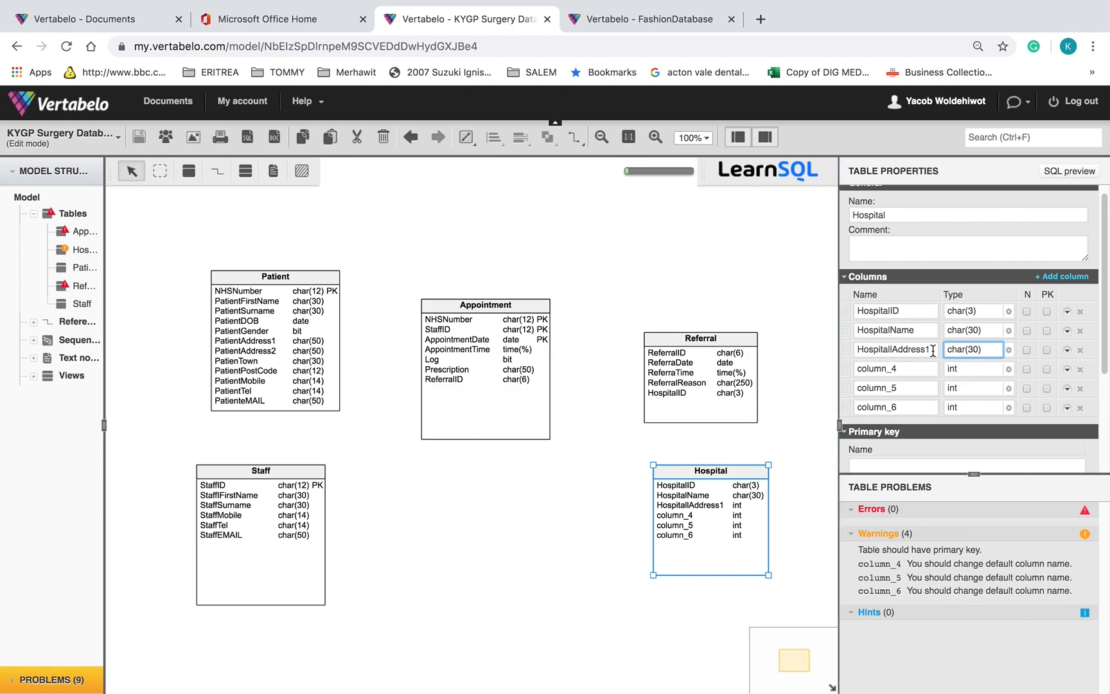
key("shift+Tab")
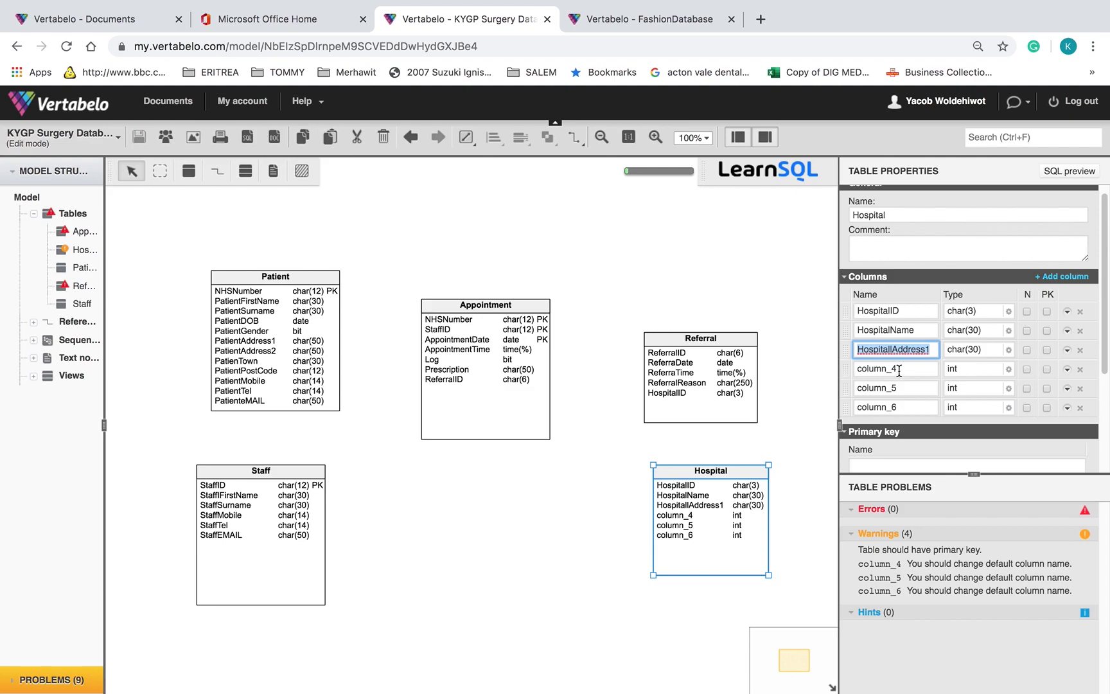
Step: Clear the name of the Hospital table's column_4
left_click(900, 369)
key("BackSpace")
key("BackSpace")
key("BackSpace")
key("BackSpace")
key("BackSpace")
key("BackSpace")
key("BackSpace")
key("BackSpace")
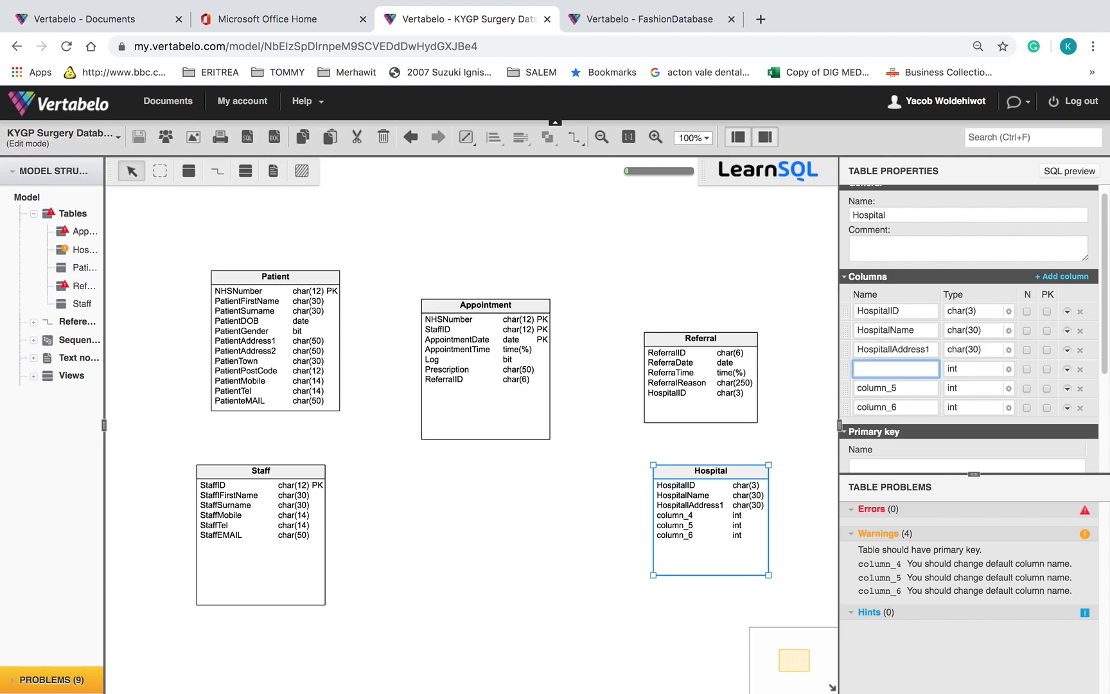
Step: Try to paste a name into the Hospital table's emptied fourth column, and delete the unwanted Copy_of_Patient table
key("ctrl+v")
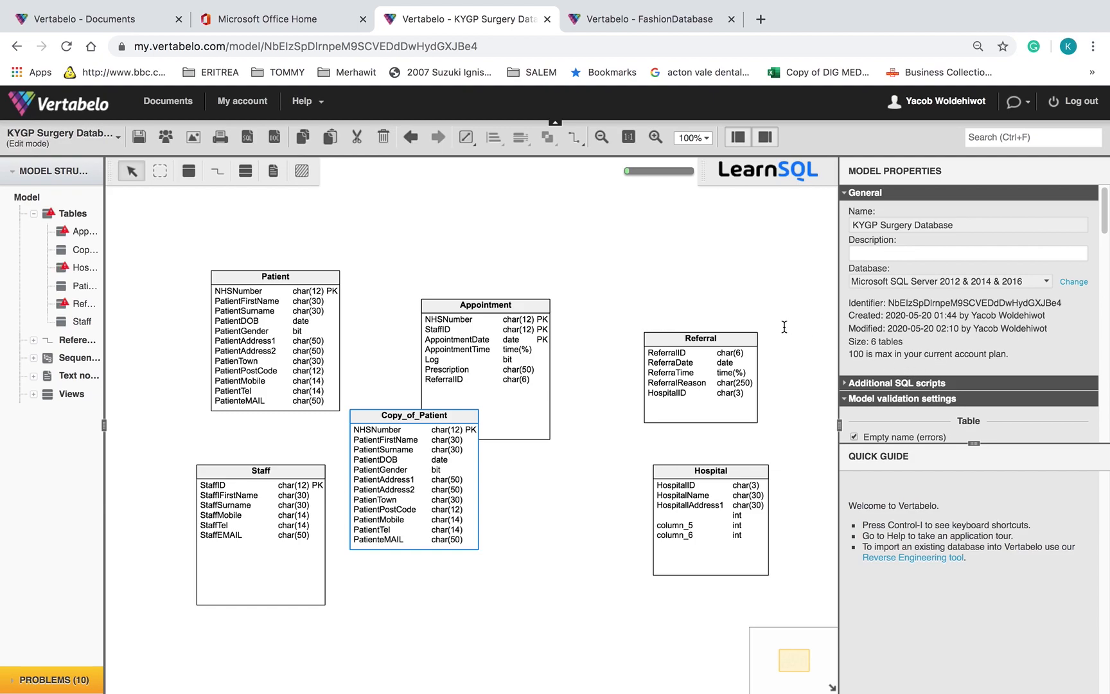
left_click(379, 420)
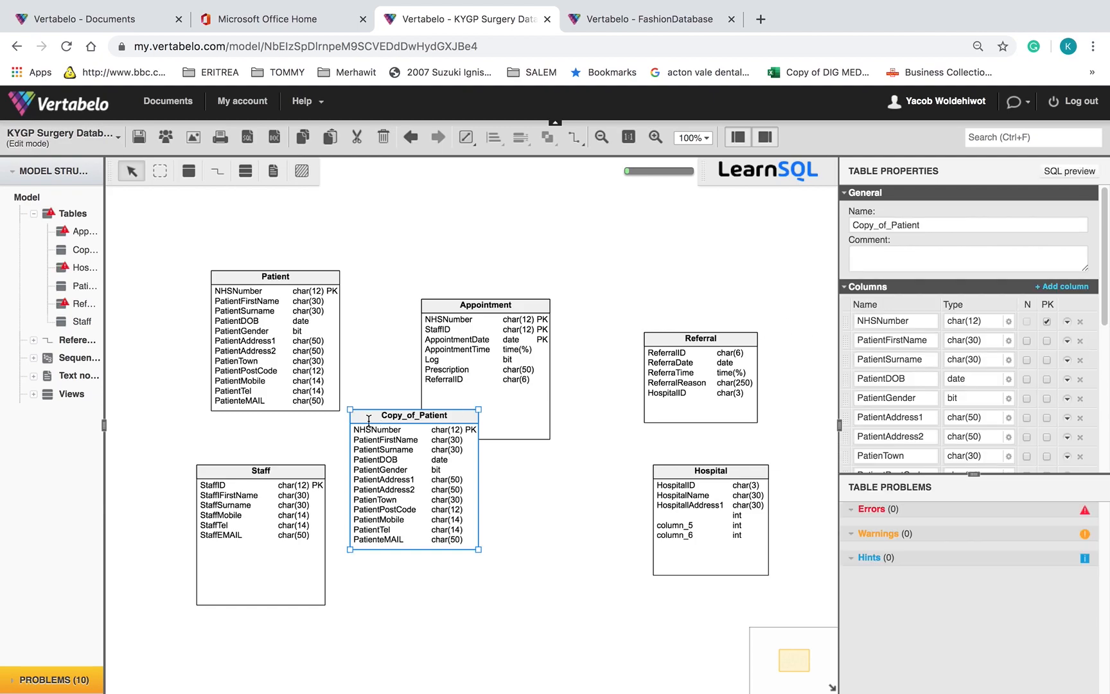
key("Delete")
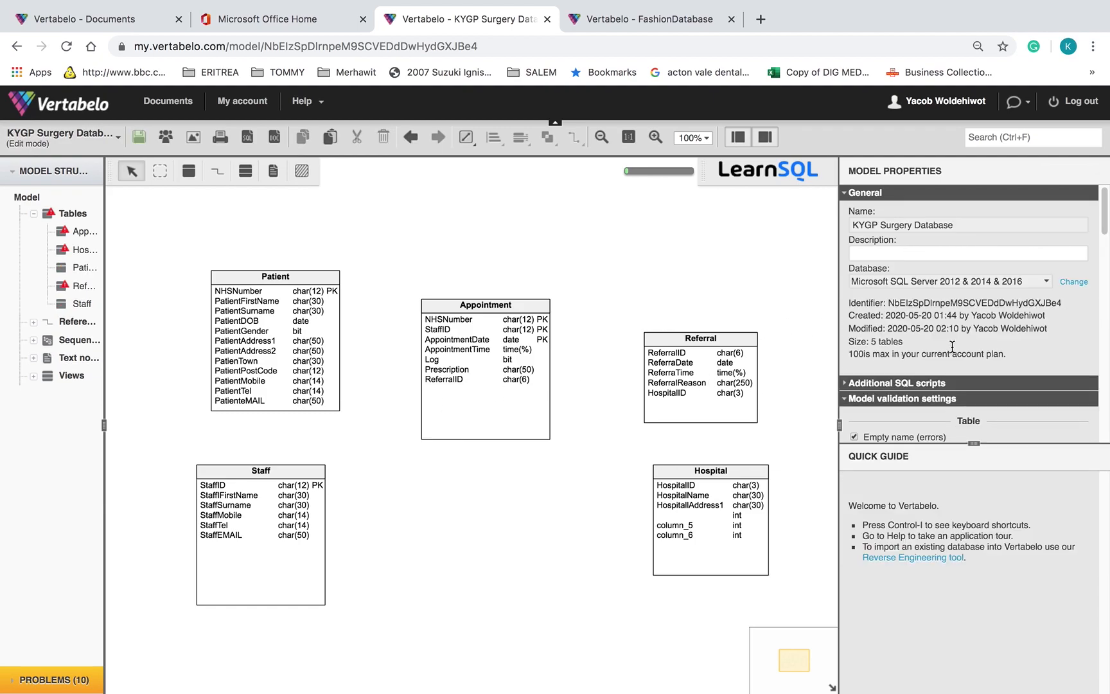
Step: Try to copy the HospitallAddress1 name into the unnamed fourth column of the Hospital table
left_click(712, 341)
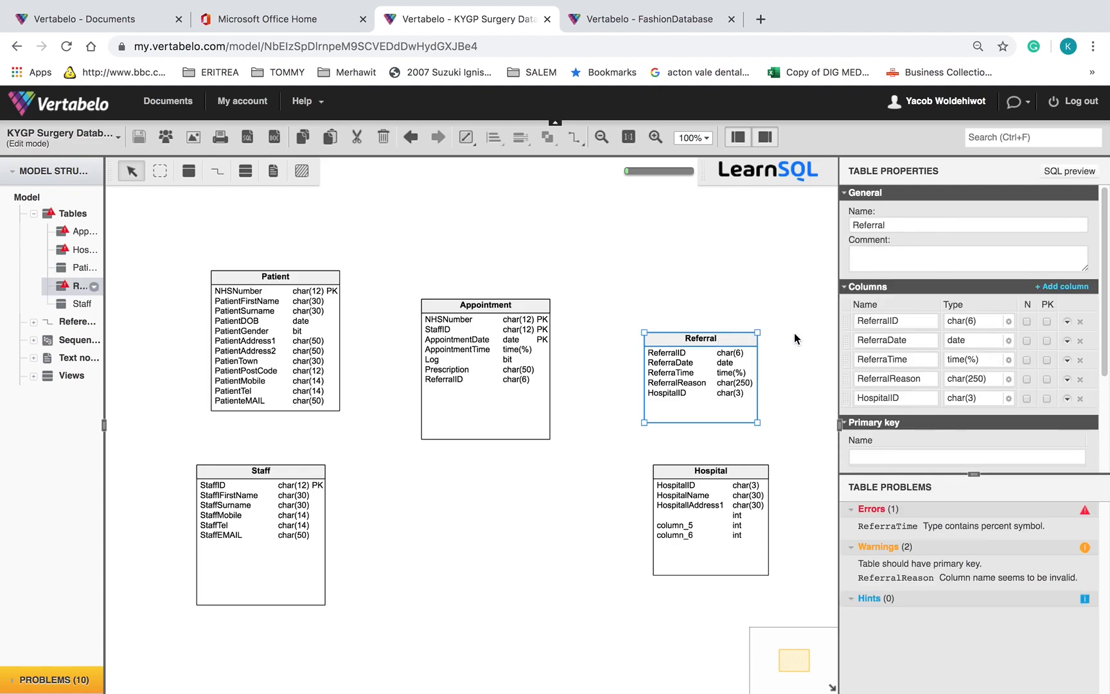
left_click(910, 401)
left_click(735, 474)
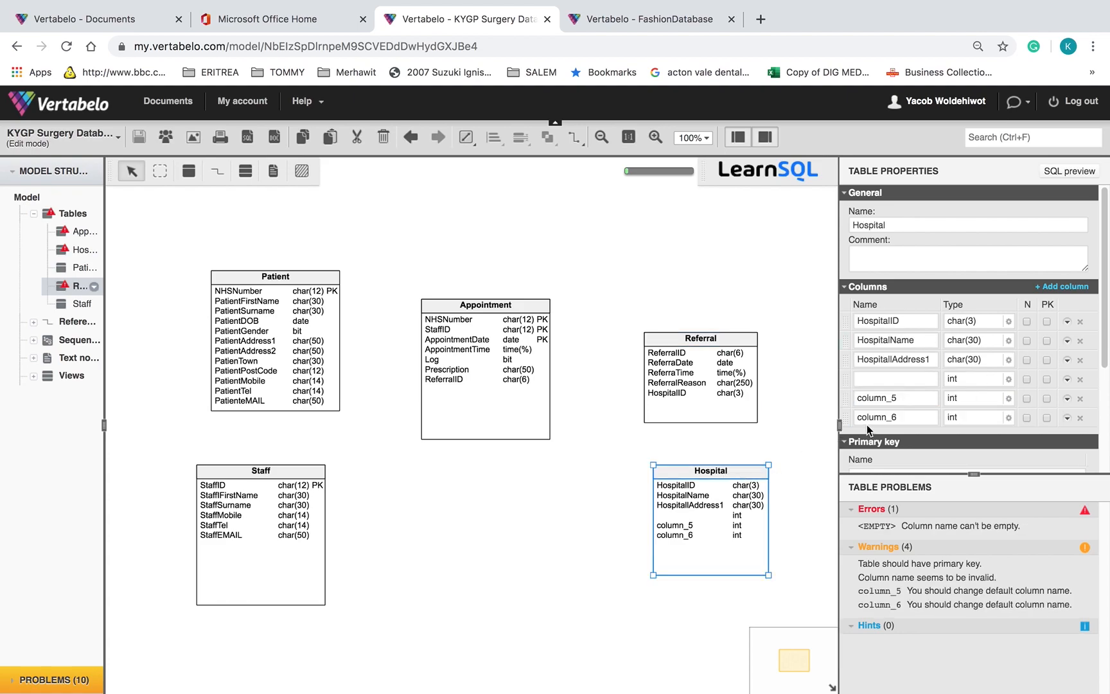
left_click(924, 381)
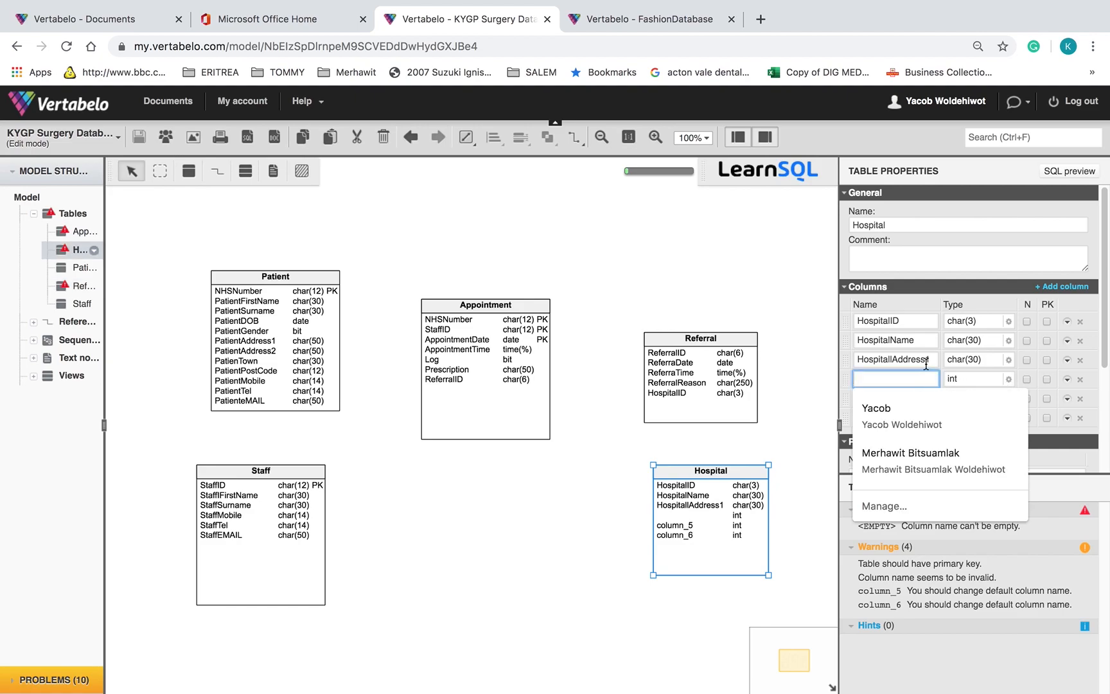
left_click(926, 361)
double_click(936, 363)
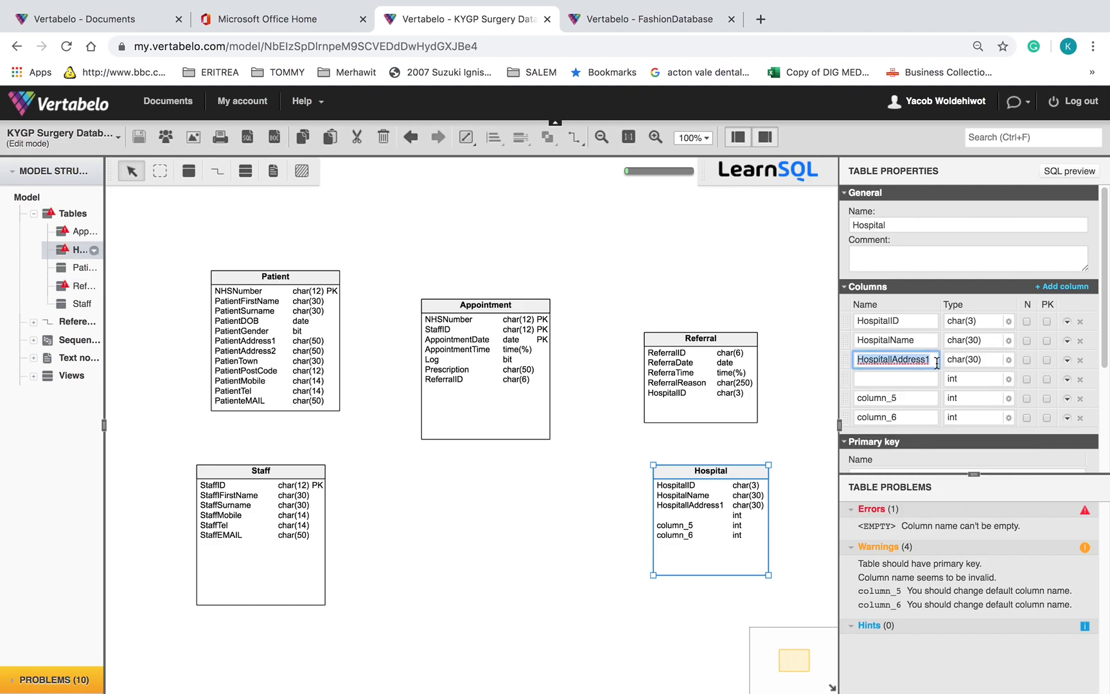
key("Tab")
left_click(911, 379)
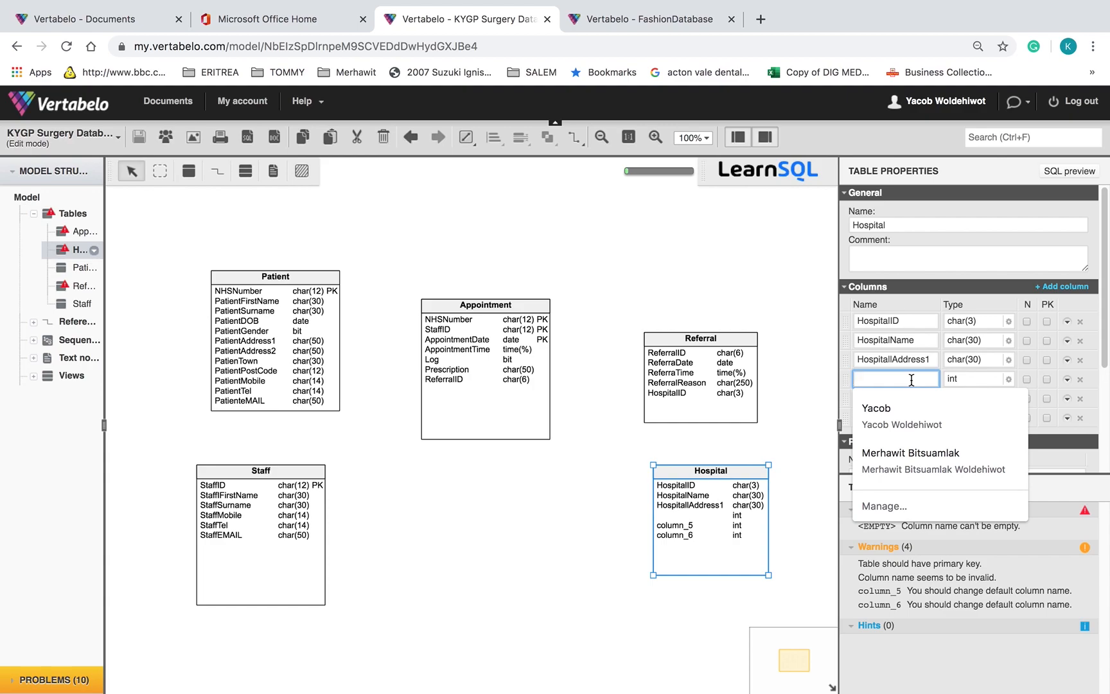
key("Escape")
left_click(909, 384)
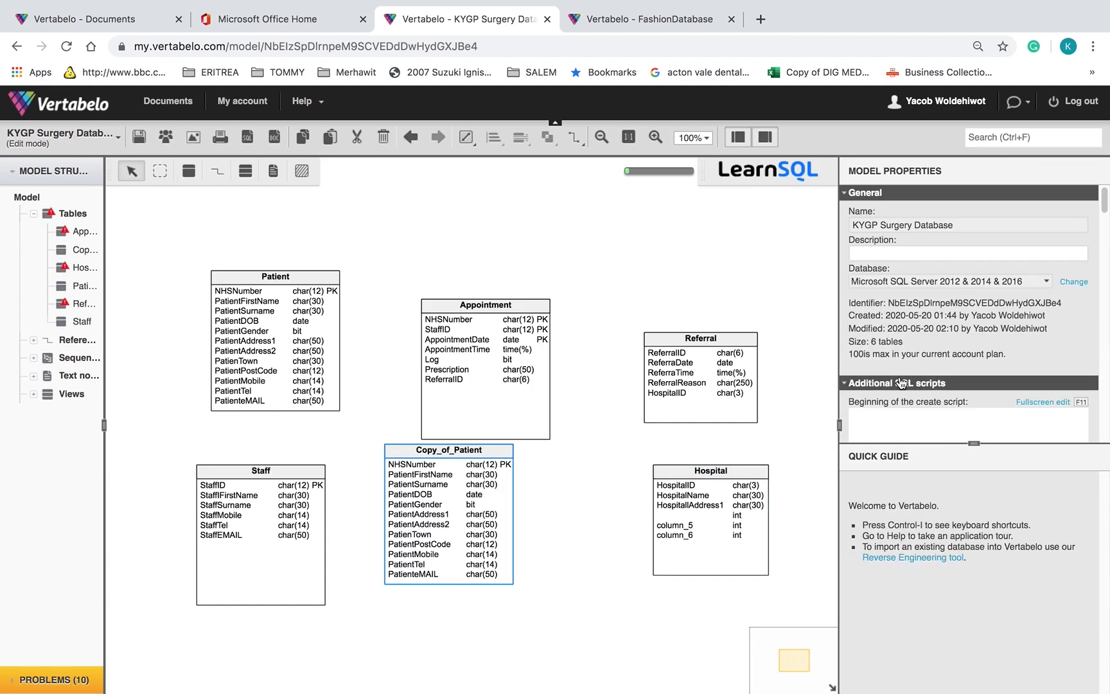
Step: Try to paste HospitallAddress2 from the Excel sheet's Hospital group as the name of the Hospital table's unnamed fourth column
left_click(704, 520)
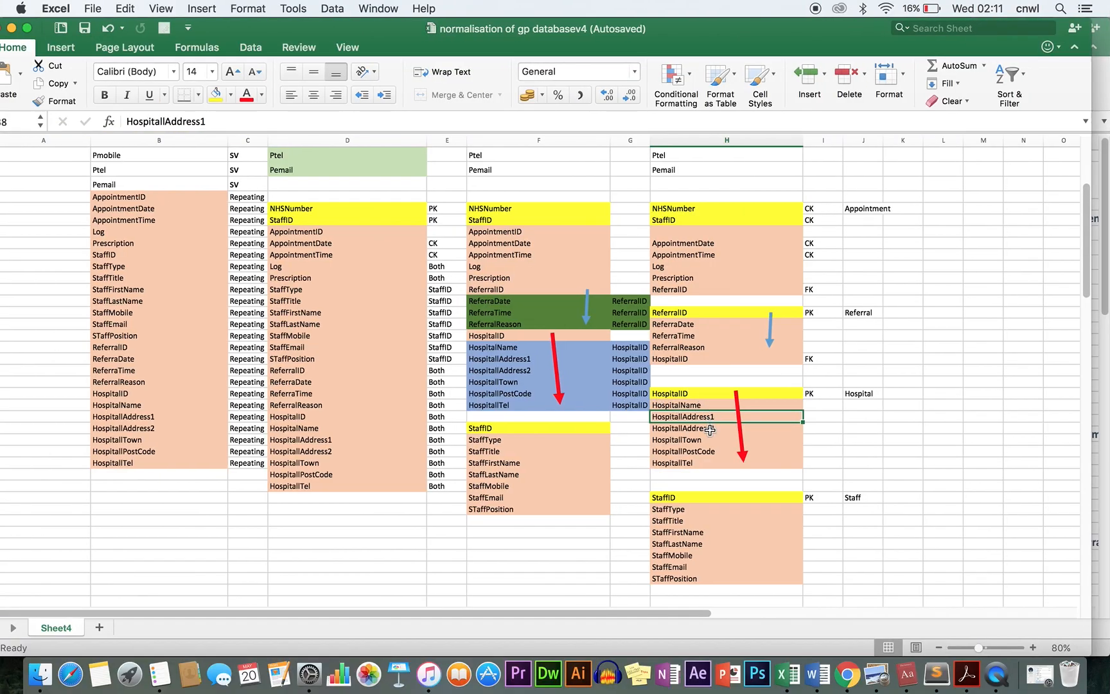
left_click(710, 429)
key("super+c")
key("super+Tab")
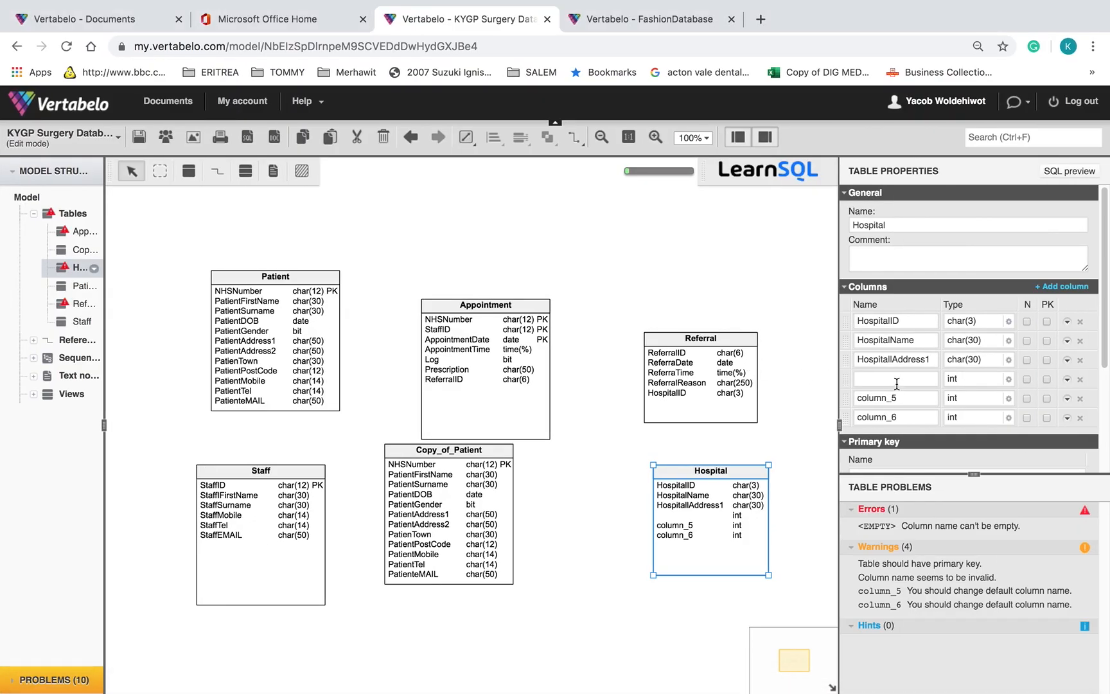
left_click(897, 381)
key("super+v")
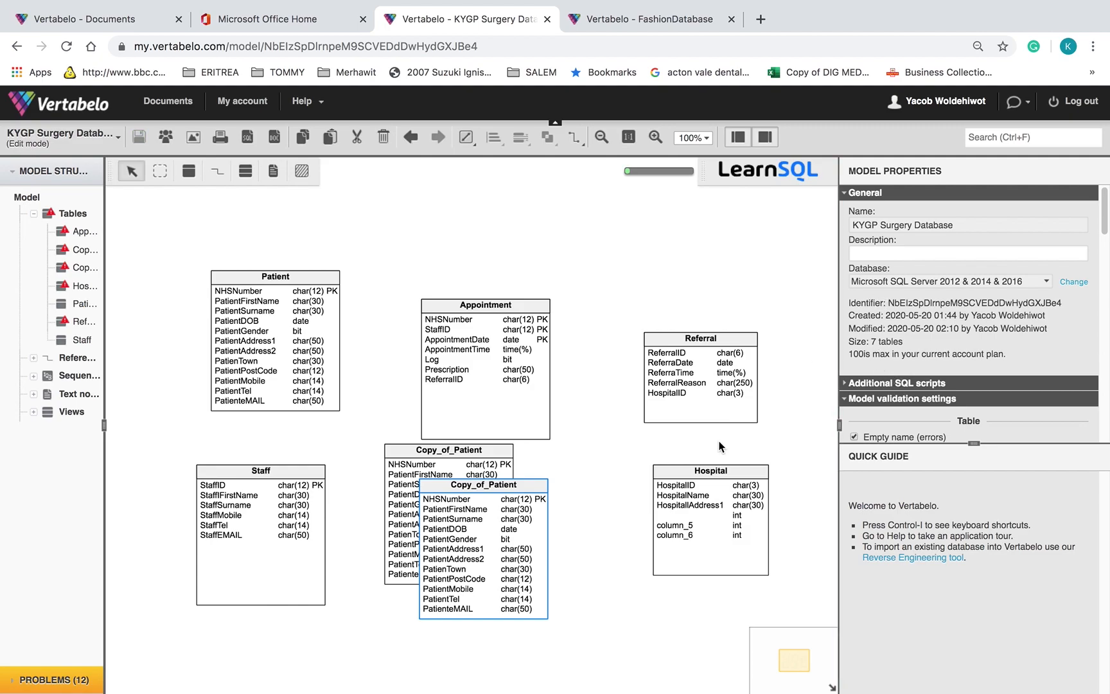
Step: Delete the two unwanted Copy_of_Patient tables from the diagram
left_click(726, 466)
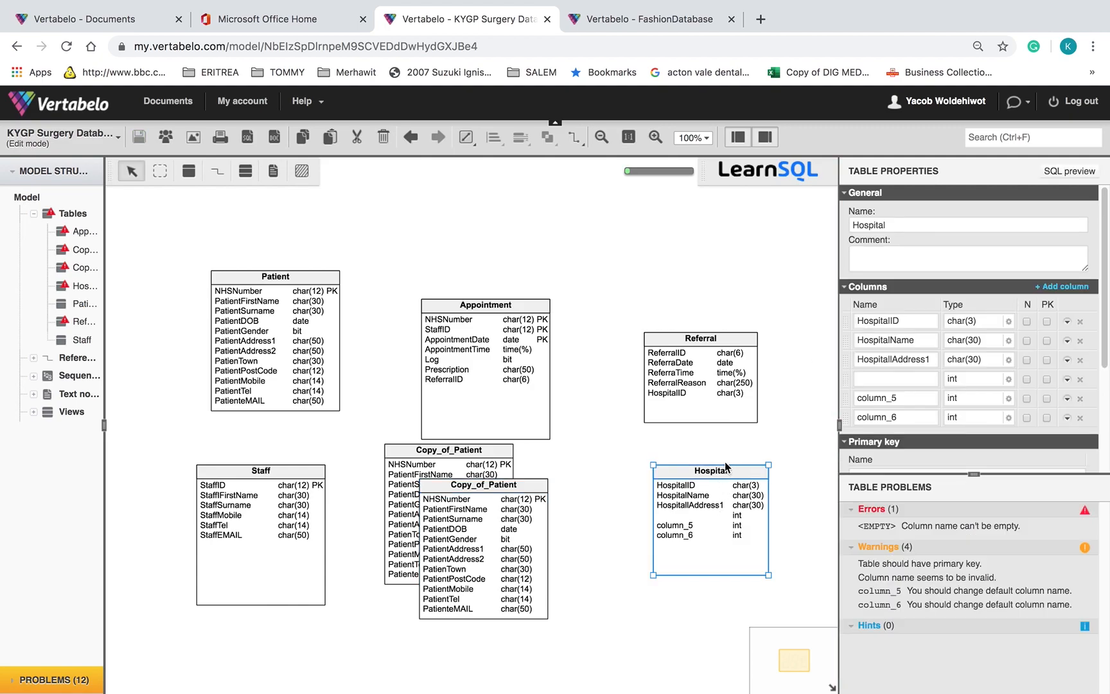
left_click(866, 383)
left_click(865, 383)
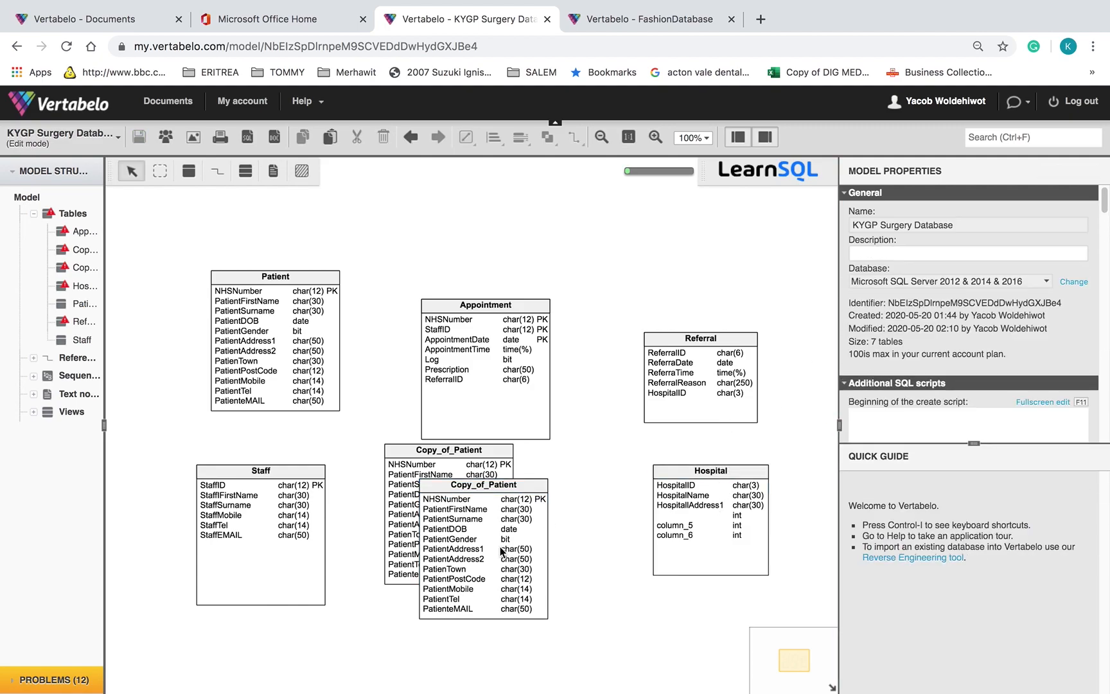
left_click(494, 483)
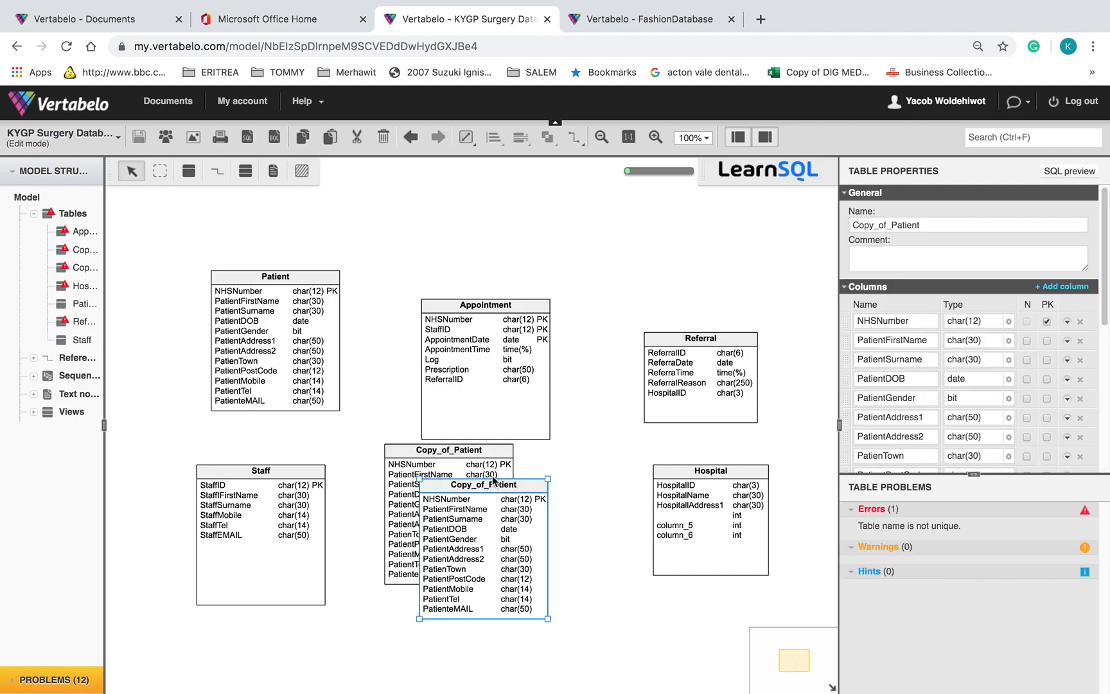
key("Delete")
key("Delete")
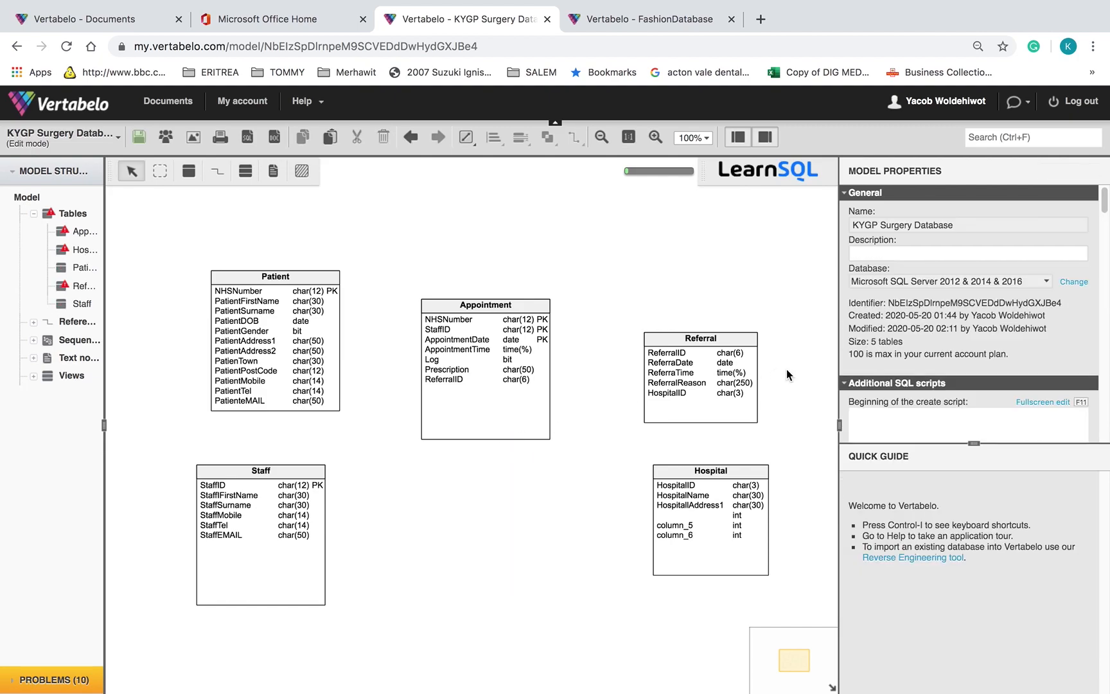
Step: Name the Hospital table's unnamed fourth column HospitalAddress2, checking the wording against the Excel sheet
left_click(743, 472)
left_click(920, 379)
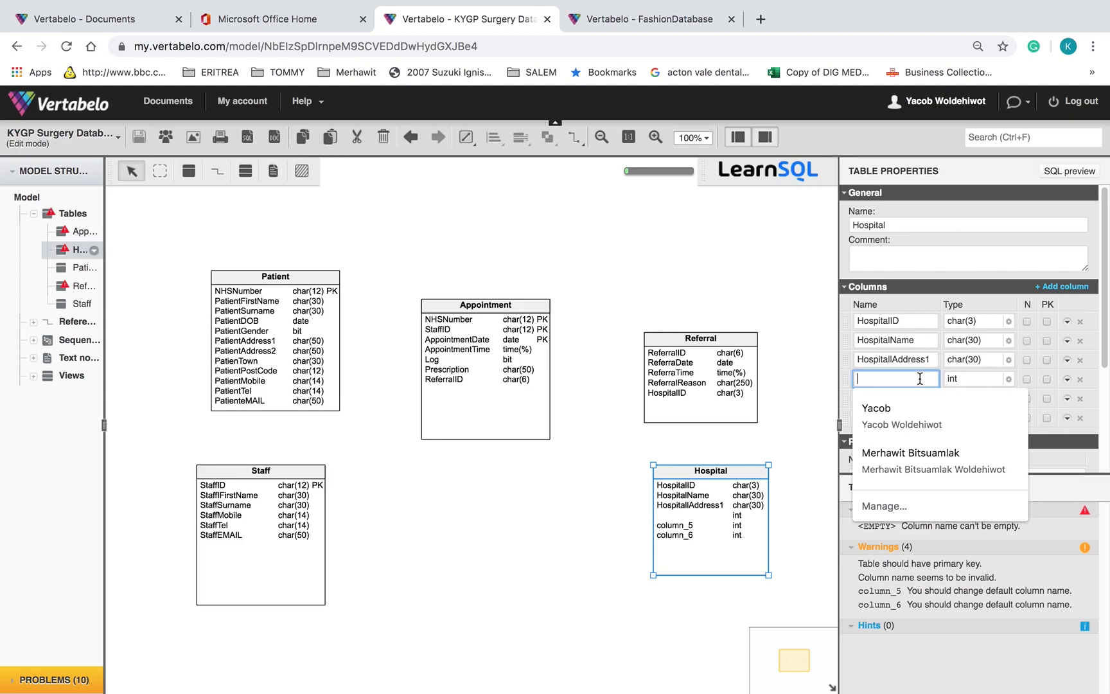
type("Hopital")
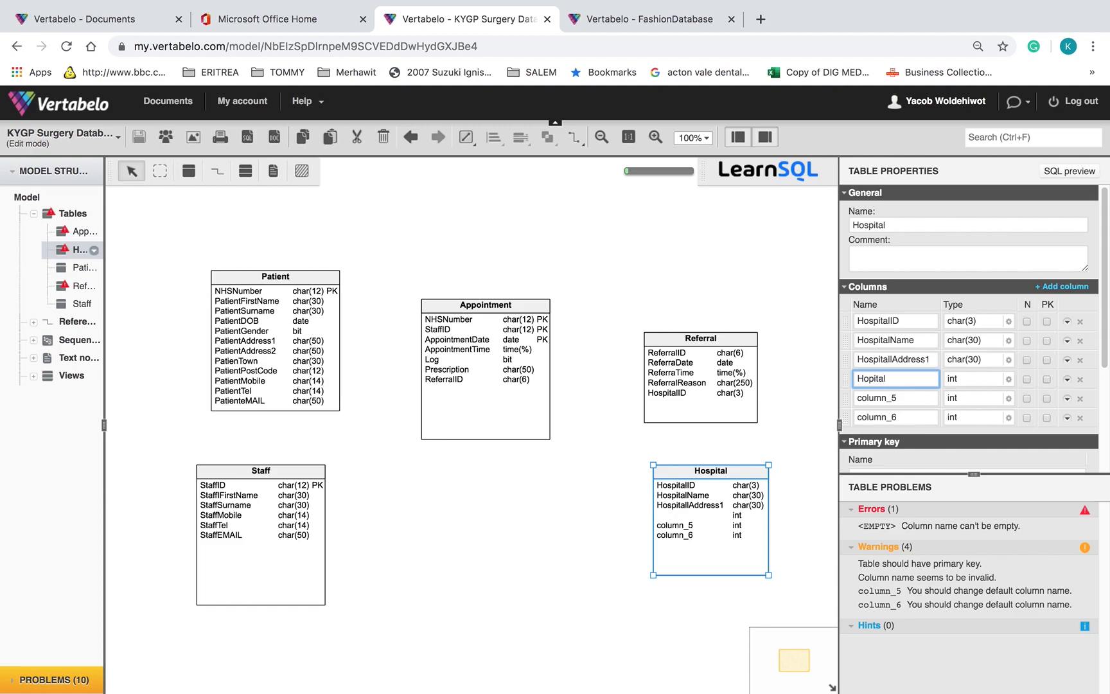
key("BackSpace")
key("BackSpace")
type("spital")
key("ctrl+Left")
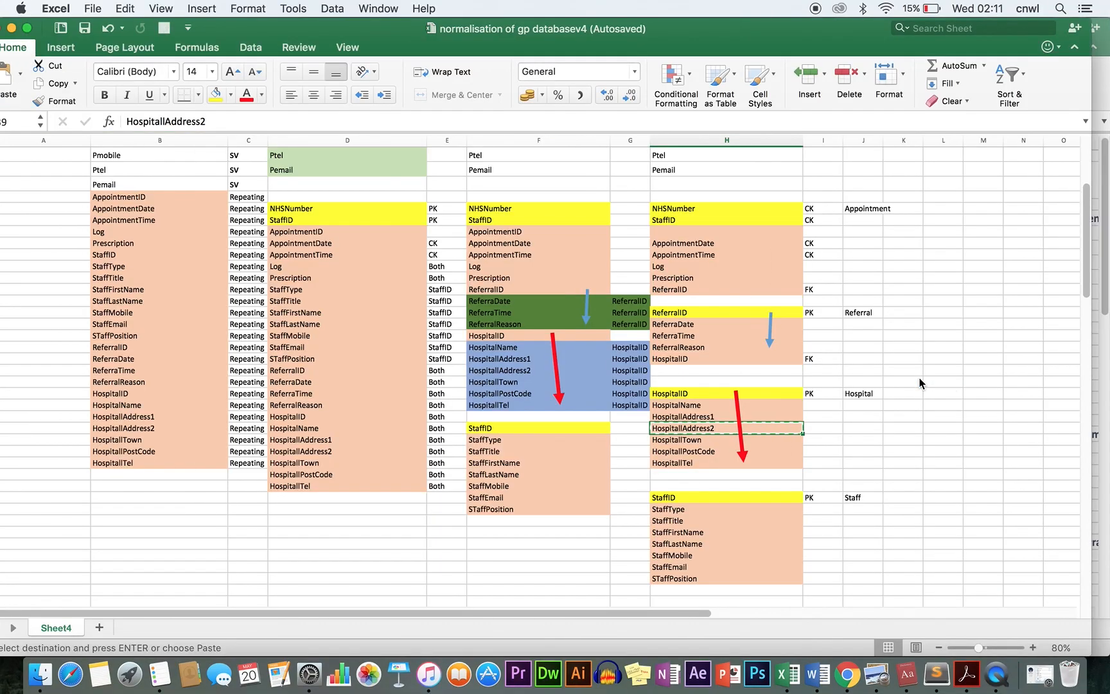
key("ctrl+Right")
type("Address")
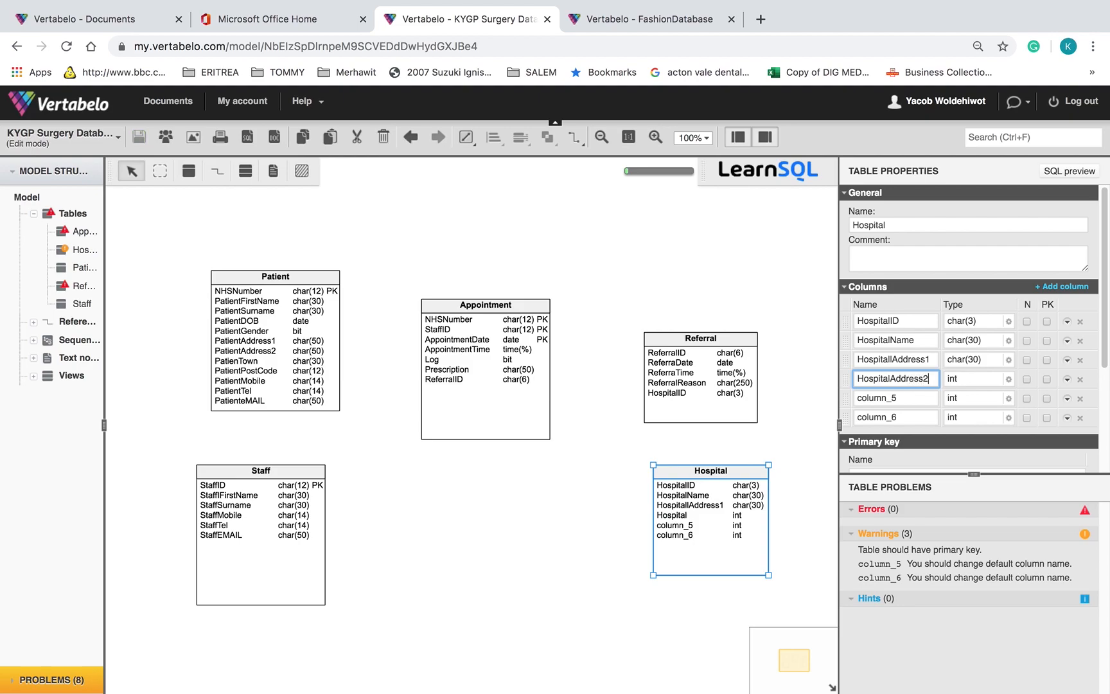
Step: Set the data type of the Hospital table's HospitalAddress2 column to char(30)
left_click(980, 378)
key("BackSpace")
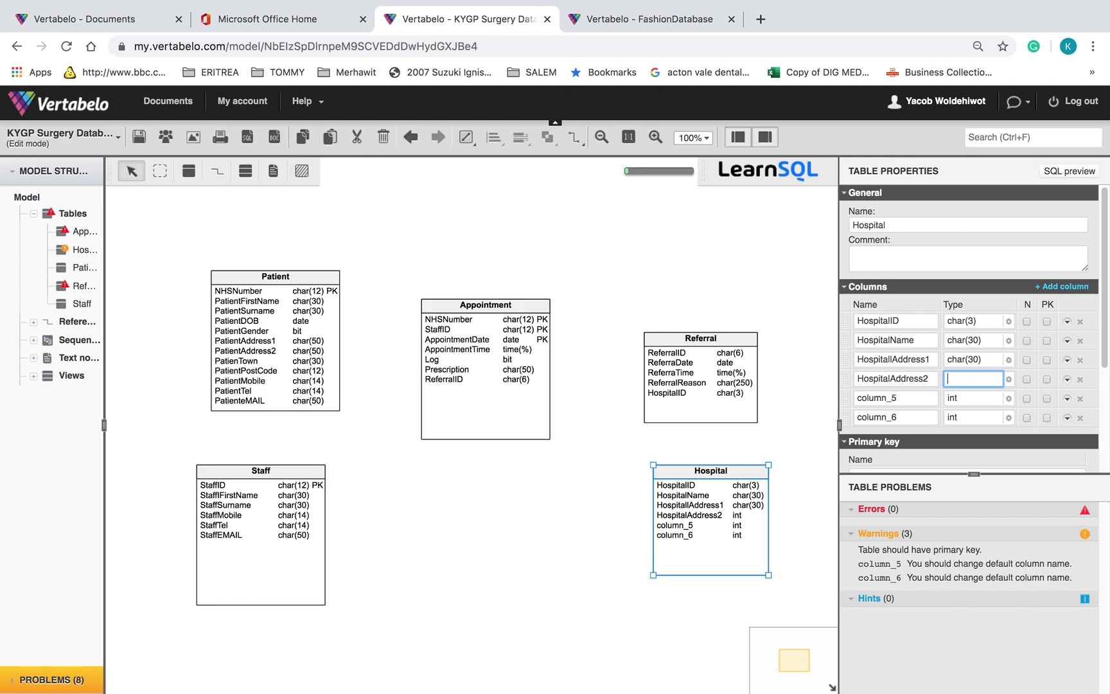
type("char(")
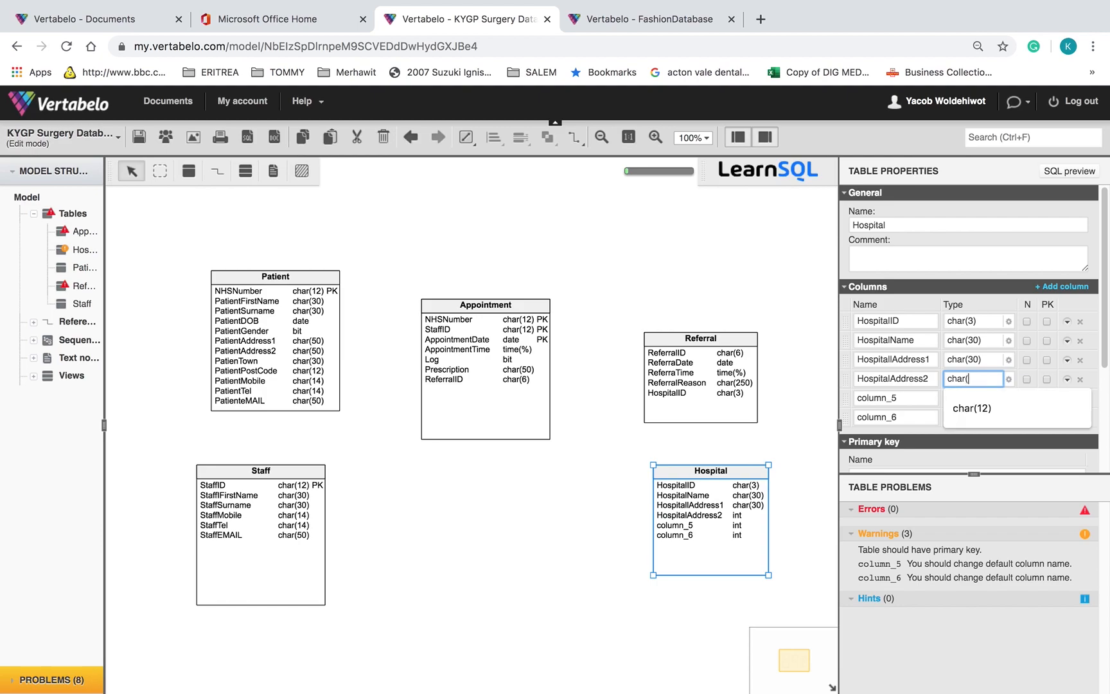
type("30")
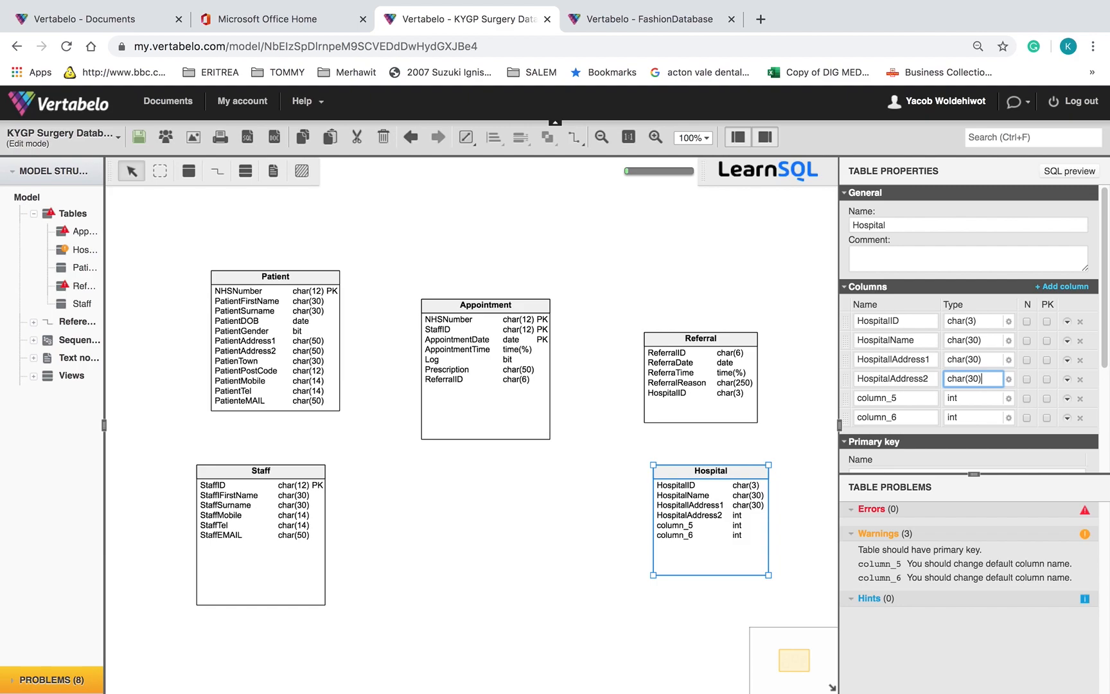
Step: Clear the name of the Hospital table's column_5 and copy HospitallTown from the Hospital group in the Excel sheet
left_click(907, 400)
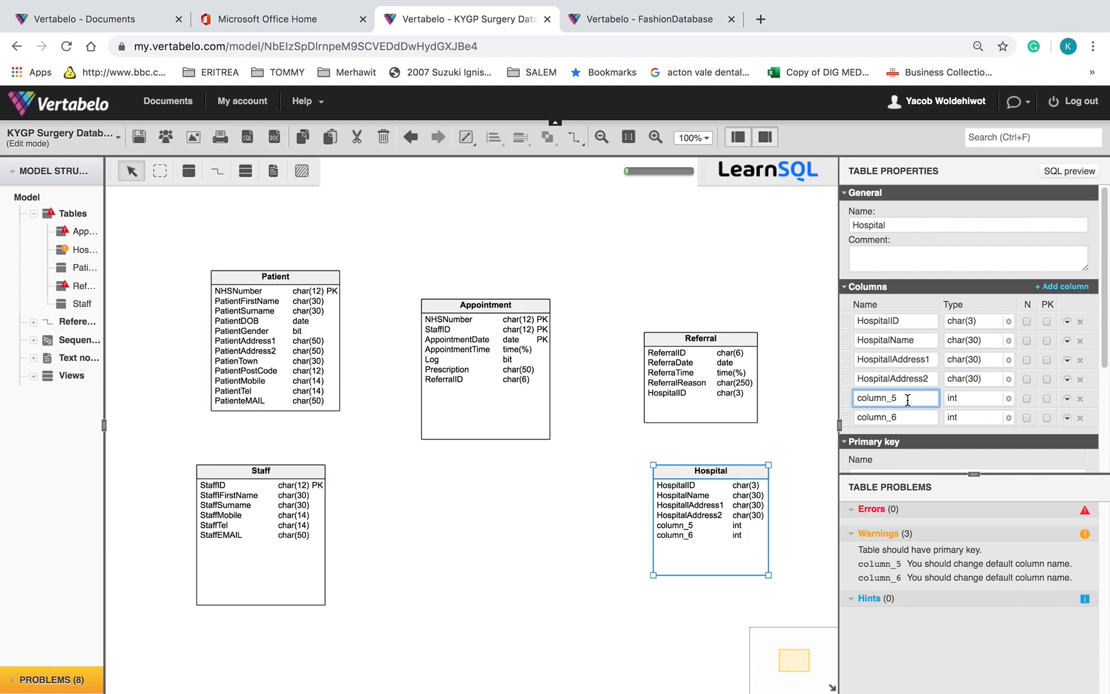
key("BackSpace")
key("BackSpace")
key("BackSpace")
key("ctrl+Left")
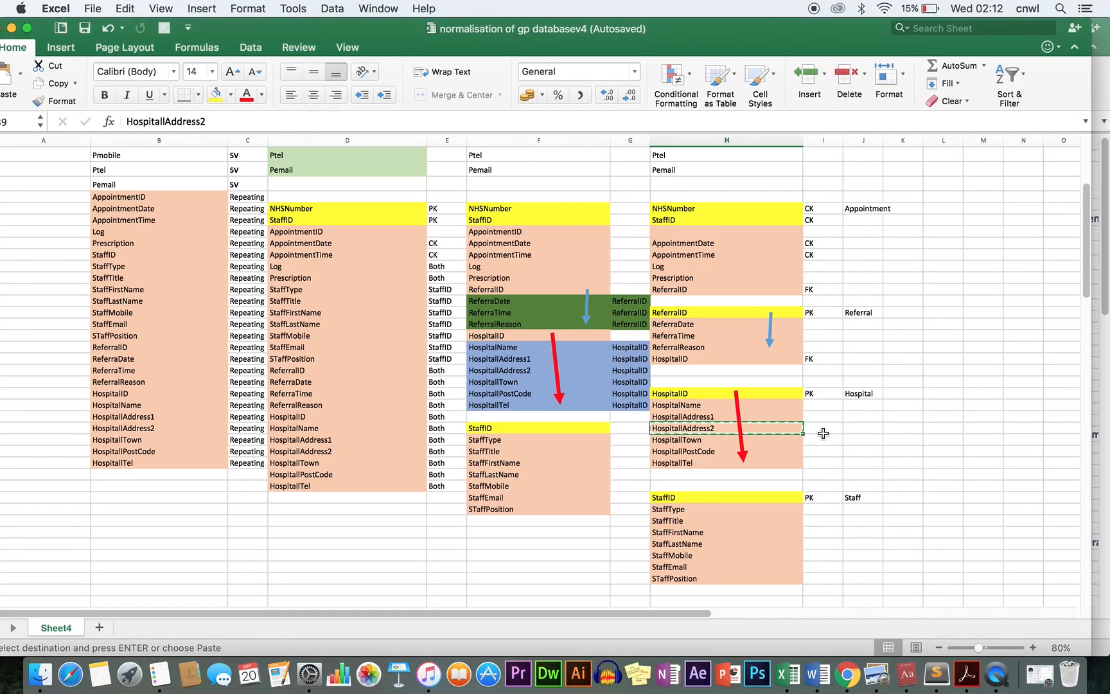
left_click(772, 440)
key("super+c")
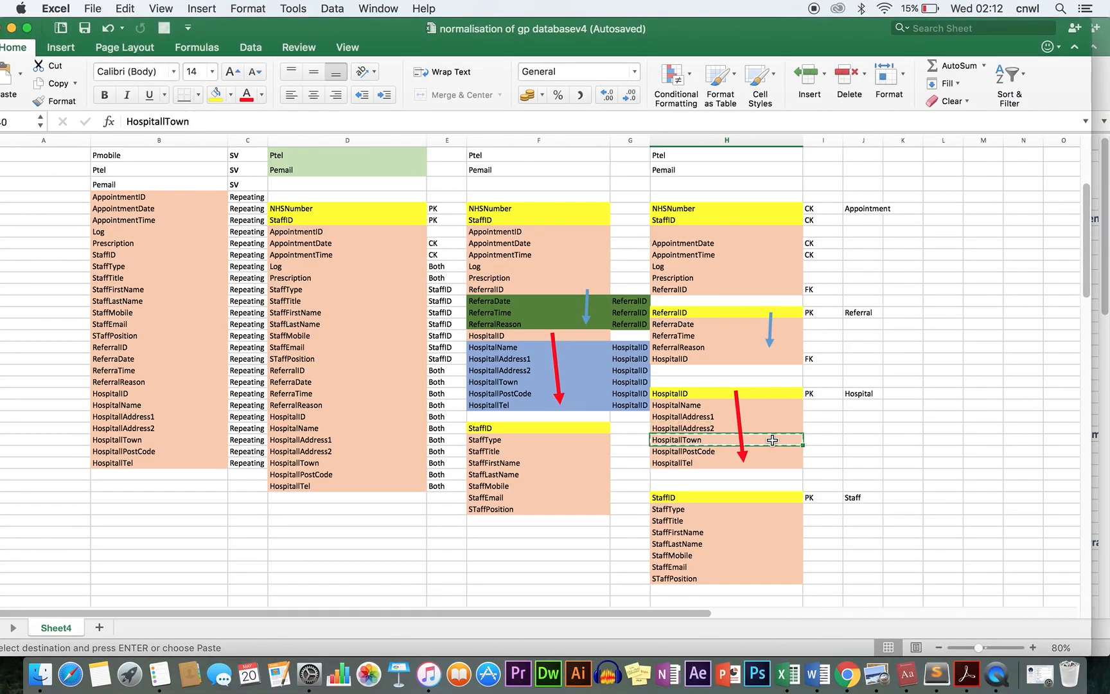
key("ctrl+Right")
key("BackSpace")
key("BackSpace")
key("BackSpace")
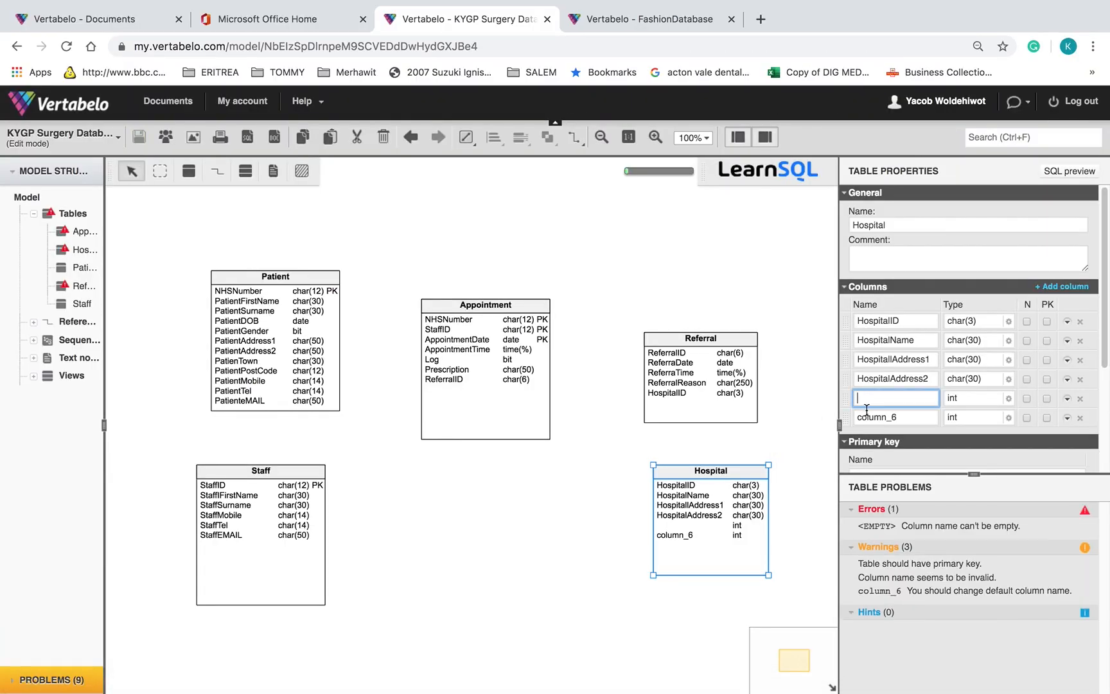
Step: Try to paste HospitallTown as the Hospital table's fifth column name, and delete the unwanted Copy_of_Patient table
key("super+v")
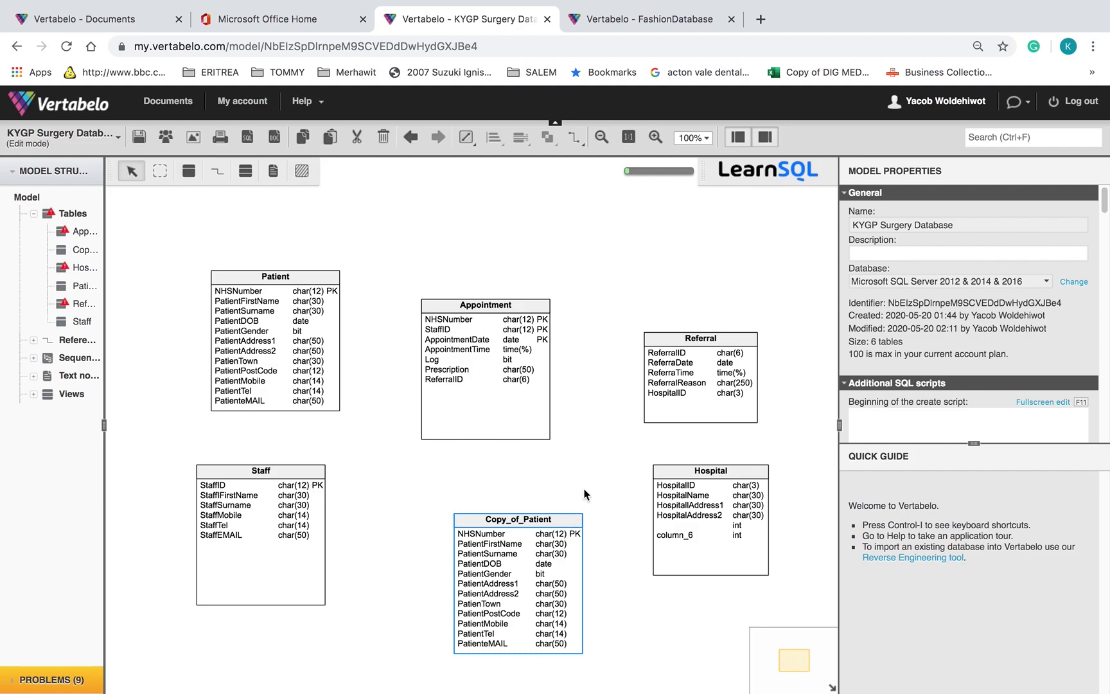
key("Delete")
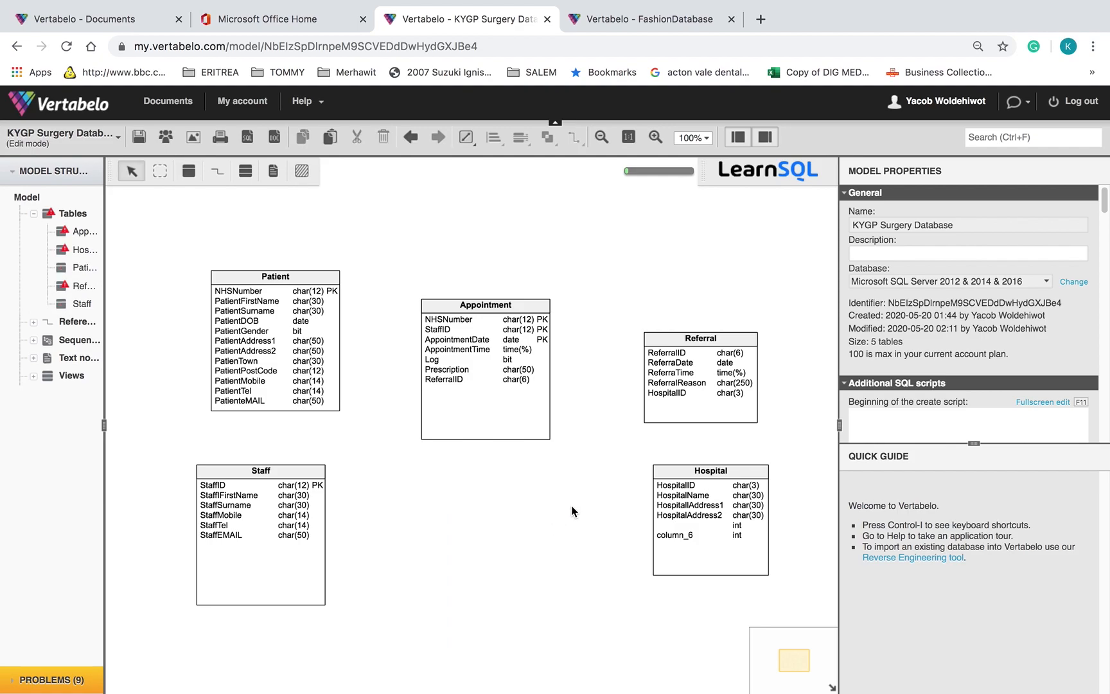
left_click(755, 473)
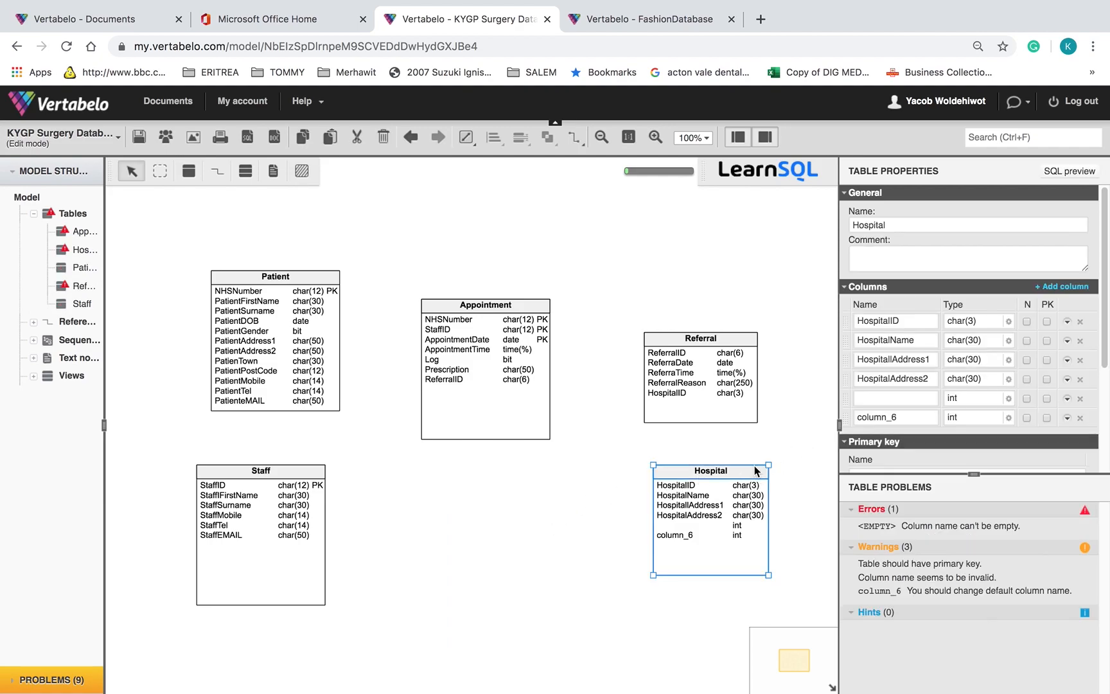
Step: Name the Hospital table's unnamed fifth column HospitalTown, checking the wording against the Excel sheet
left_click(890, 393)
type("hoSPITA")
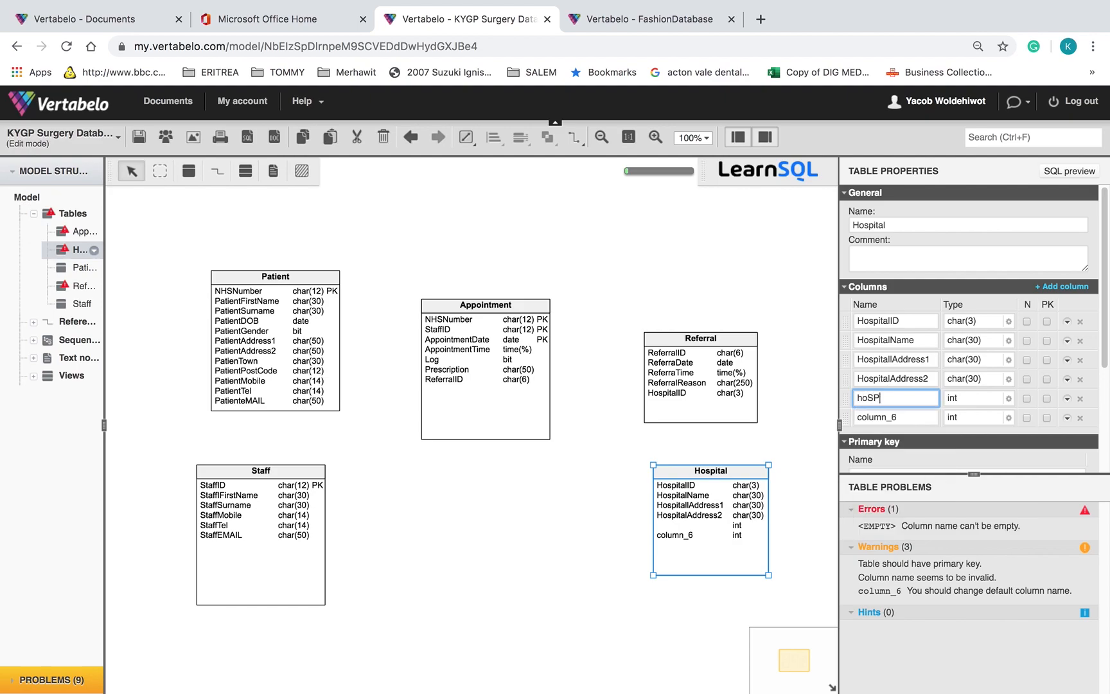
type("L")
key("BackSpace")
key("BackSpace")
key("BackSpace")
key("BackSpace")
key("BackSpace")
key("BackSpace")
key("BackSpace")
key("BackSpace")
type("Hospital")
type("Town")
key("ctrl+Left")
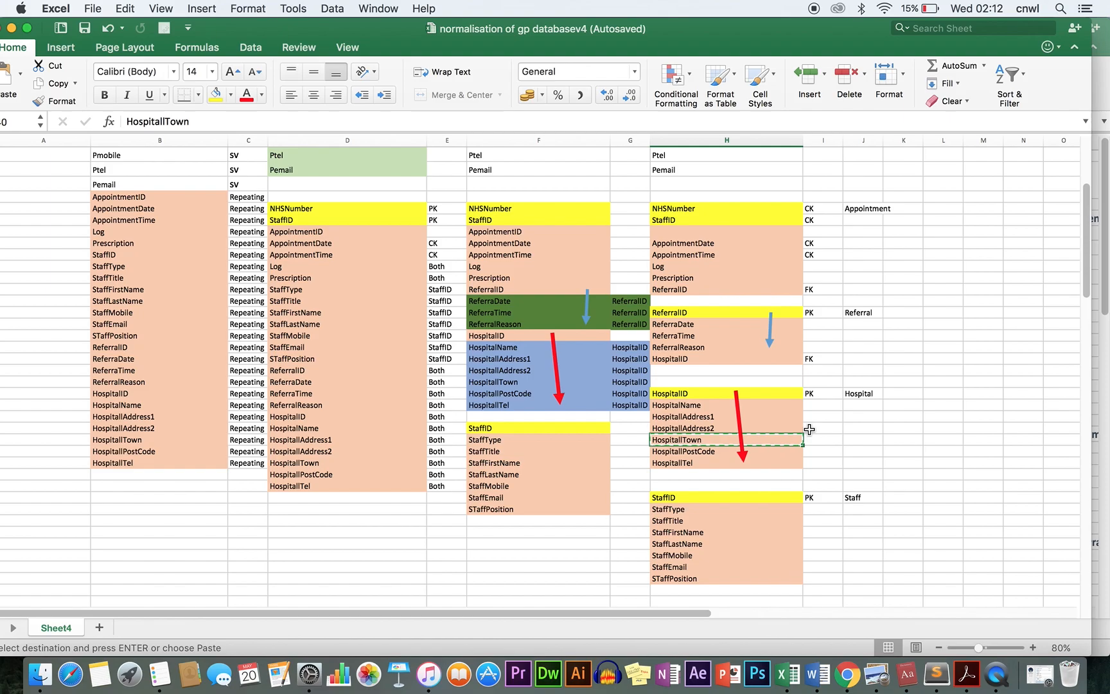
key("ctrl+Right")
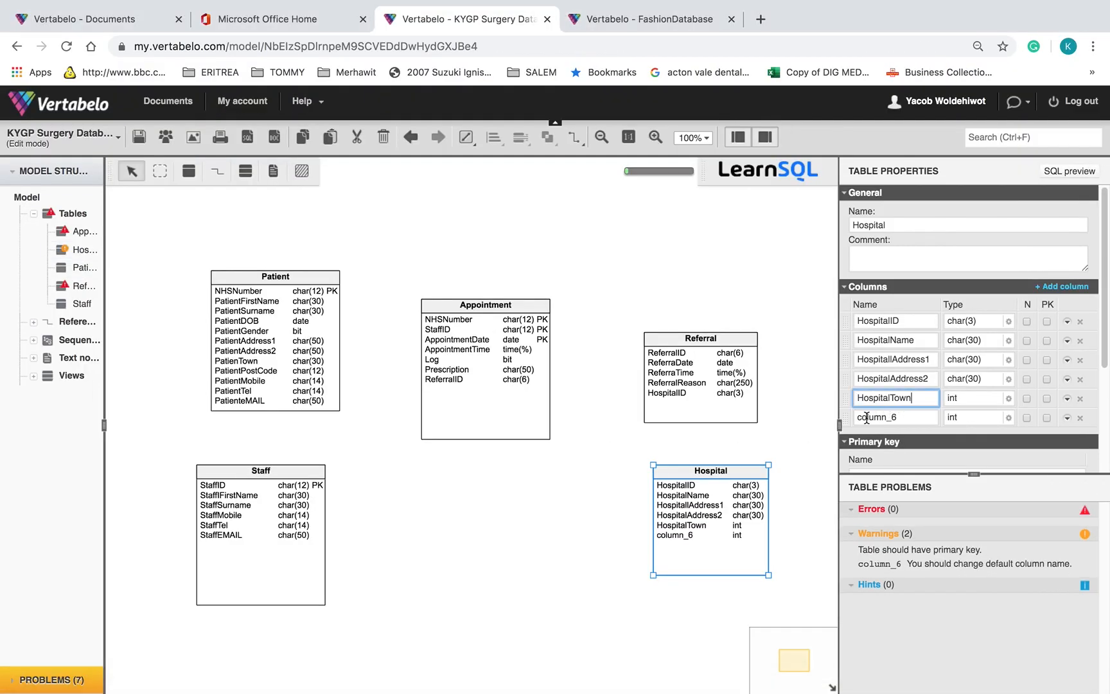
Step: Clear the name of the Hospital table's column_6 and copy HospitallPostCode from the Hospital group in the Excel sheet
left_click(914, 416)
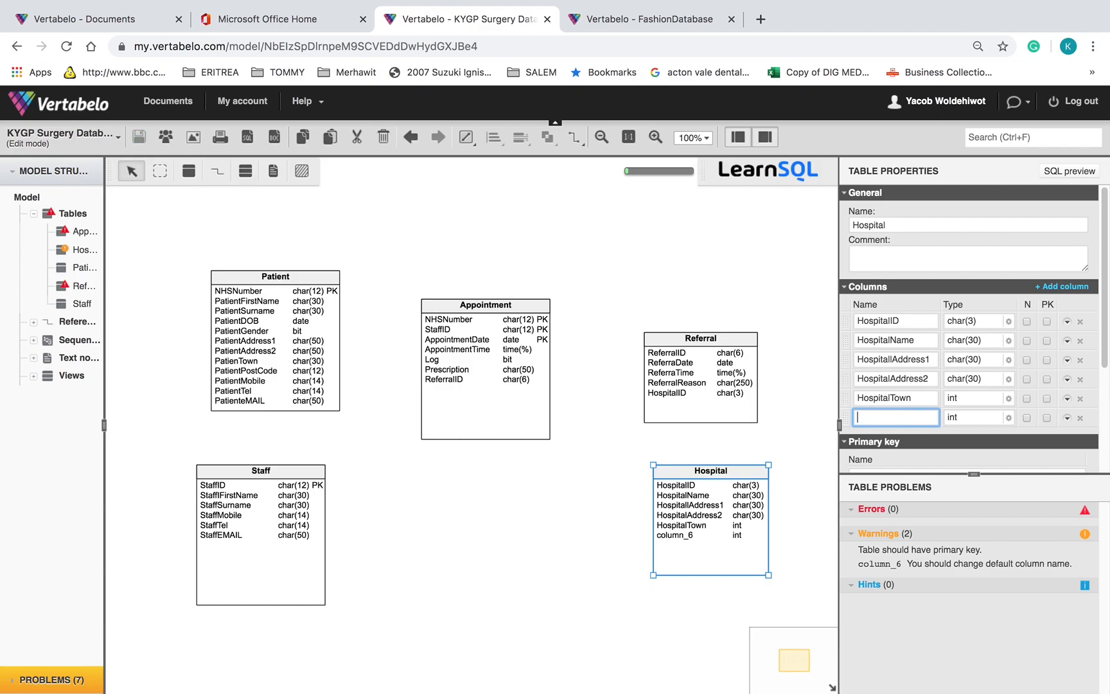
key("ctrl+Left")
left_click(699, 452)
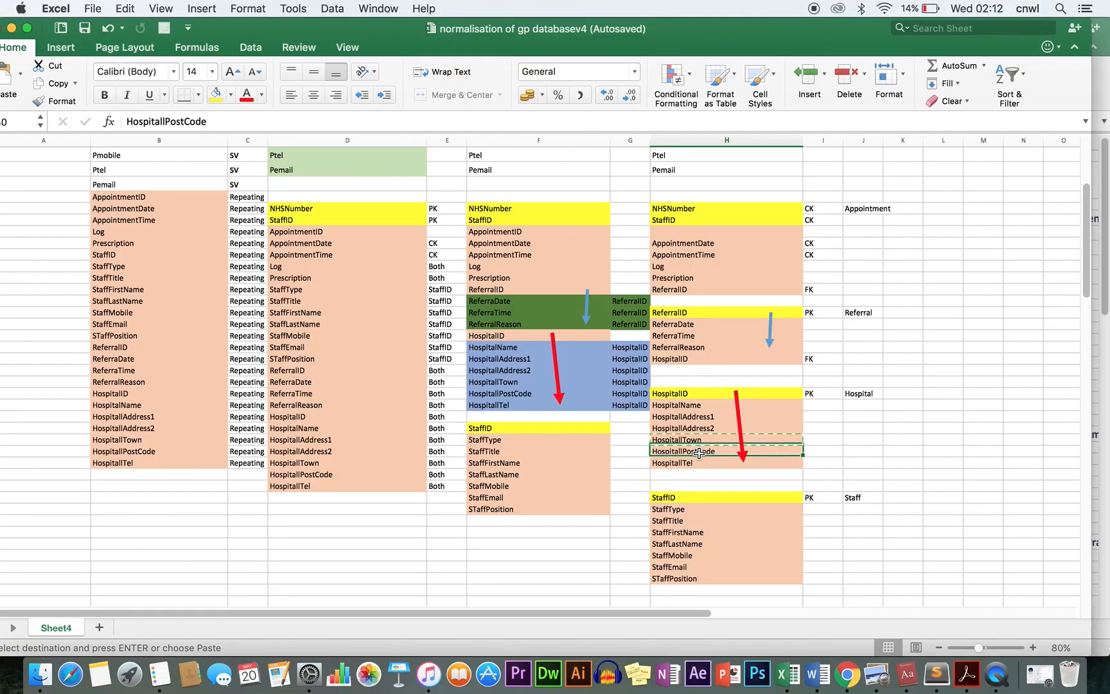
key("ctrl+c")
key("ctrl+Right")
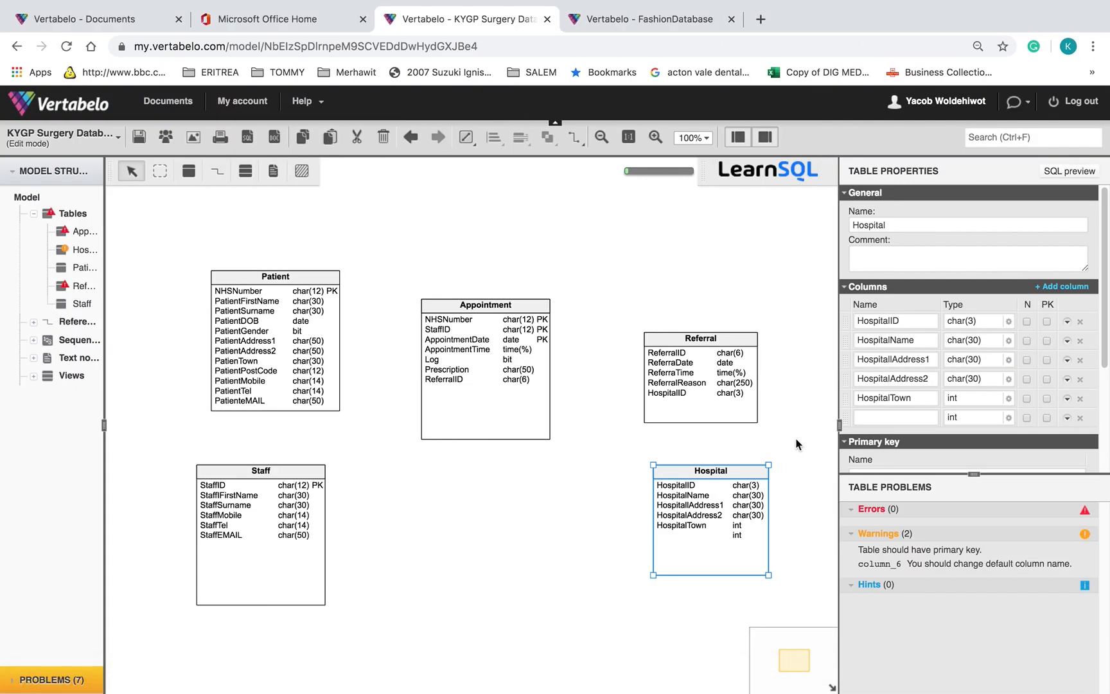
Step: Set the data type of the Hospital table's HospitalTown column to char(30)
left_click(891, 397)
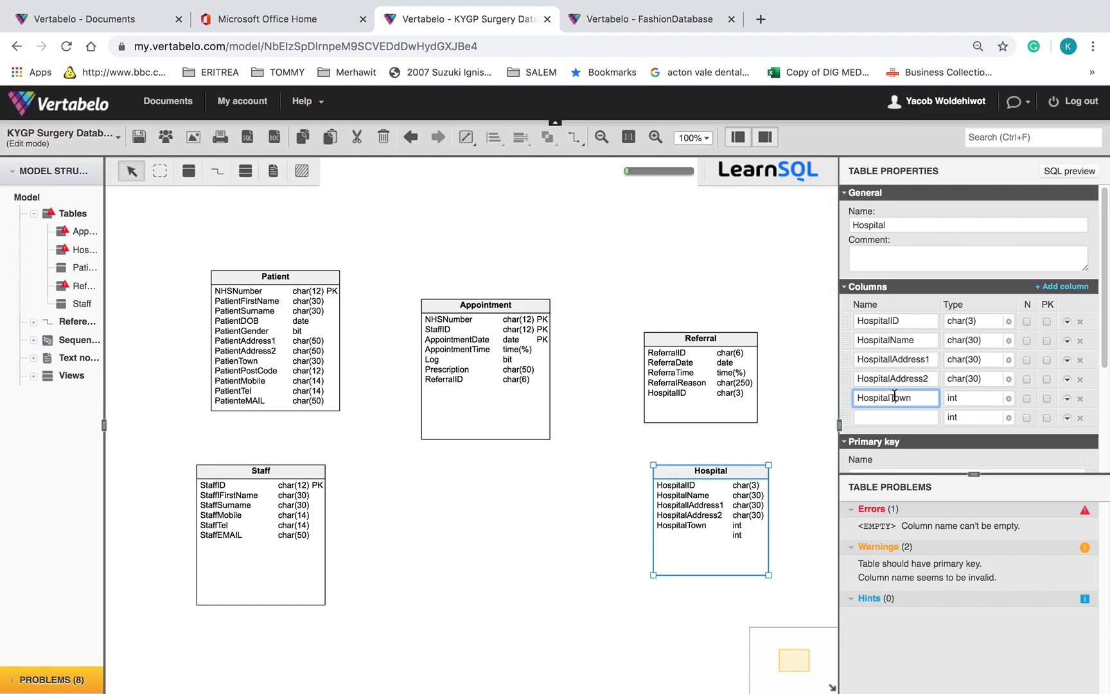
left_click(967, 396)
type("vhar")
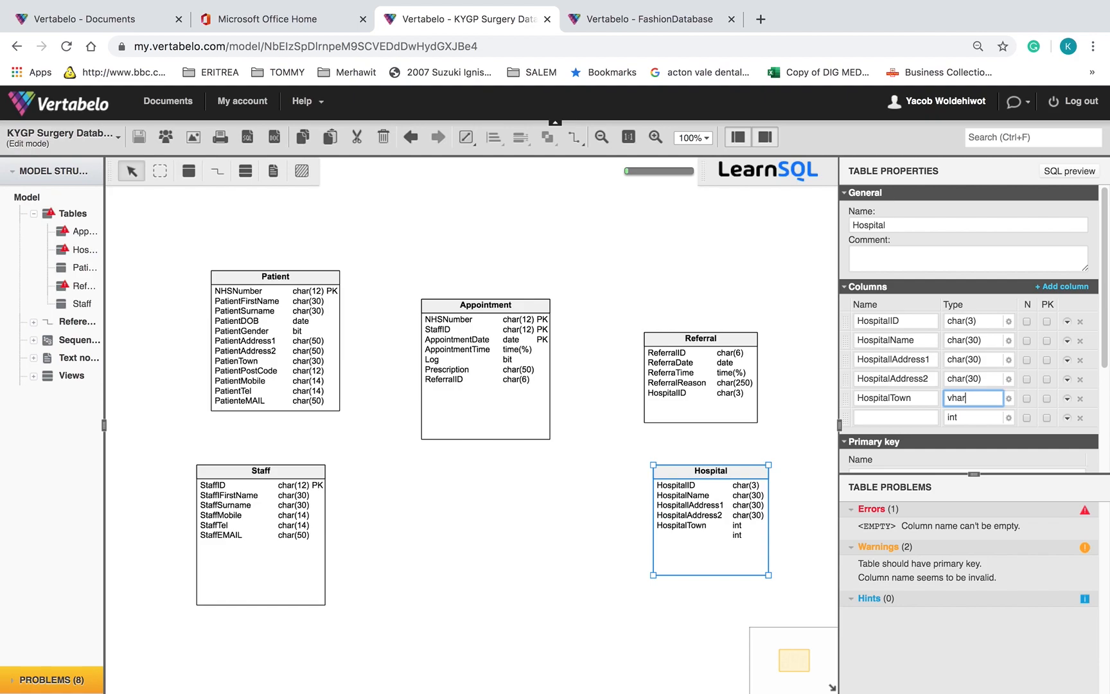
type("(30")
left_click(951, 399)
key("BackSpace")
type("c")
Step: Name the Hospital table's unnamed sixth column HospitalPostCode
left_click(909, 416)
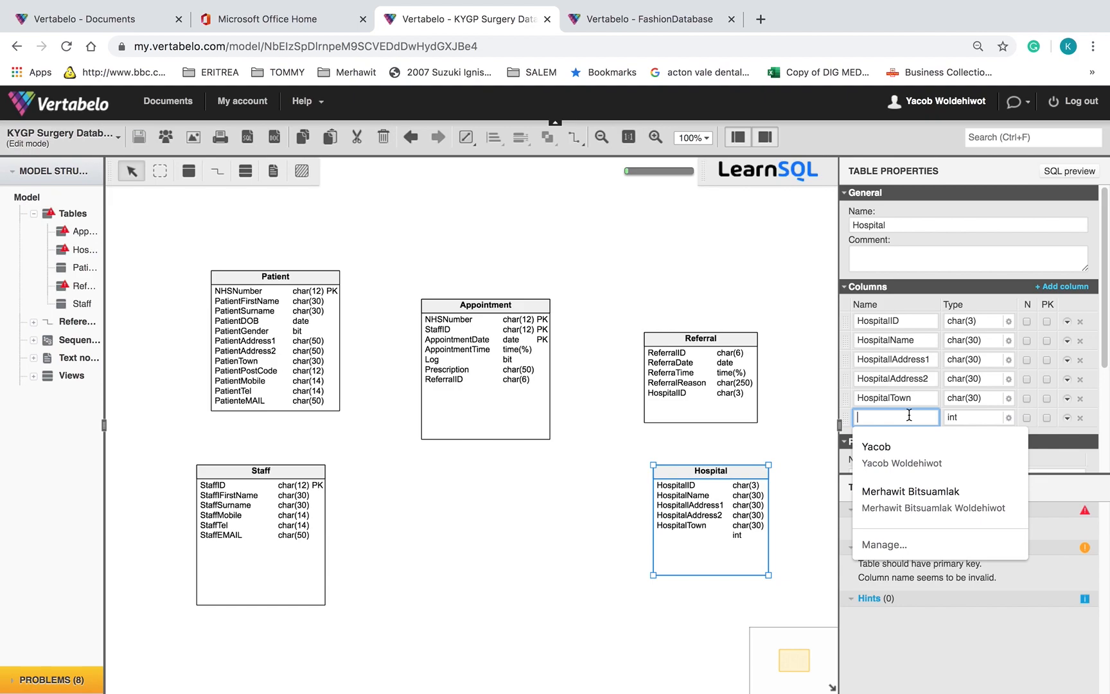
type("Hospi")
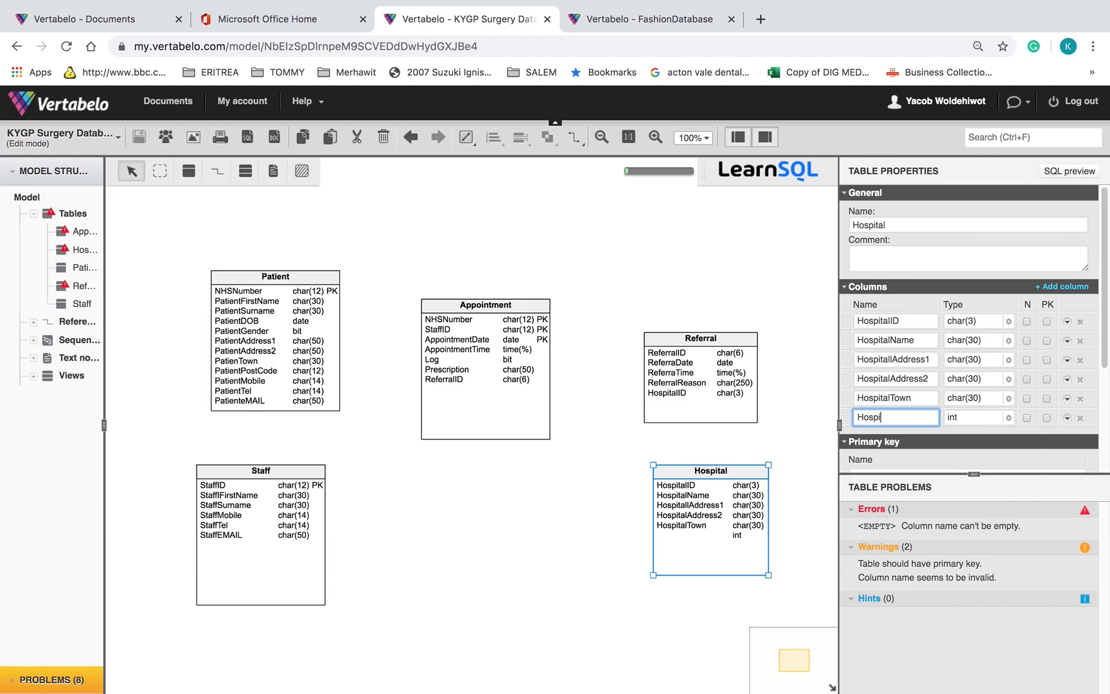
type("talPOstCode")
left_click(904, 415)
key("BackSpace")
type("o")
Step: Set the data type of the Hospital table's HospitalPostCode column to char(12)
left_click(970, 416)
key("BackSpace")
key("BackSpace")
key("BackSpace")
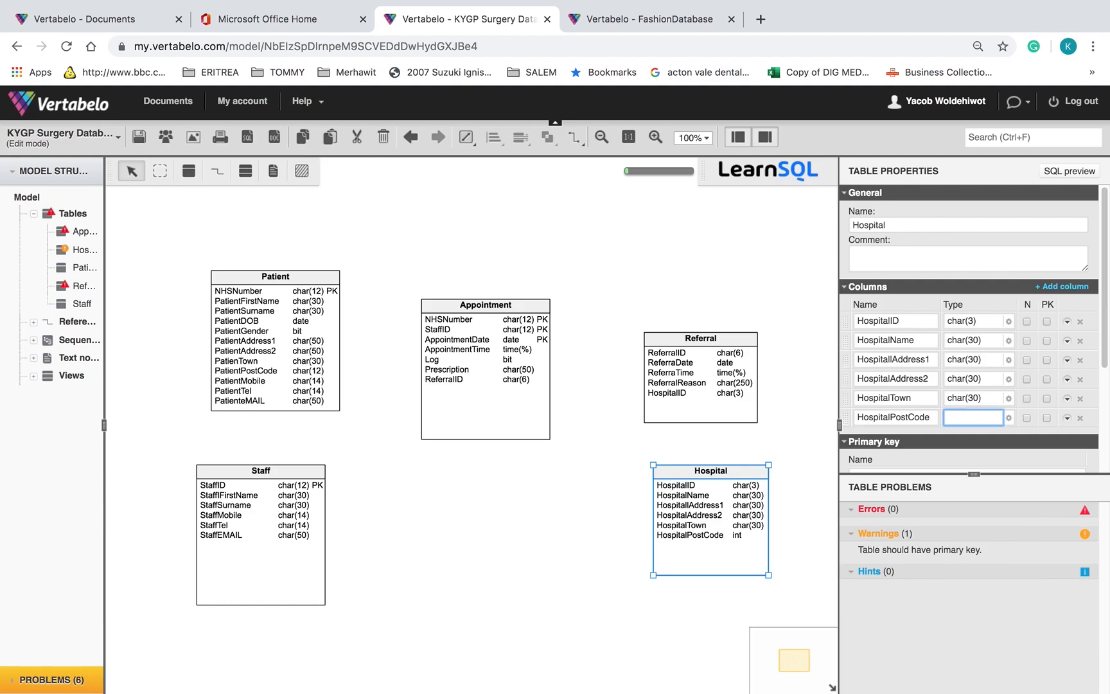
type("char")
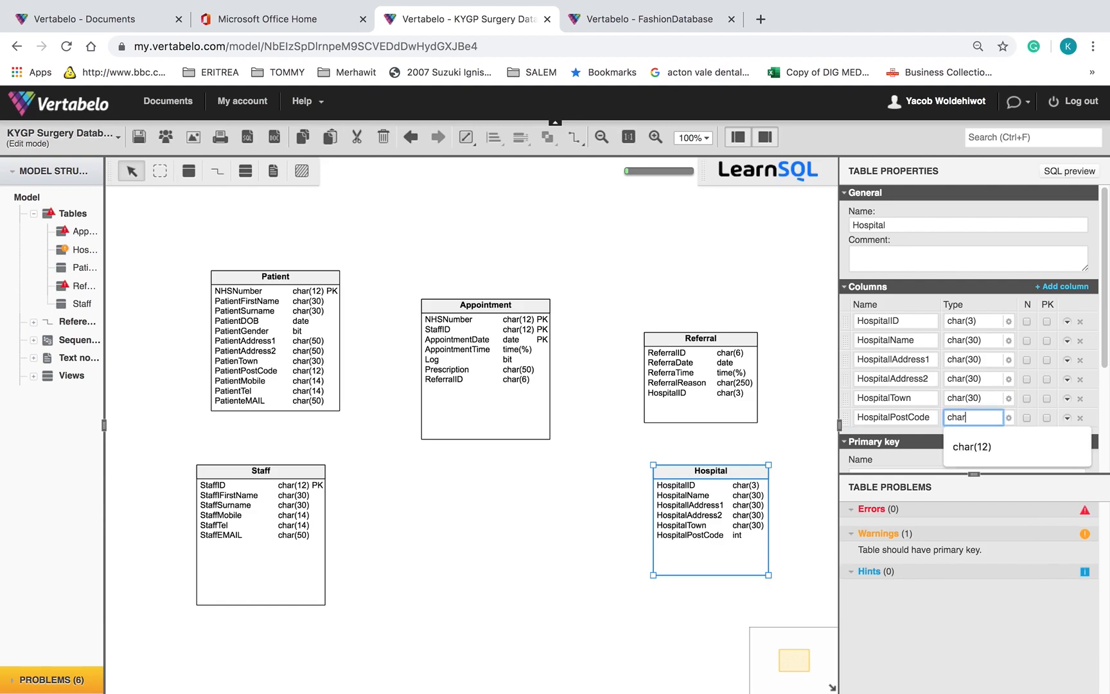
type("(12)")
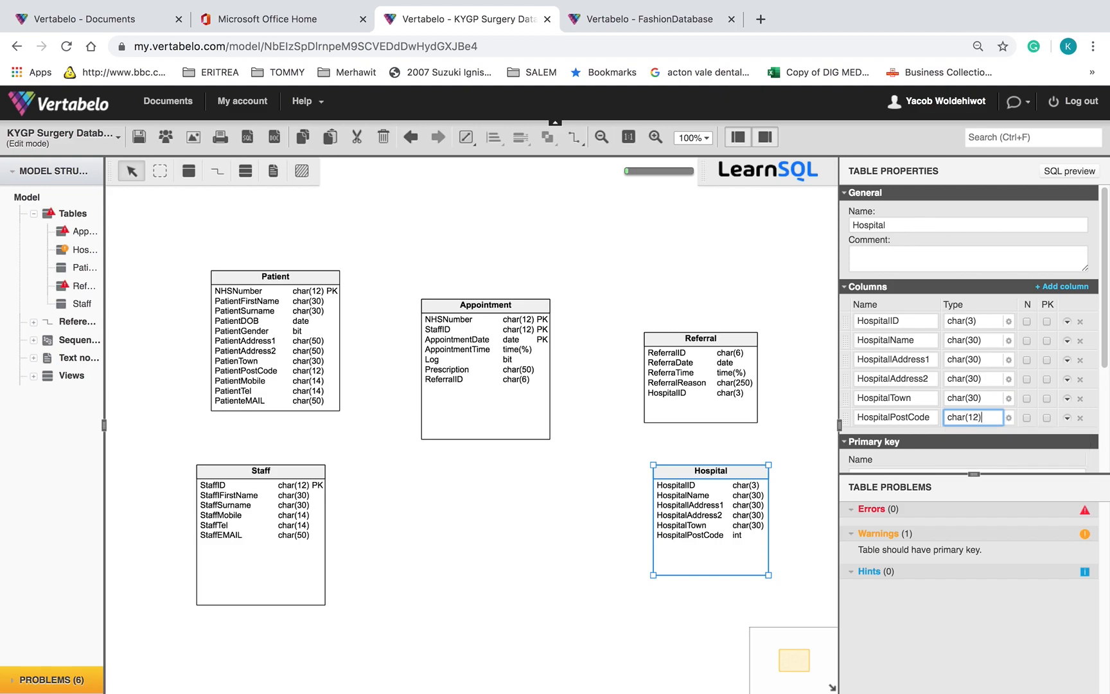
right_click(960, 497)
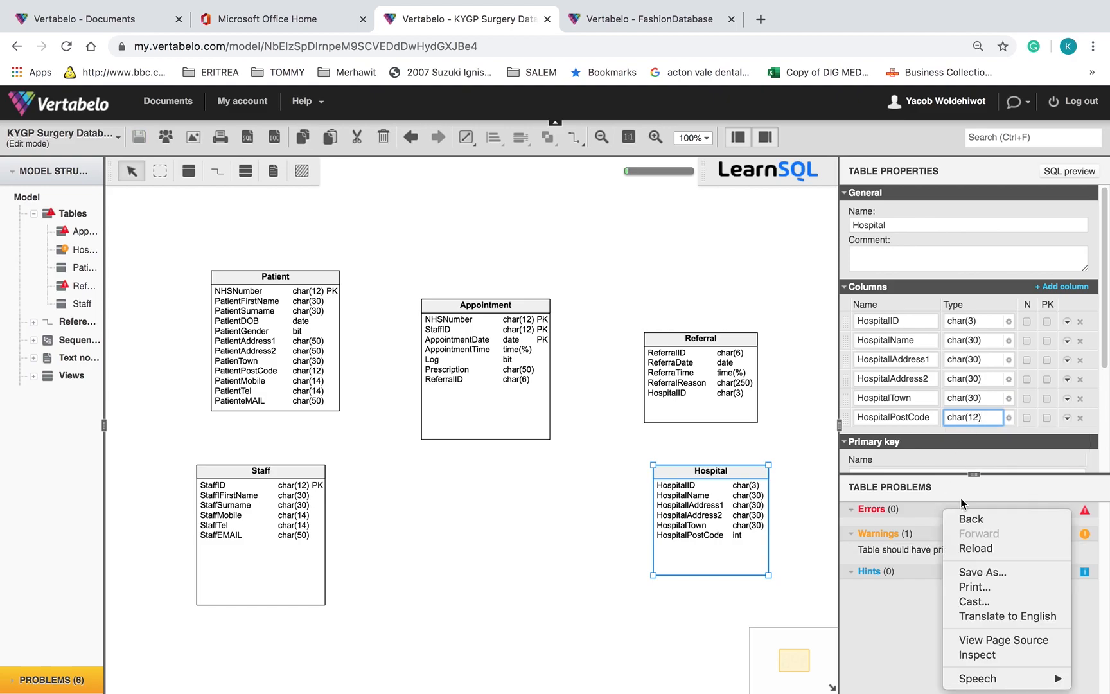
left_click(1103, 360)
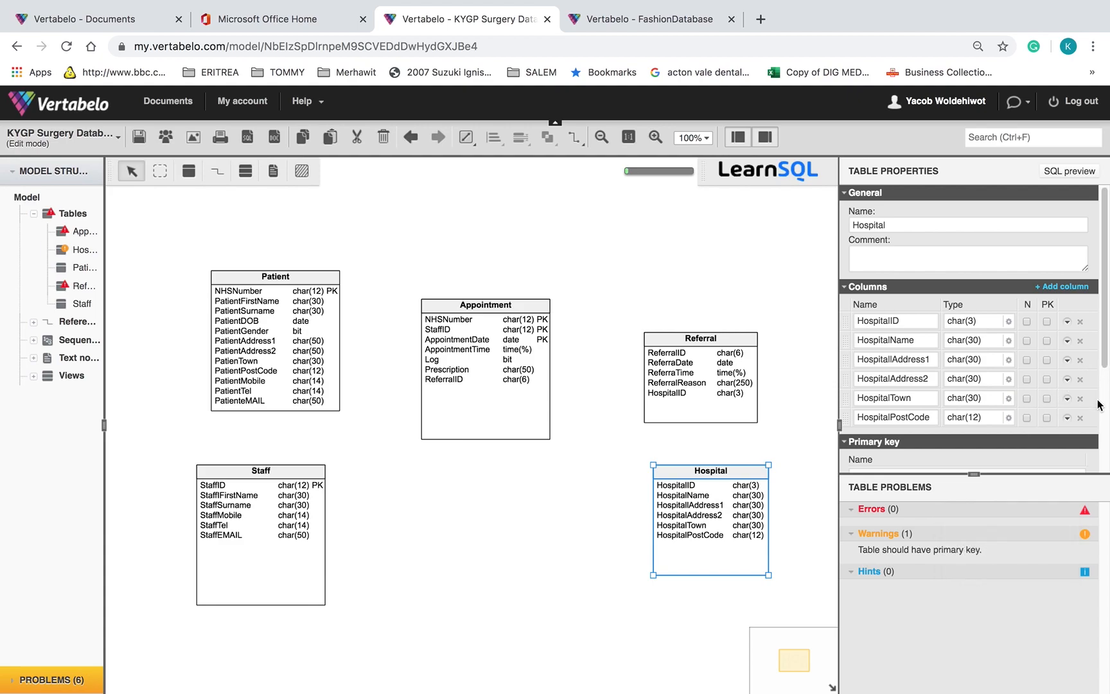
Step: Check the Hospital table's warnings and mark its HospitalID column as the primary key
key("ctrl+minus")
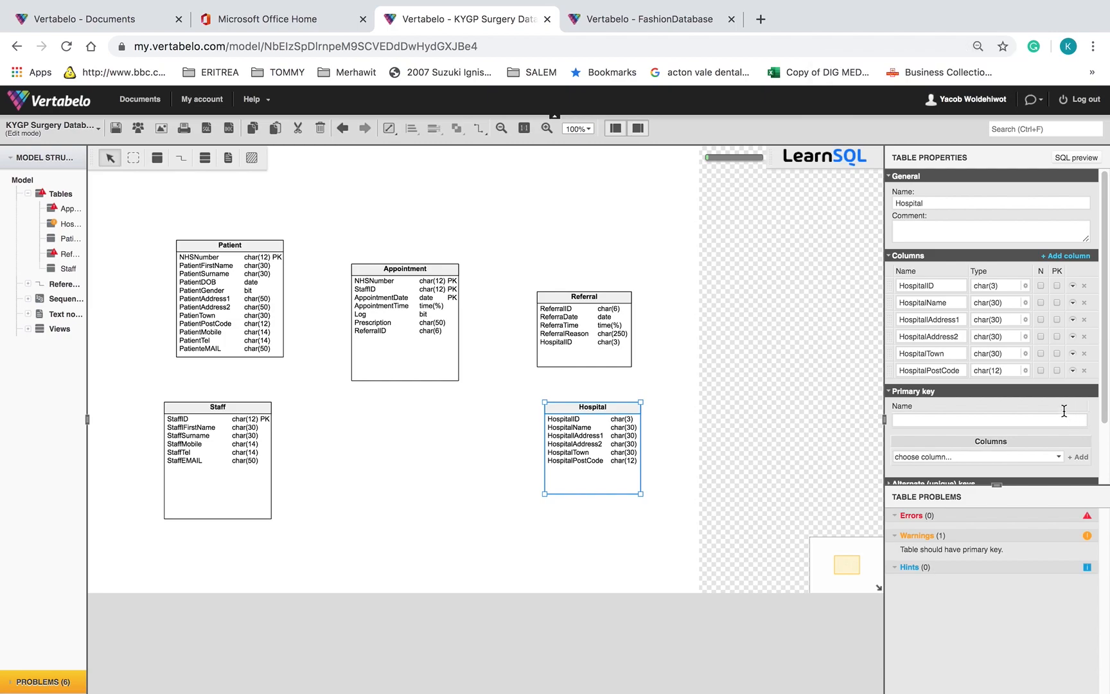
left_click(970, 538)
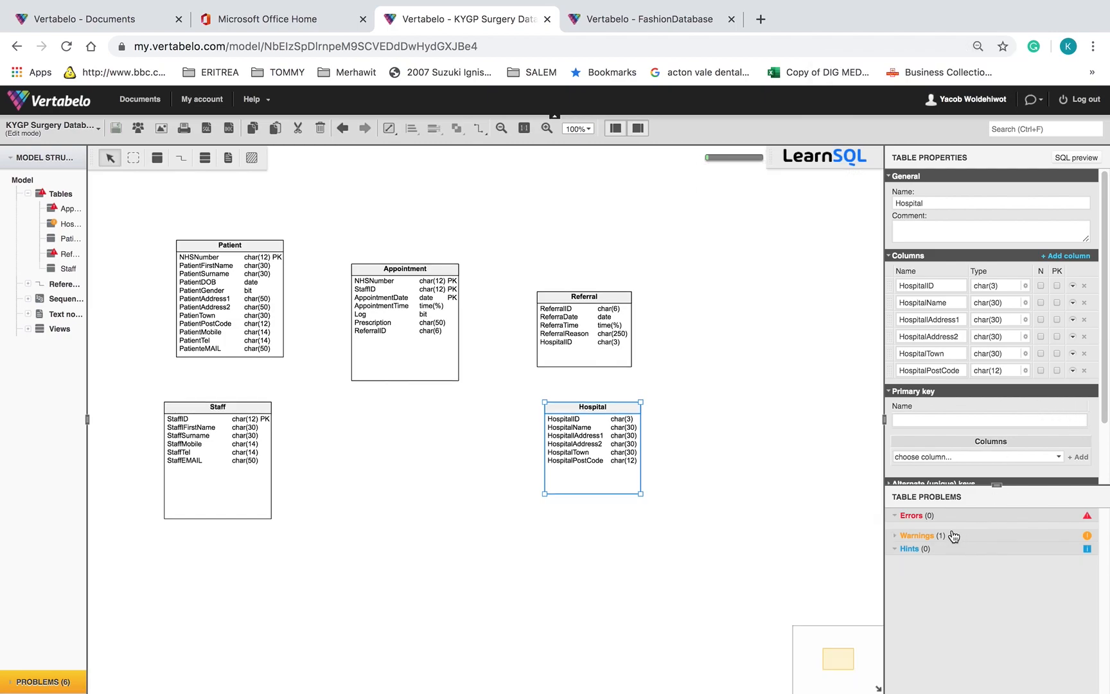
left_click(953, 536)
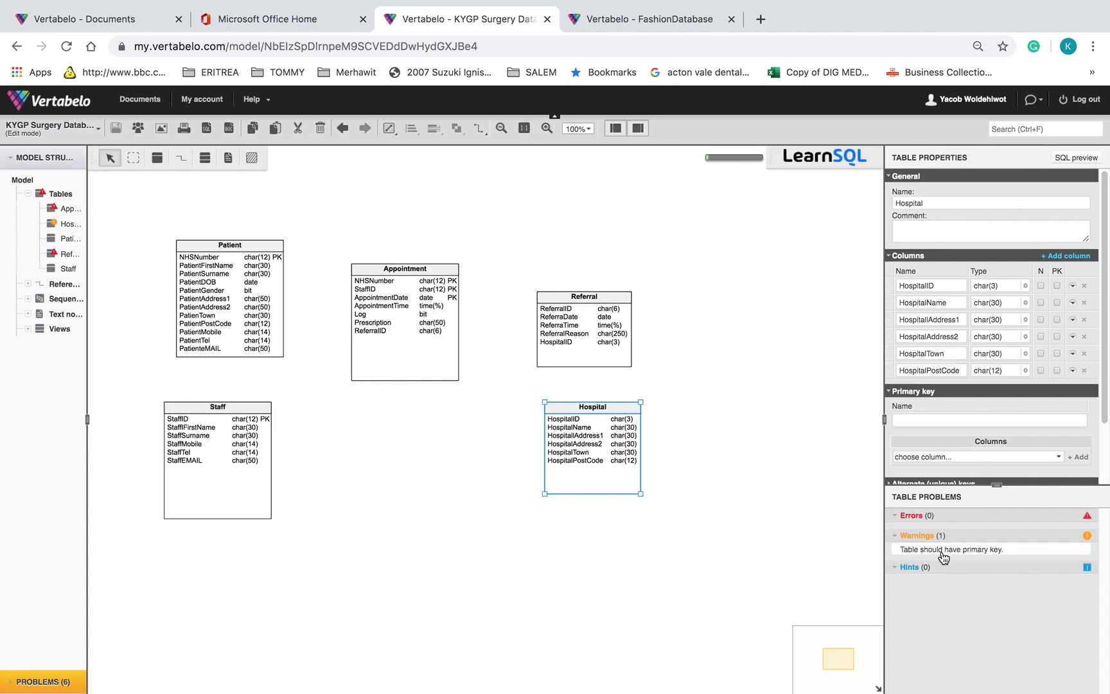
scroll(1031, 334, "down", 6)
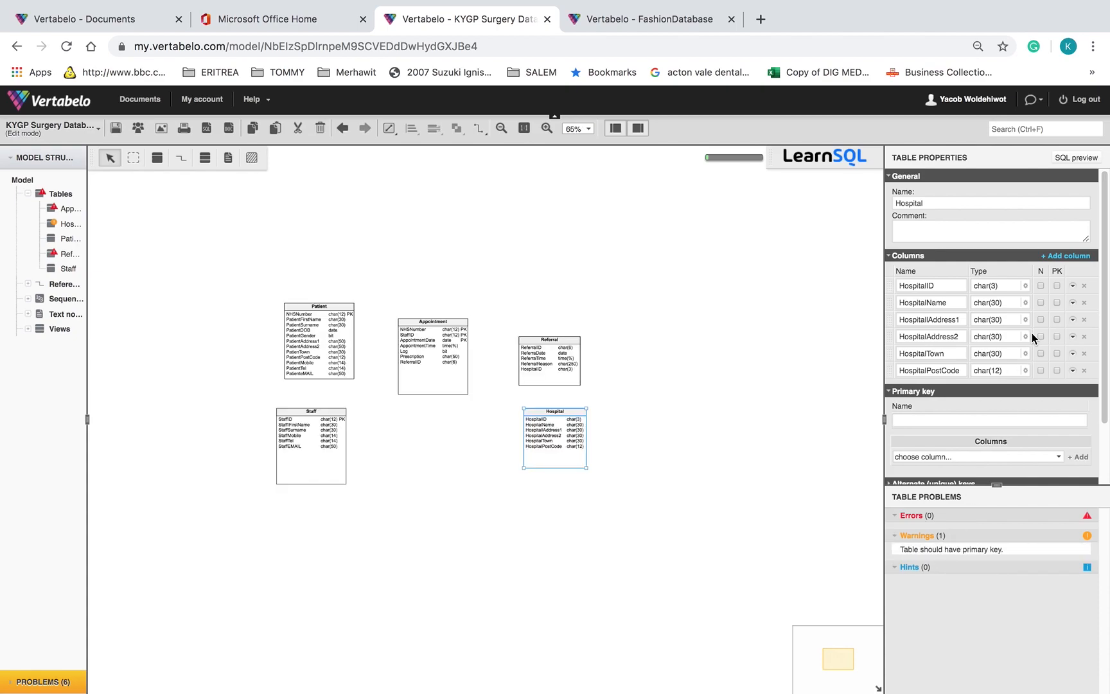
scroll(1036, 329, "down", 1)
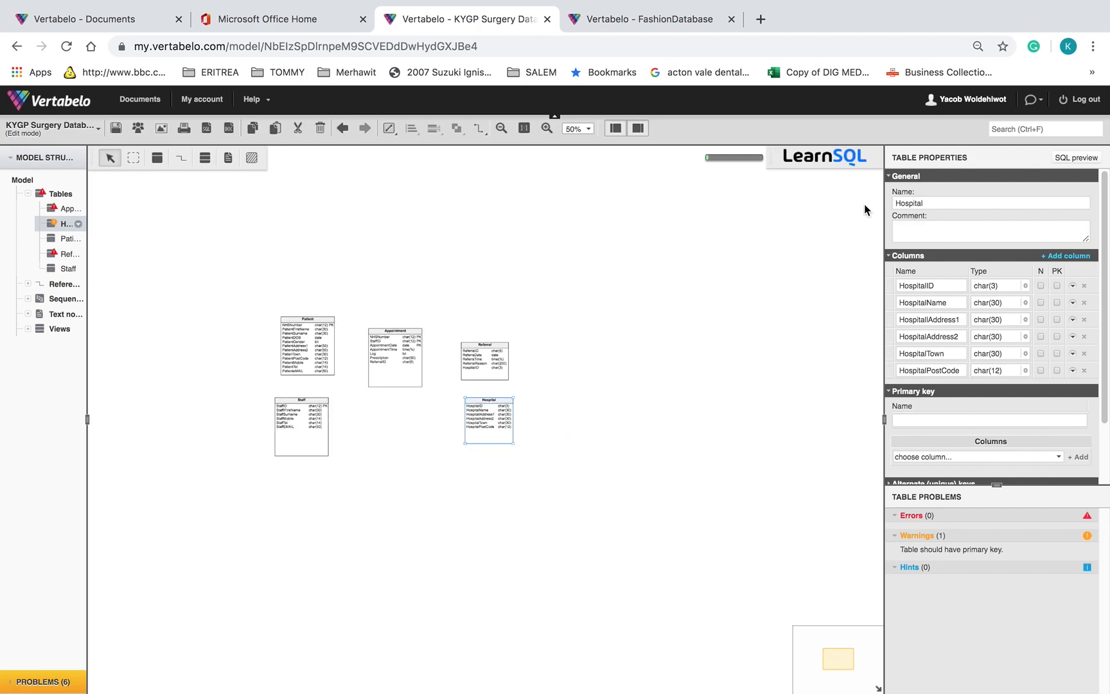
scroll(575, 151, "up", 6)
left_click(589, 128)
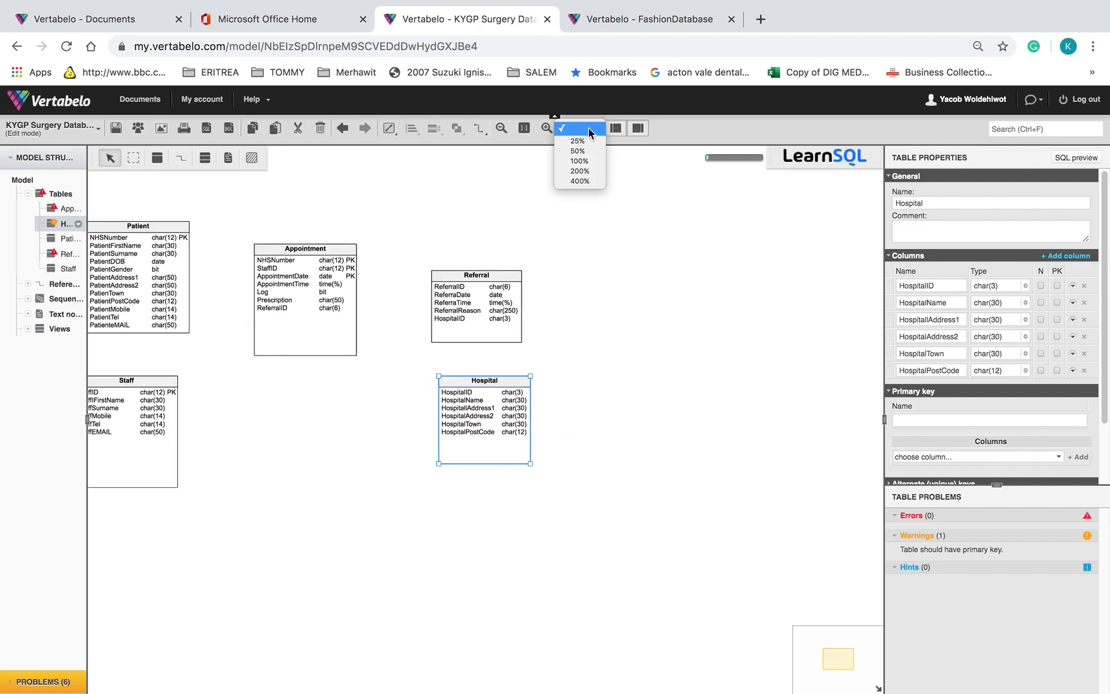
left_click(586, 161)
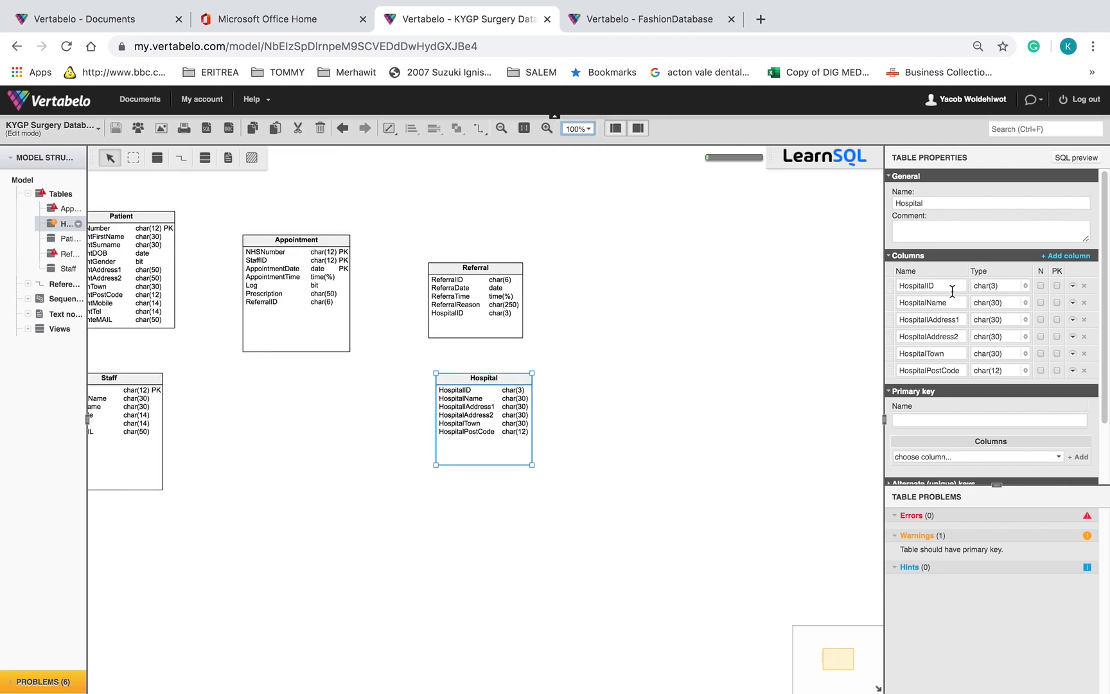
left_click(1056, 287)
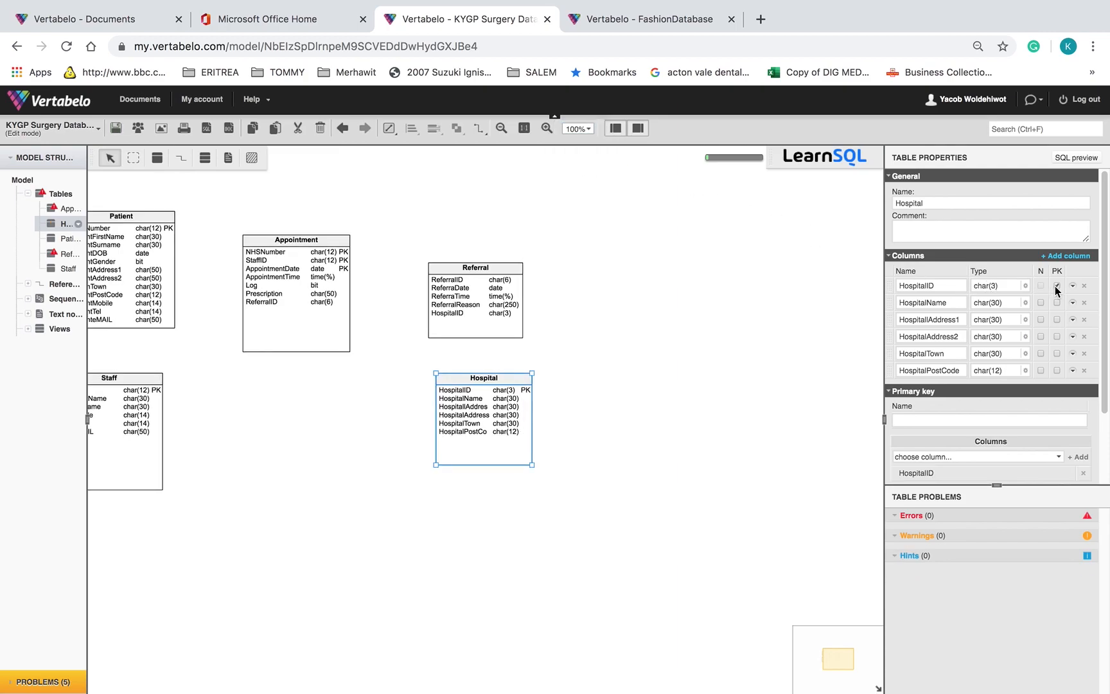
Step: Change the data type of the Referral table's ReferraTime column to time, without the percent symbol
left_click(500, 271)
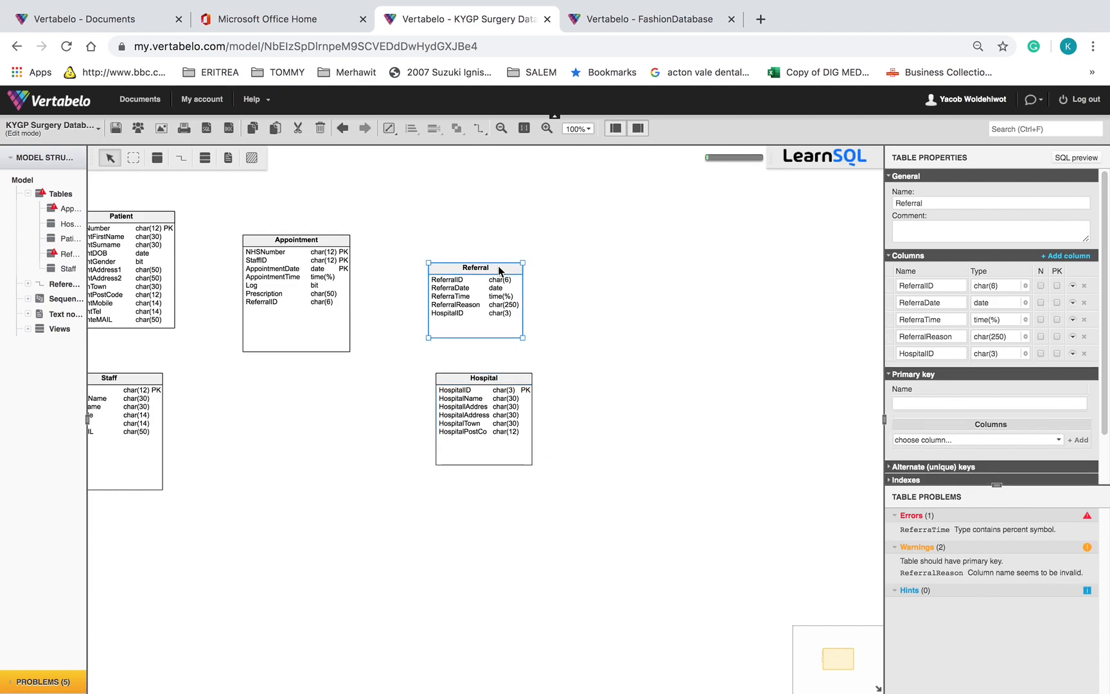
left_click(1058, 286)
left_click(1057, 286)
left_click(1008, 322)
key("BackSpace")
left_click(1013, 336)
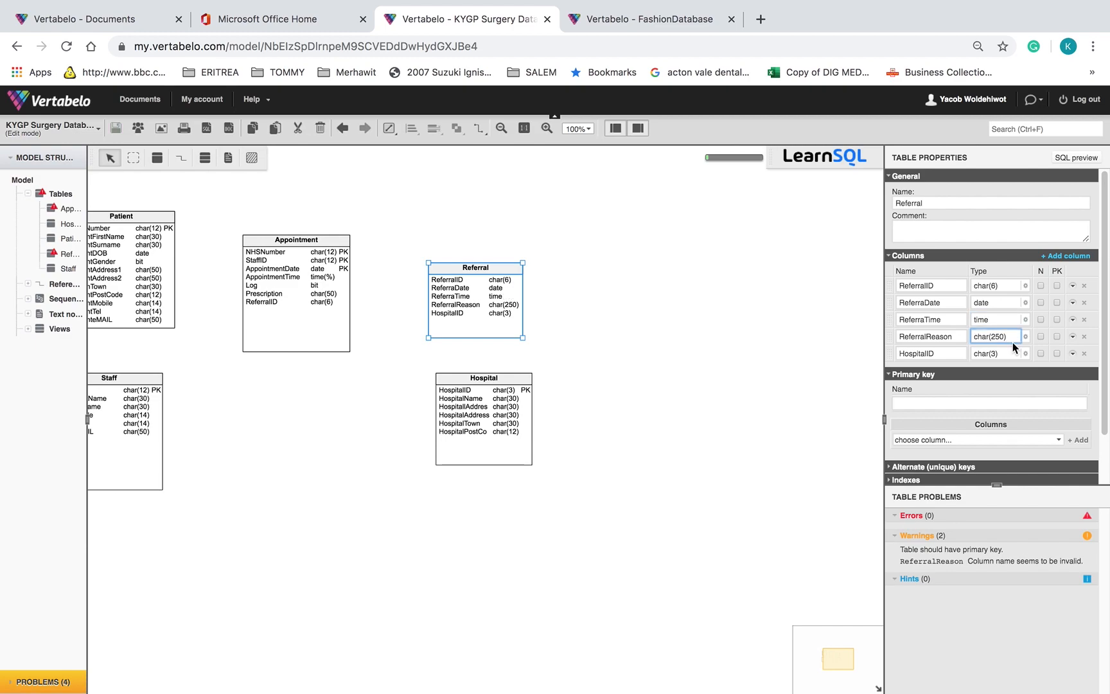
Step: Try to mark ReferralID as the Referral table's primary key, and return the diagram zoom to 100%
left_click(936, 547)
left_click(1058, 287)
left_click(1058, 286)
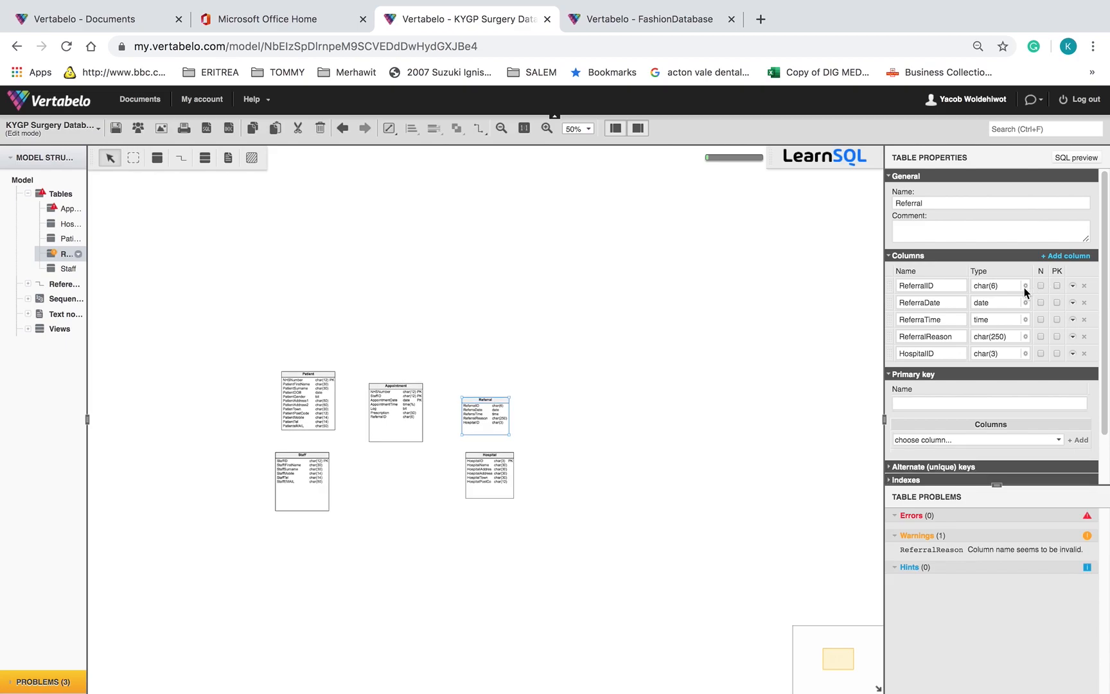
left_click(588, 128)
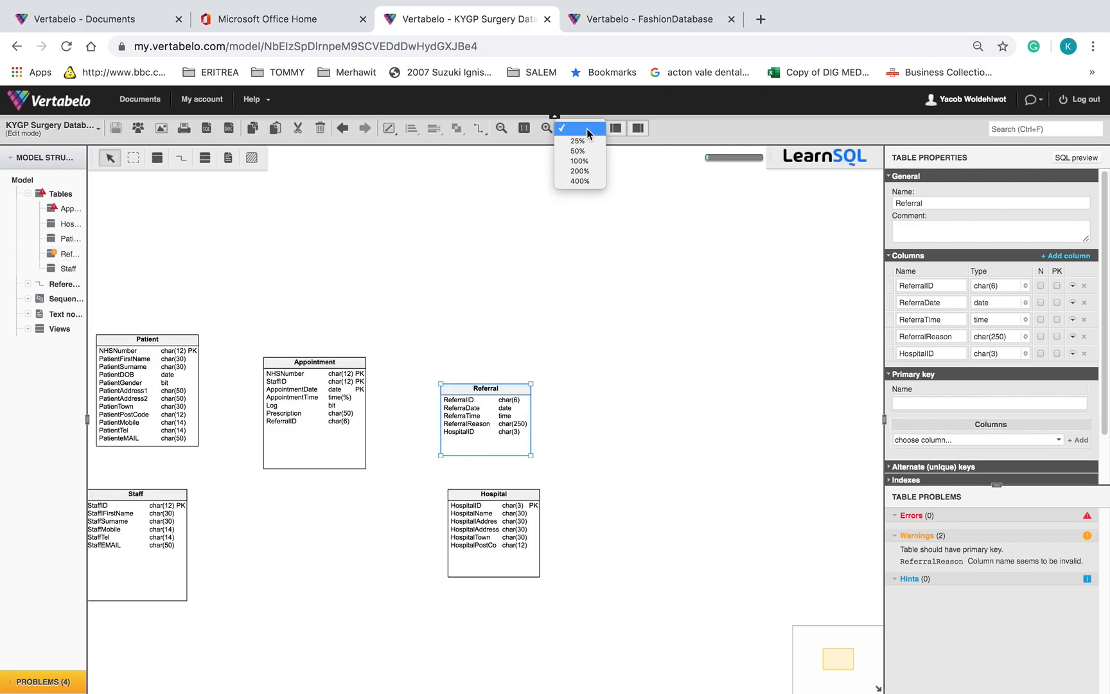
left_click(580, 160)
left_click(689, 351)
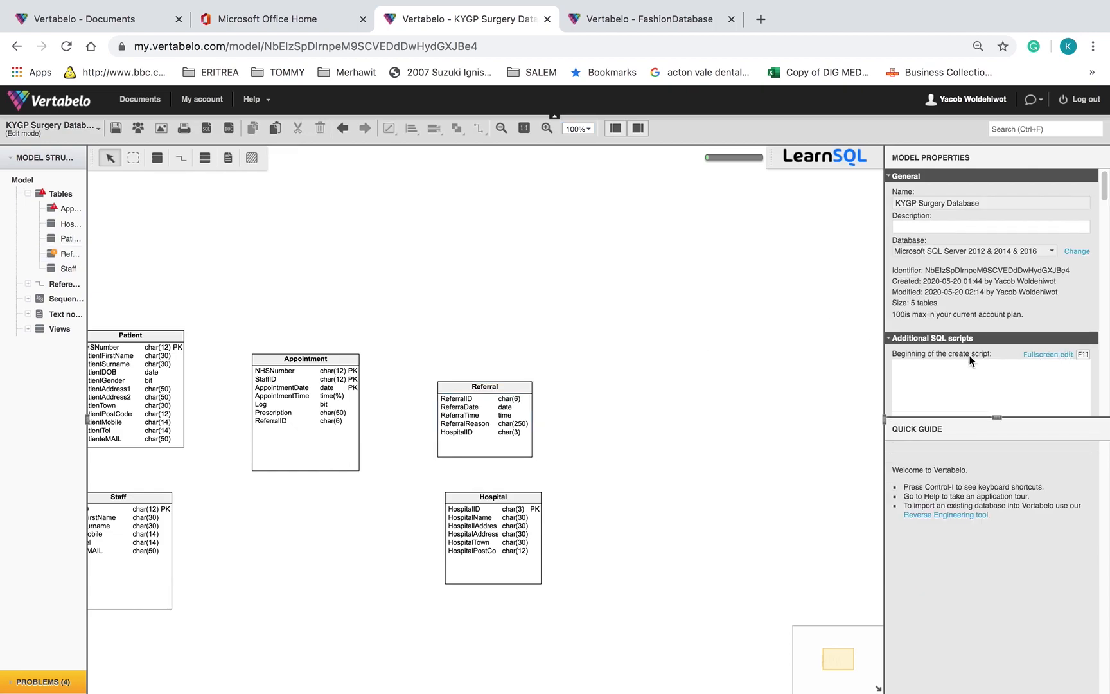
Step: Compare the key settings of the Hospital and Appointment tables and mark ReferralID as the Referral table's primary key
left_click(500, 387)
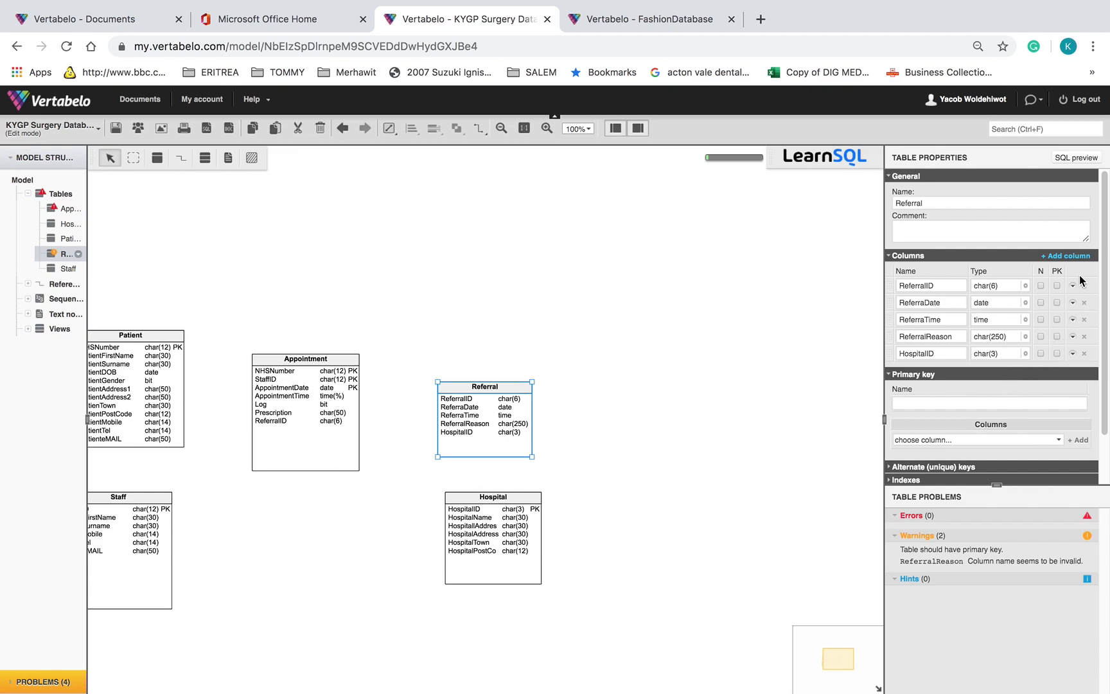
left_click_drag(1104, 283, 1100, 314)
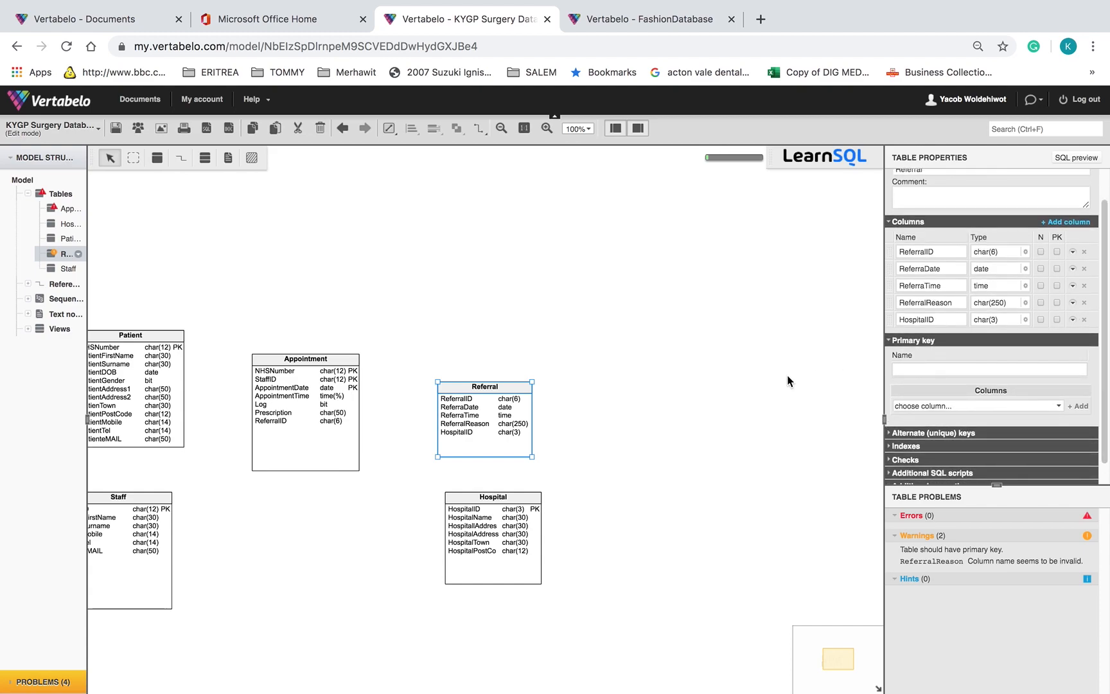
left_click(520, 503)
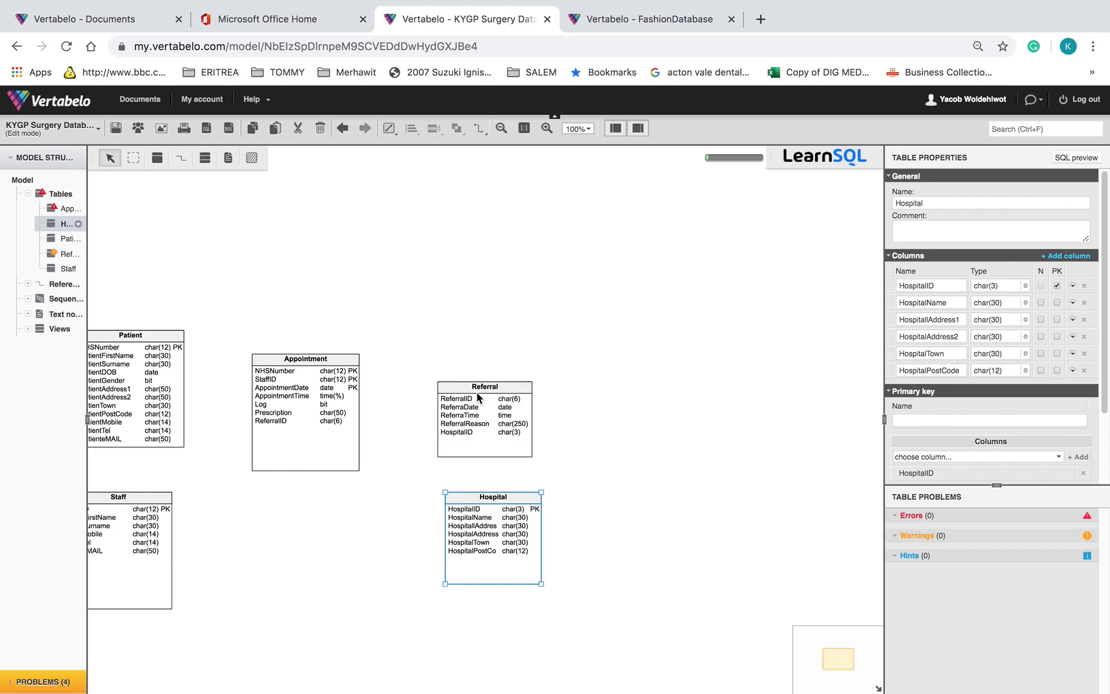
left_click(345, 361)
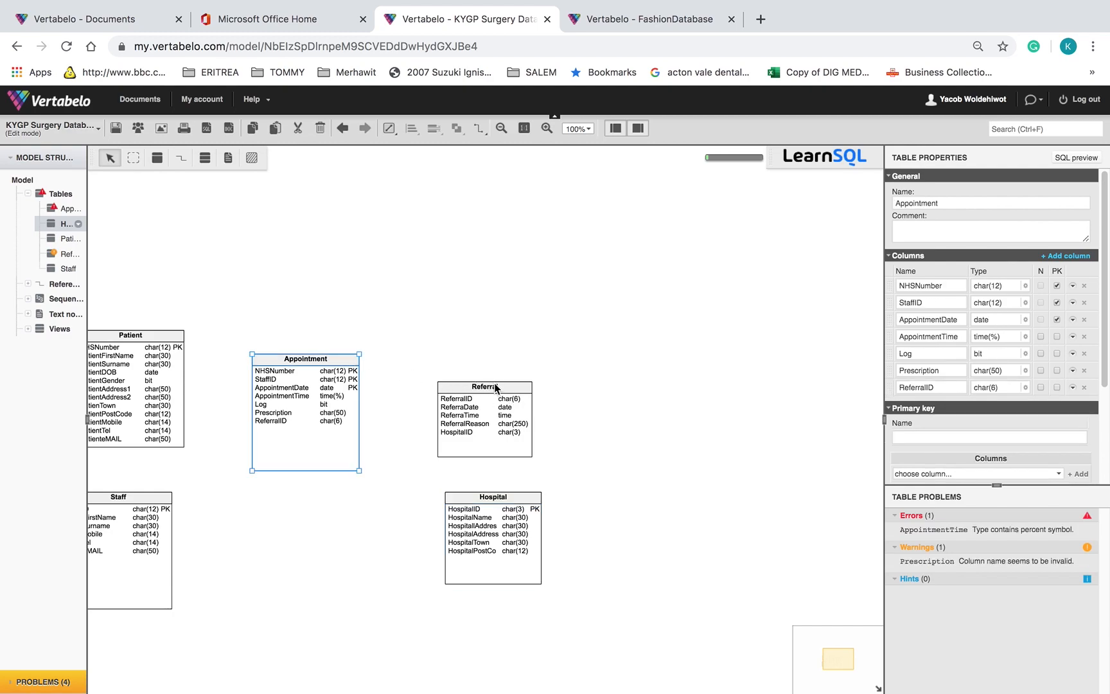
key("Escape")
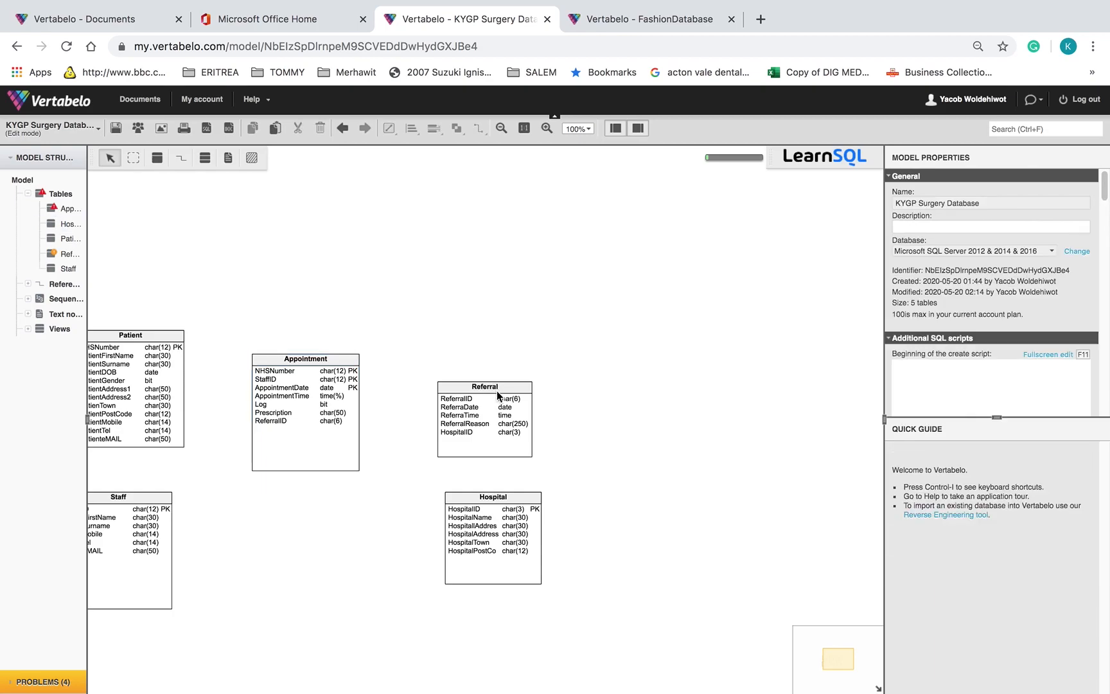
left_click(498, 390)
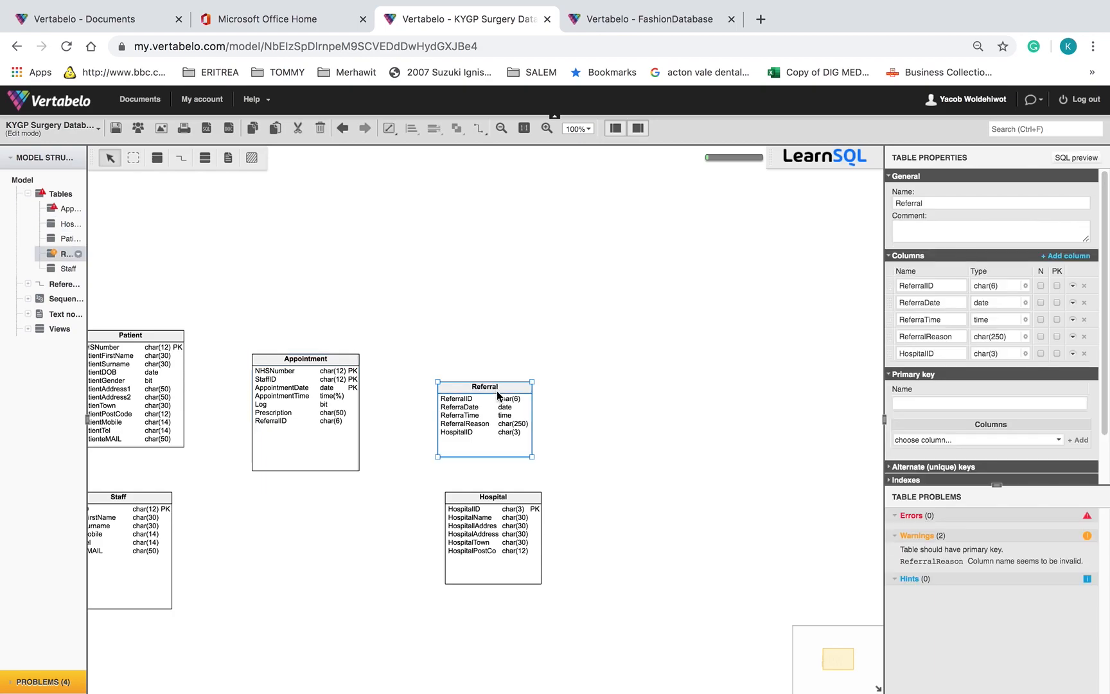
left_click(1057, 286)
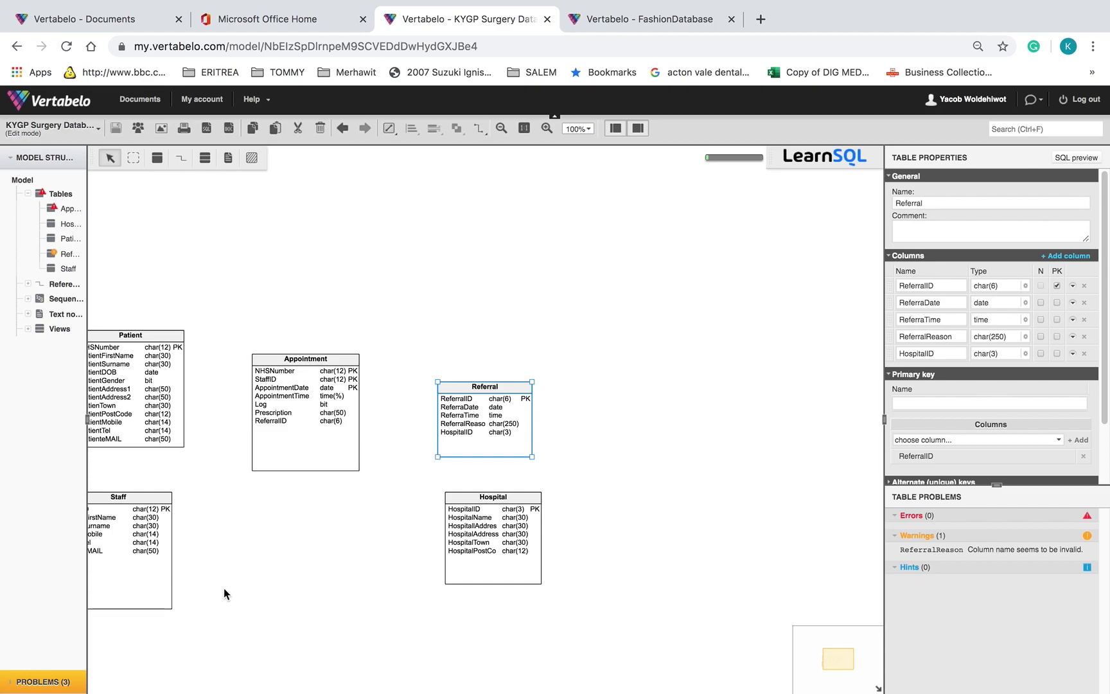
left_click_drag(180, 580, 236, 598)
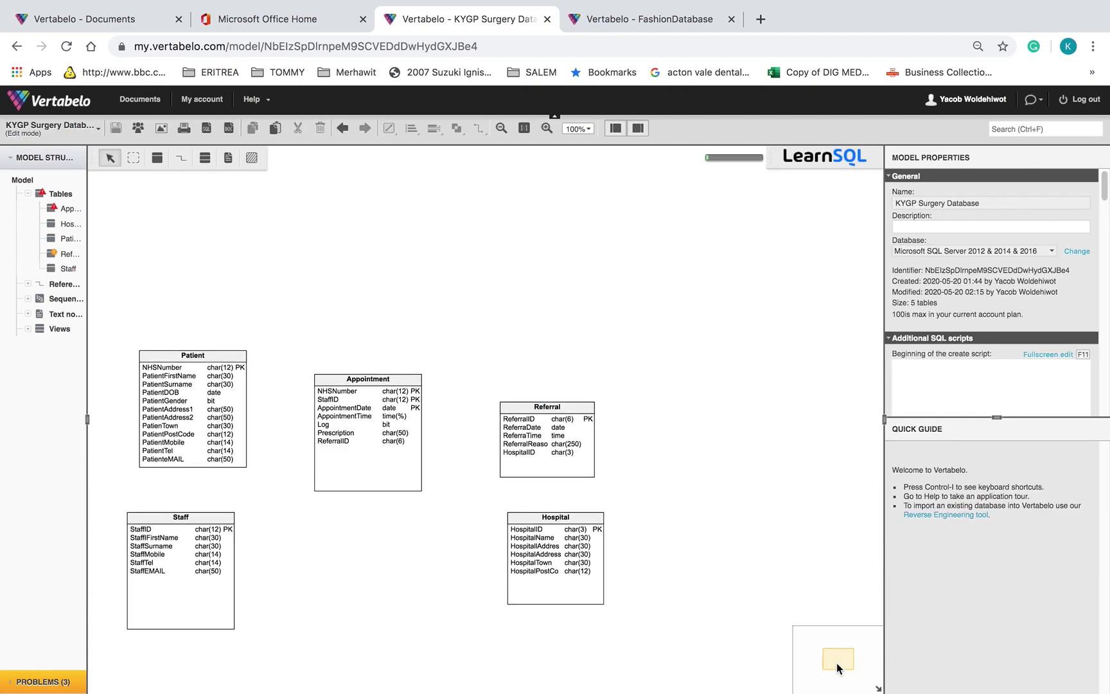